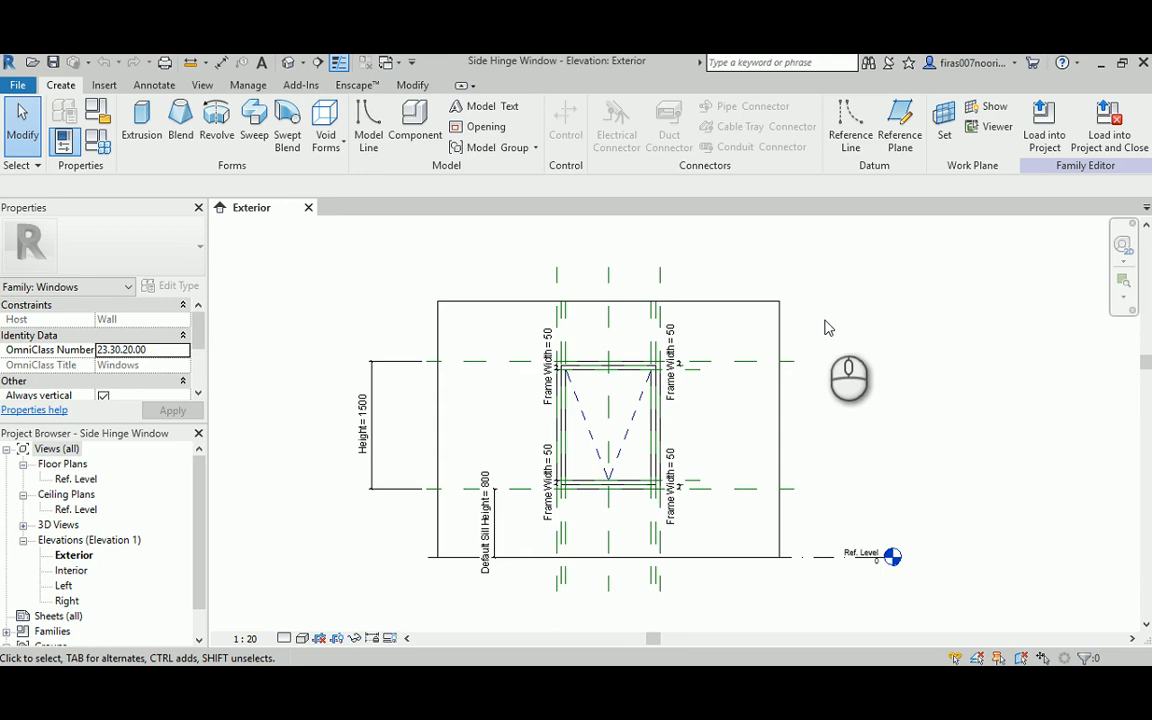
# Delete the dashed opening-direction symbolic lines inside the window in the Exterior elevation.
pyautogui.click(583, 427)
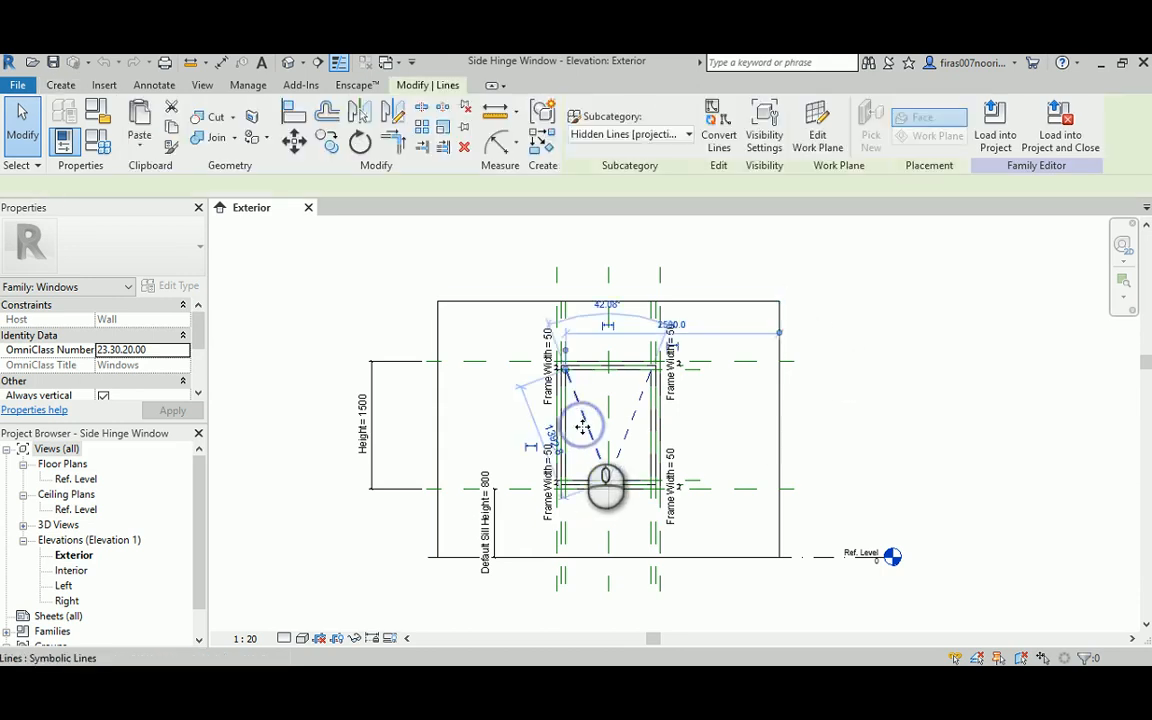
pyautogui.press('Delete')
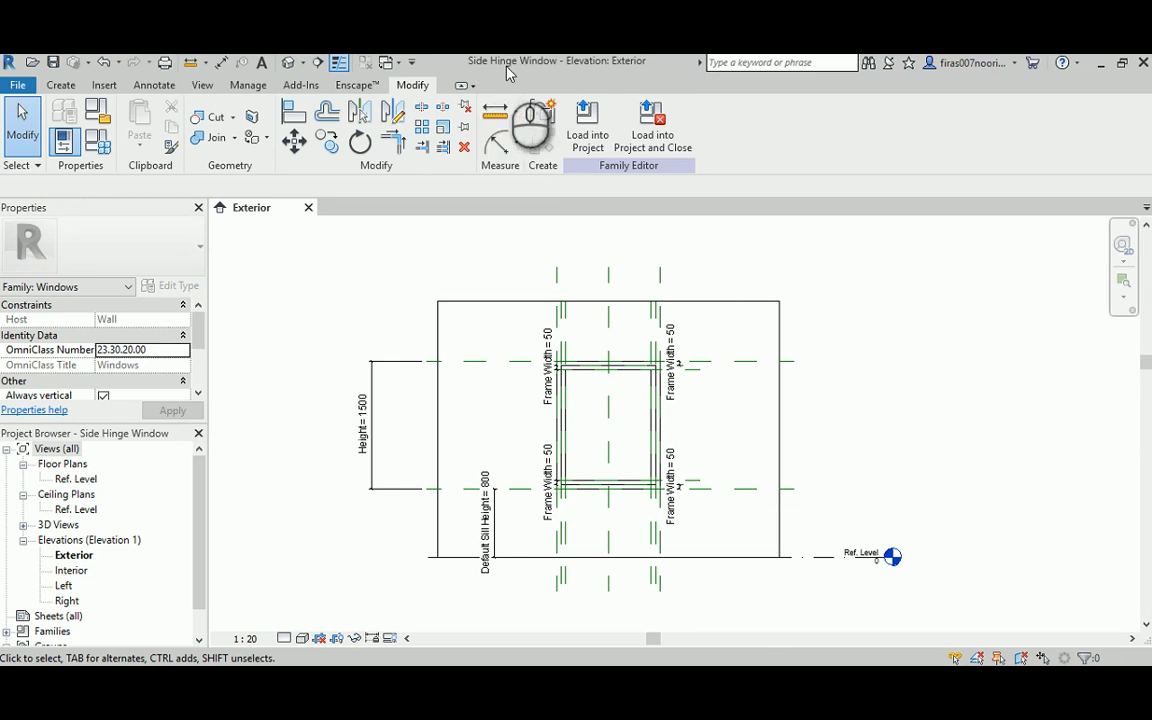
# Delete the inner void extrusion and the four inner reference planes surrounding it in the Exterior elevation, keeping the outer frame void.
pyautogui.scroll(3, 601, 399)
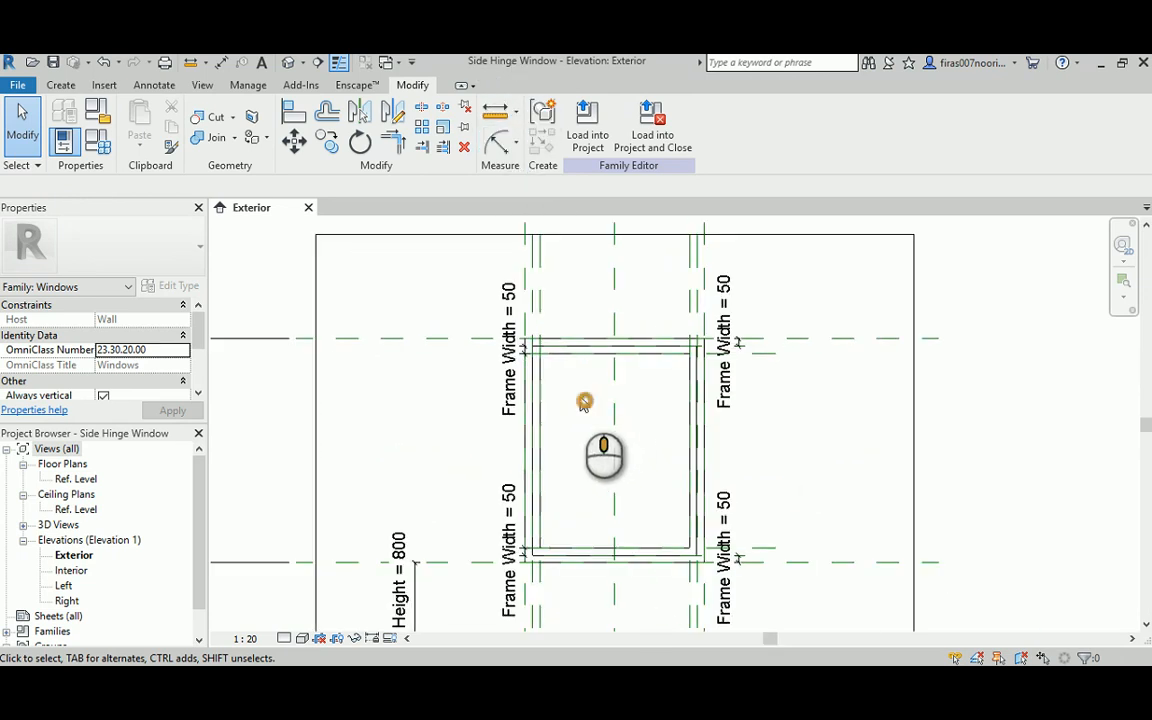
pyautogui.scroll(2, 580, 390)
pyautogui.scroll(1, 521, 312)
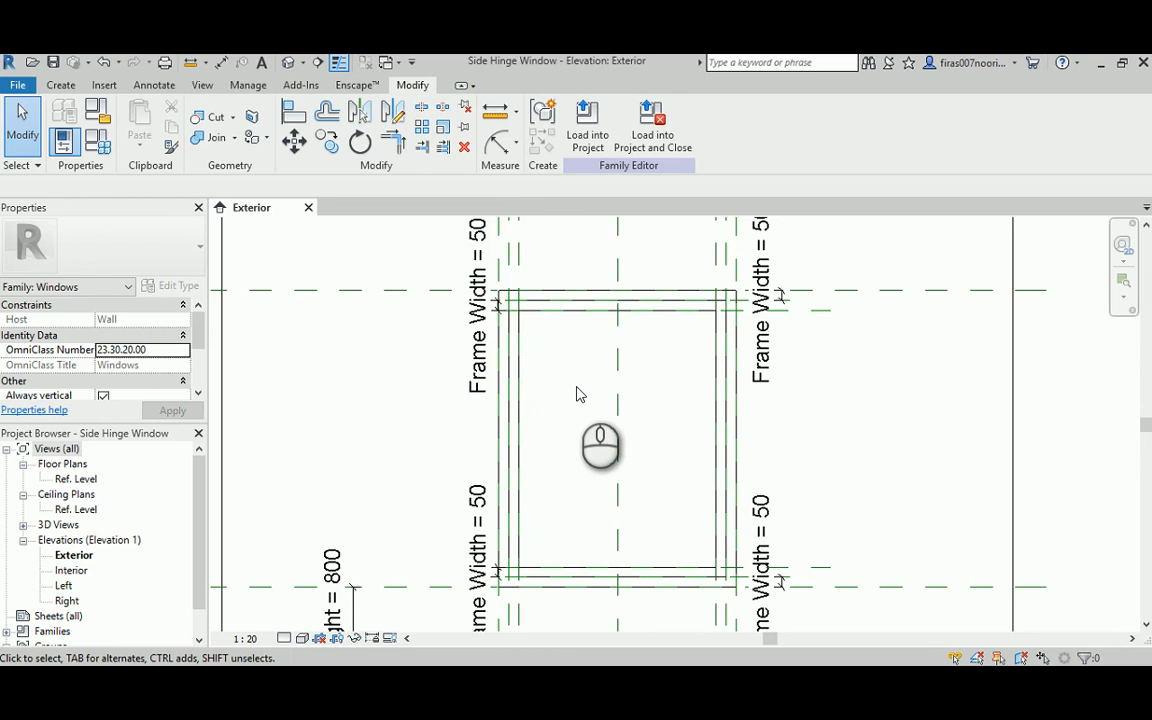
pyautogui.click(519, 357)
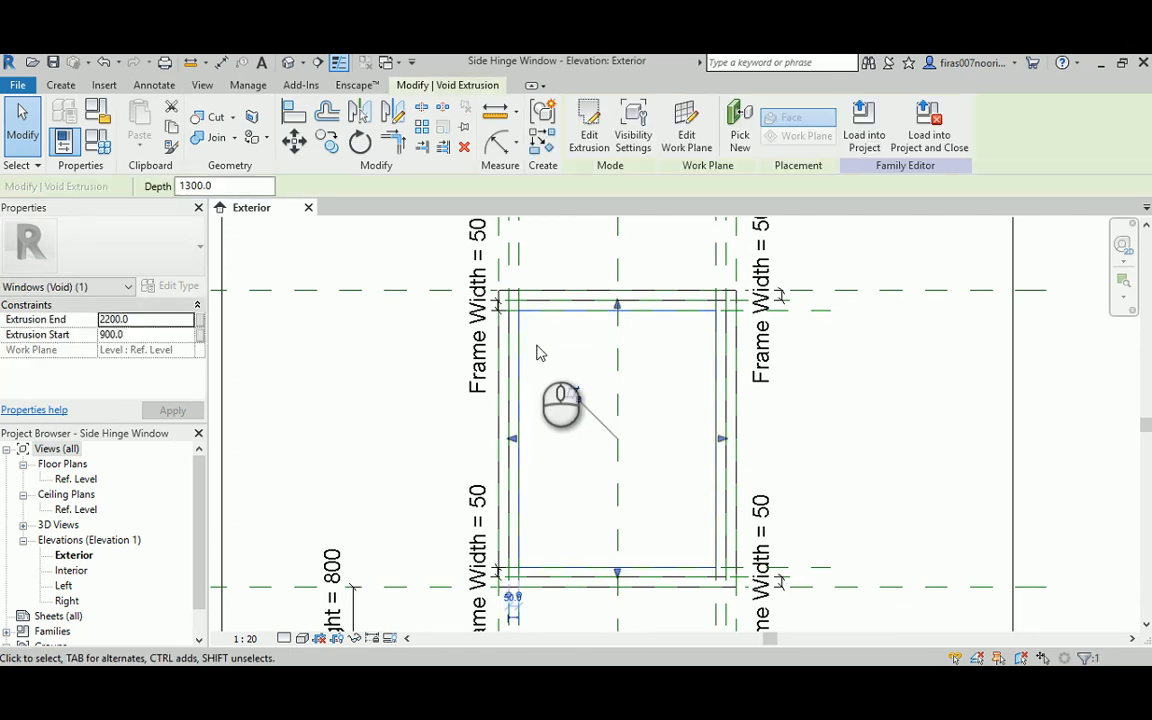
pyautogui.click(520, 344)
pyautogui.click(520, 340)
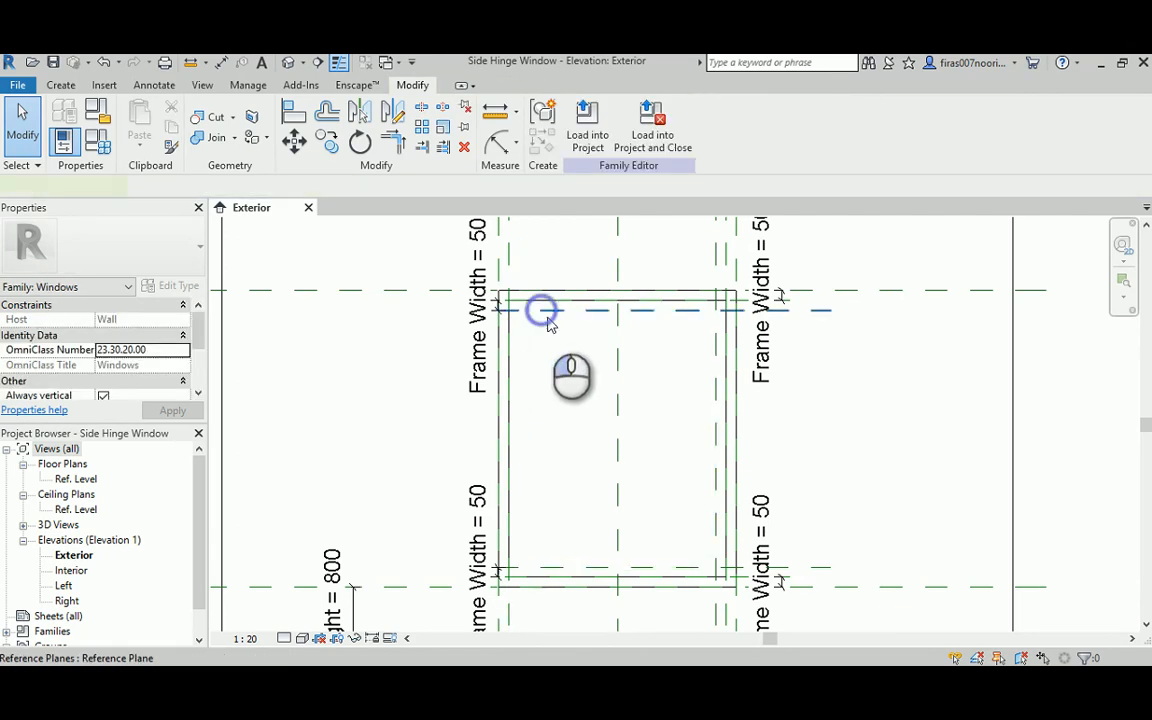
pyautogui.press('Delete')
pyautogui.click(589, 562)
pyautogui.press('Delete')
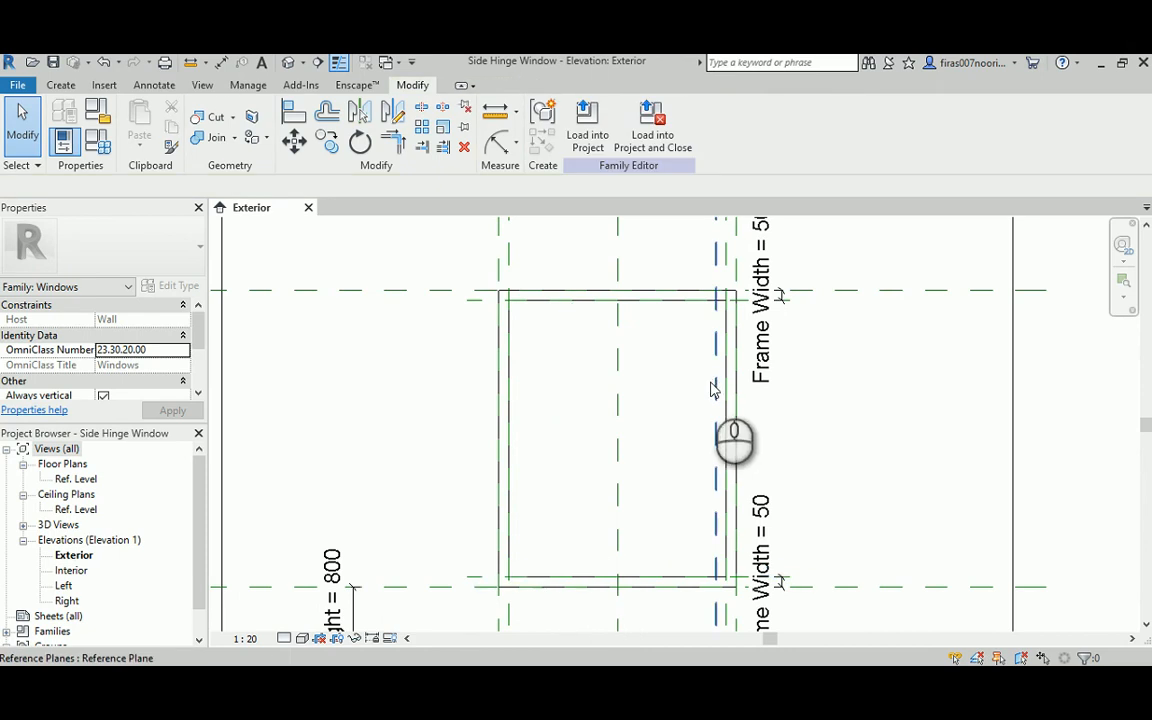
pyautogui.click(713, 388)
pyautogui.press('Delete')
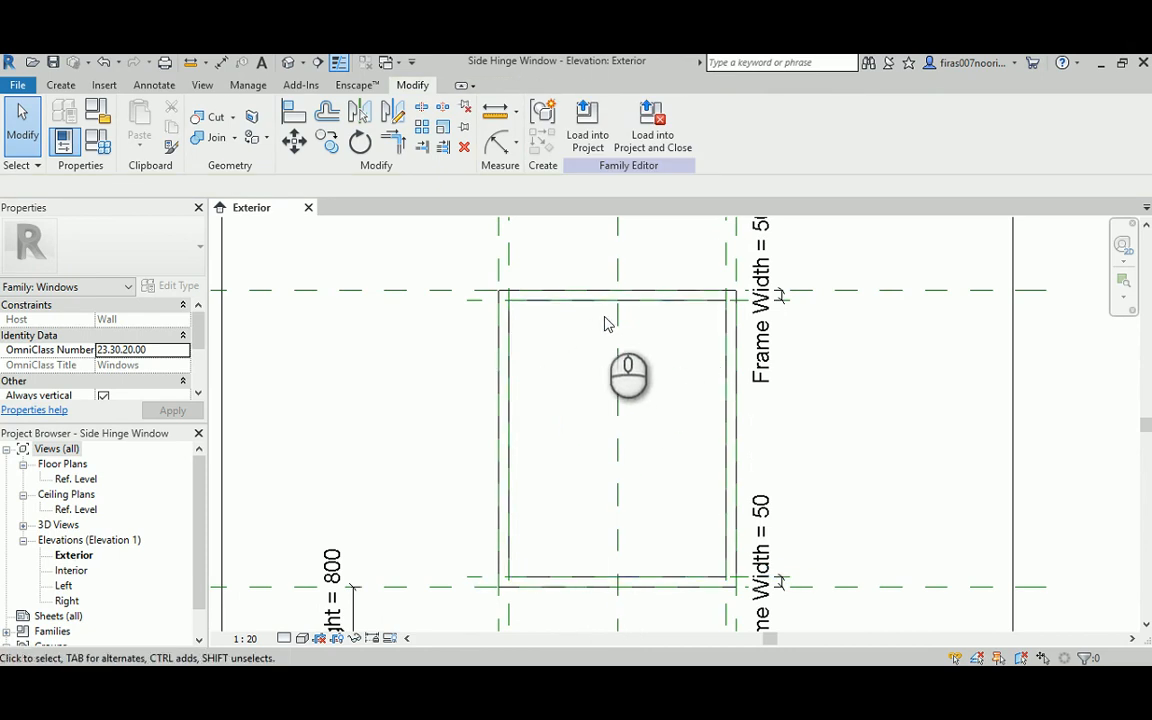
# Open the default 3D view and delete the solid extrusion that fills the opening inside the window frame.
pyautogui.click(510, 362)
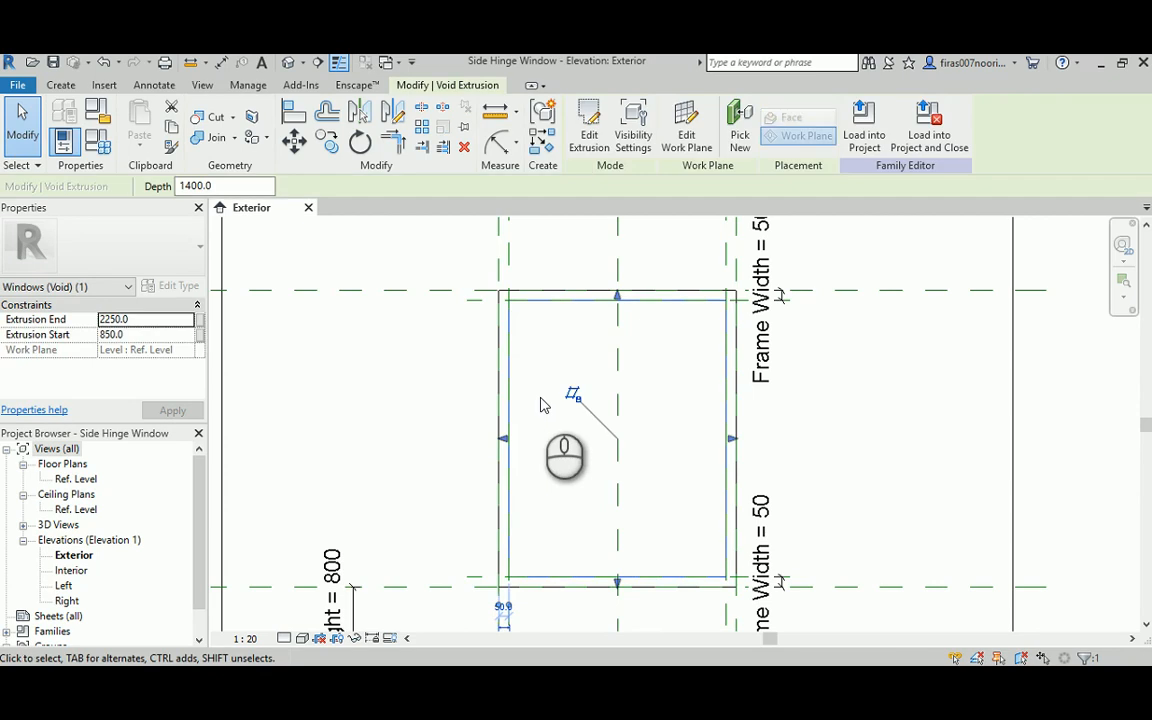
pyautogui.click(288, 62)
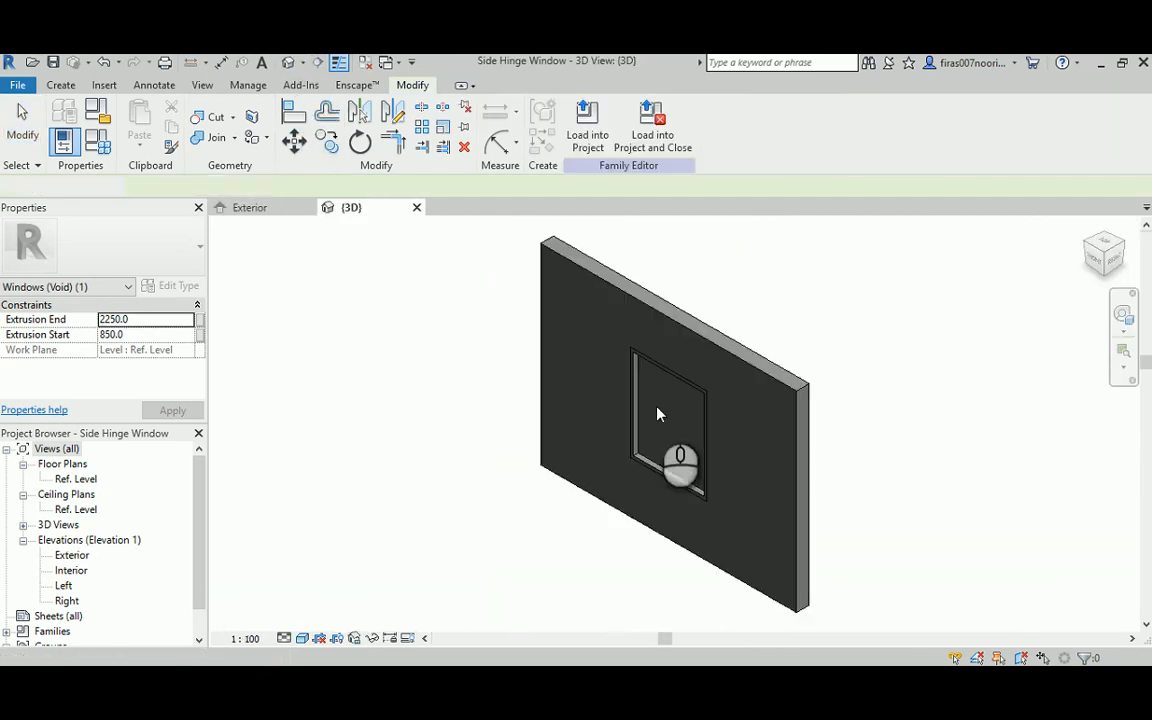
pyautogui.click(650, 405)
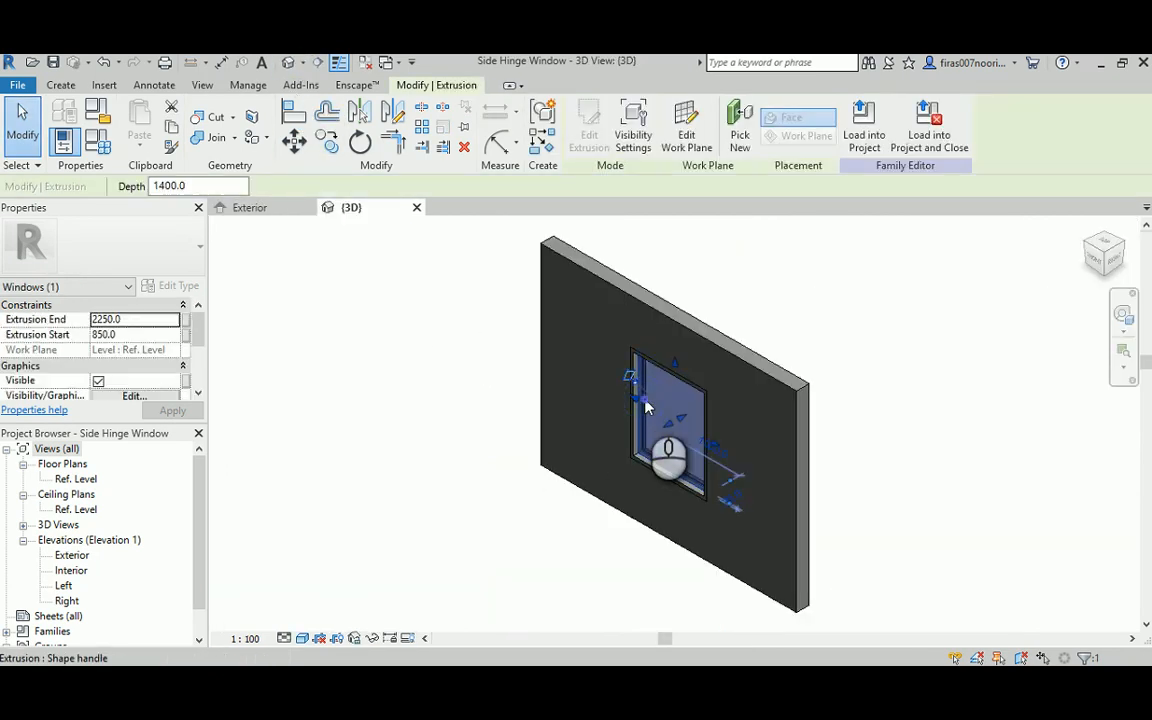
pyautogui.press('Escape')
pyautogui.scroll(2, 647, 405)
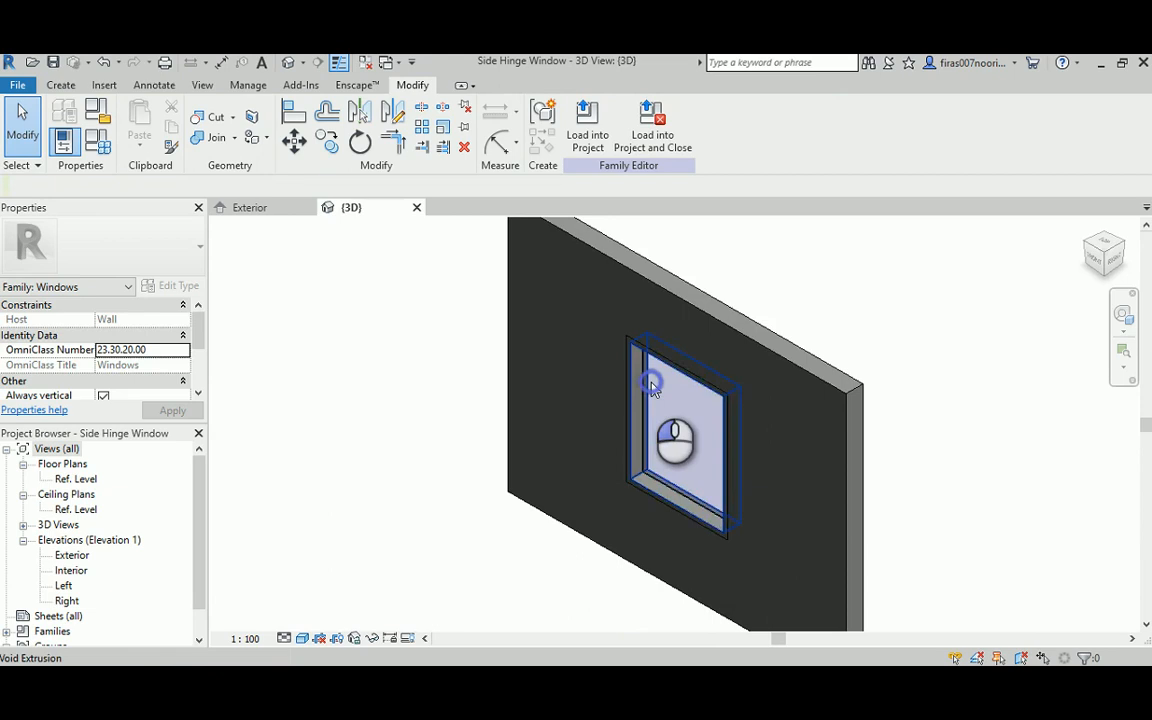
pyautogui.click(651, 388)
pyautogui.click(768, 305)
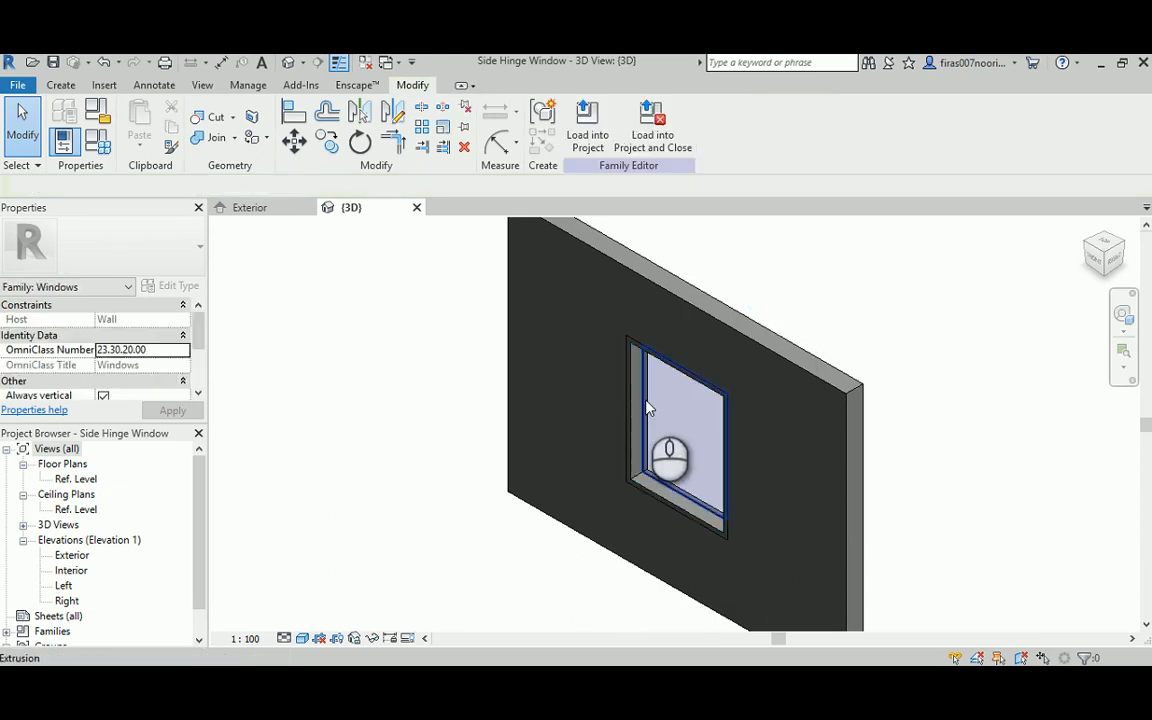
pyautogui.click(648, 405)
pyautogui.press('Escape')
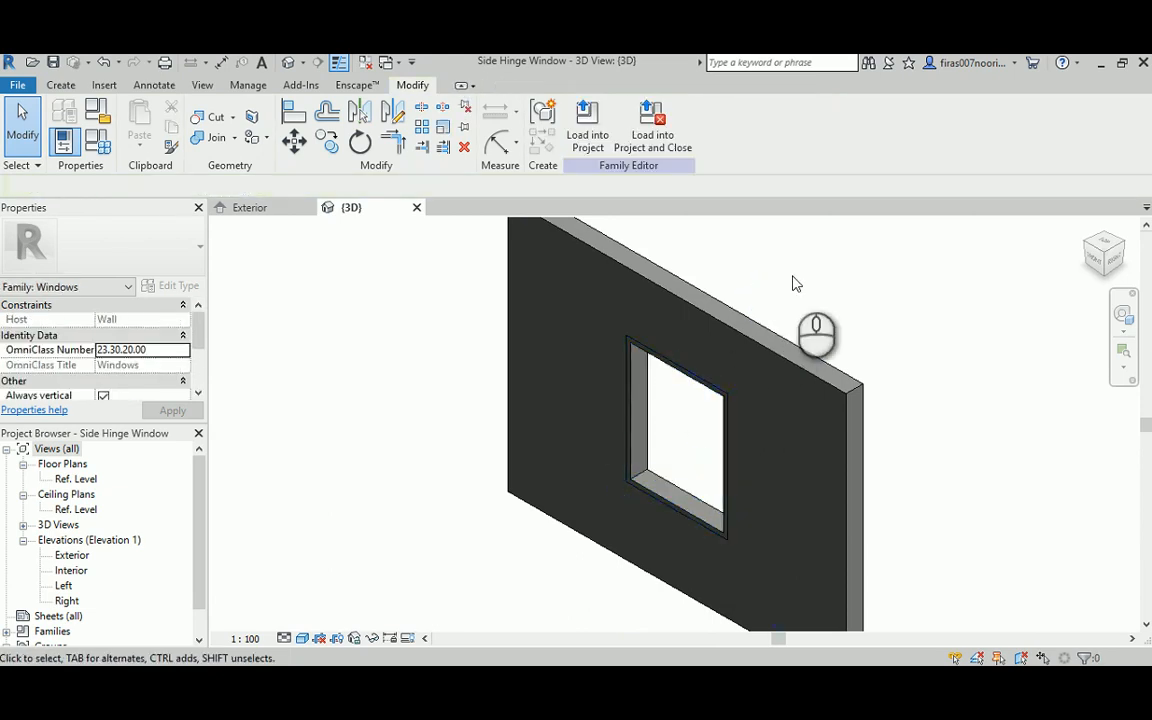
# Save the Side Hinge Window family with only the outer frame kept in the wall opening.
pyautogui.keyDown('shift'); pyautogui.moveTo(656, 389); pyautogui.dragTo(561, 329, button='middle'); pyautogui.keyUp('shift')
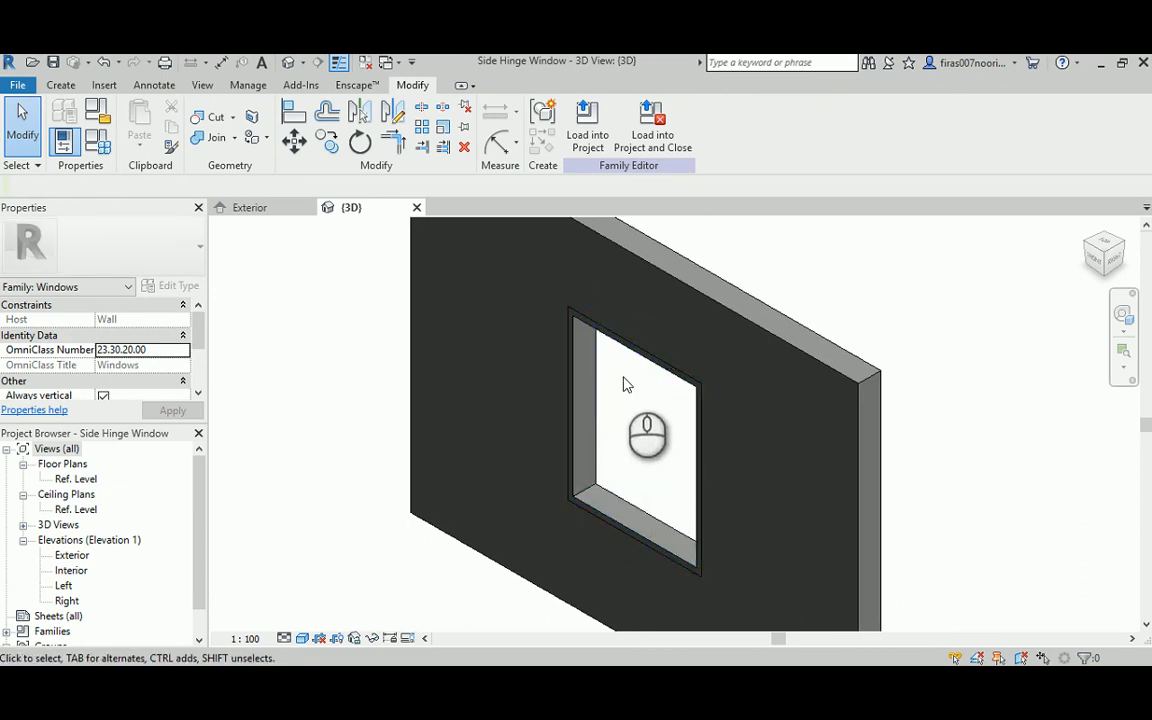
pyautogui.moveTo(625, 476); pyautogui.dragTo(617, 431, button='middle')
pyautogui.scroll(2, 566, 442)
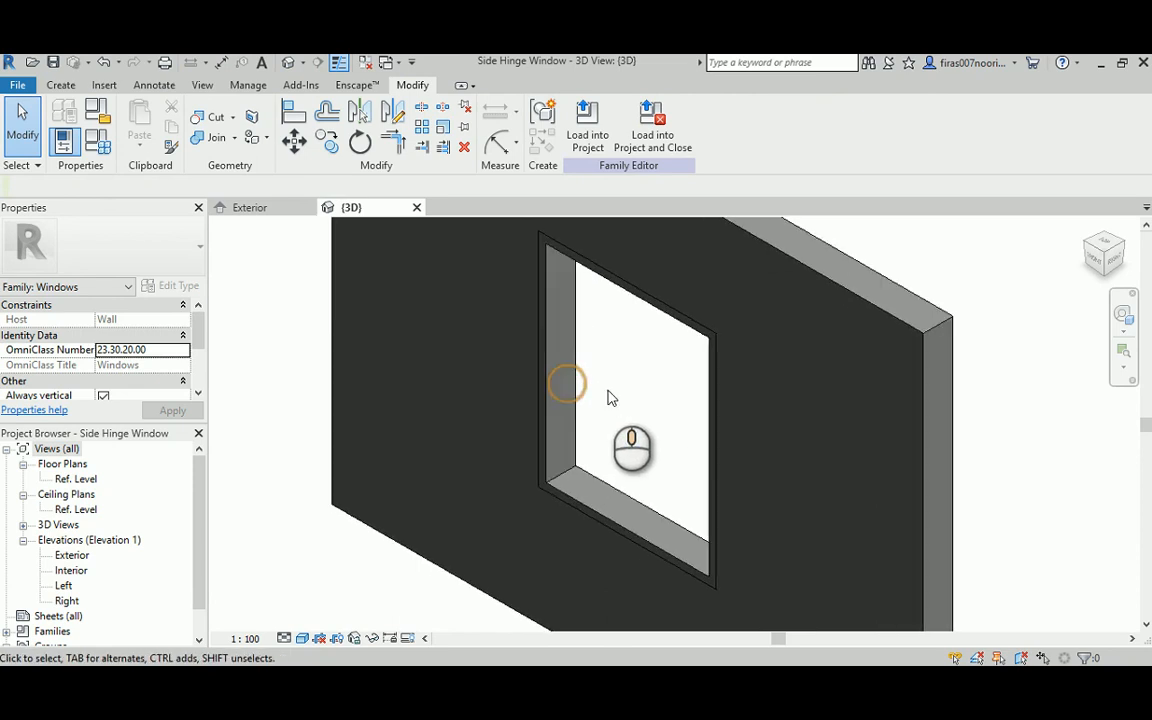
pyautogui.click(53, 62)
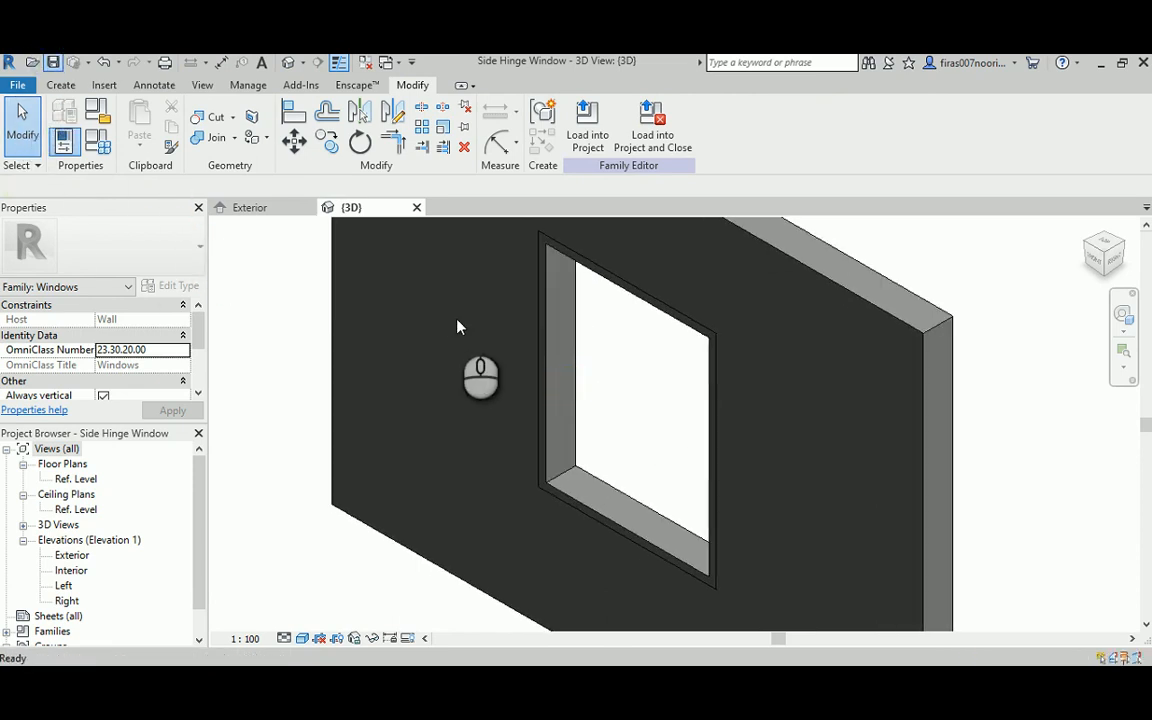
# Start a new family and browse to the English folder of metric family templates.
pyautogui.click(18, 85)
pyautogui.moveTo(50, 163)
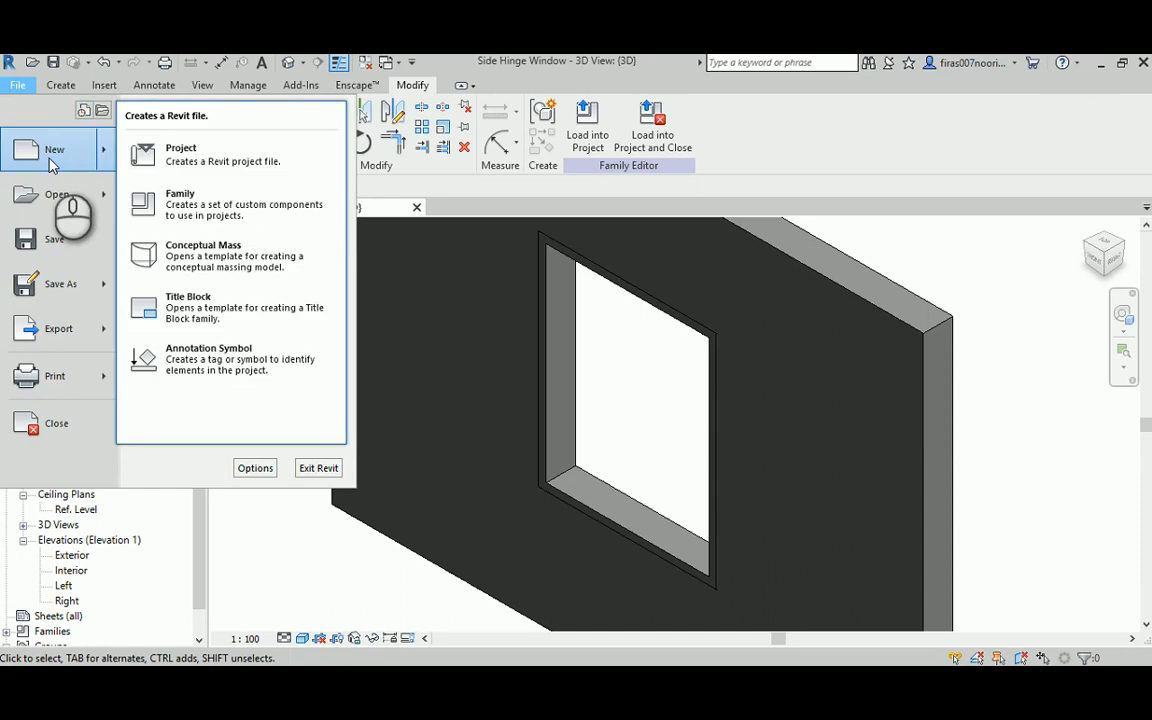
pyautogui.click(205, 200)
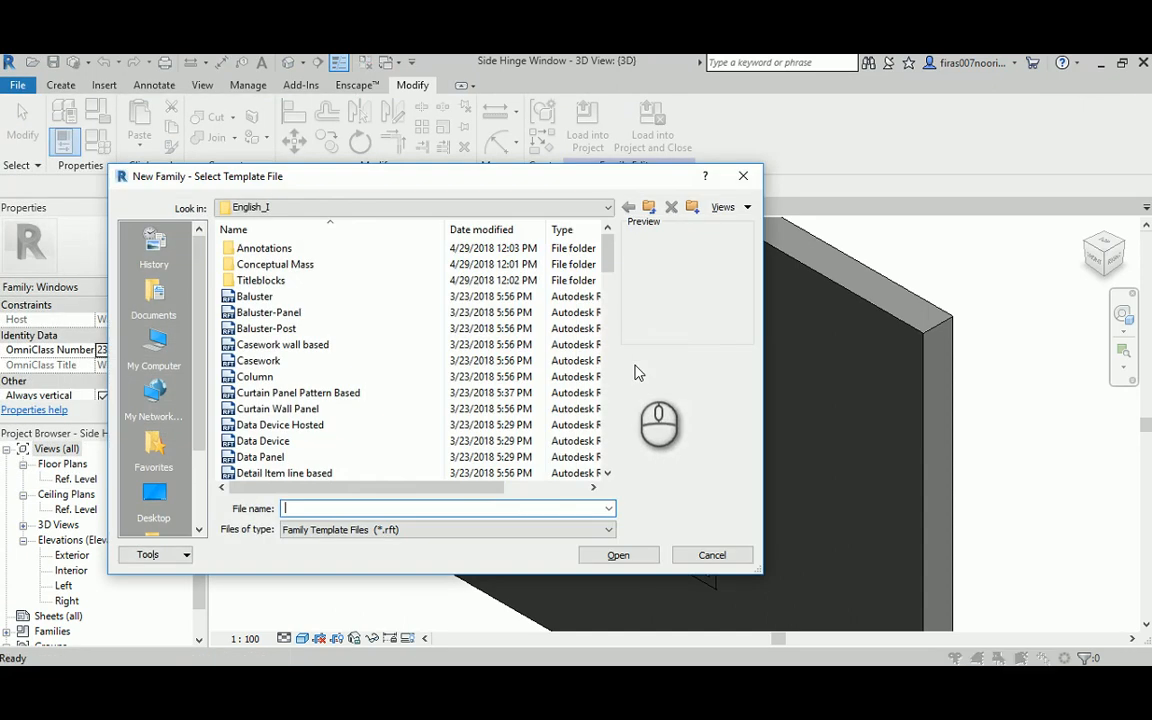
pyautogui.click(649, 207)
pyautogui.doubleClick(253, 281)
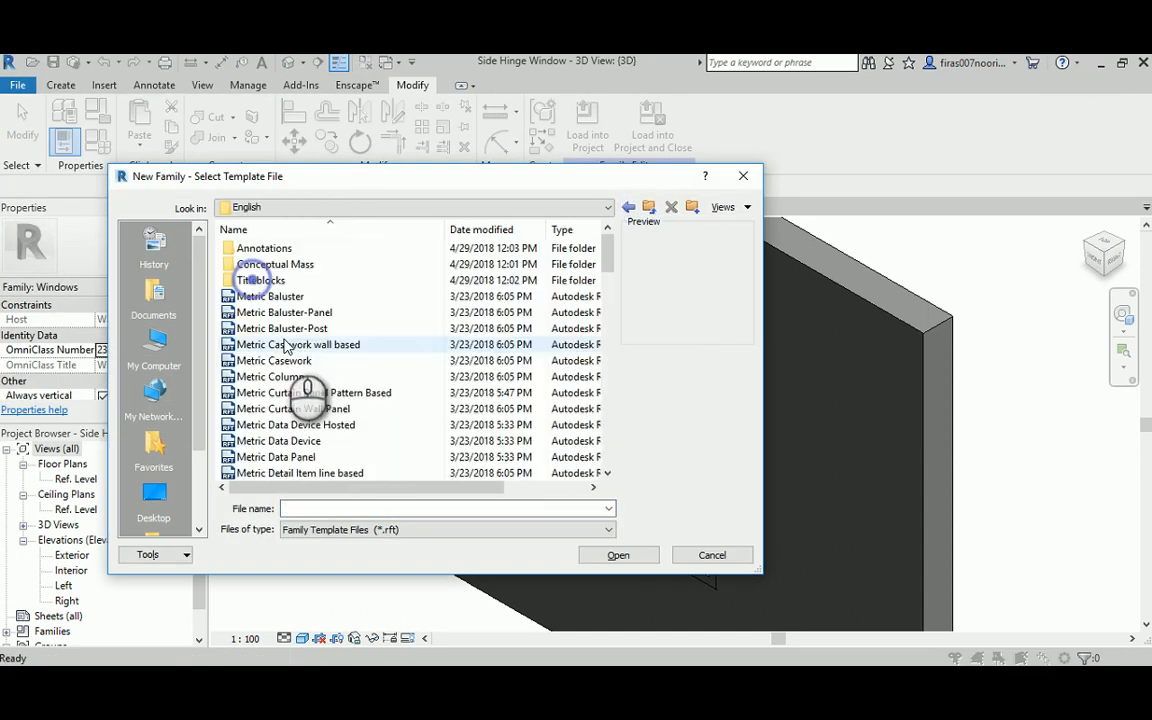
# Find the Metric Generic Model template and create the new family from it.
pyautogui.scroll(-5, 300, 450)
pyautogui.scroll(-9, 298, 444)
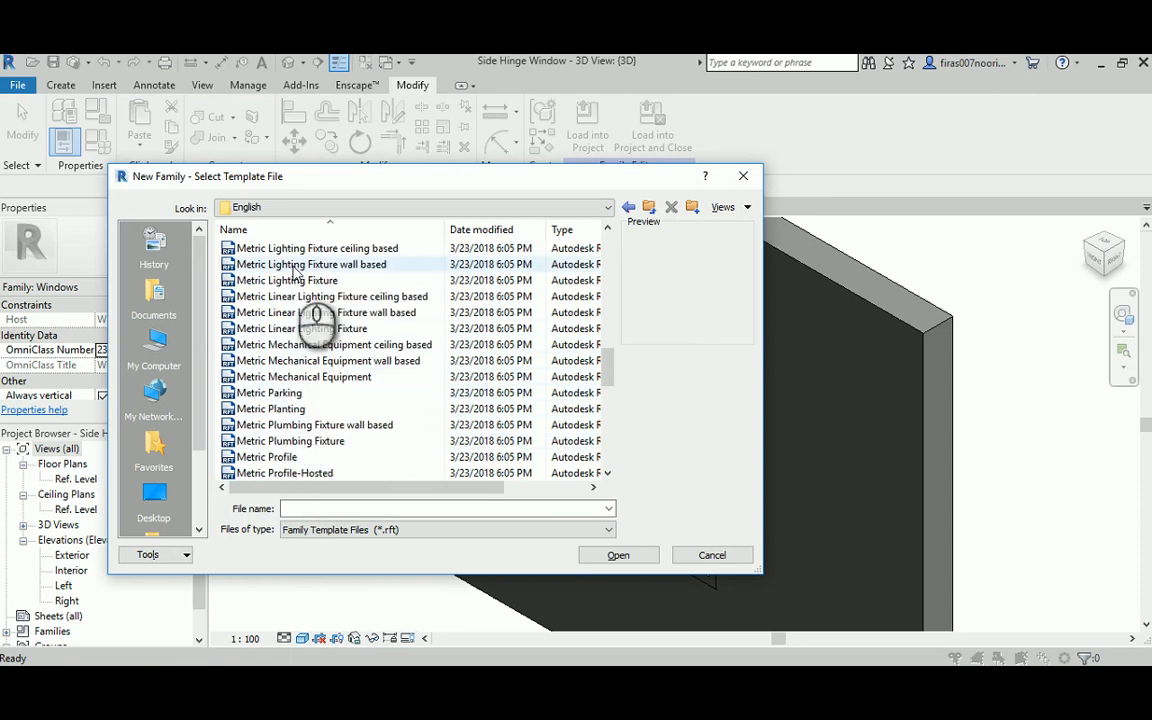
pyautogui.click(288, 378)
pyautogui.scroll(-7, 328, 418)
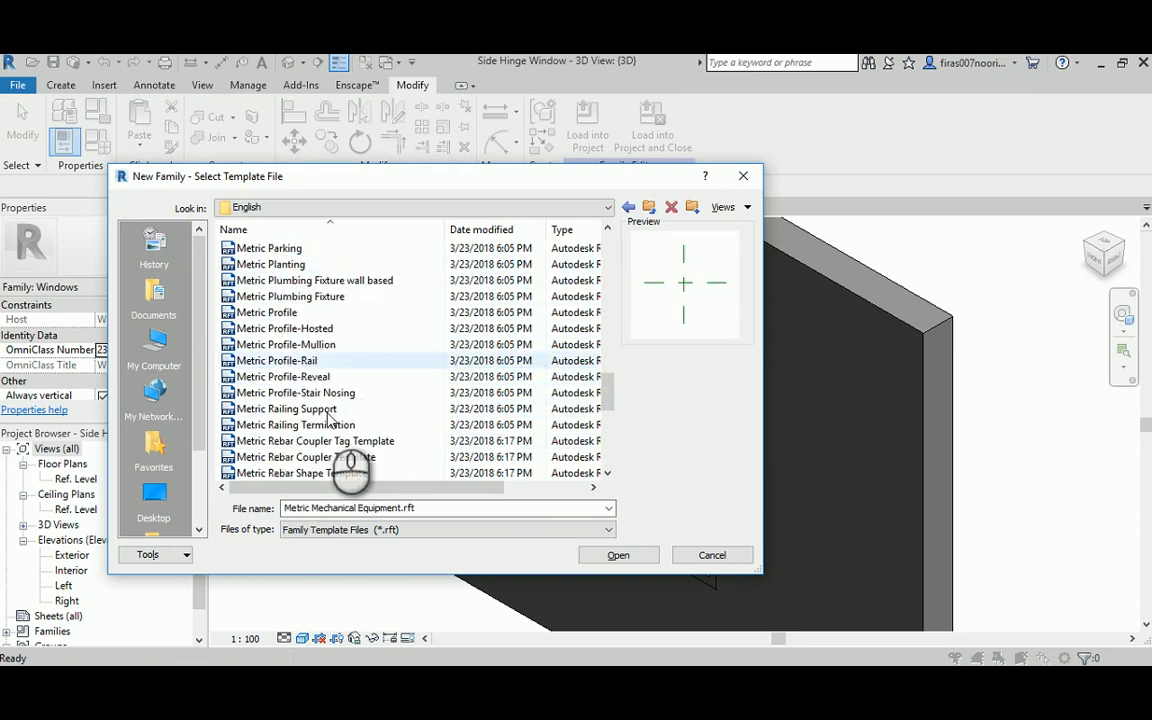
pyautogui.scroll(11, 330, 425)
pyautogui.scroll(10, 330, 425)
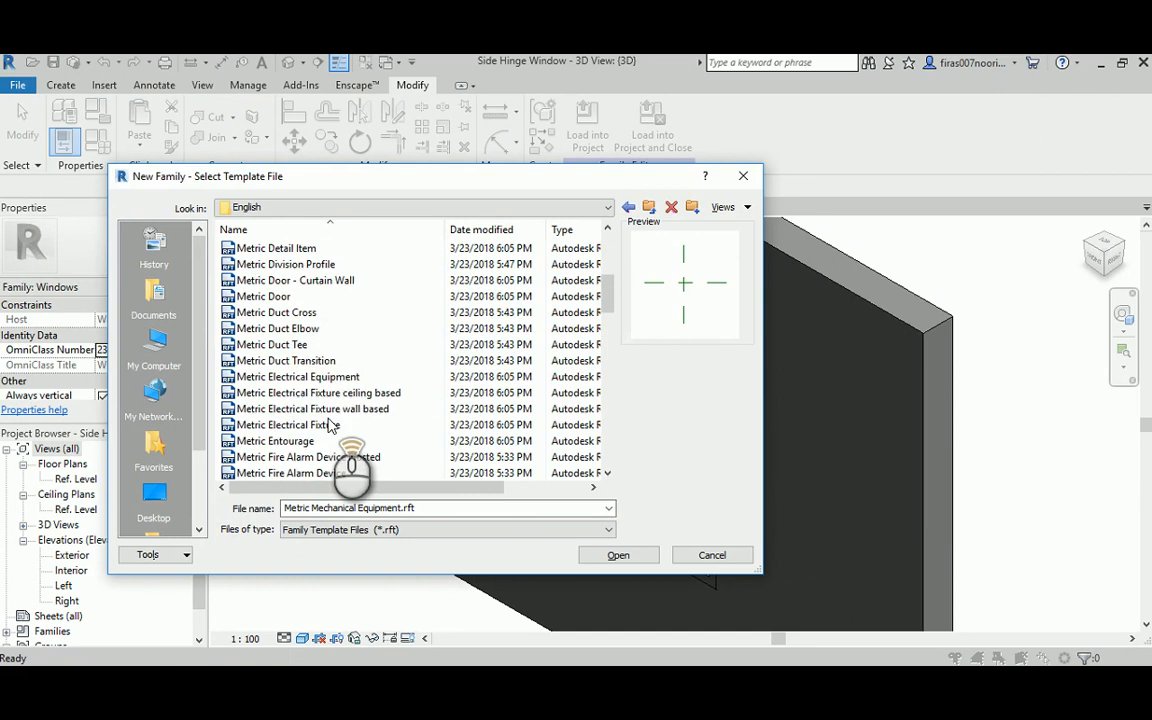
pyautogui.scroll(-6, 330, 425)
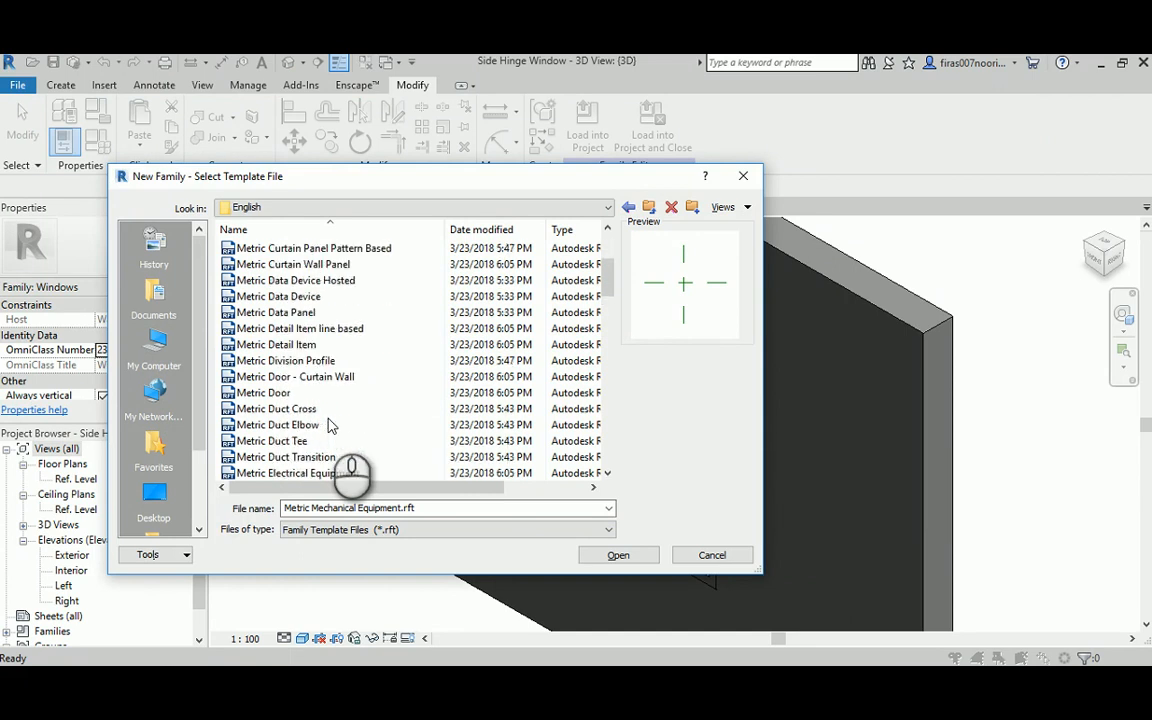
pyautogui.click(298, 393)
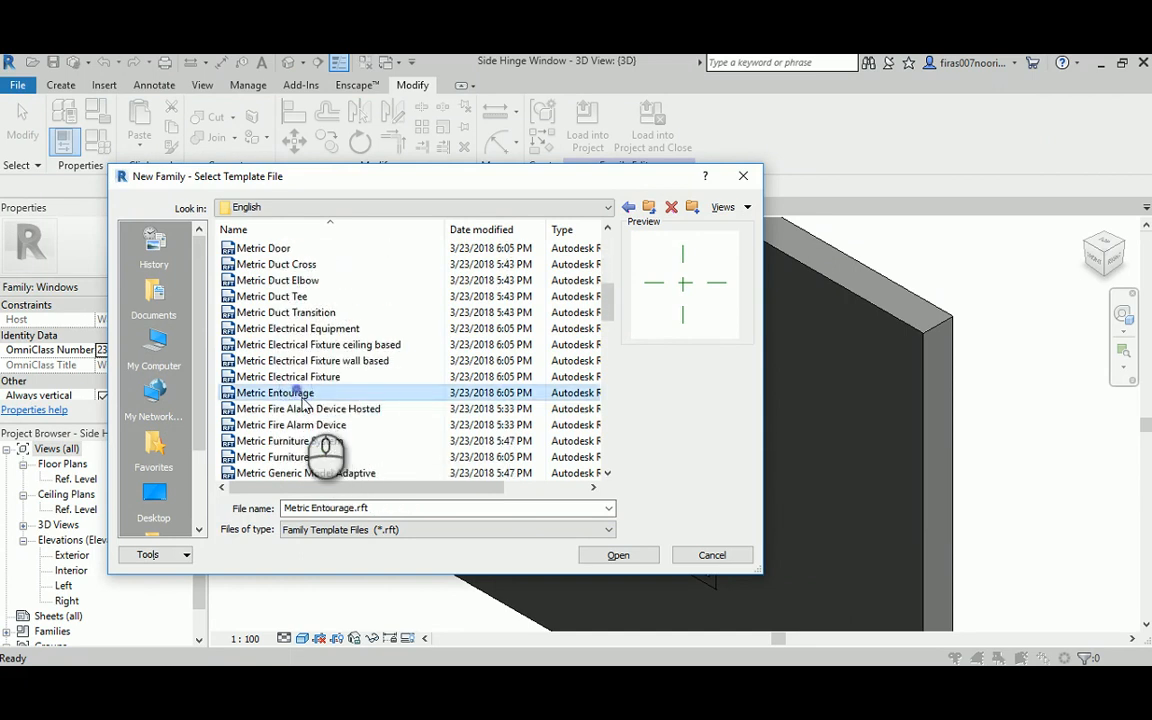
pyautogui.scroll(-3, 303, 404)
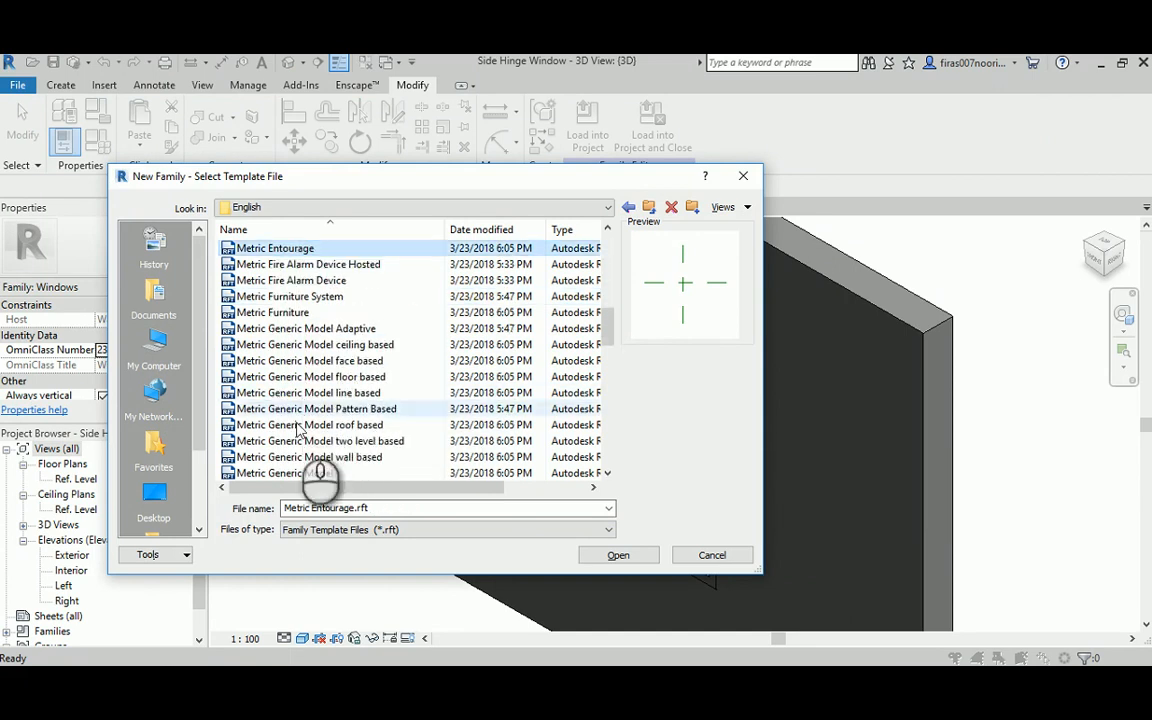
pyautogui.click(284, 475)
pyautogui.scroll(-2, 280, 460)
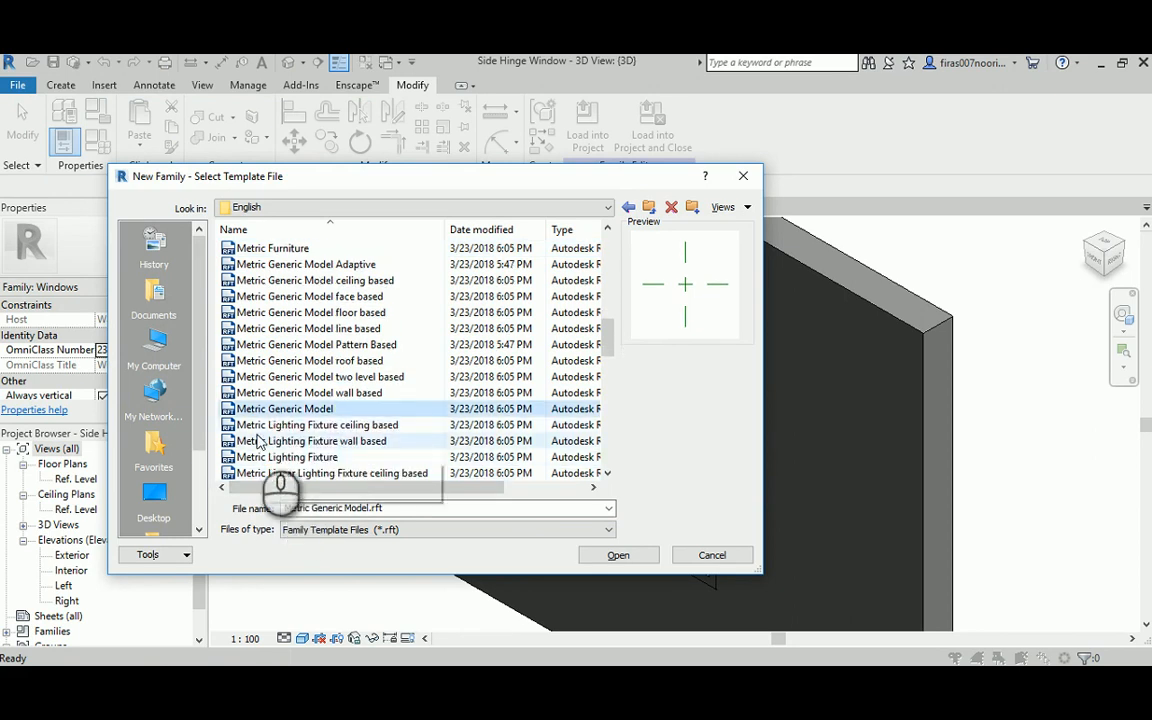
pyautogui.doubleClick(258, 410)
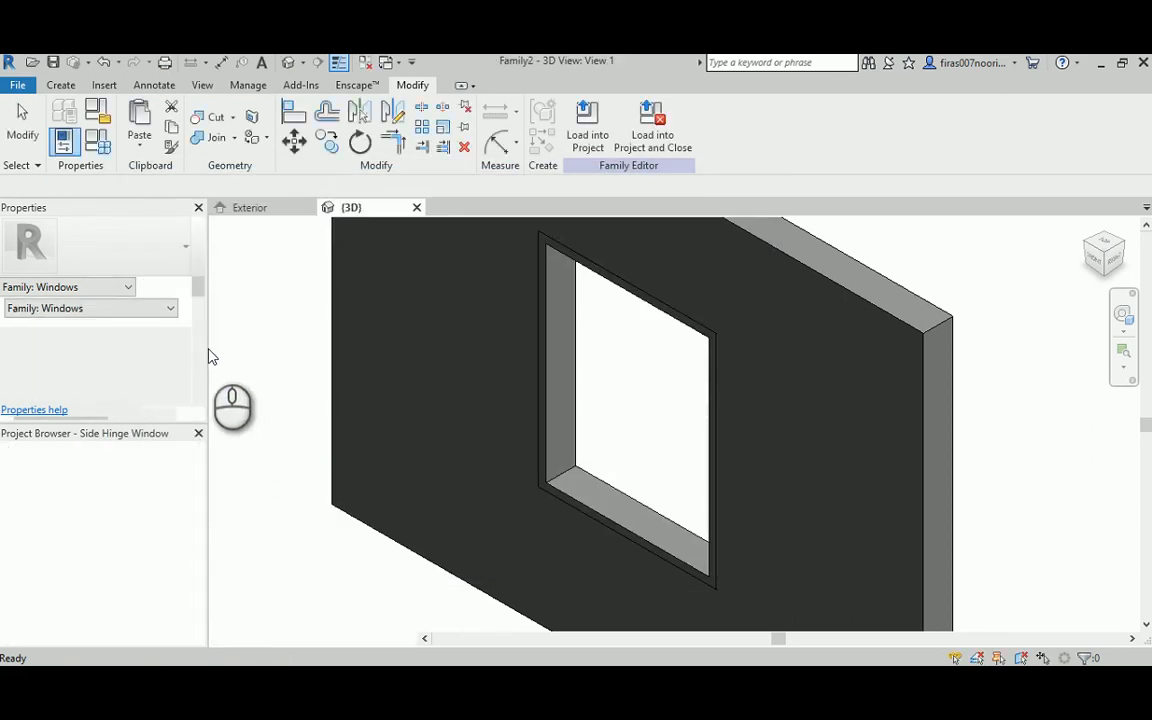
# Draw two vertical reference planes in the Ref. Level plan, about 1050 mm left and 1200 mm right of the center plane.
pyautogui.scroll(2, 689, 455)
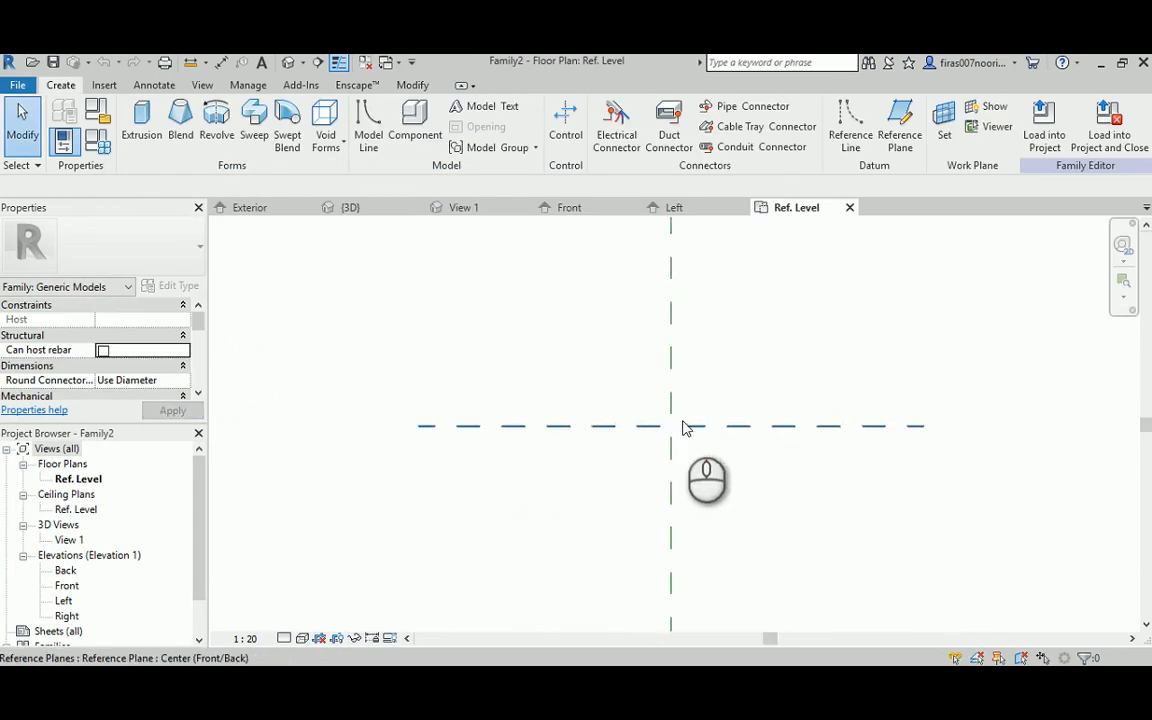
pyautogui.click(900, 122)
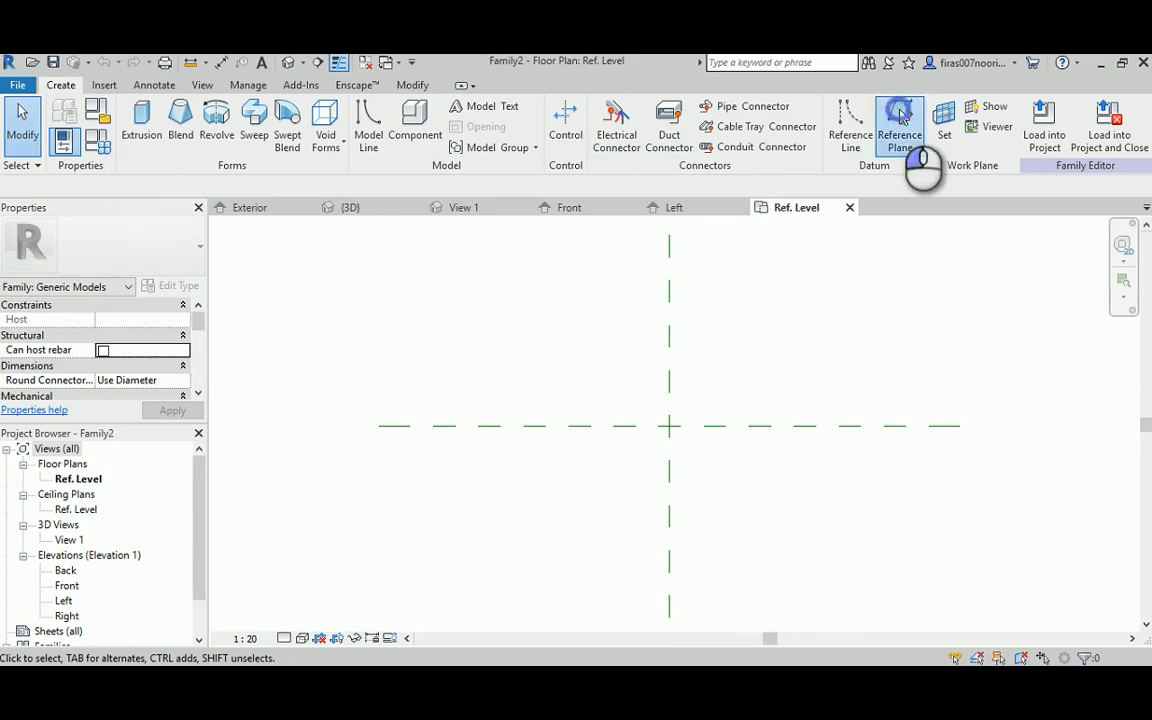
pyautogui.click(515, 342)
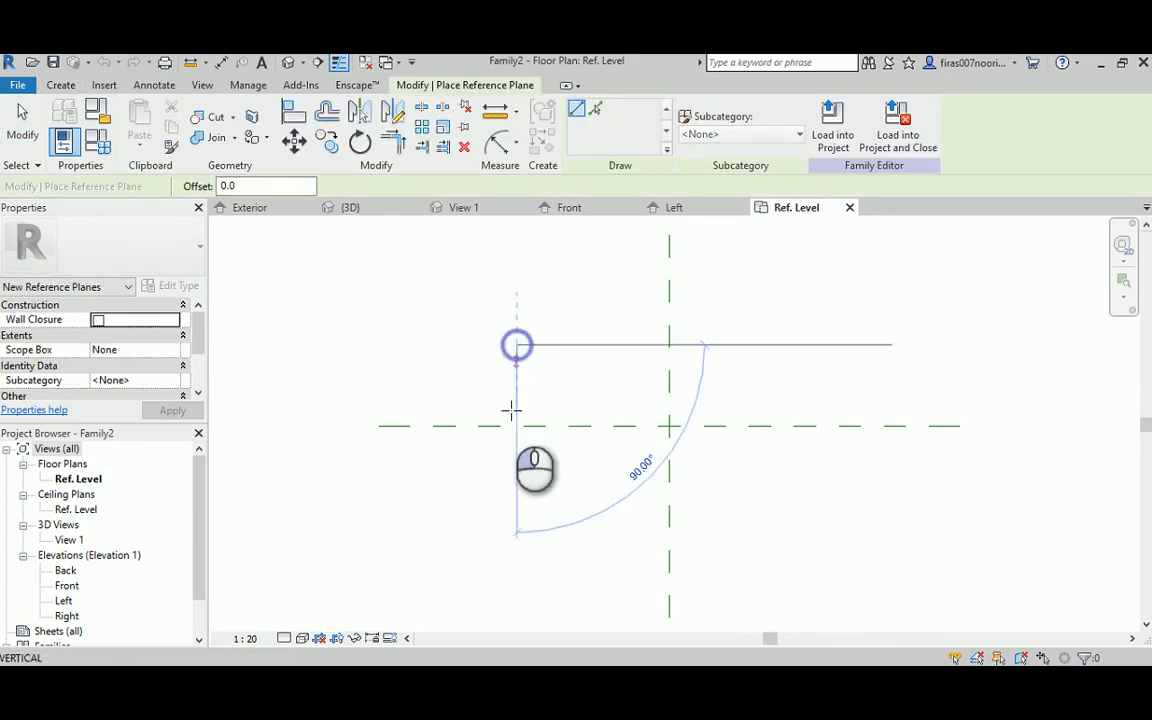
pyautogui.click(514, 527)
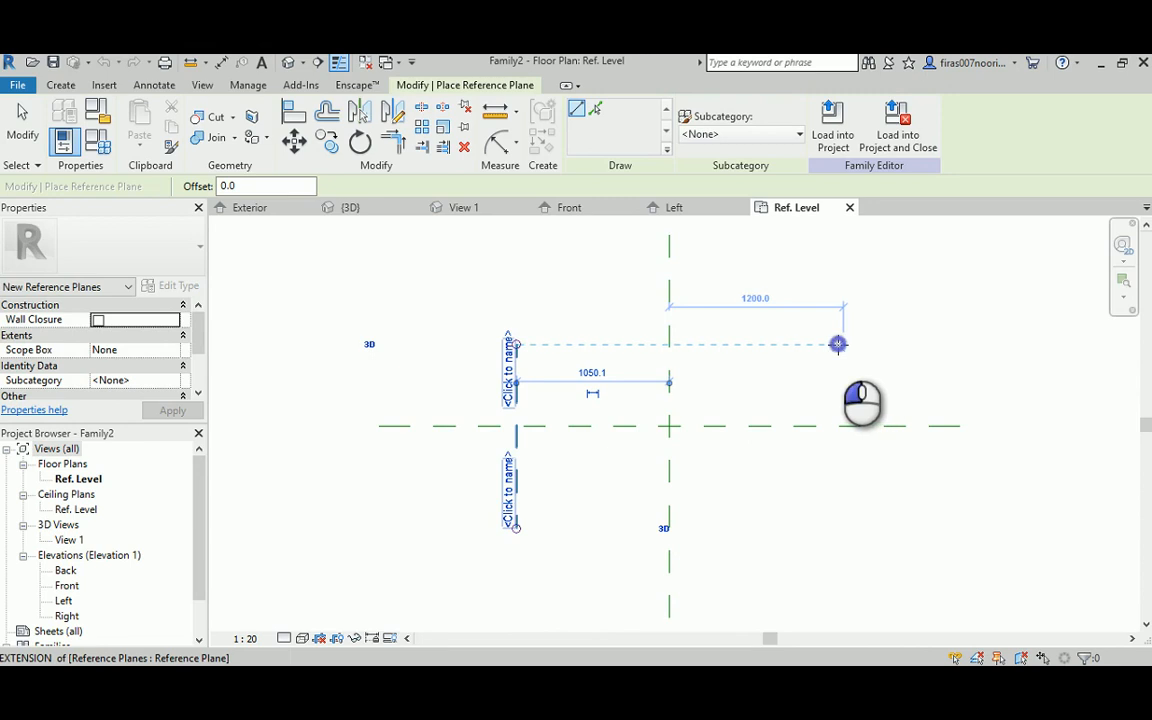
pyautogui.click(838, 344)
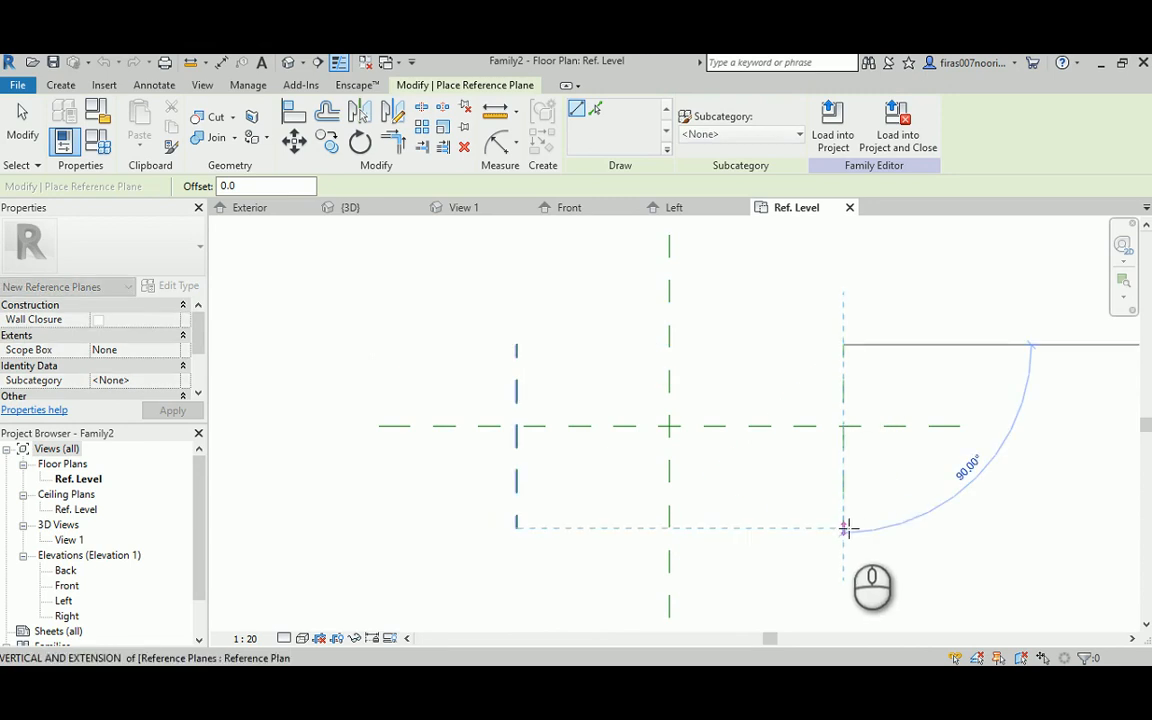
pyautogui.click(845, 527)
pyautogui.press('Escape')
pyautogui.press('Escape')
# Dimension the left, center and right vertical reference planes in one string and constrain their spacing to be equal.
pyautogui.press('d')
pyautogui.press('i')
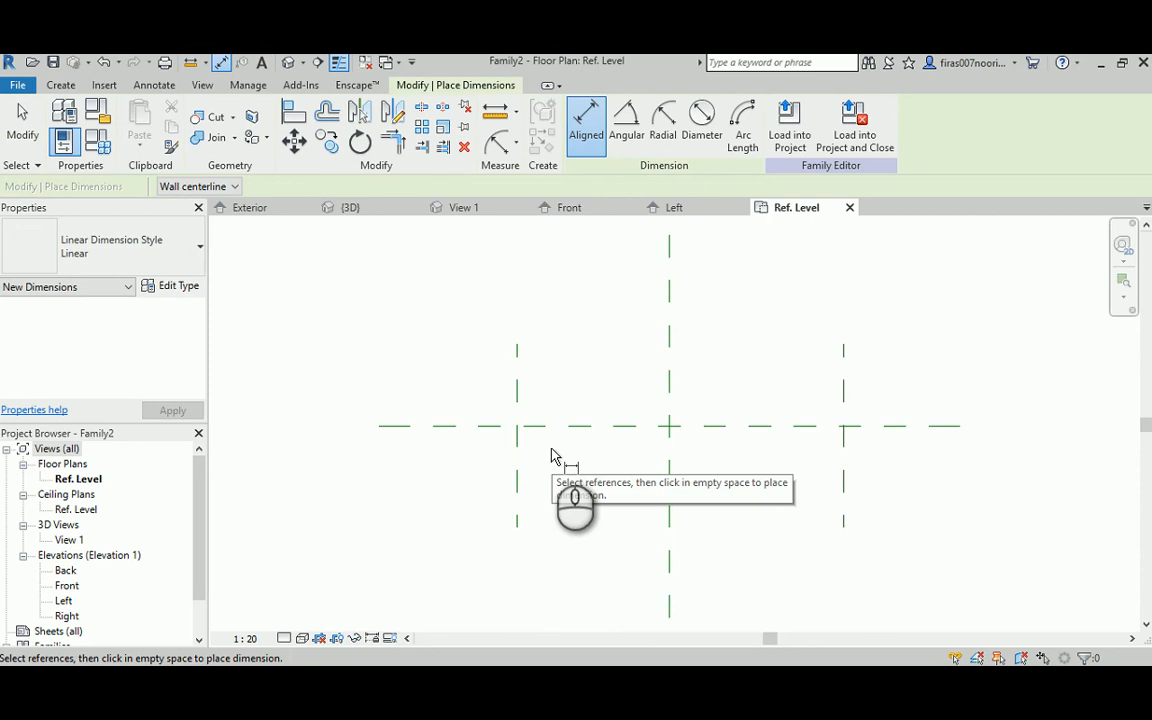
pyautogui.click(519, 390)
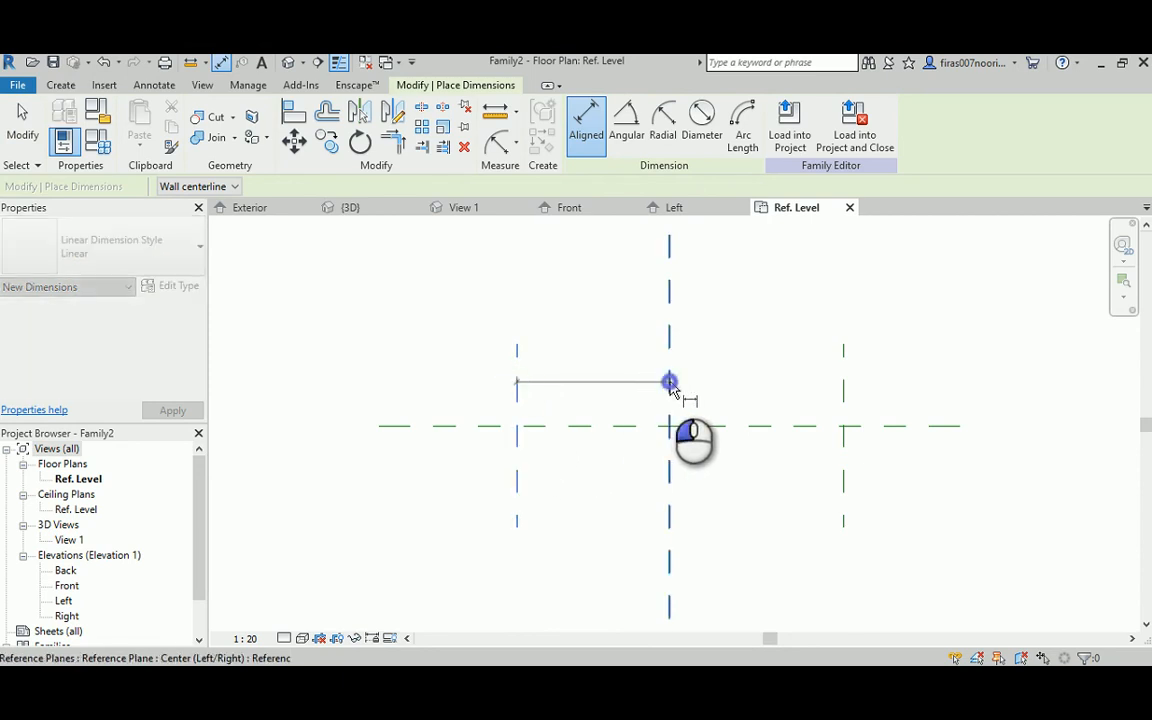
pyautogui.click(670, 388)
pyautogui.click(847, 390)
pyautogui.click(880, 382)
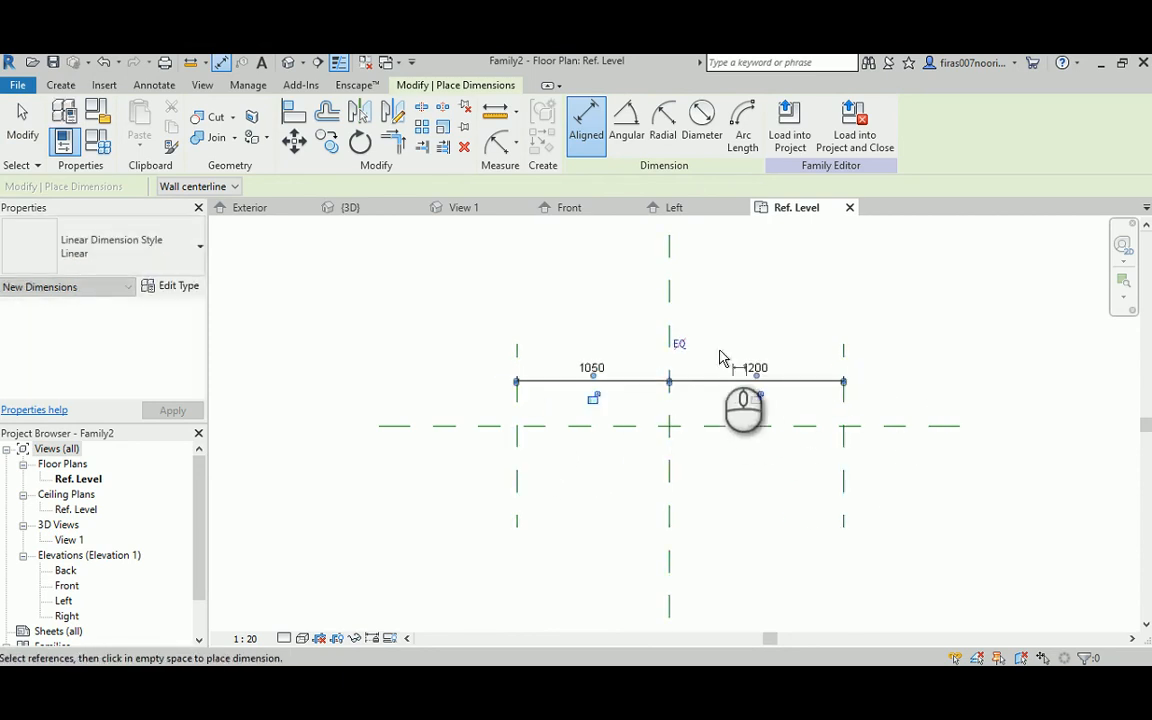
pyautogui.click(668, 343)
# Dimension the overall distance between the two outer vertical planes and label it with a new type parameter named Operable Width.
pyautogui.click(496, 352)
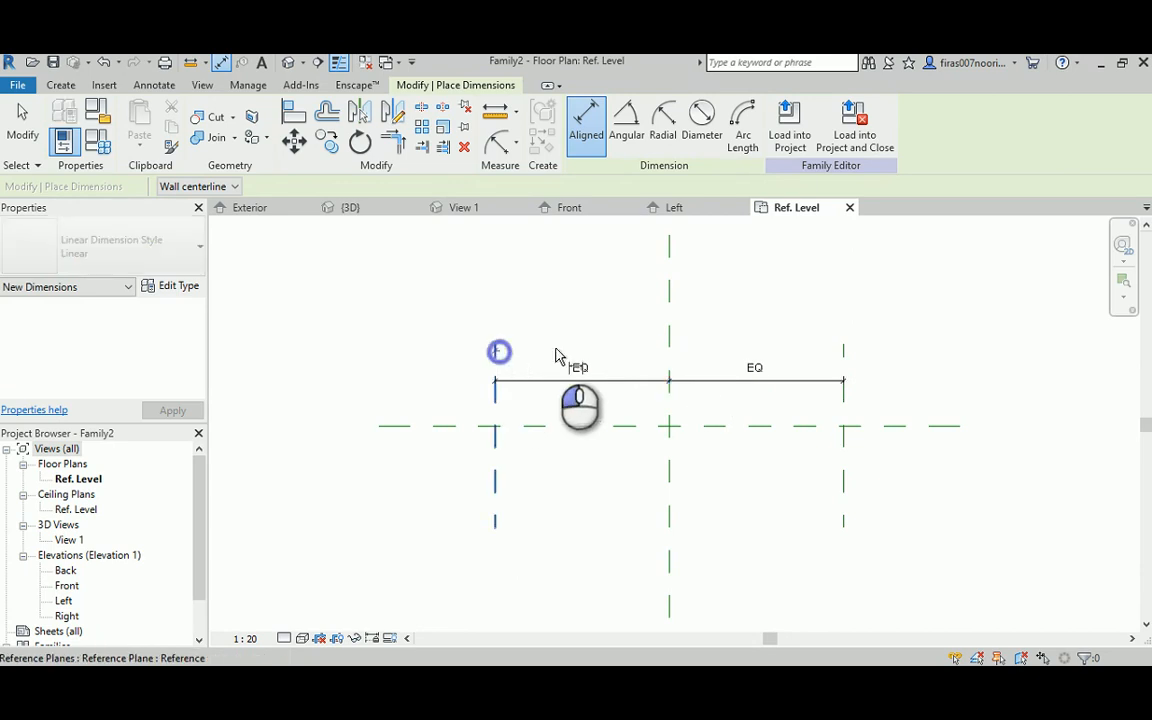
pyautogui.click(843, 355)
pyautogui.click(870, 351)
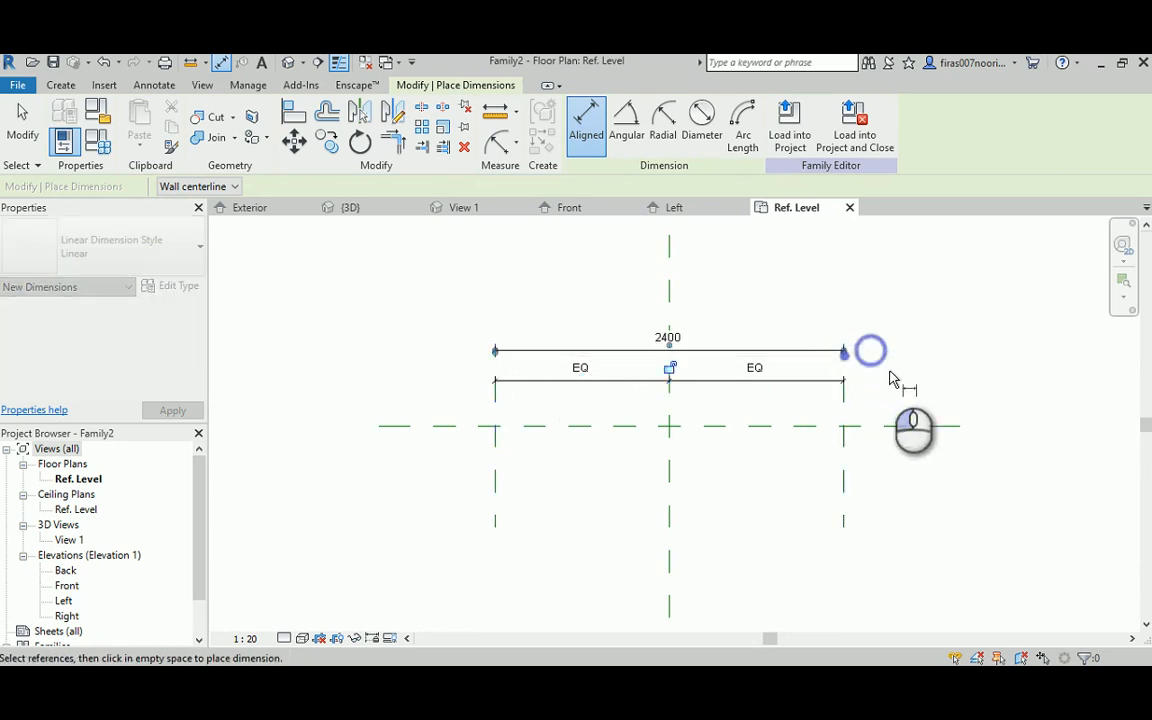
pyautogui.press('Escape')
pyautogui.press('Escape')
pyautogui.click(740, 350)
pyautogui.click(707, 124)
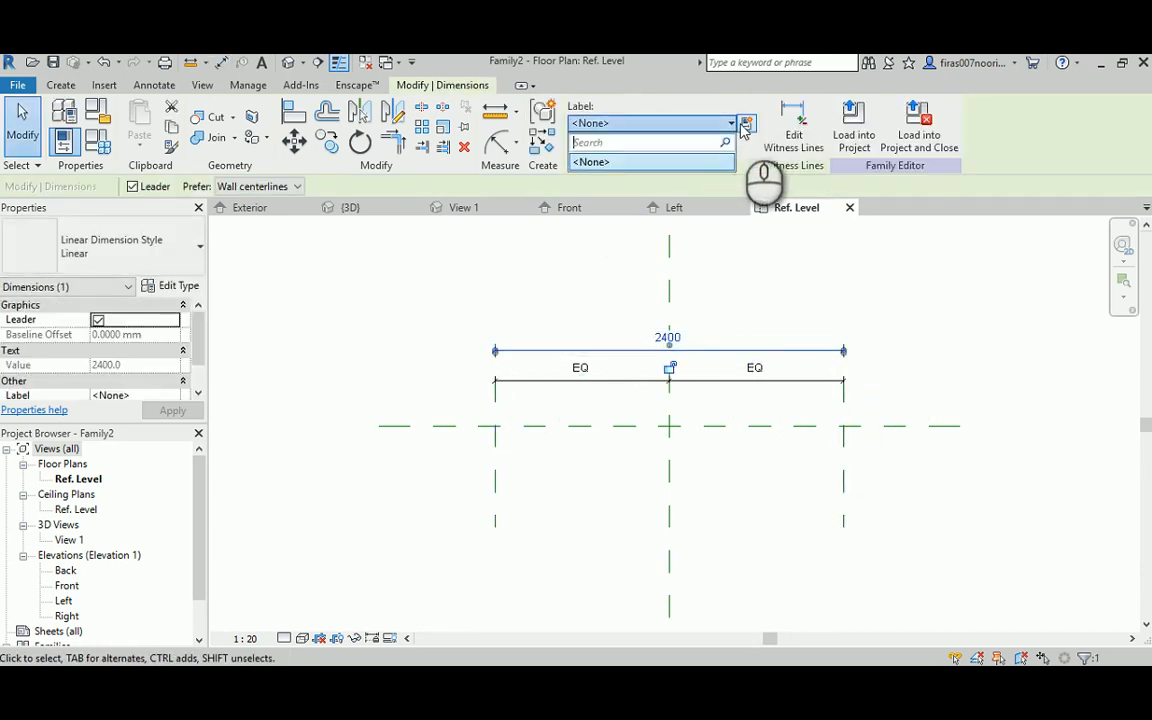
pyautogui.click(746, 123)
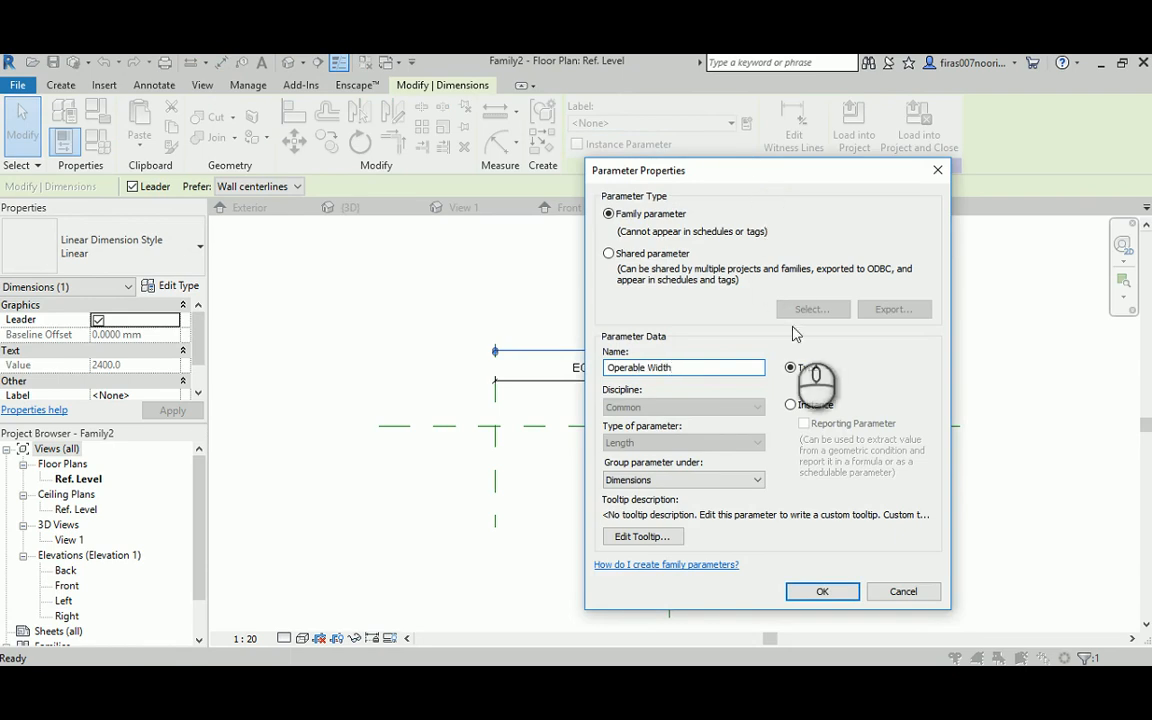
pyautogui.click(815, 593)
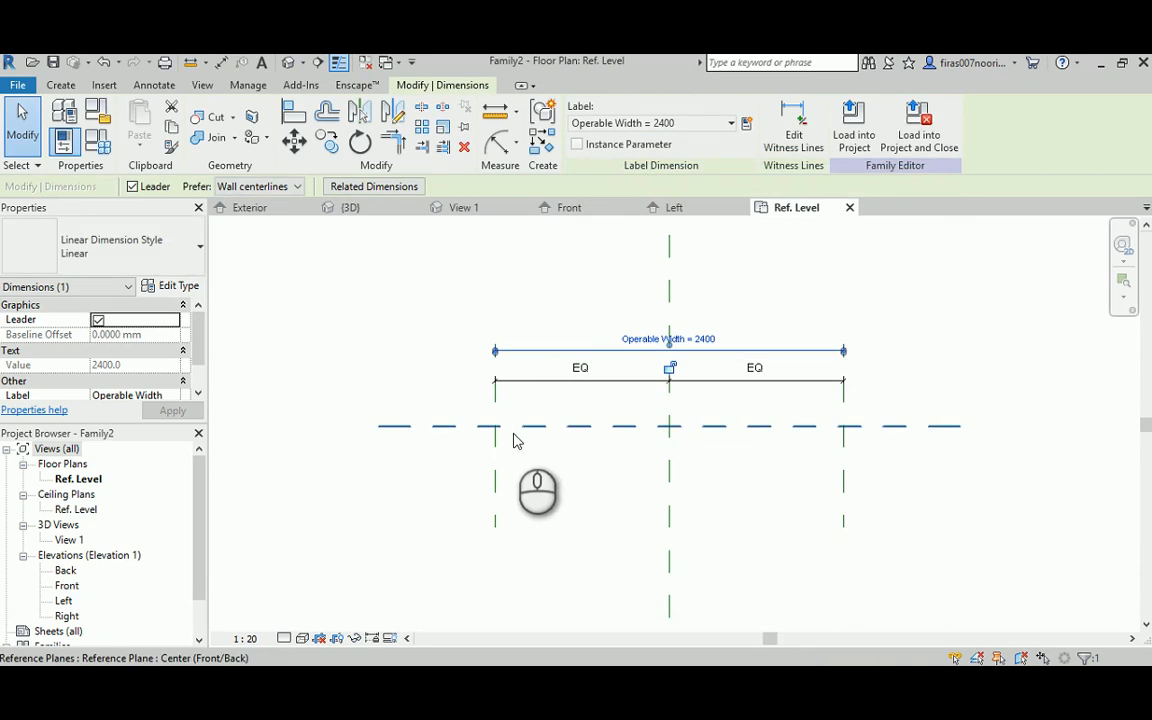
# Draw two horizontal reference planes in the plan, about 87 mm above and 100 mm below the front/back center plane.
pyautogui.click(61, 85)
pyautogui.click(900, 121)
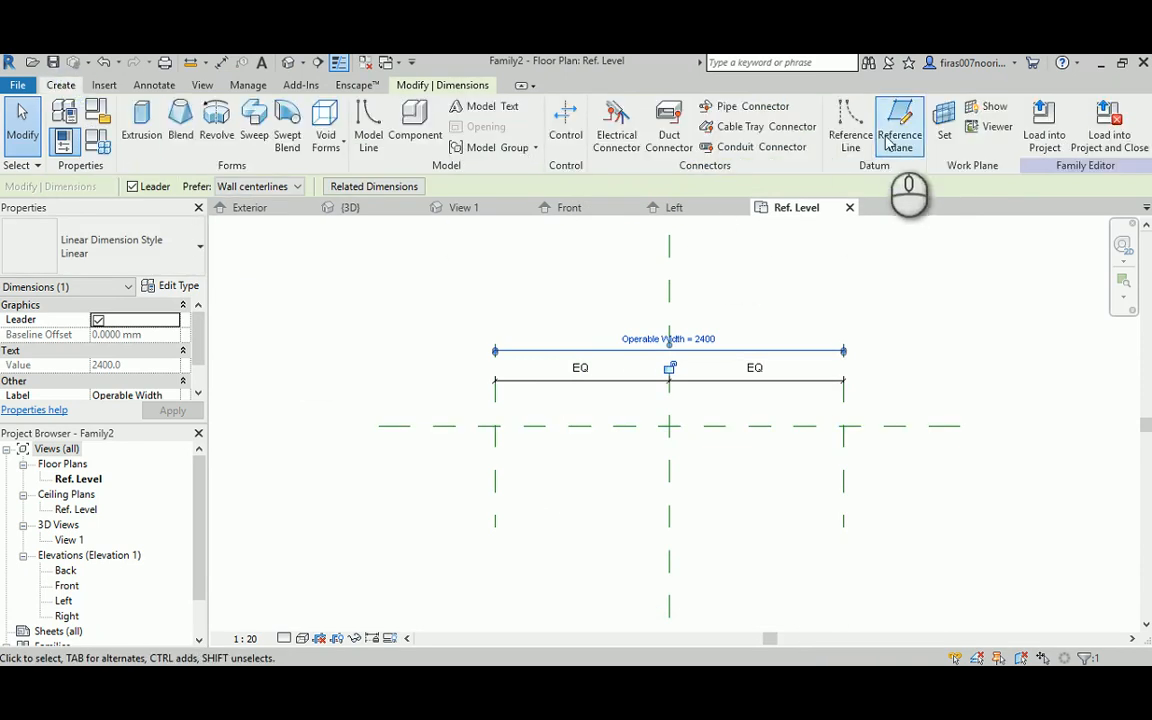
pyautogui.click(462, 413)
pyautogui.click(879, 413)
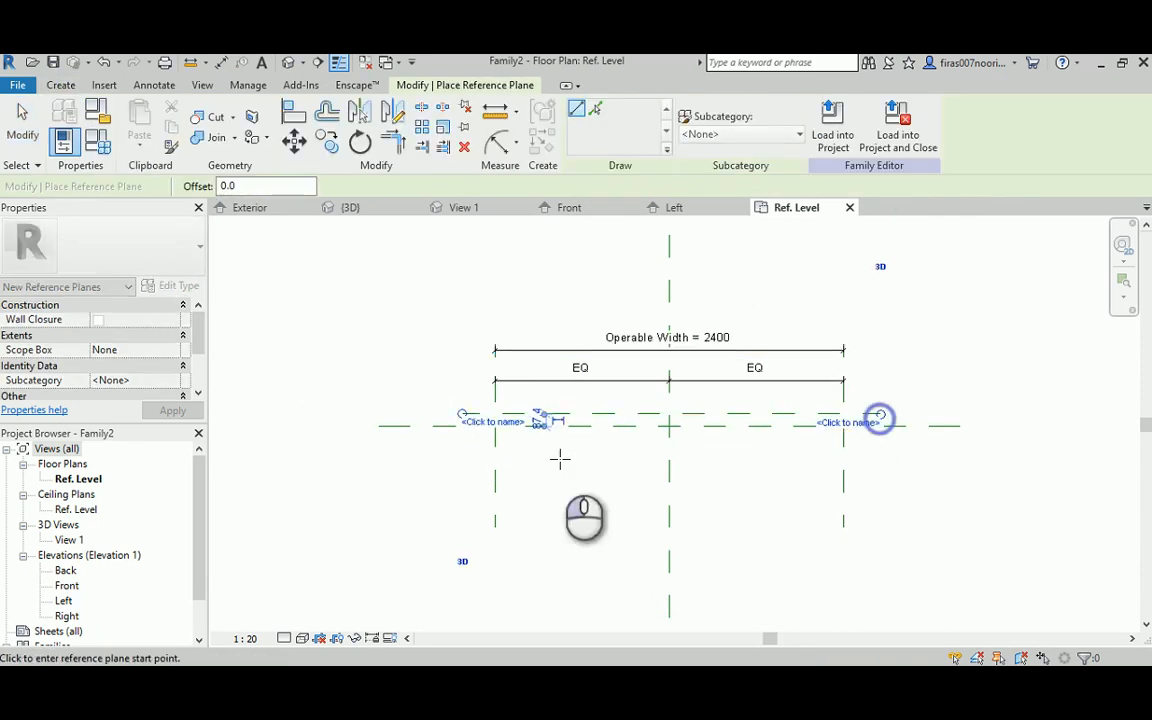
pyautogui.click(465, 441)
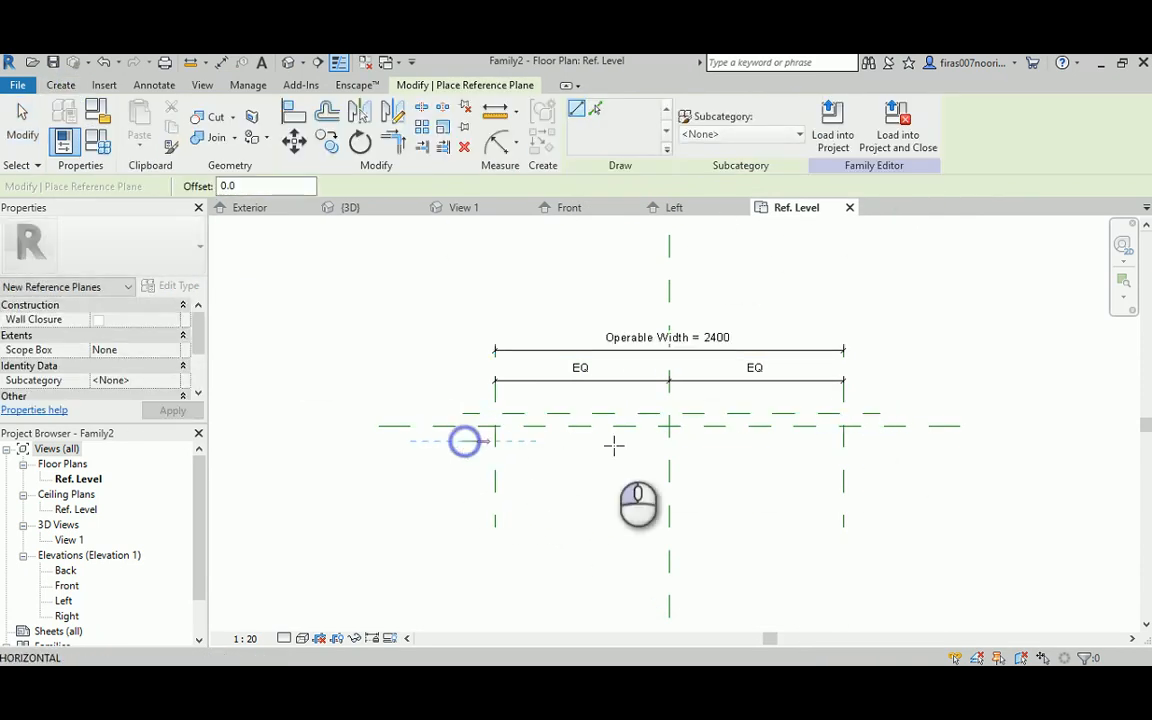
pyautogui.click(876, 439)
pyautogui.scroll(2, 455, 435)
pyautogui.press('Escape')
pyautogui.press('Escape')
# Dimension the three horizontal reference planes in one string and constrain their spacing to be equal.
pyautogui.press('d')
pyautogui.press('i')
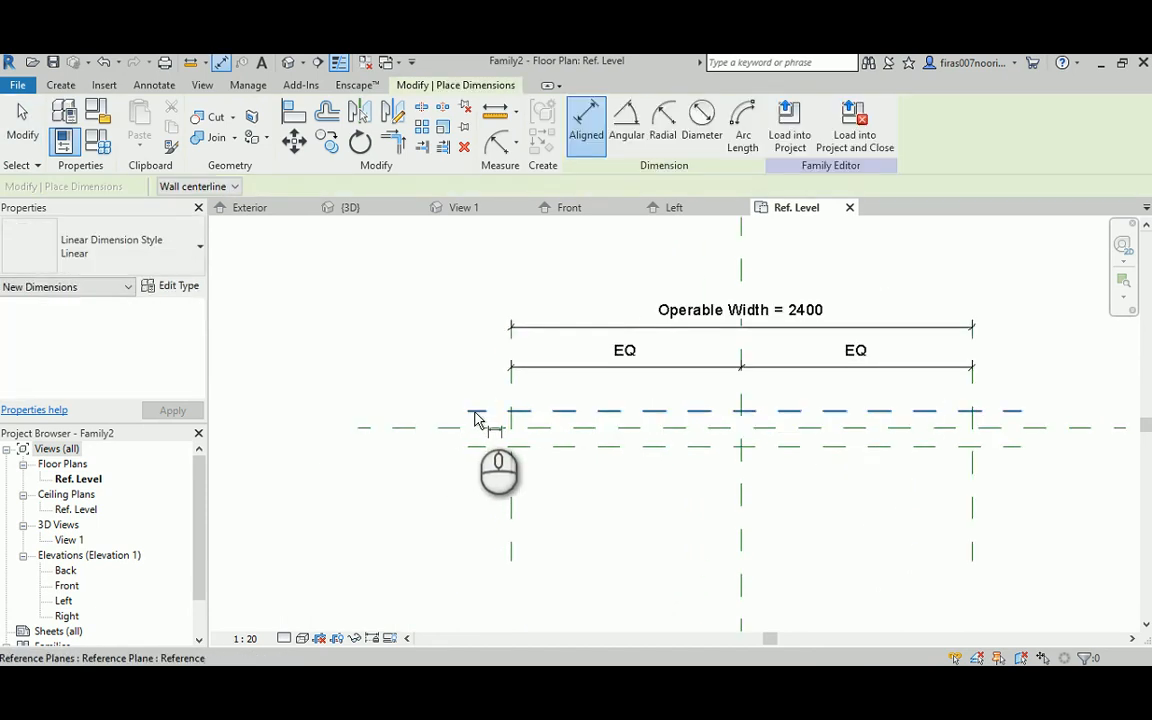
pyautogui.click(466, 428)
pyautogui.click(478, 446)
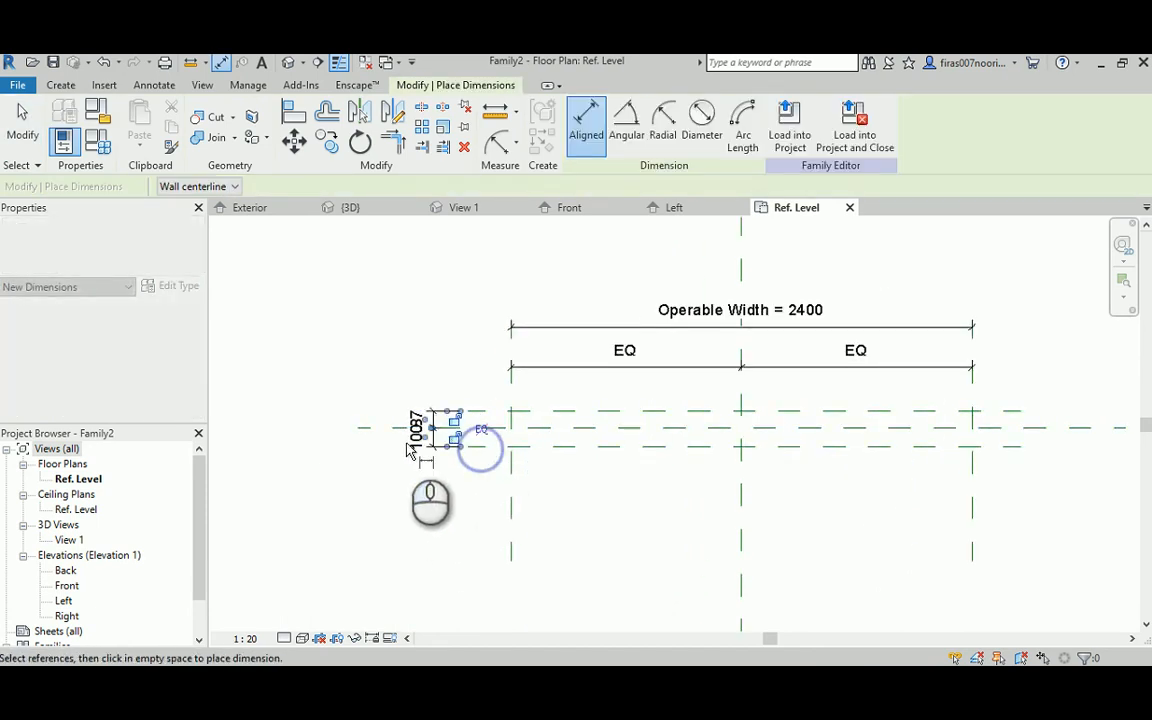
pyautogui.click(428, 440)
pyautogui.click(481, 428)
# Dimension the overall distance between the two outer horizontal planes and label it with a new type parameter named Operable Thickness.
pyautogui.click(491, 408)
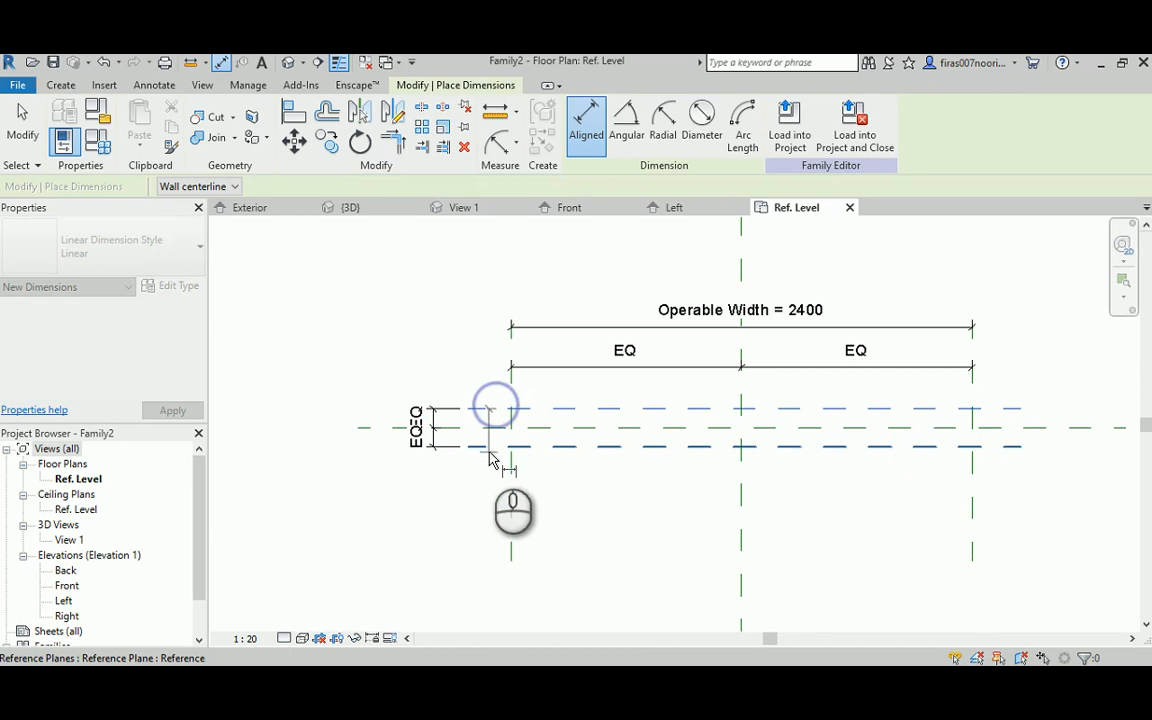
pyautogui.click(472, 446)
pyautogui.click(395, 466)
pyautogui.press('Escape')
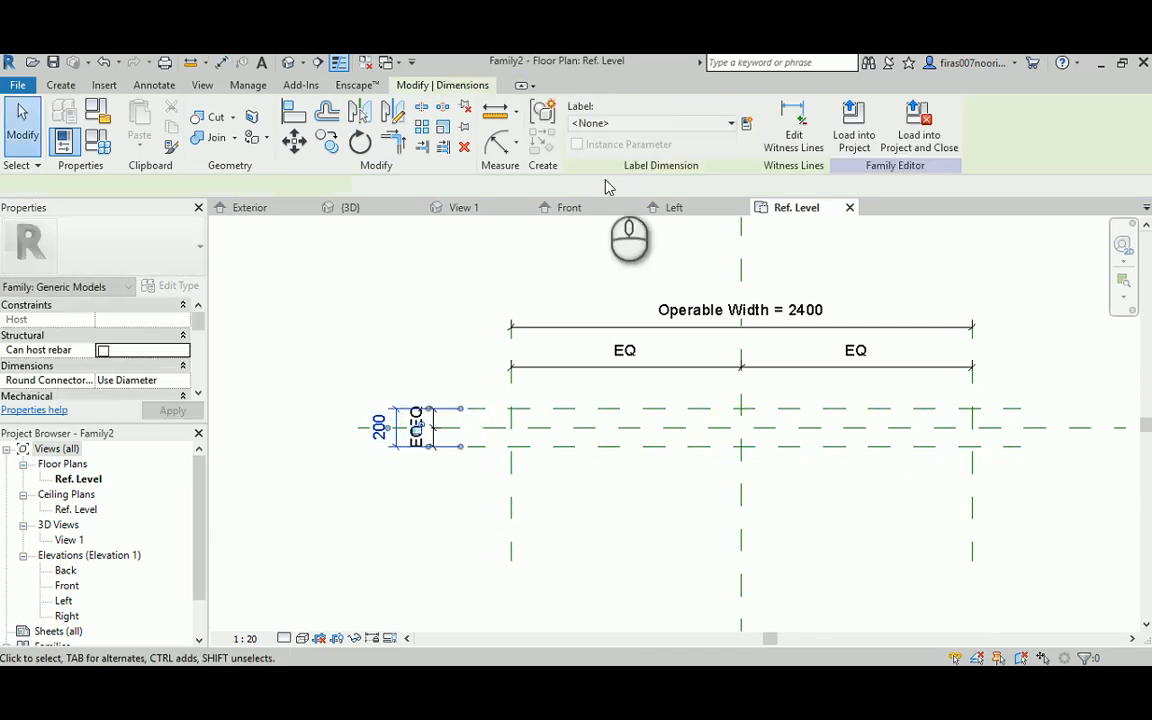
pyautogui.click(744, 122)
pyautogui.write('Operable Thickness')
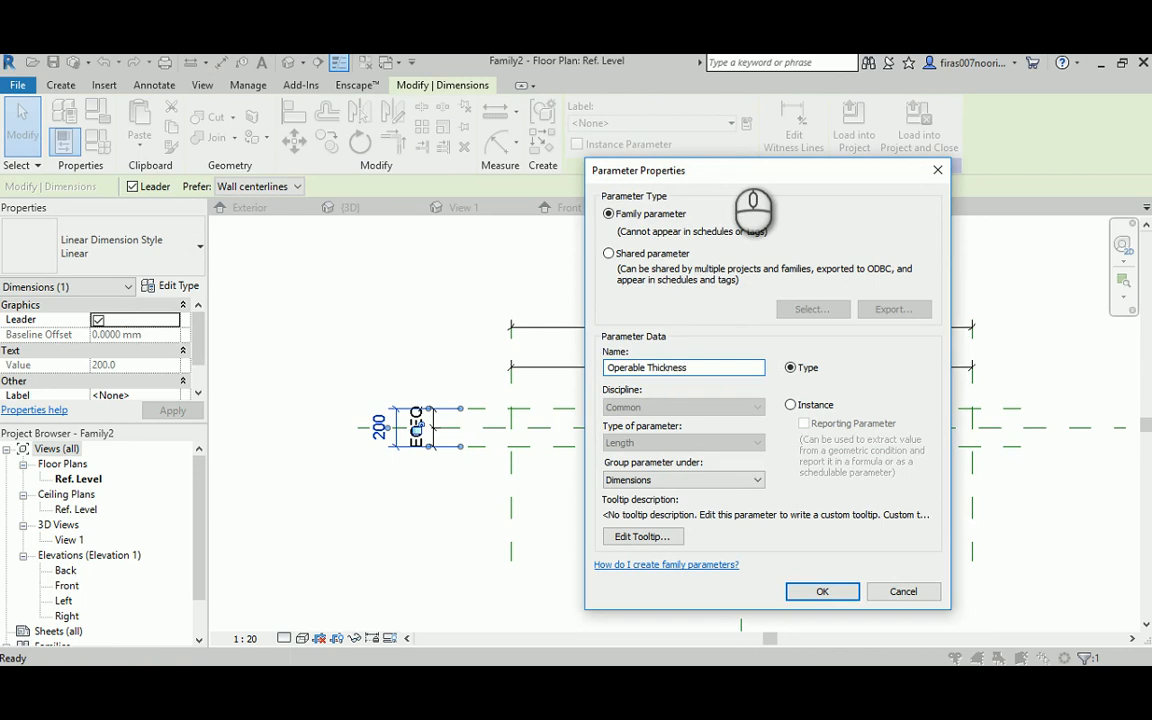
pyautogui.click(806, 590)
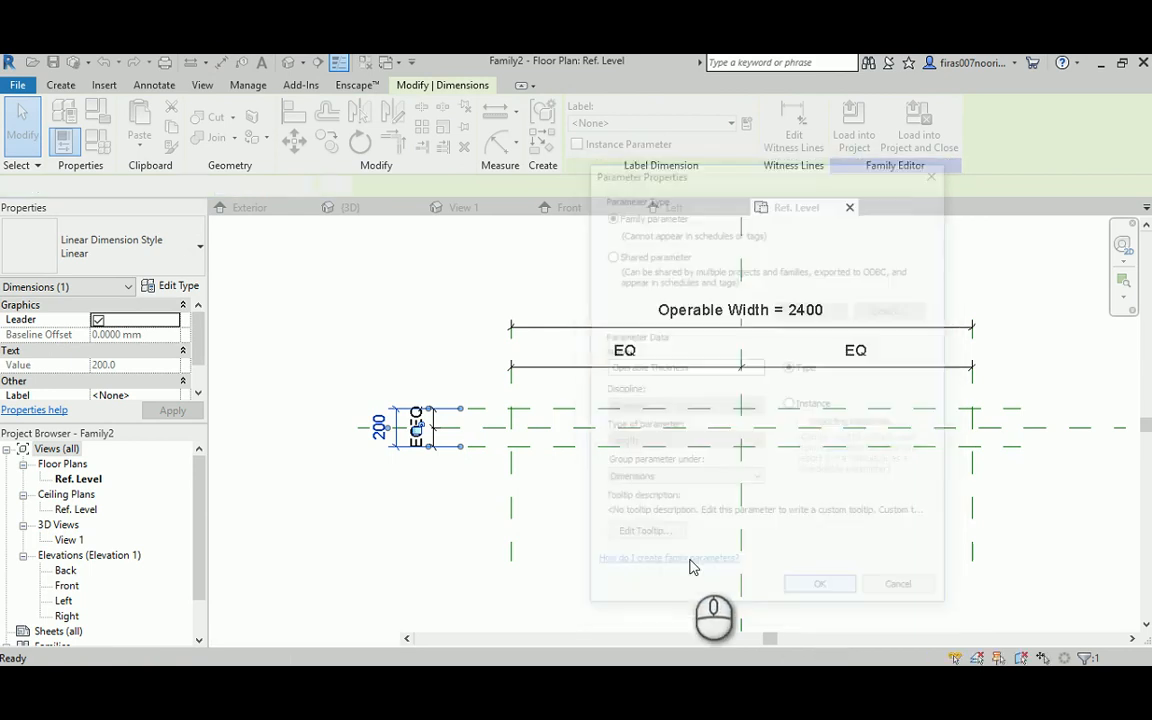
pyautogui.click(650, 543)
pyautogui.moveTo(442, 501); pyautogui.dragTo(467, 456, button='middle')
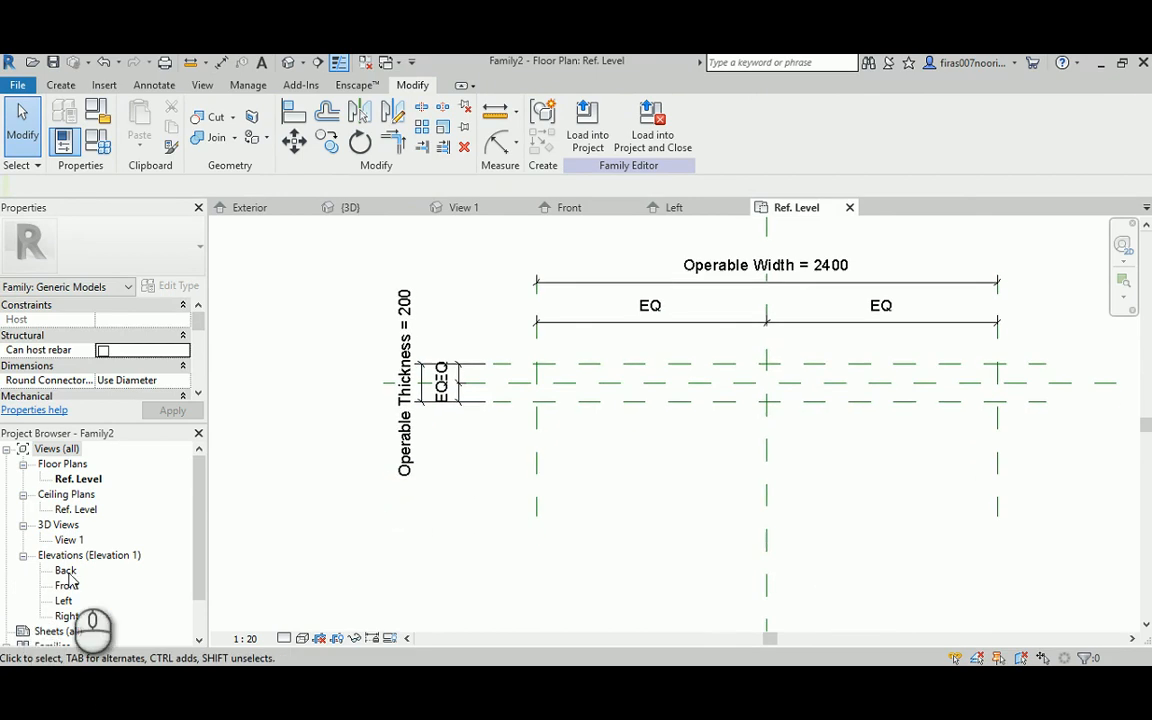
# Draw a horizontal reference plane in the Back elevation, about 1464 mm above the Ref. Level.
pyautogui.doubleClick(65, 571)
pyautogui.scroll(-2, 500, 470)
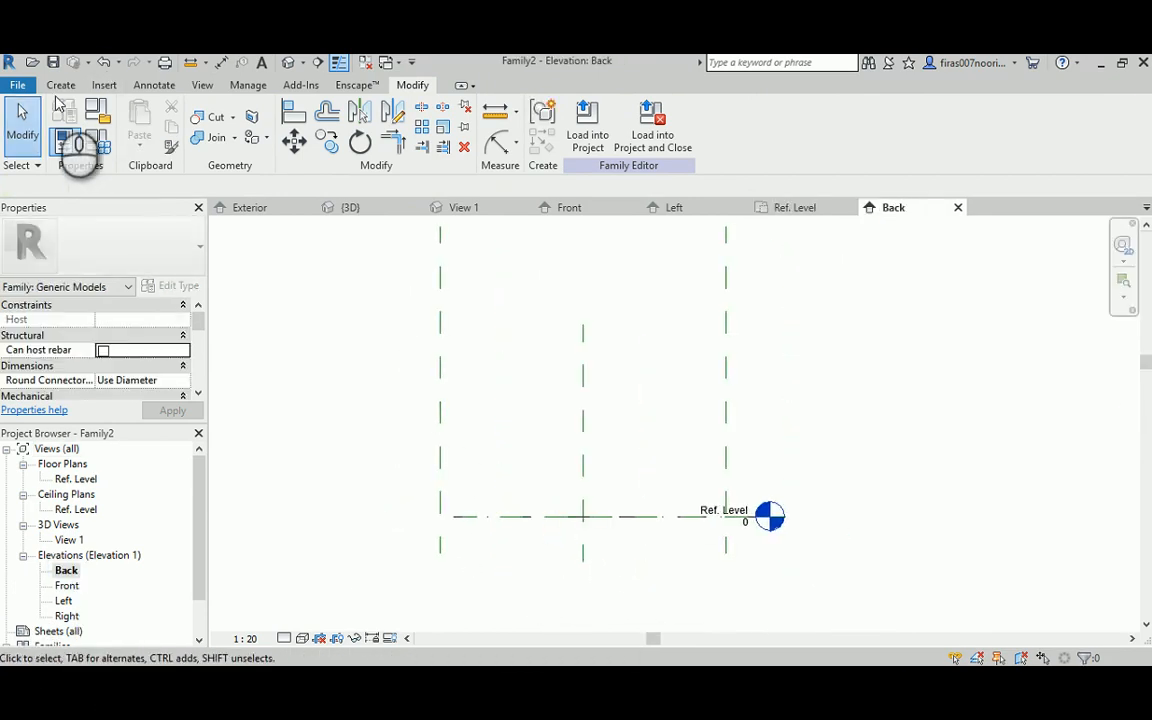
pyautogui.click(60, 85)
pyautogui.click(897, 125)
pyautogui.click(395, 342)
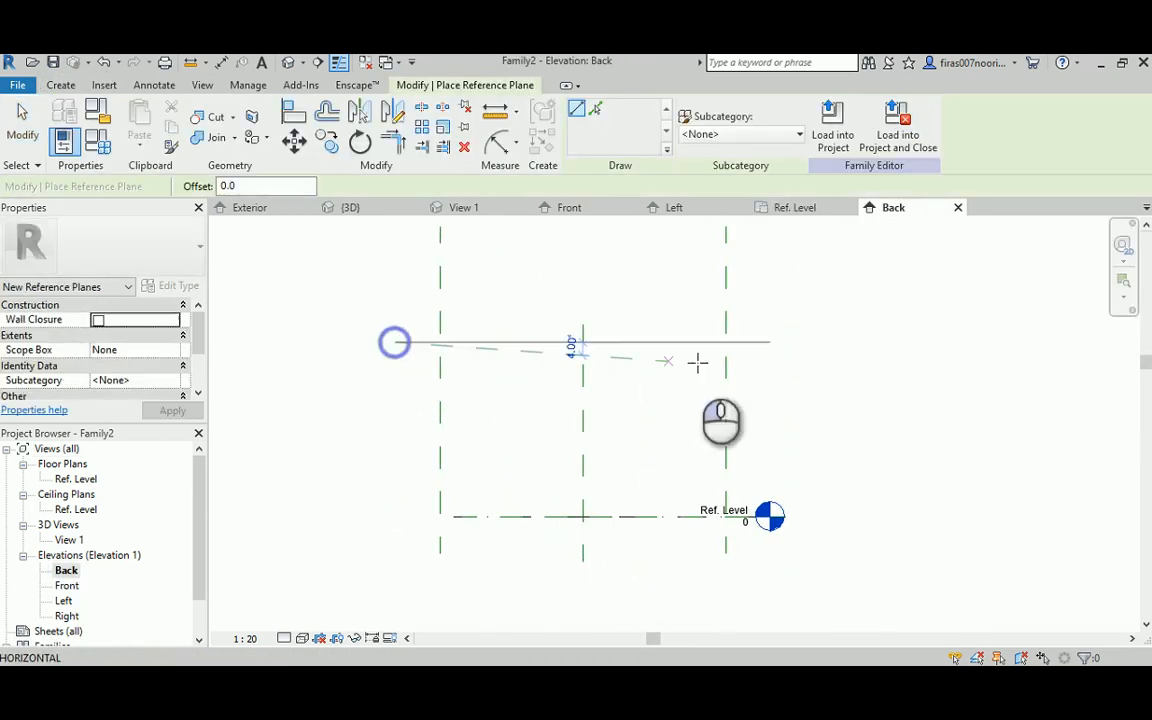
pyautogui.click(785, 341)
pyautogui.press('Escape')
pyautogui.press('Escape')
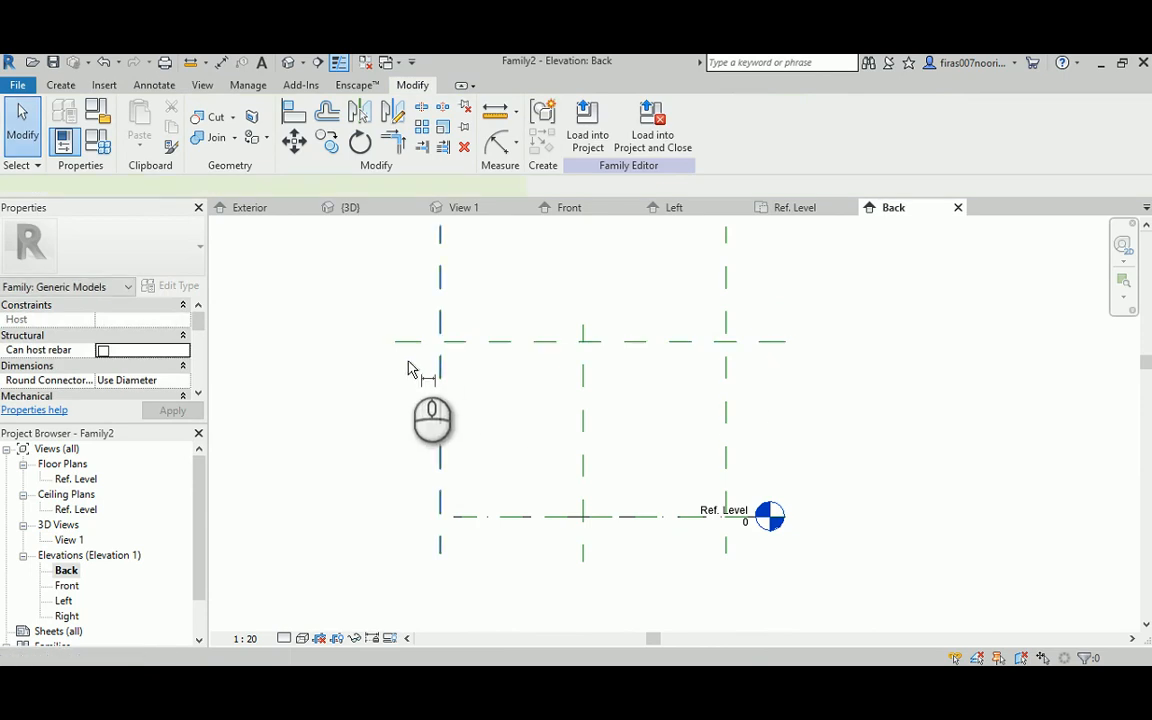
# Dimension the new horizontal plane from the Ref. Level and label it with a new type parameter named Operabe Height.
pyautogui.press('d')
pyautogui.press('i')
pyautogui.click(411, 342)
pyautogui.click(471, 516)
pyautogui.click(386, 488)
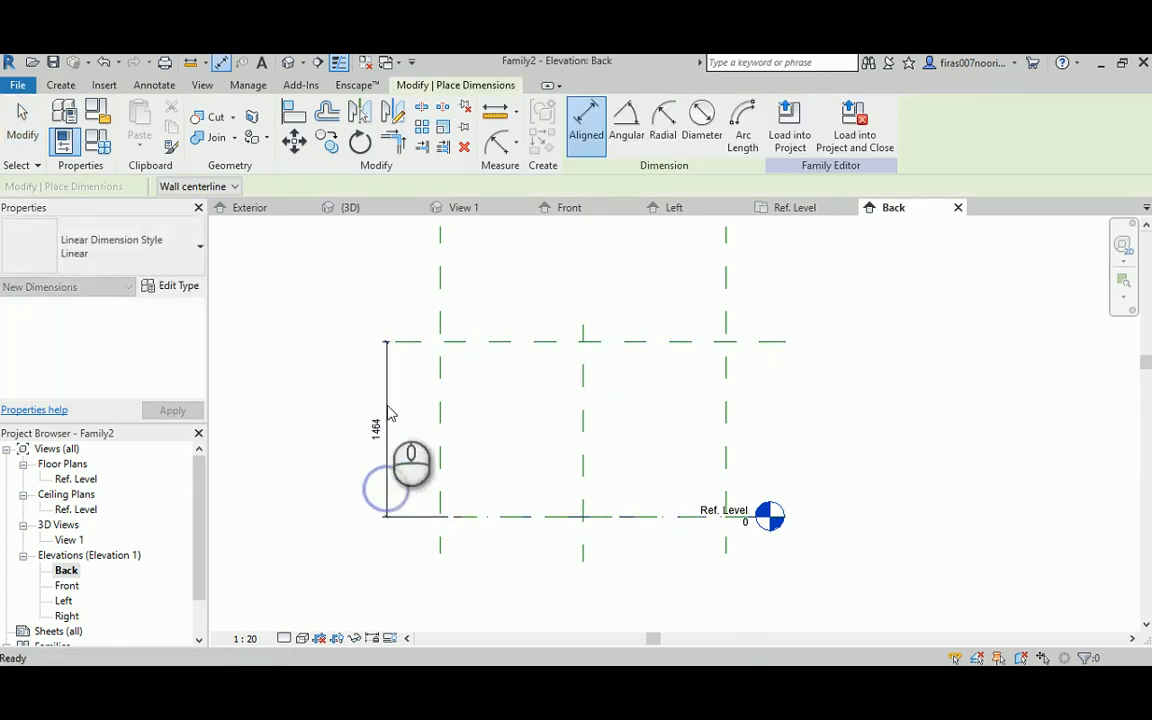
pyautogui.press('Escape')
pyautogui.press('Escape')
pyautogui.click(386, 390)
pyautogui.click(746, 123)
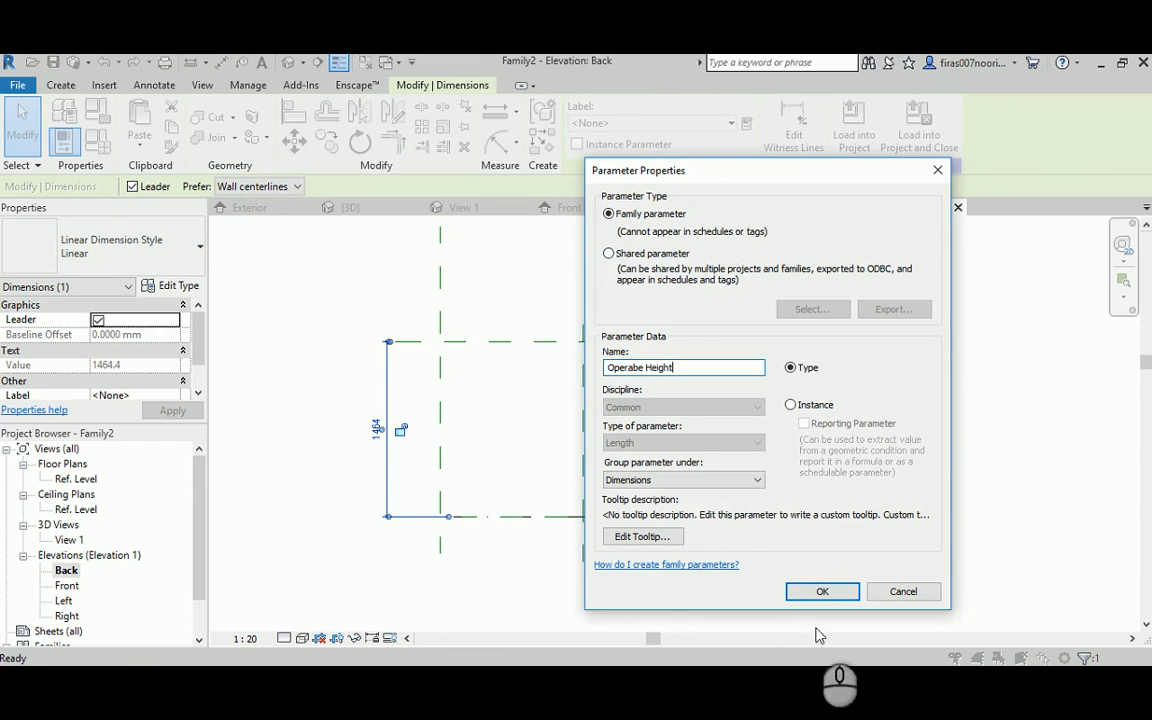
pyautogui.click(818, 592)
pyautogui.click(527, 419)
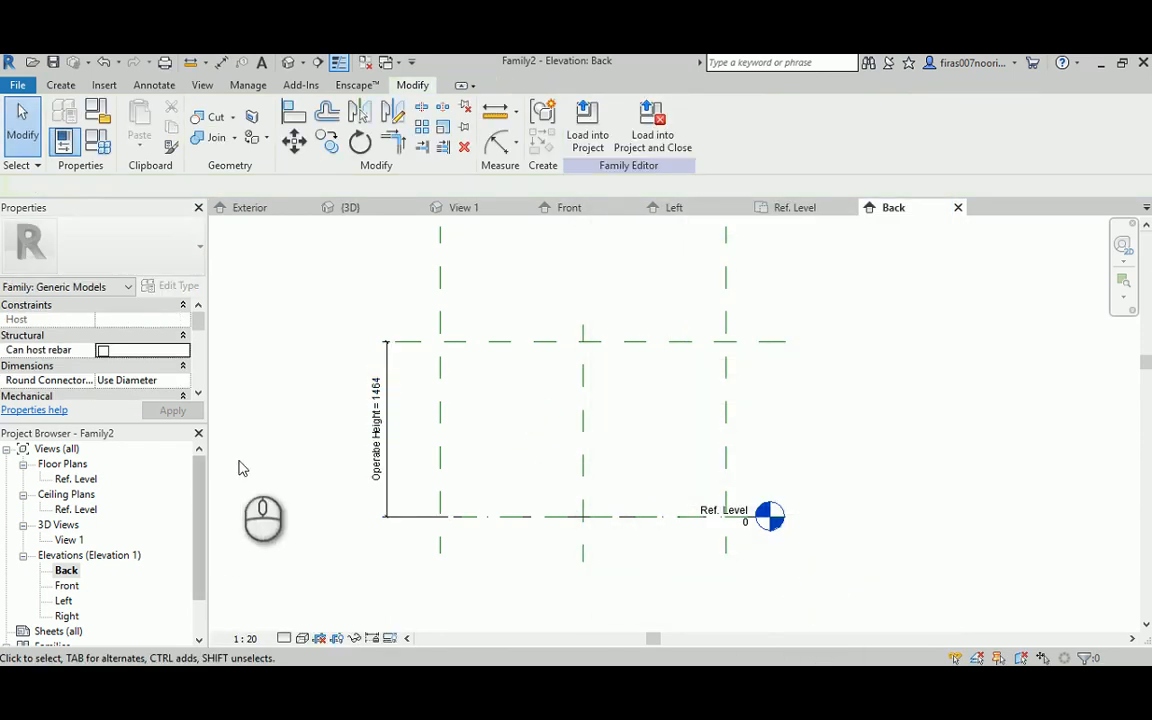
# Return to the Ref. Level plan and set Operabe Height to 1500 and Operable Width to 2000 in the family types.
pyautogui.doubleClick(76, 479)
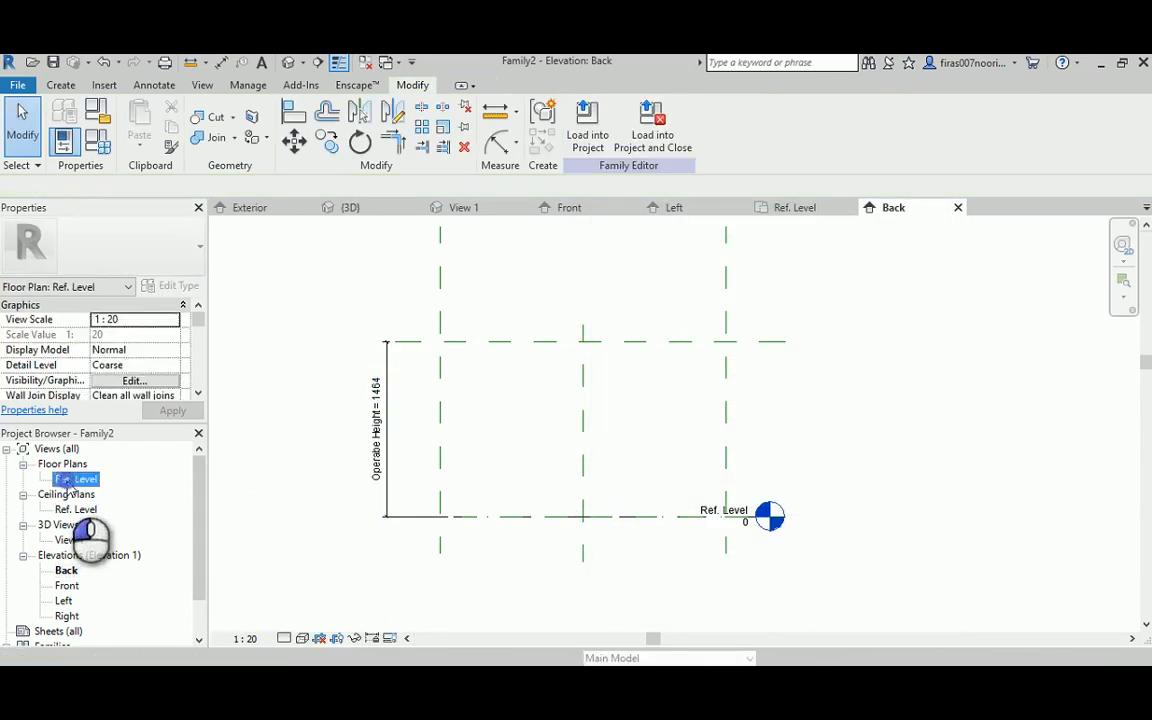
pyautogui.click(98, 141)
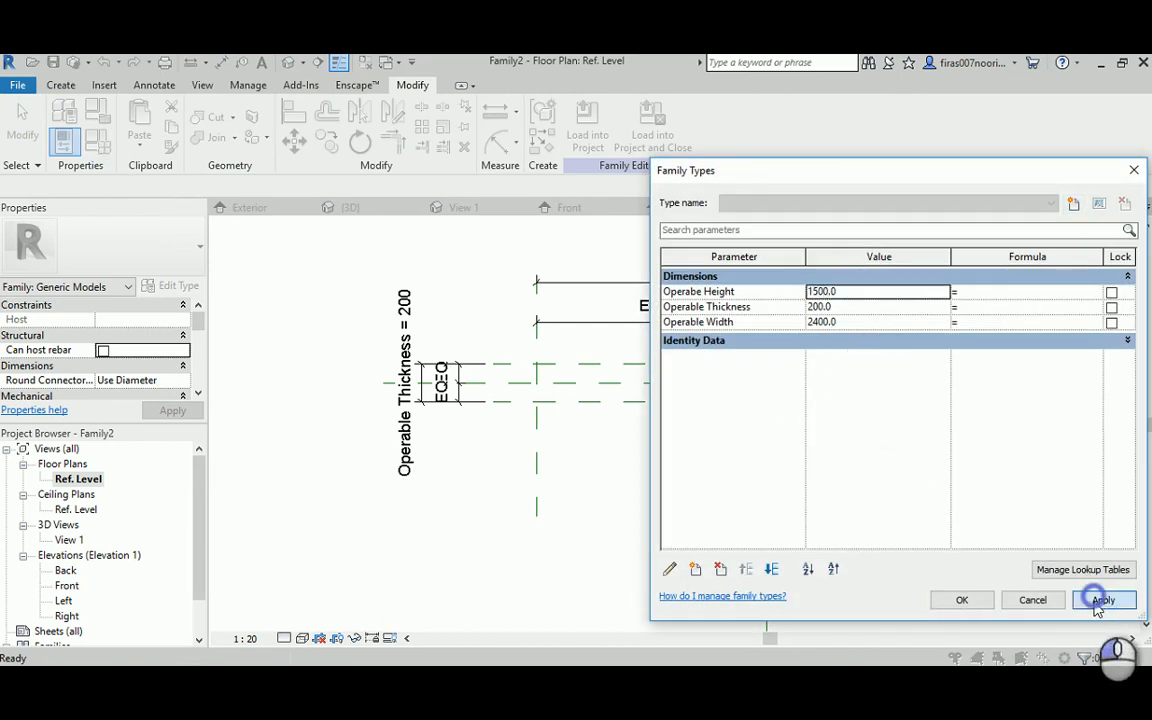
pyautogui.moveTo(875, 180); pyautogui.dragTo(845, 295)
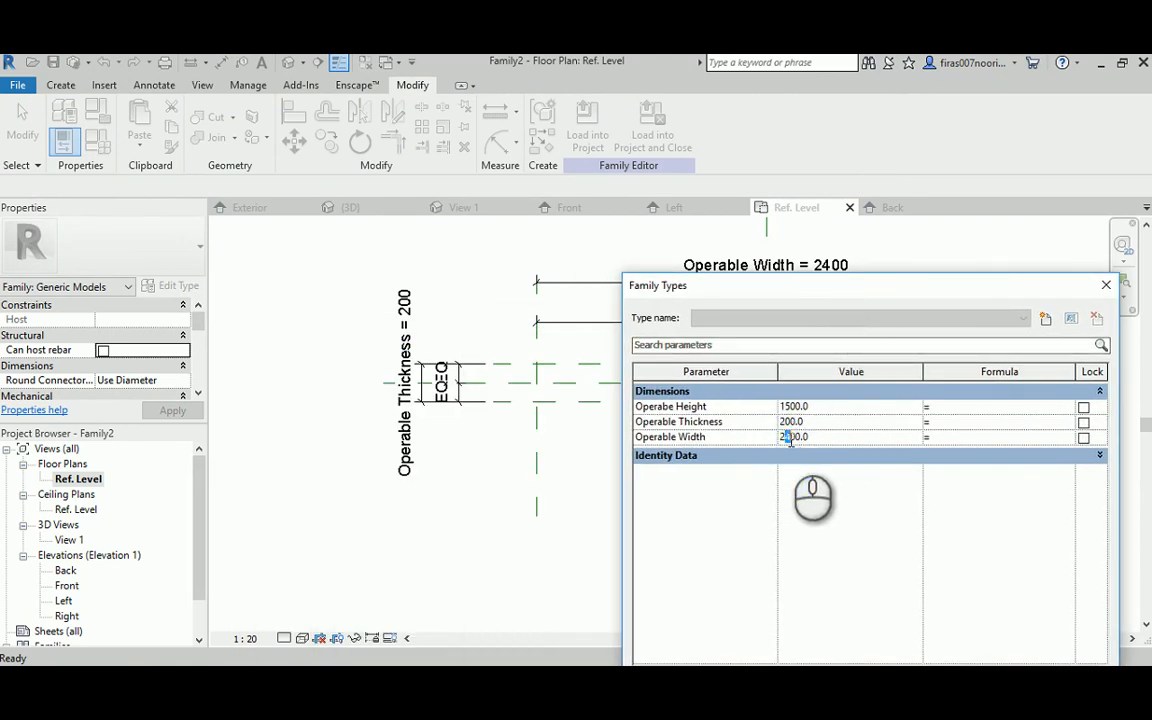
pyautogui.moveTo(897, 289); pyautogui.dragTo(456, 91)
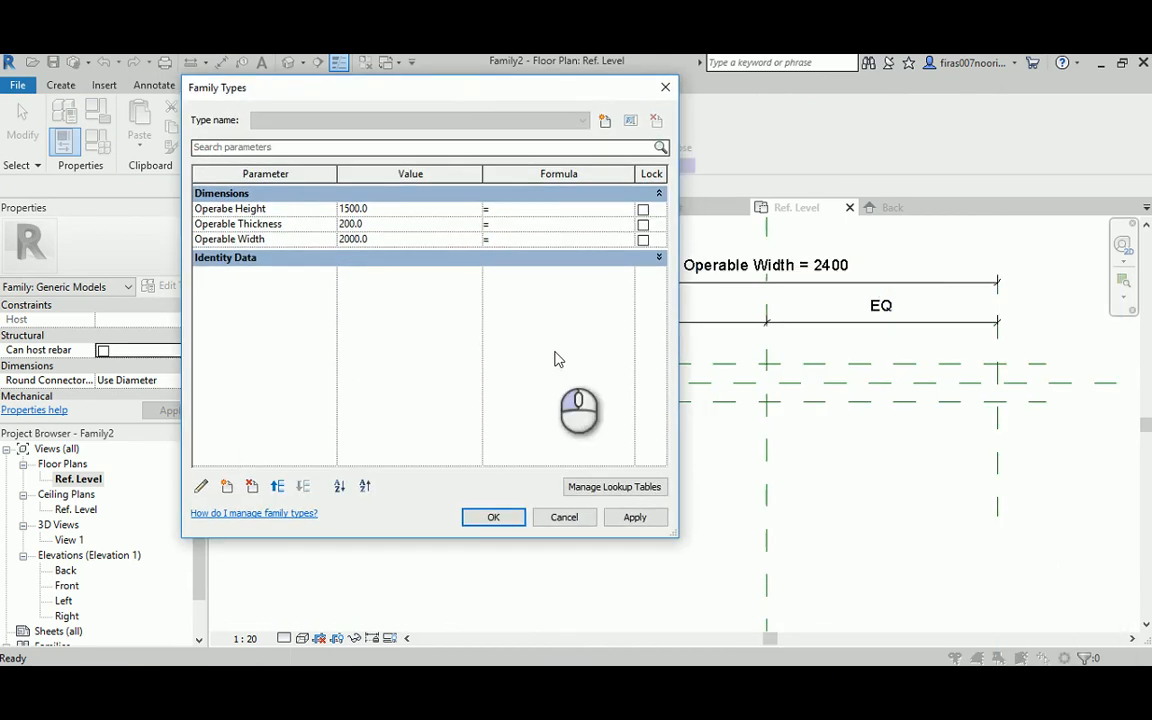
pyautogui.click(635, 517)
pyautogui.click(494, 518)
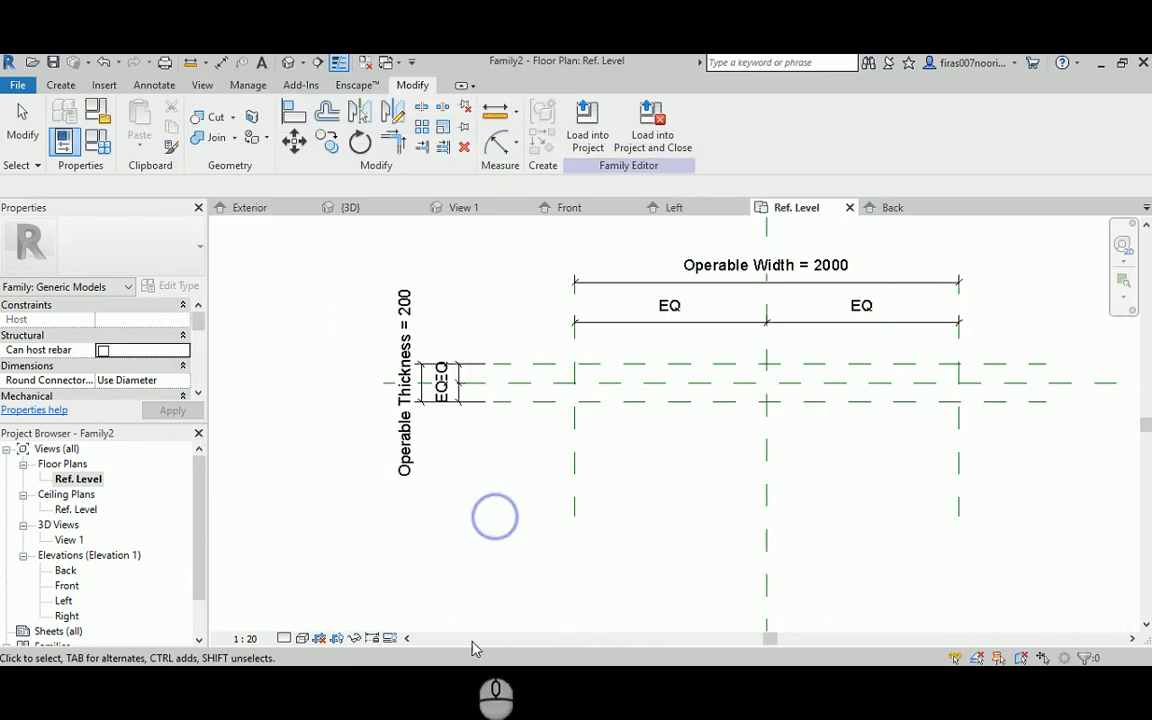
# Set the Operable Thickness parameter to 100 in the family types.
pyautogui.click(101, 143)
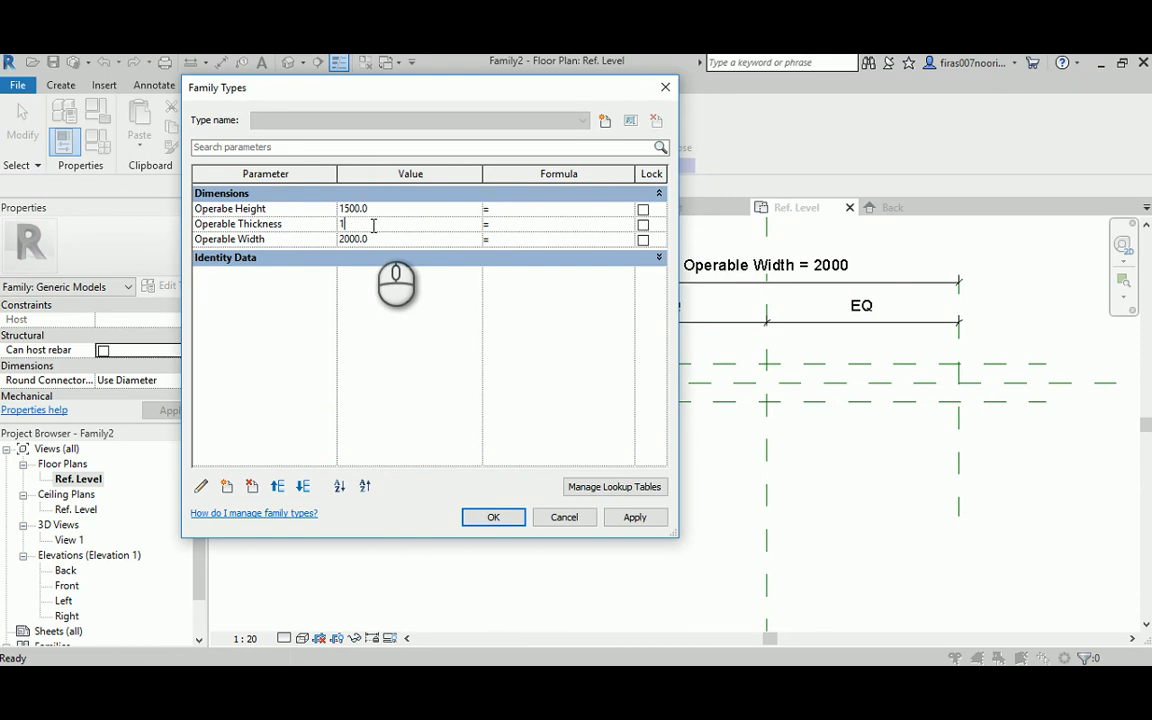
pyautogui.click(633, 517)
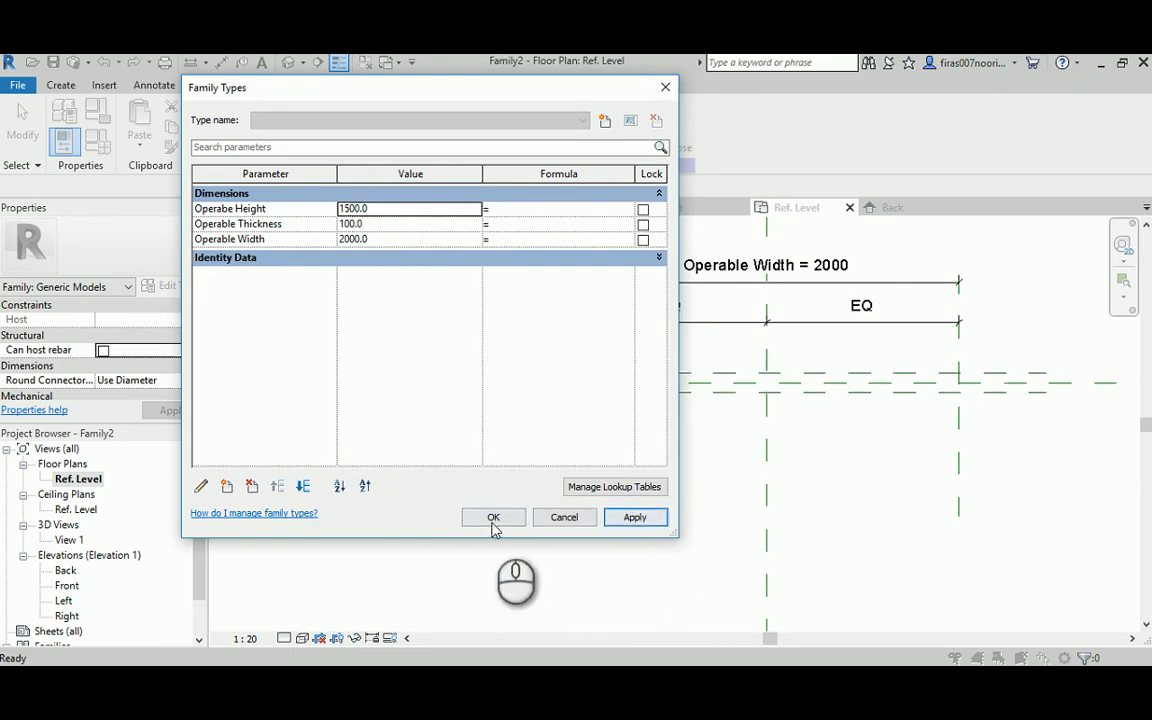
pyautogui.click(492, 517)
# Open the Back elevation and set the Operabe Height parameter to 1000 in the family types.
pyautogui.doubleClick(62, 571)
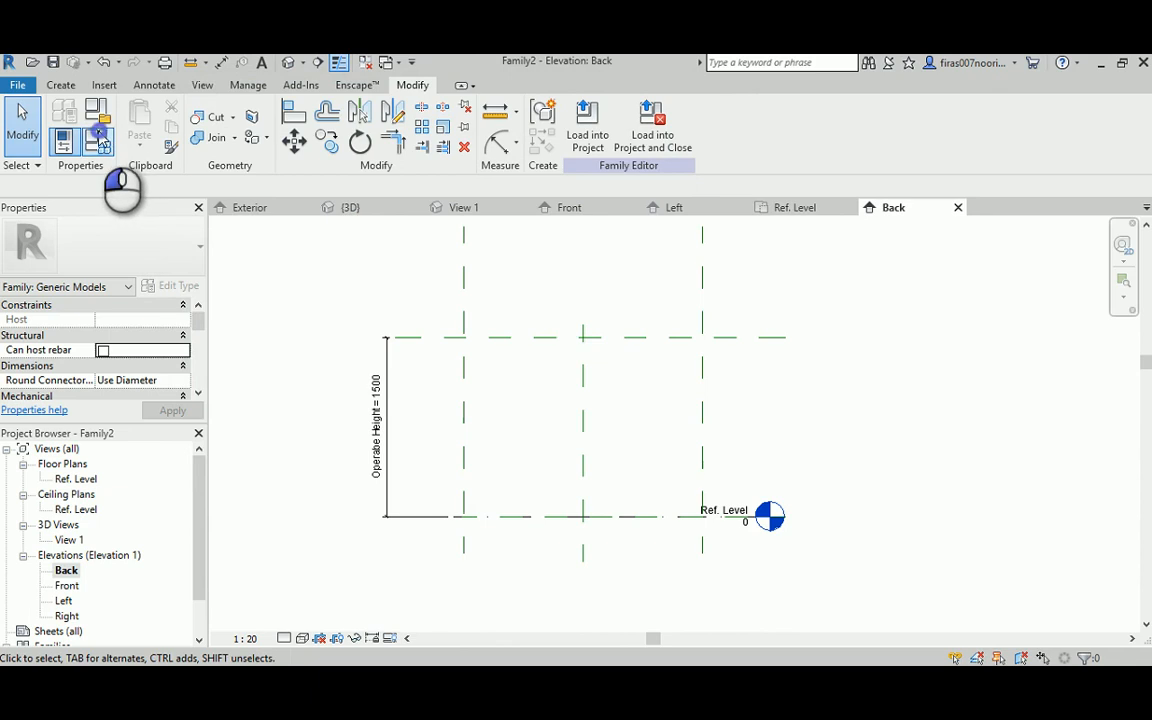
pyautogui.click(100, 140)
pyautogui.moveTo(399, 103); pyautogui.dragTo(829, 157)
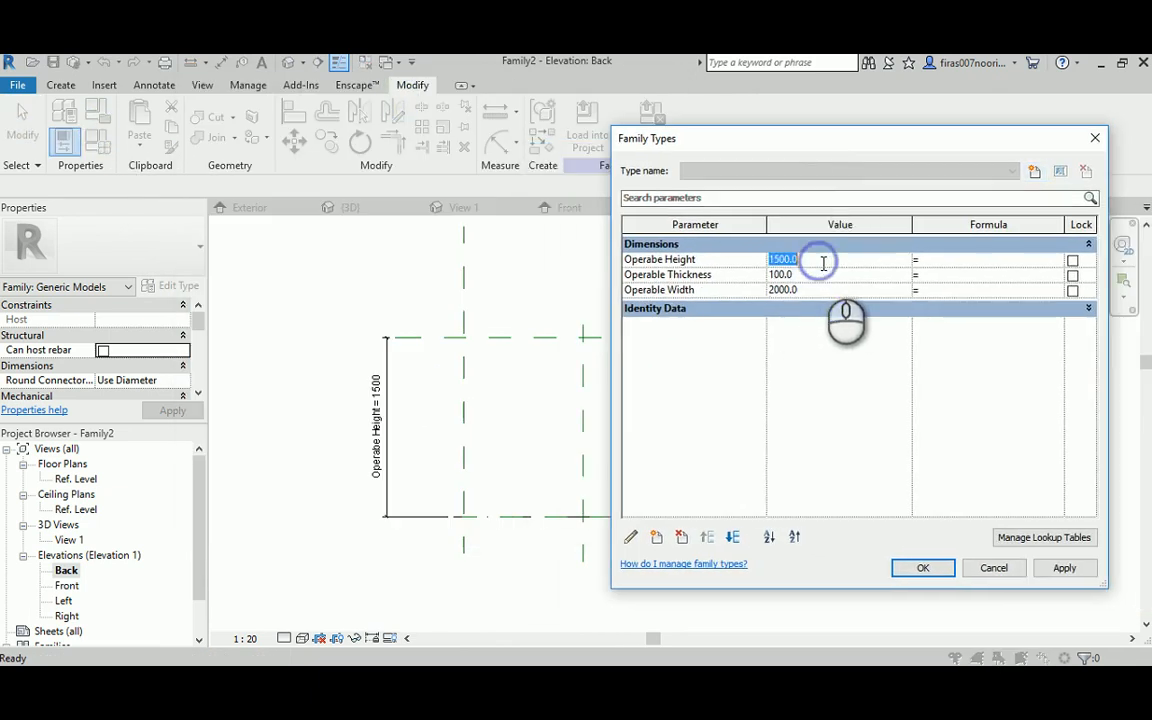
pyautogui.click(1046, 571)
pyautogui.click(922, 568)
pyautogui.scroll(3, 545, 432)
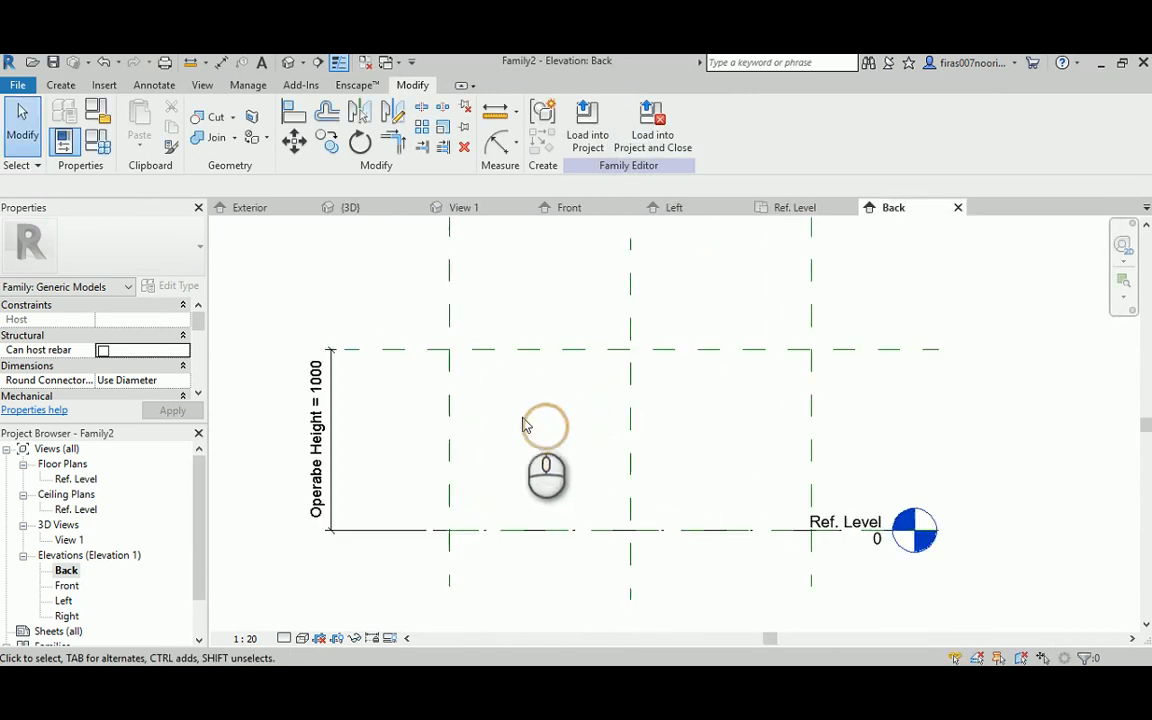
pyautogui.moveTo(527, 424); pyautogui.dragTo(584, 424, button='middle')
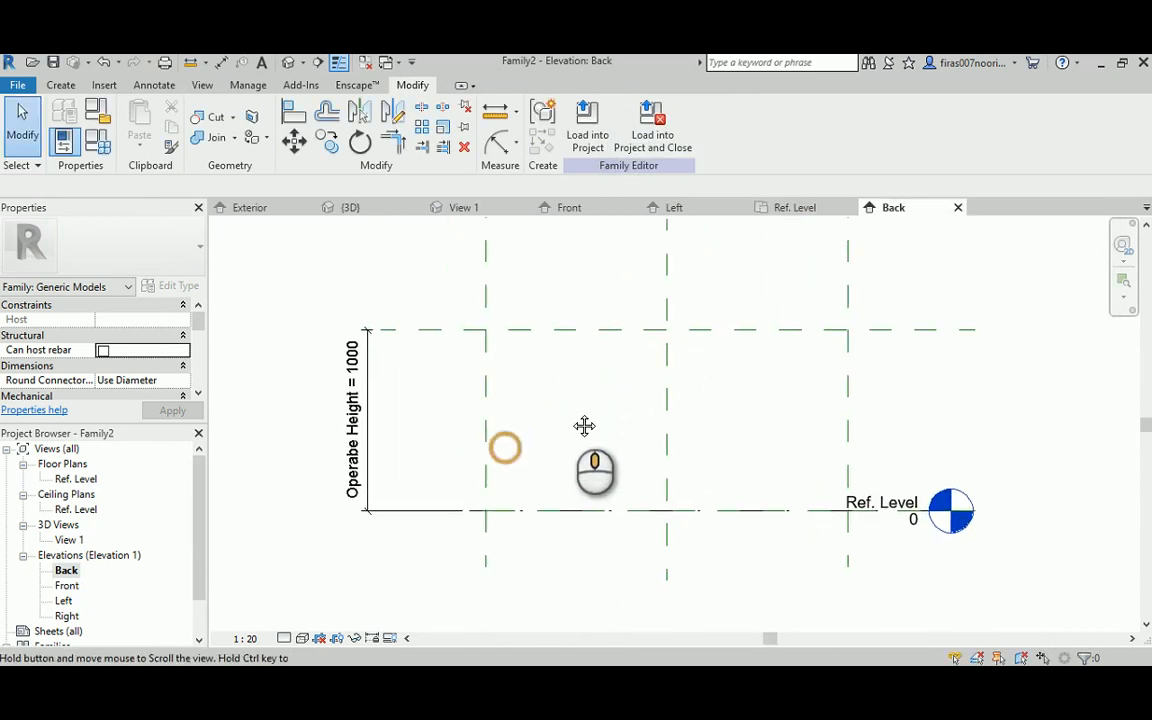
# In the Ref. Level plan, start an extrusion and pick the four outer width and thickness reference planes as locked sketch lines.
pyautogui.doubleClick(82, 481)
pyautogui.moveTo(527, 489); pyautogui.dragTo(499, 550, button='middle')
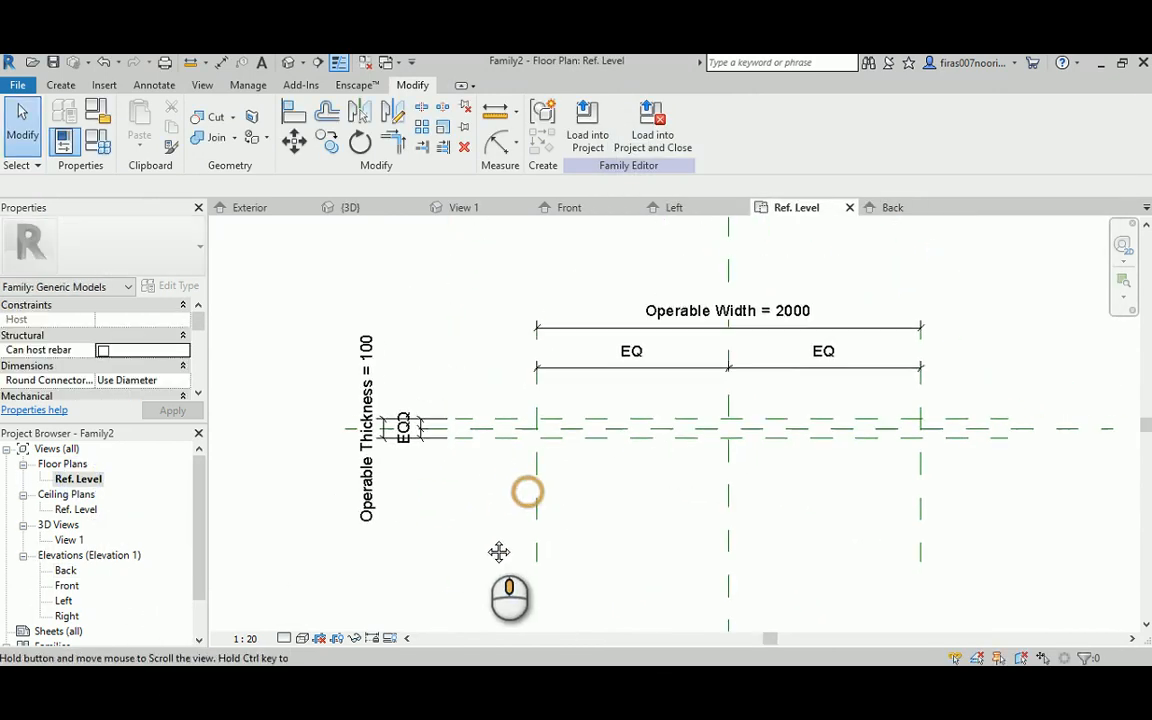
pyautogui.scroll(3, 674, 478)
pyautogui.moveTo(686, 486); pyautogui.dragTo(671, 522, button='middle')
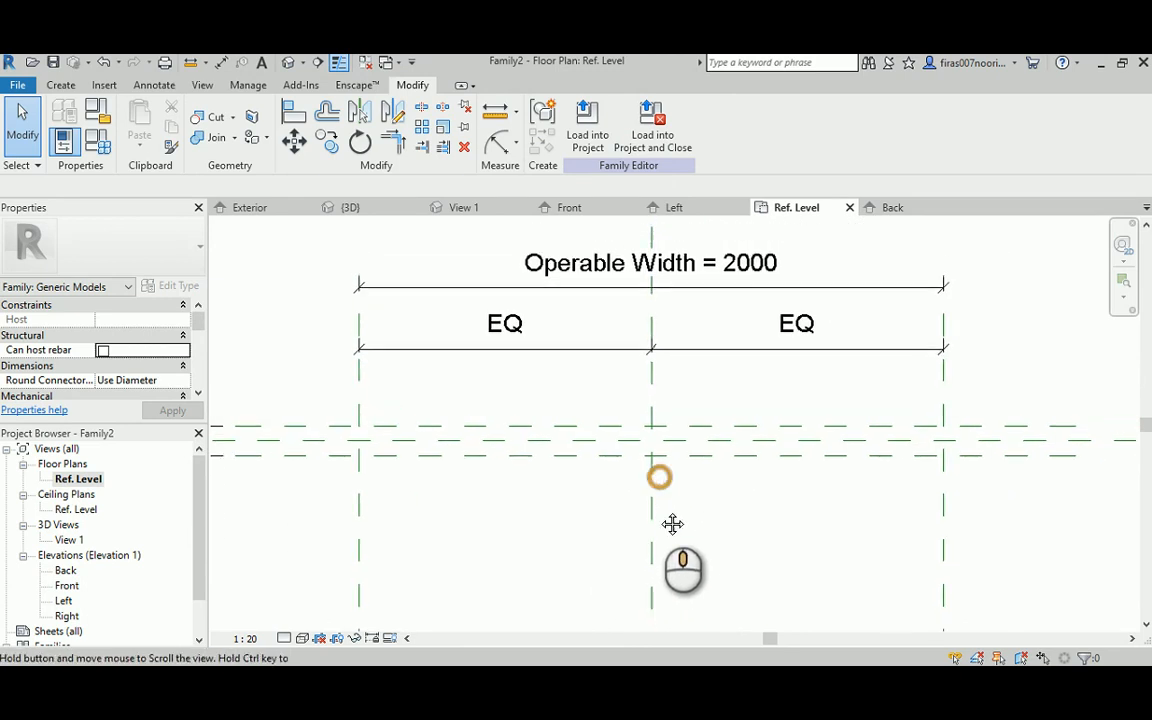
pyautogui.click(60, 85)
pyautogui.click(142, 122)
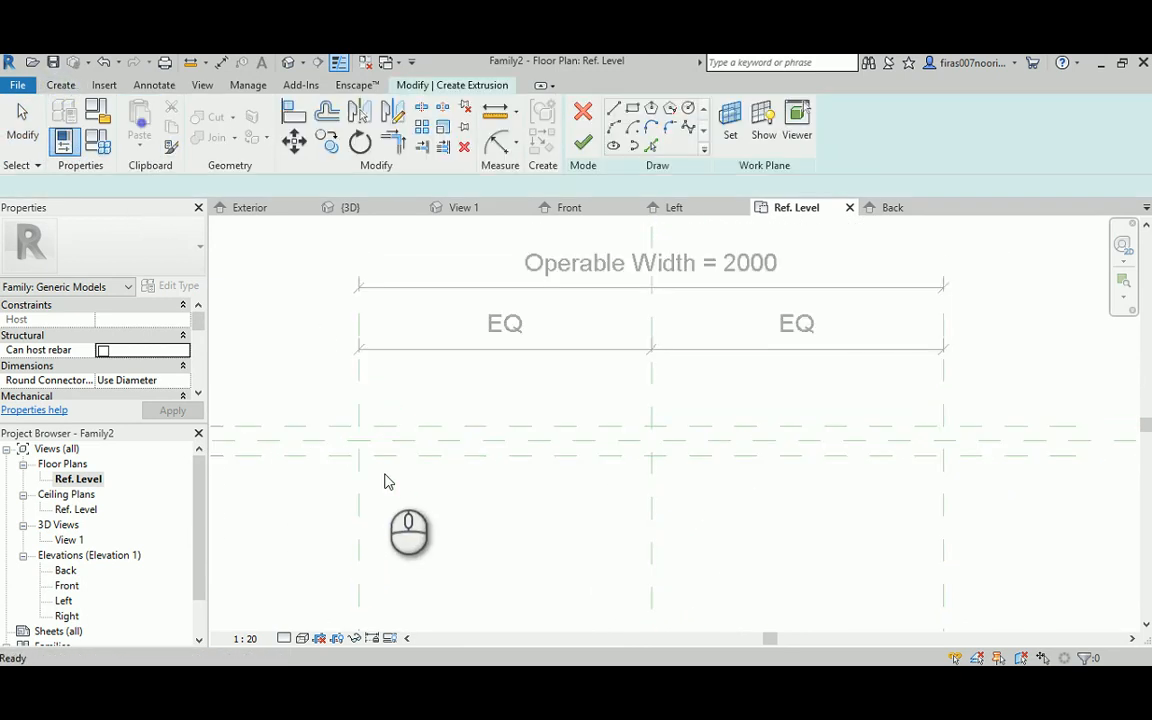
pyautogui.click(651, 147)
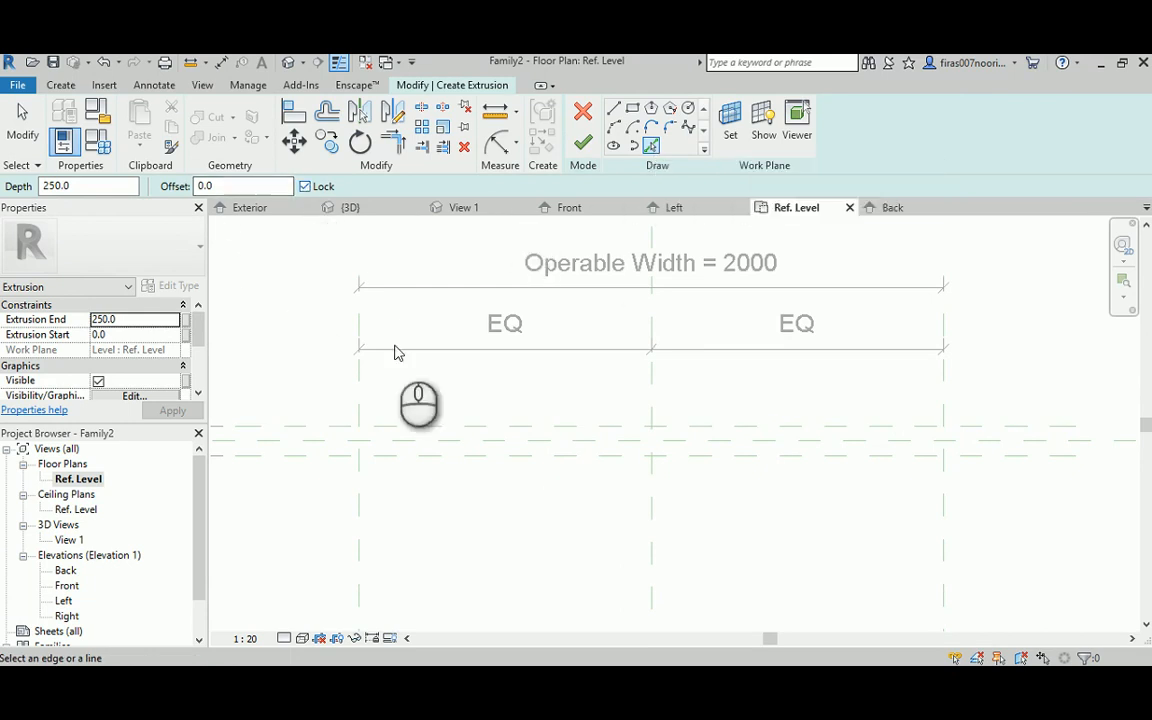
pyautogui.click(395, 429)
pyautogui.click(360, 493)
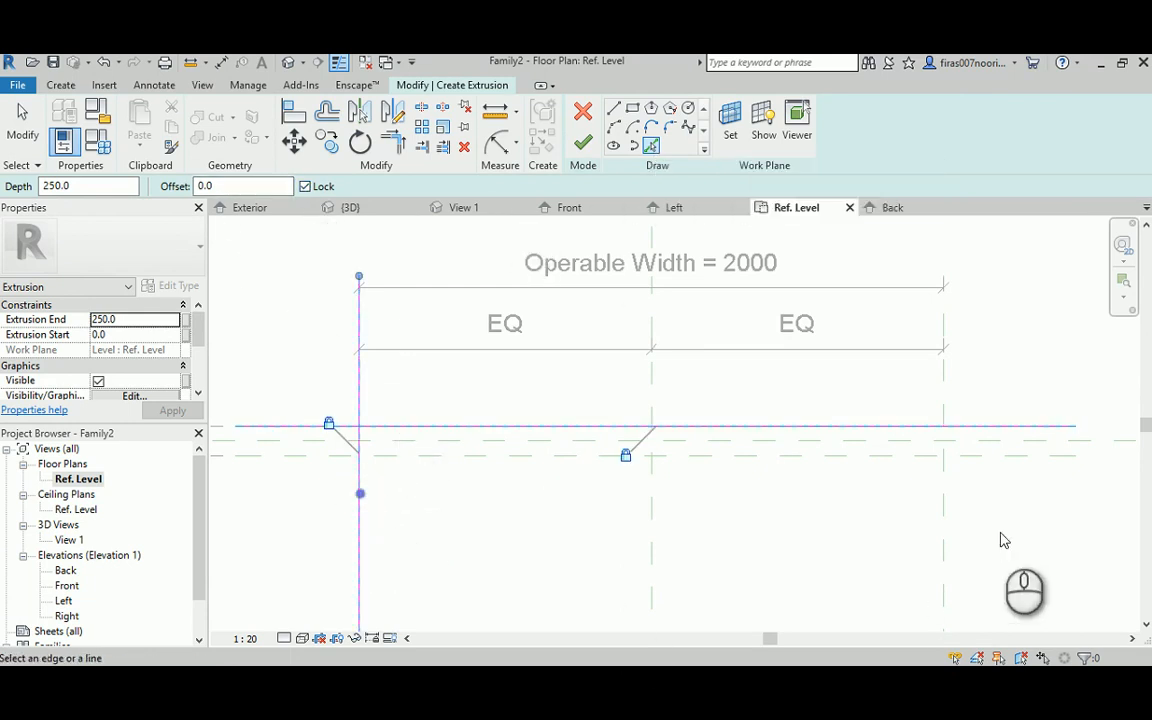
pyautogui.click(943, 500)
pyautogui.click(895, 457)
pyautogui.press('Escape')
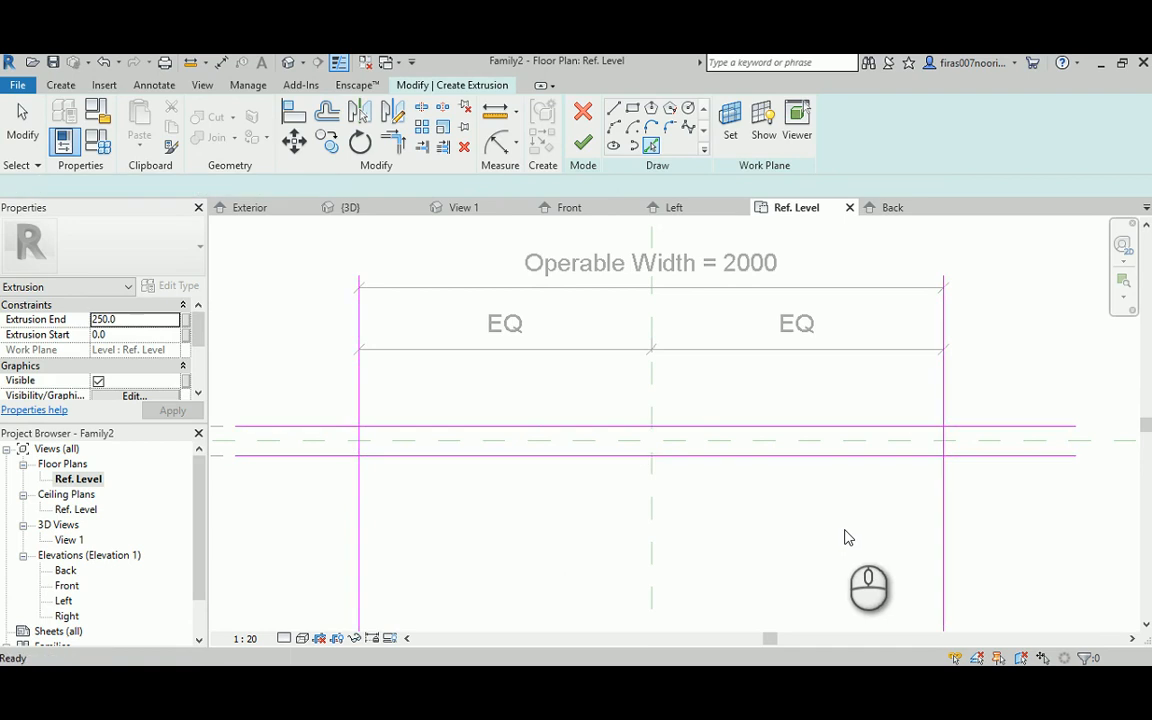
# Trim the four sketch lines to corners to form a closed rectangle and finish the extrusion.
pyautogui.press('t')
pyautogui.press('r')
pyautogui.click(912, 458)
pyautogui.click(943, 440)
pyautogui.click(941, 439)
pyautogui.click(928, 428)
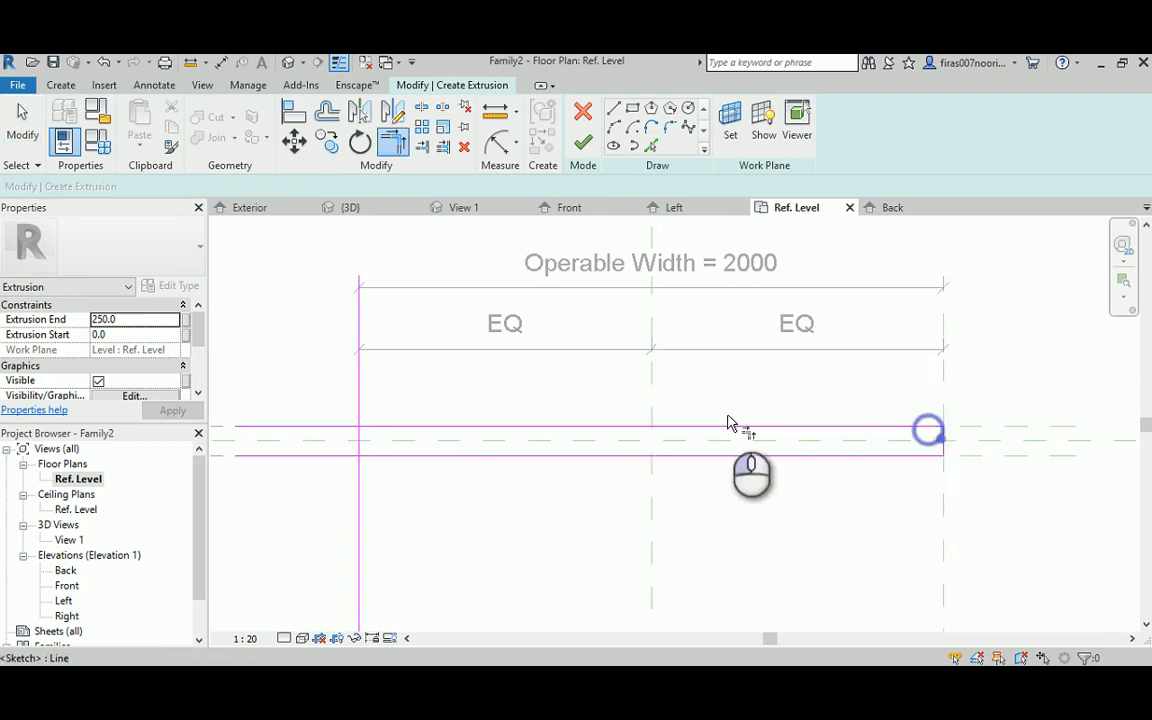
pyautogui.click(381, 422)
pyautogui.click(357, 439)
pyautogui.click(357, 439)
pyautogui.click(372, 456)
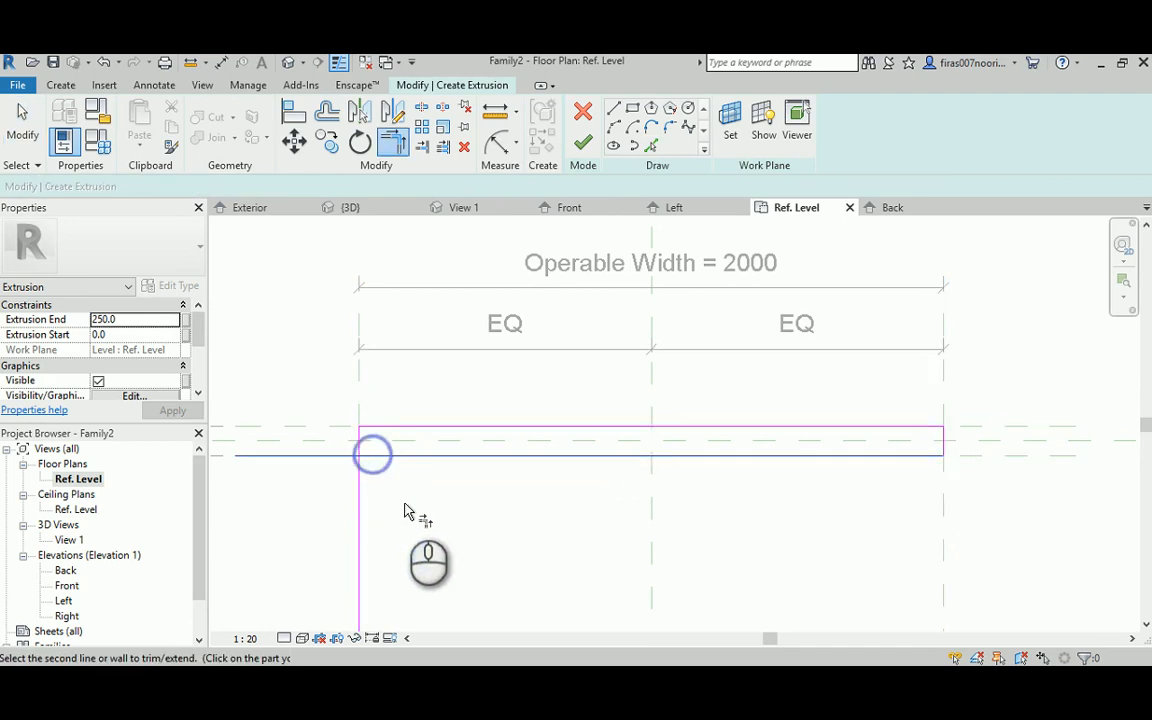
pyautogui.click(361, 441)
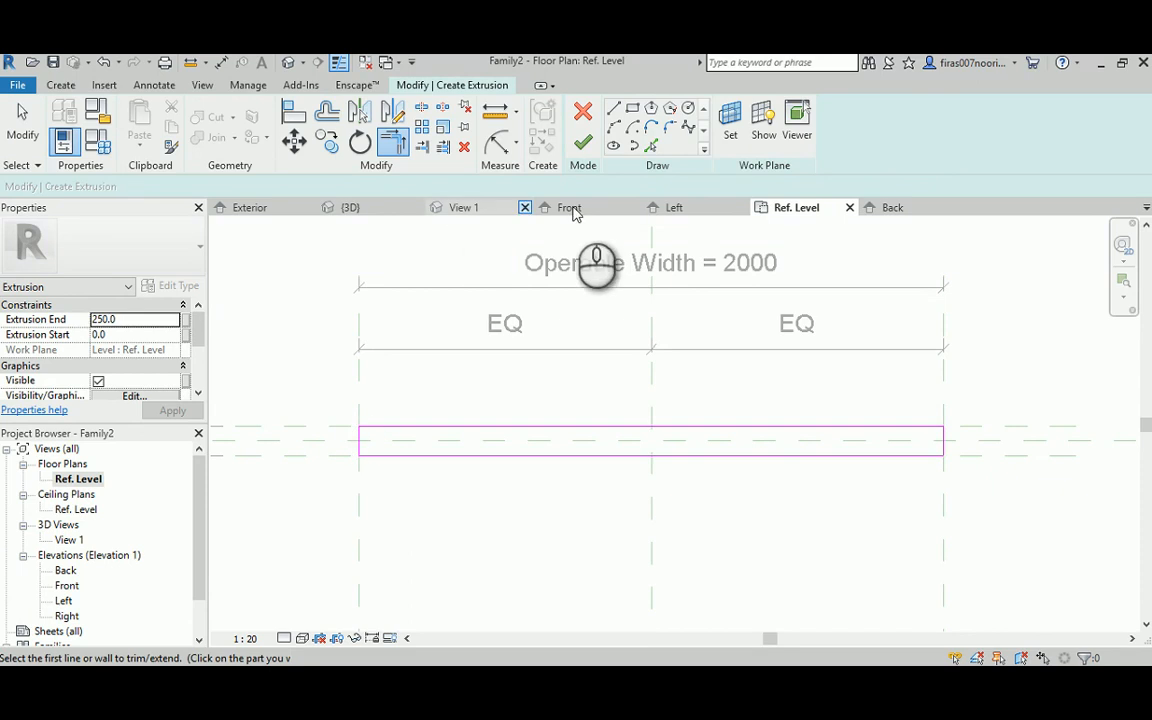
pyautogui.click(575, 145)
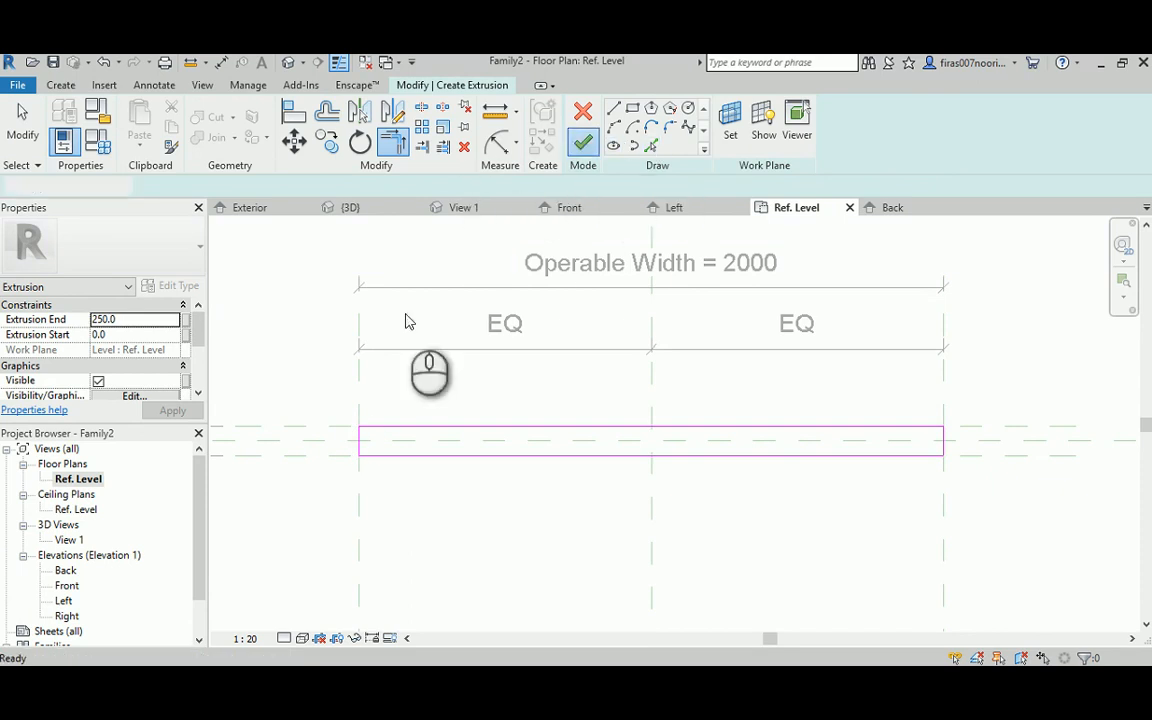
# In the Back elevation, stretch the extrusion's top to the Operabe Height plane and lock its bottom to the Ref. Level.
pyautogui.doubleClick(65, 570)
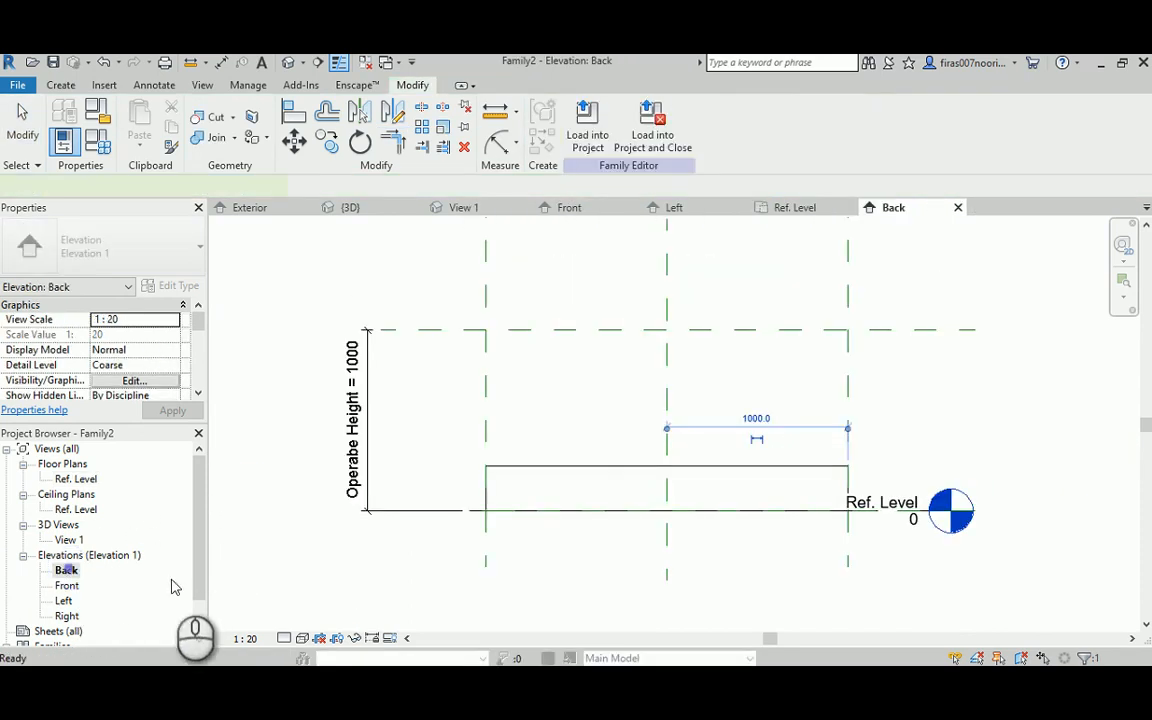
pyautogui.click(524, 476)
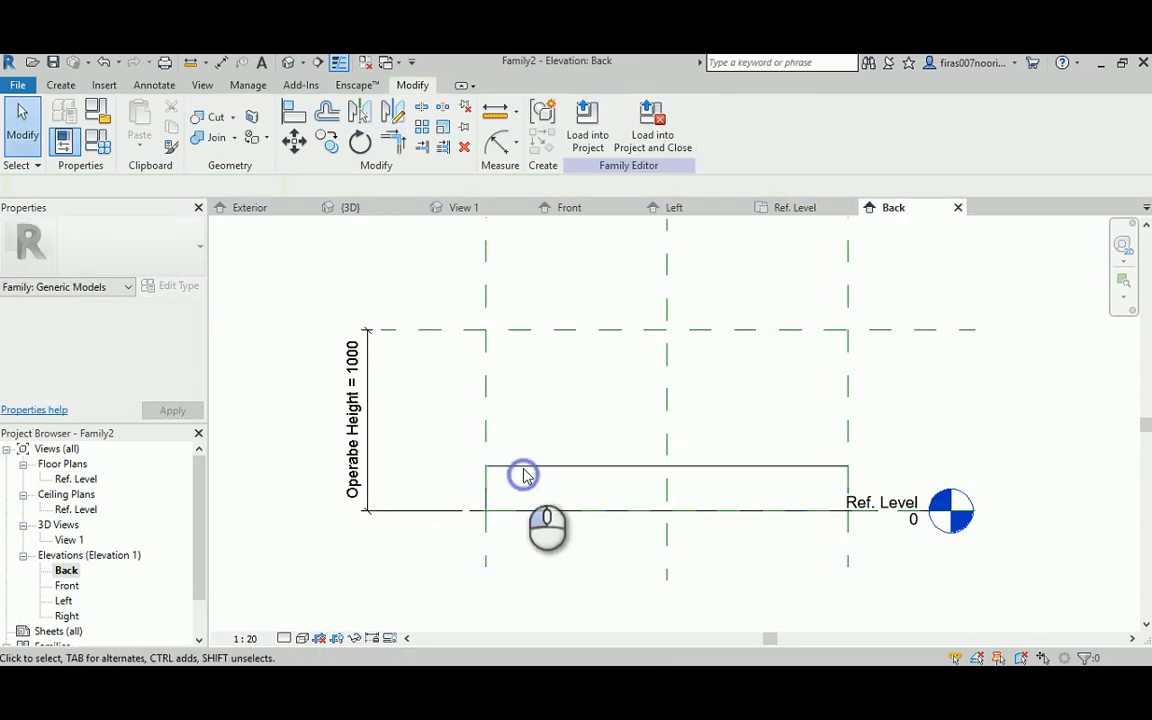
pyautogui.click(689, 469)
pyautogui.moveTo(668, 463); pyautogui.dragTo(694, 318)
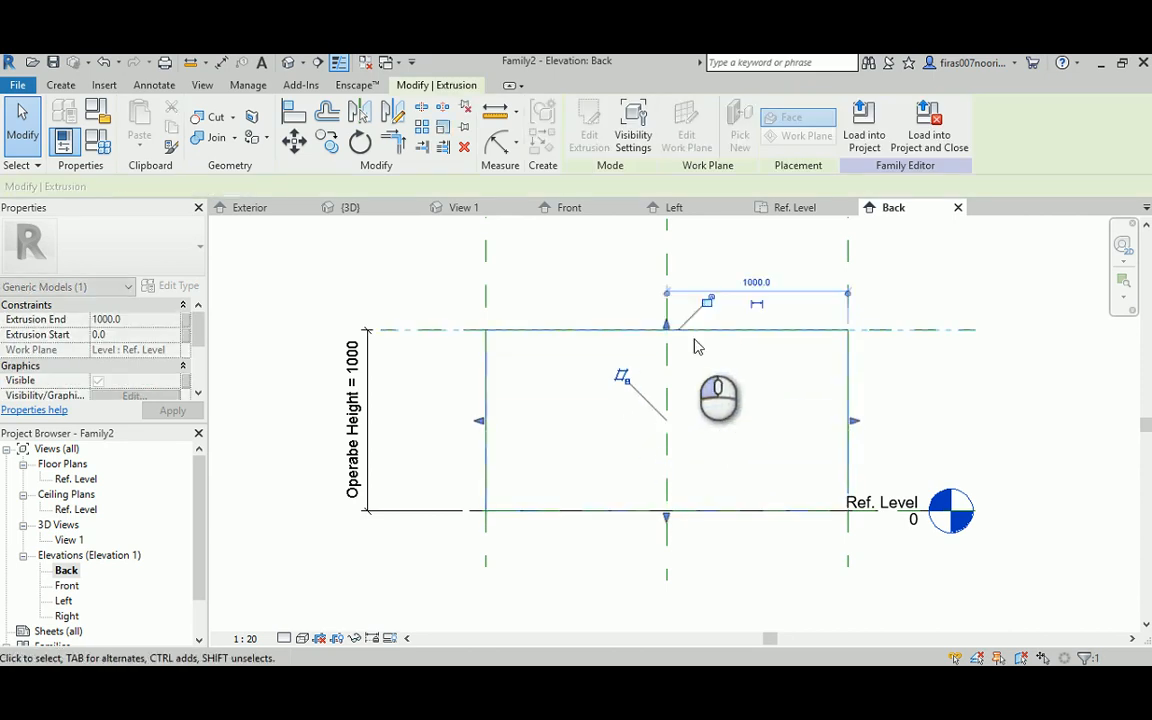
pyautogui.moveTo(666, 514); pyautogui.dragTo(627, 512)
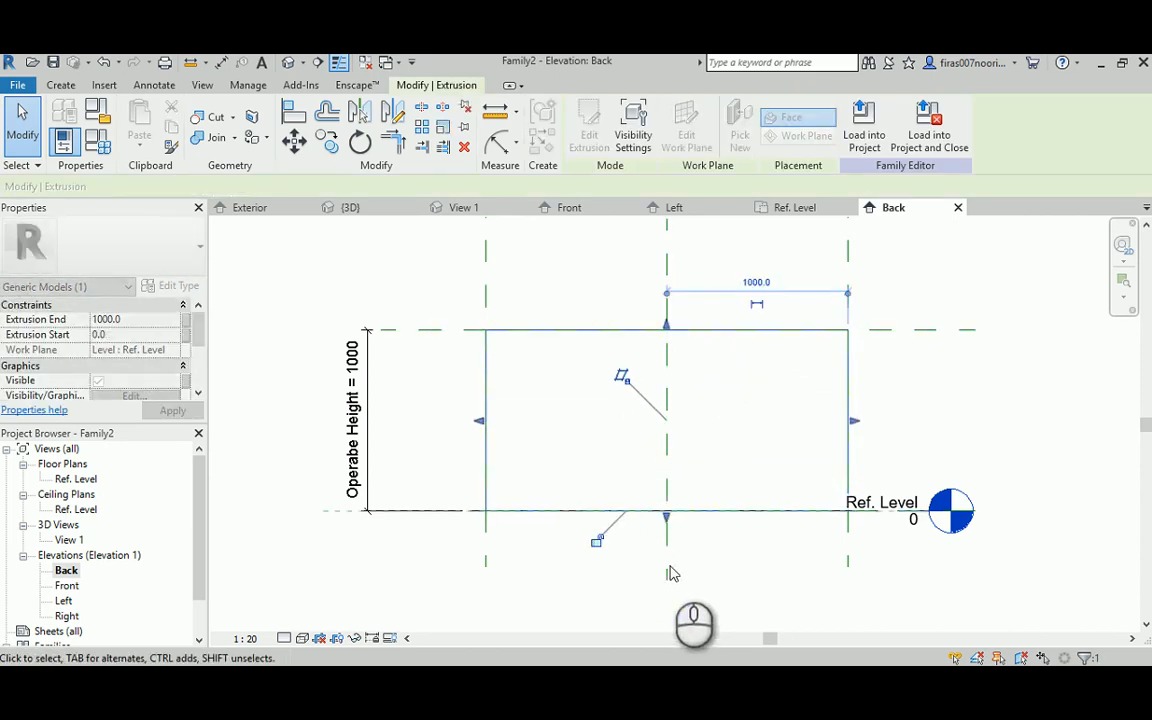
pyautogui.click(598, 542)
pyautogui.click(537, 586)
pyautogui.moveTo(584, 452); pyautogui.dragTo(516, 430, button='middle')
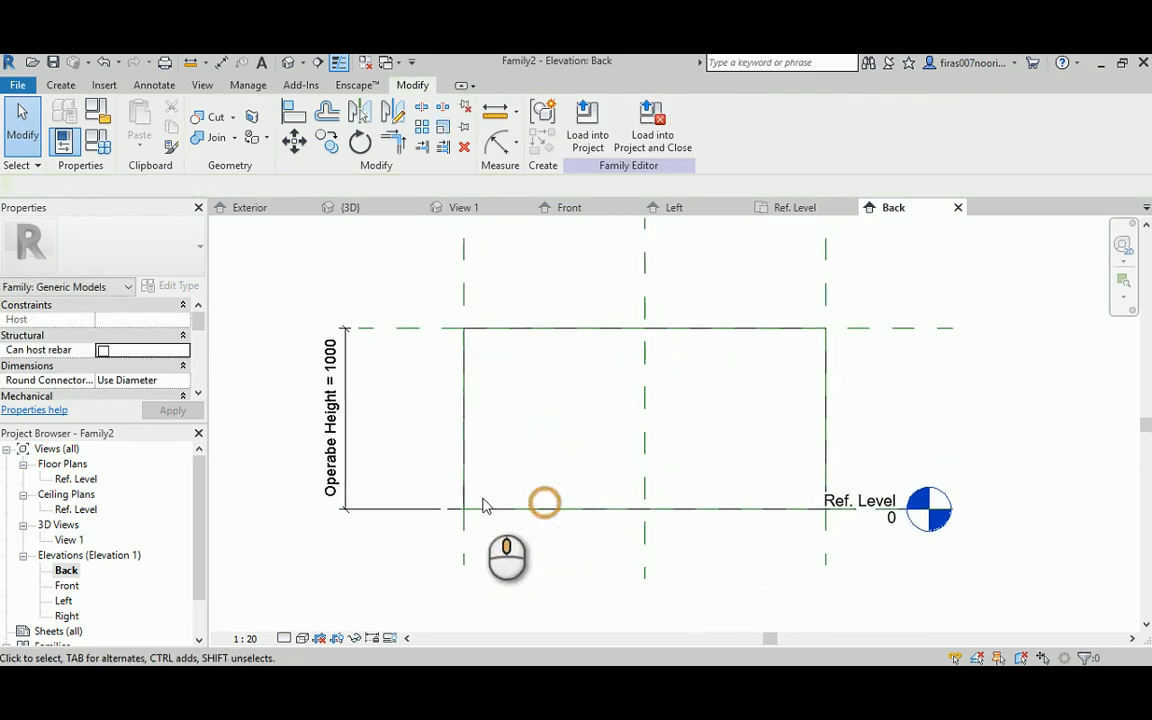
# In the Ref. Level plan, draw a vertical reference plane across the panel about 125 mm inside its left edge.
pyautogui.doubleClick(80, 480)
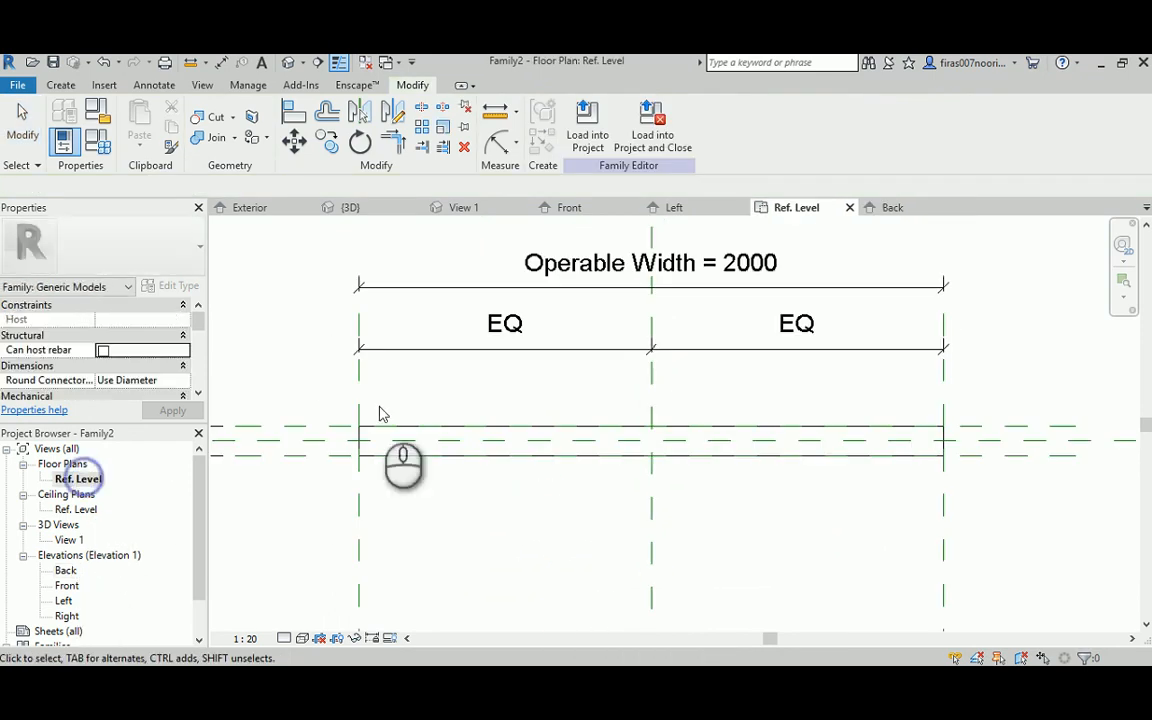
pyautogui.click(60, 85)
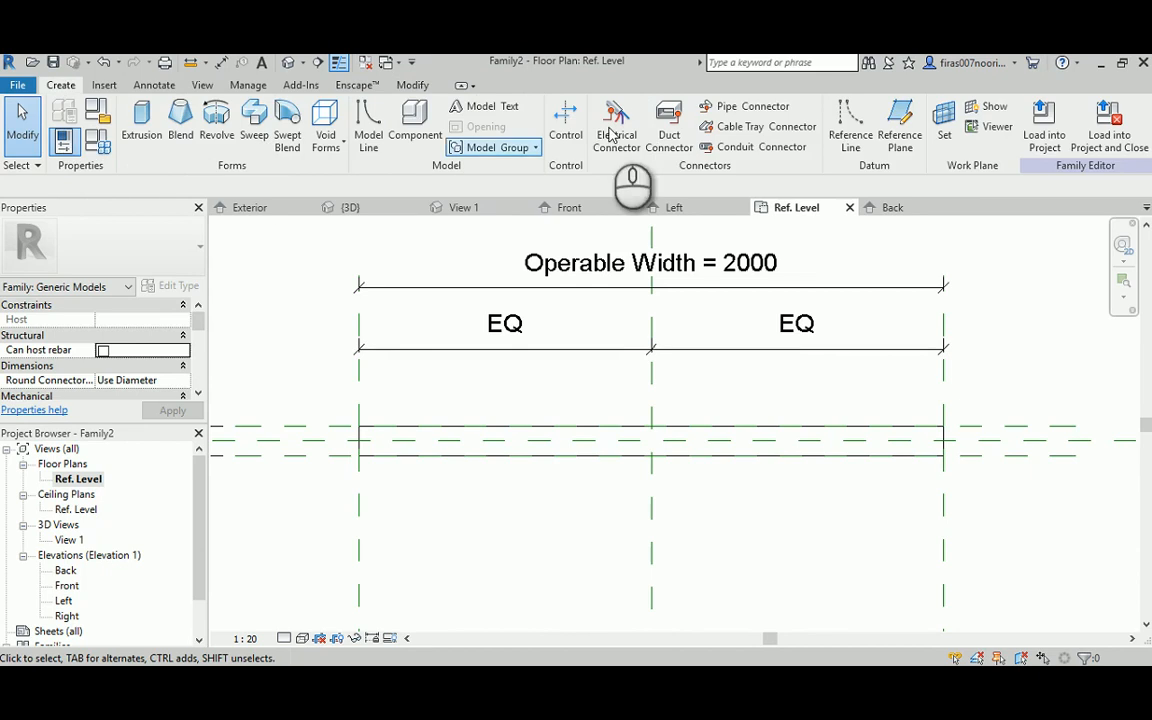
pyautogui.click(899, 122)
pyautogui.click(395, 386)
pyautogui.click(396, 491)
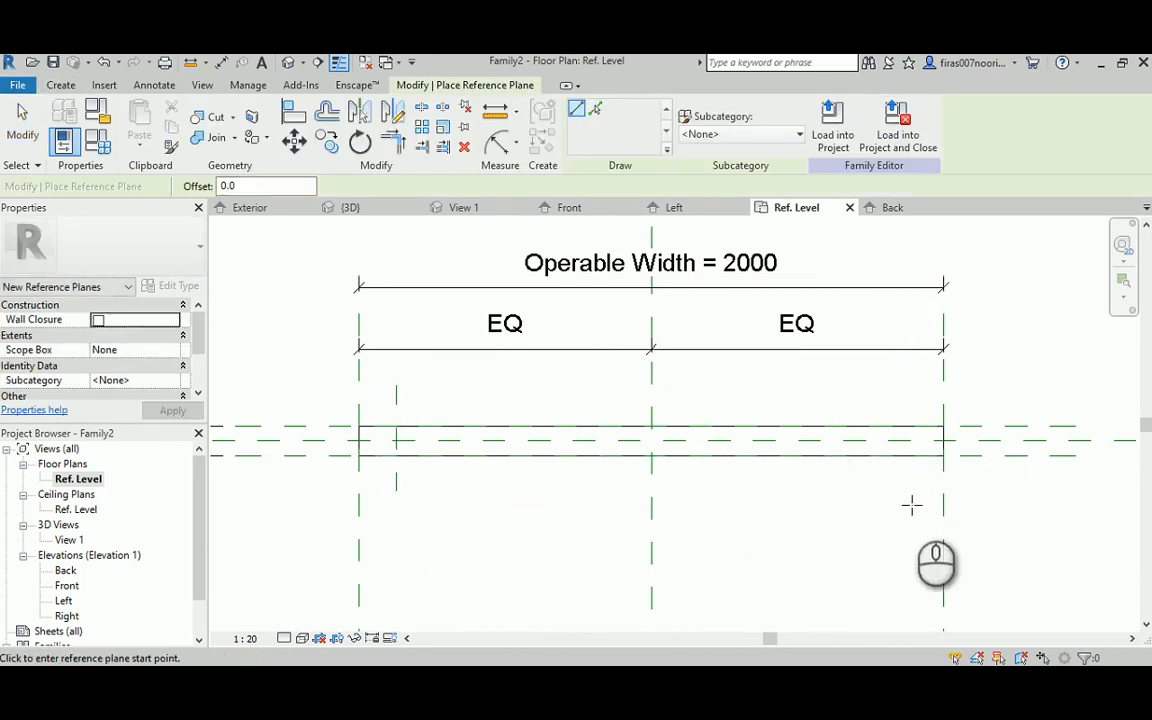
pyautogui.press('Escape')
pyautogui.press('Escape')
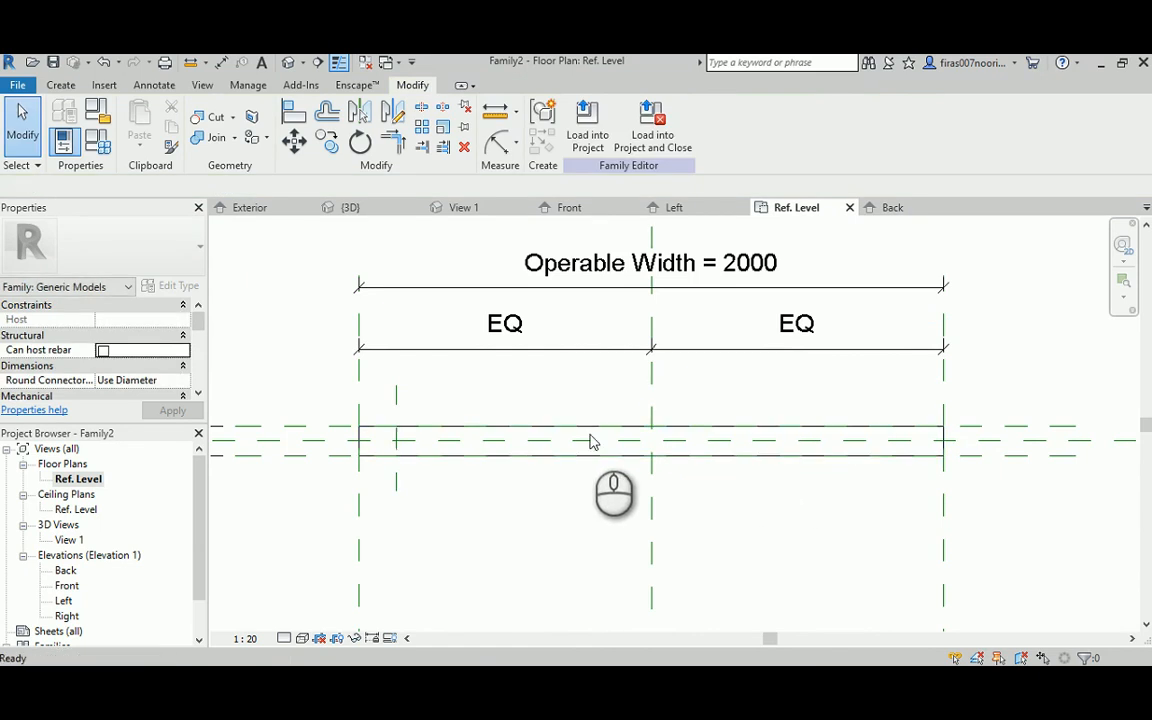
# Add an aligned dimension between the new reference plane and the panel's left edge plane.
pyautogui.press('d')
pyautogui.press('i')
pyautogui.click(396, 388)
pyautogui.click(360, 386)
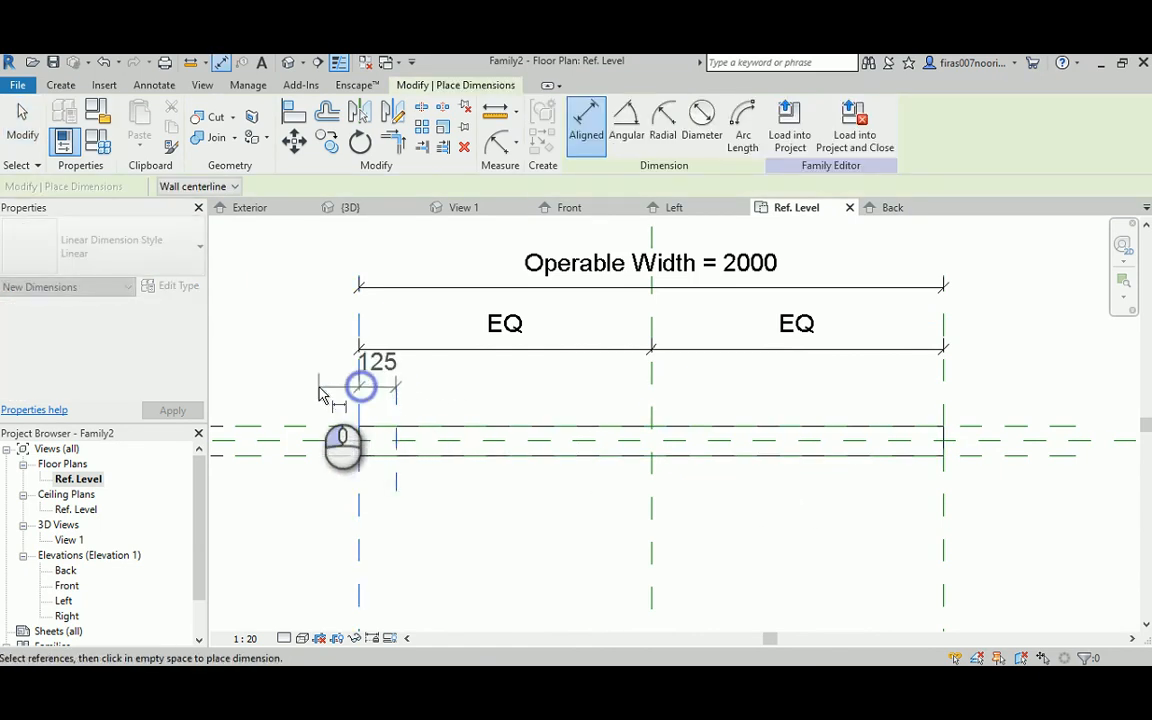
pyautogui.click(319, 393)
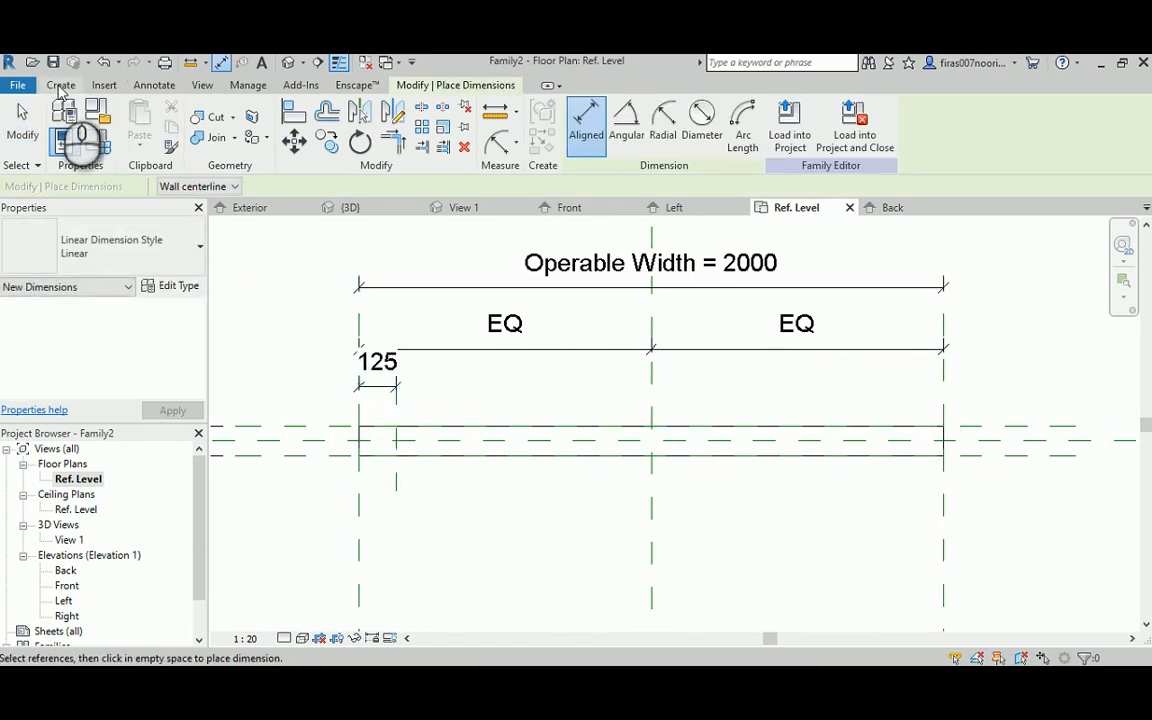
# Draw a vertical reference plane across the panel about 160 mm inside its right edge.
pyautogui.click(60, 85)
pyautogui.click(900, 122)
pyautogui.click(899, 379)
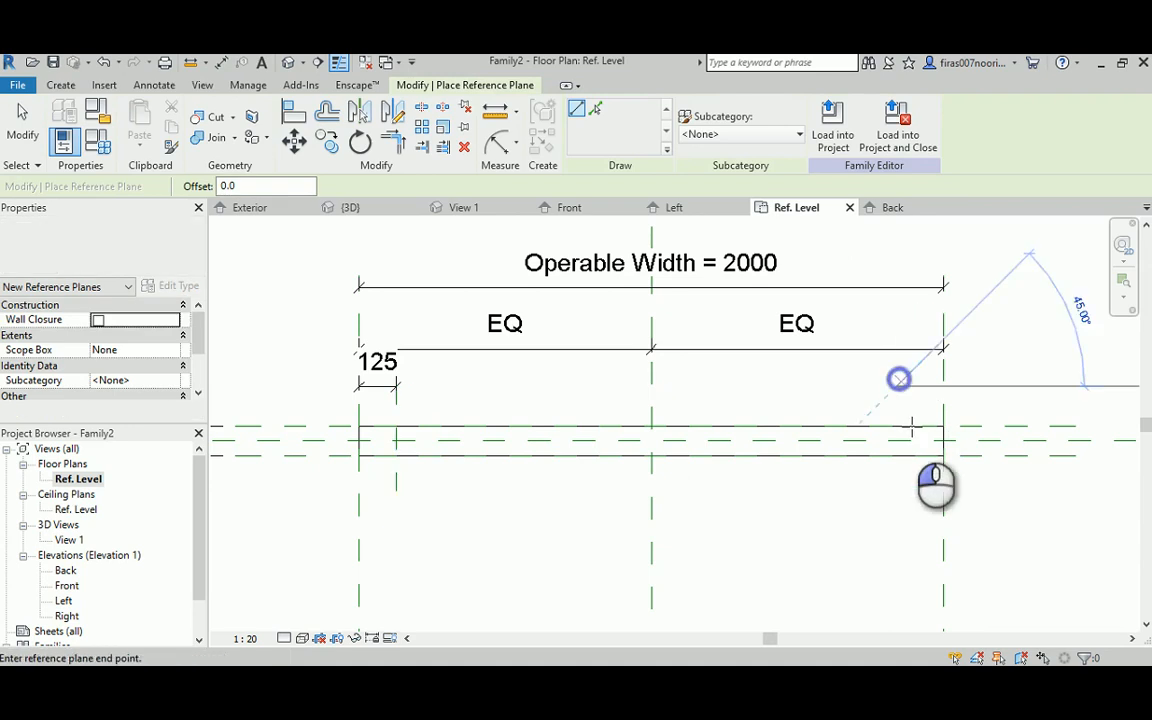
pyautogui.click(899, 491)
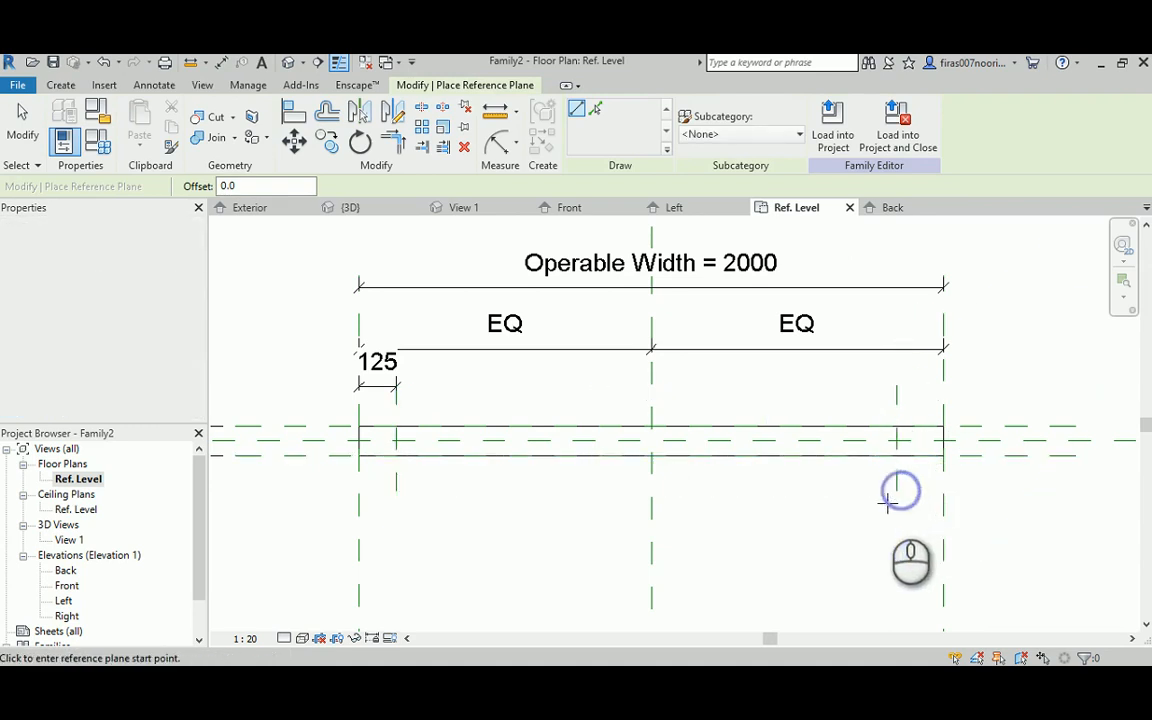
pyautogui.press('Escape')
pyautogui.press('Escape')
# Add an aligned dimension between the right inner reference plane and the panel's right edge plane.
pyautogui.press('d')
pyautogui.press('i')
pyautogui.click(899, 396)
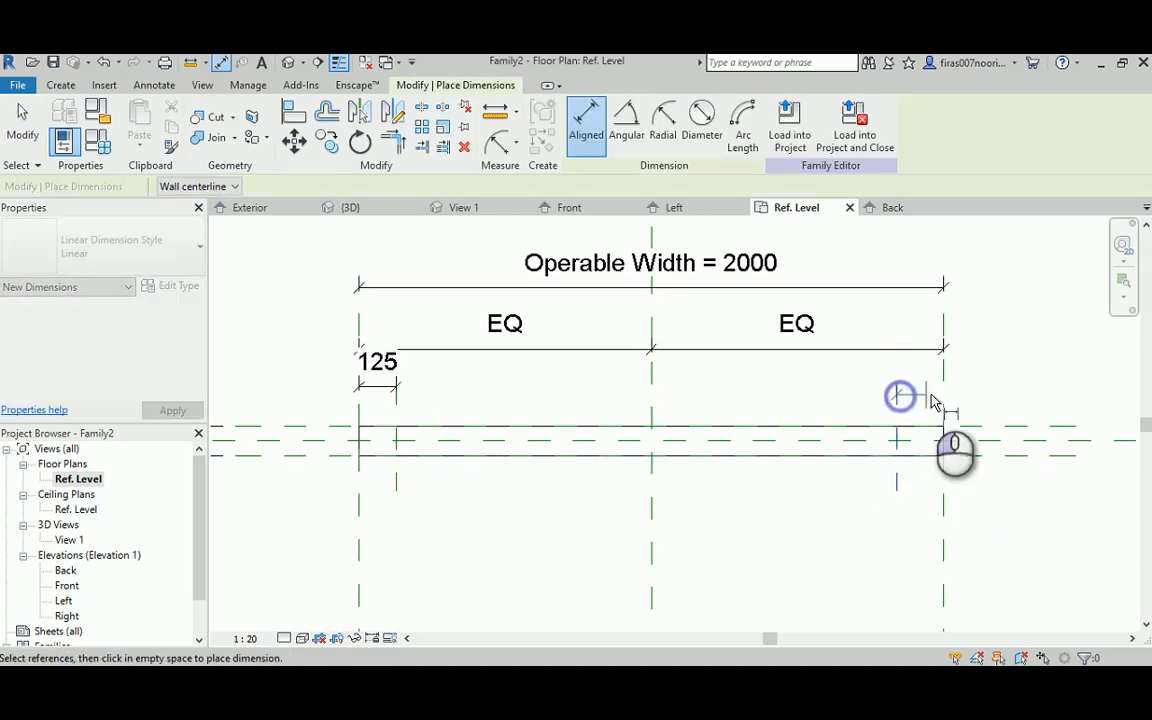
pyautogui.click(940, 396)
pyautogui.click(993, 391)
pyautogui.press('Escape')
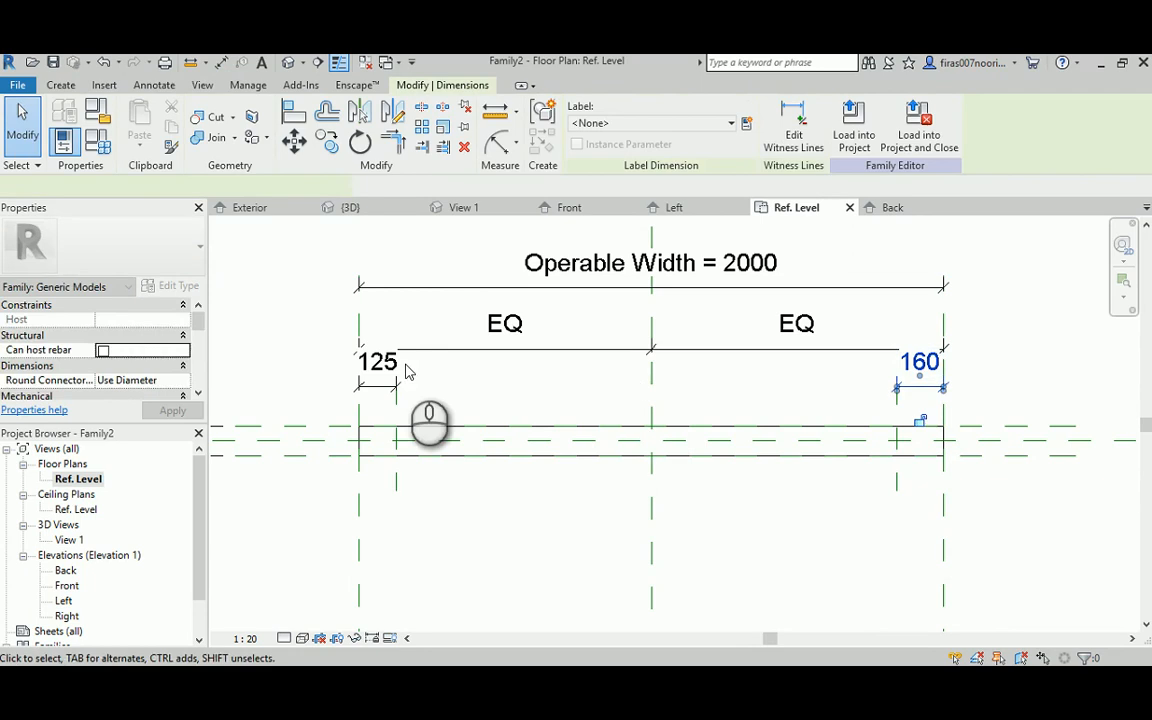
# Label both edge dimensions with a new type parameter named Operable Frame Thick and set it to 50 in the family types.
pyautogui.click(746, 123)
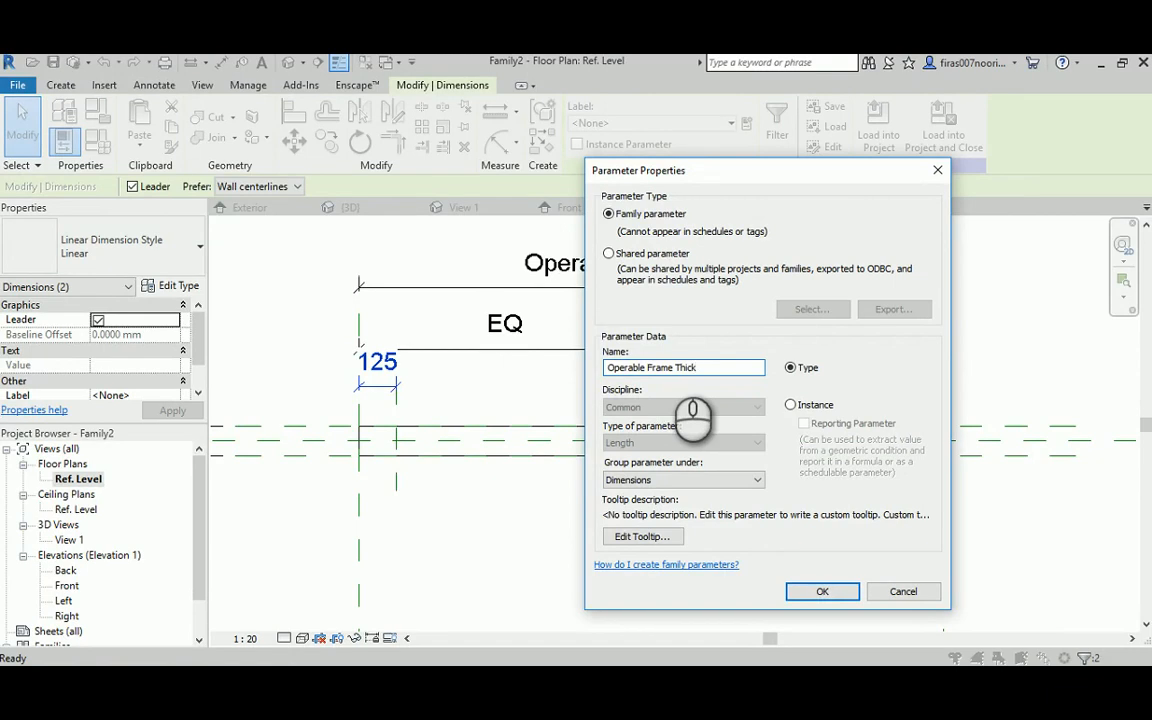
pyautogui.click(822, 592)
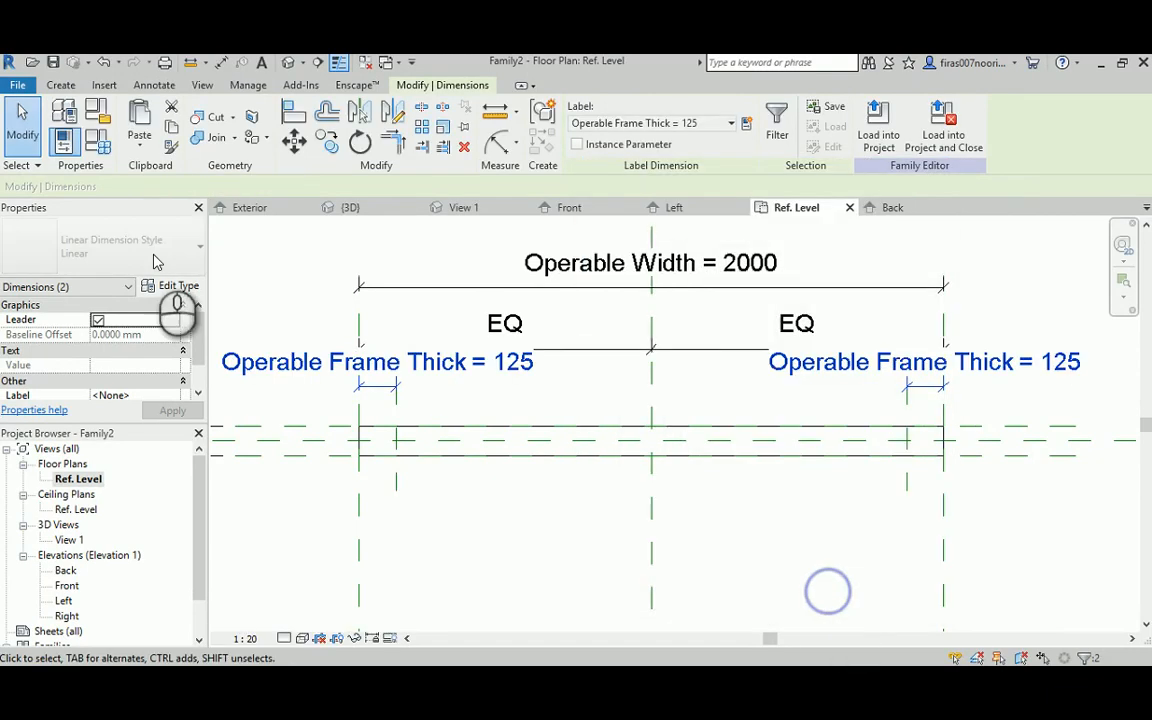
pyautogui.click(62, 142)
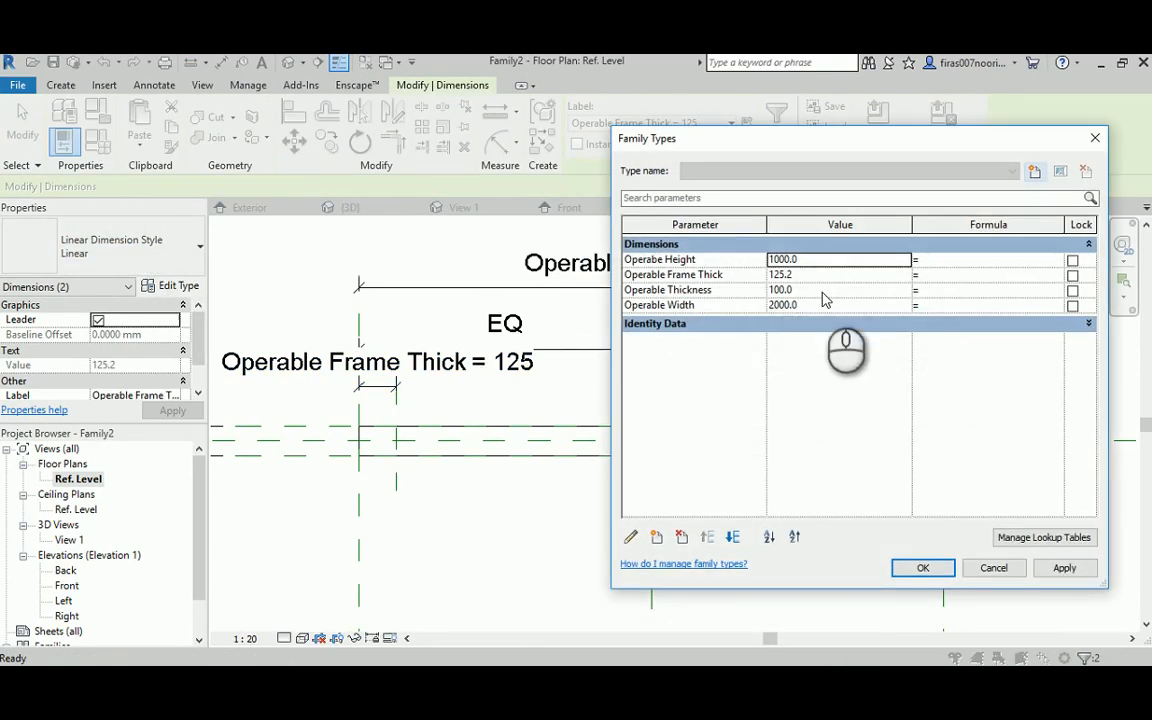
pyautogui.click(816, 276)
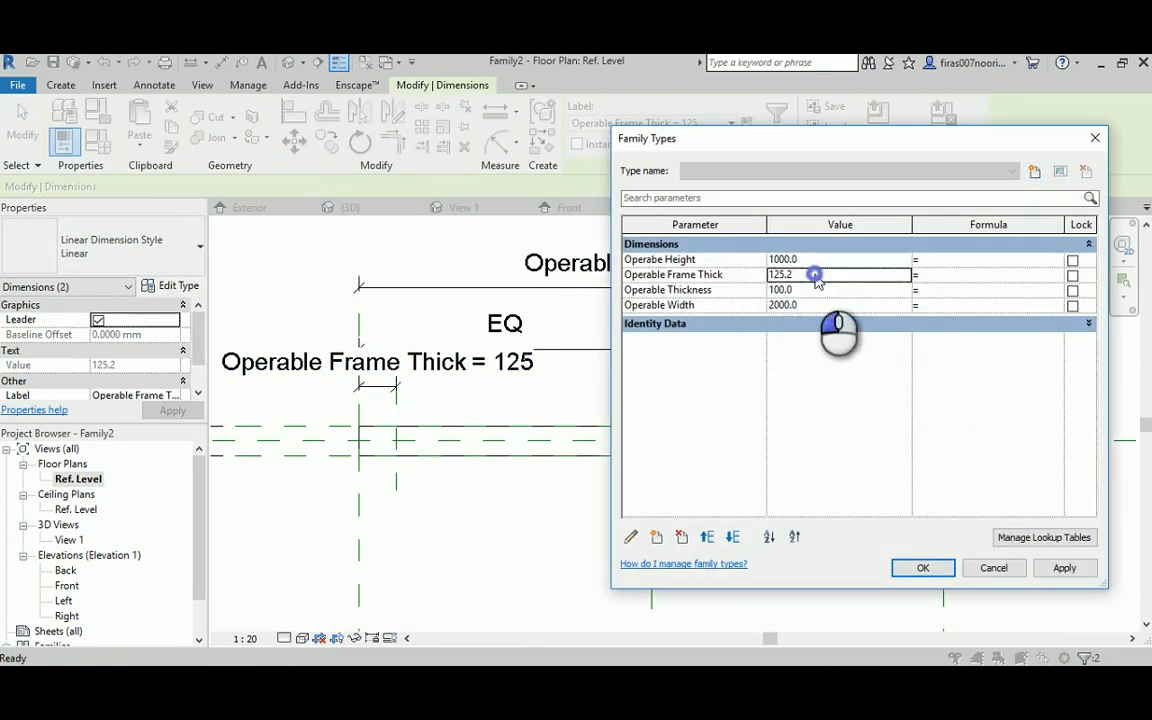
pyautogui.click(920, 569)
pyautogui.click(597, 561)
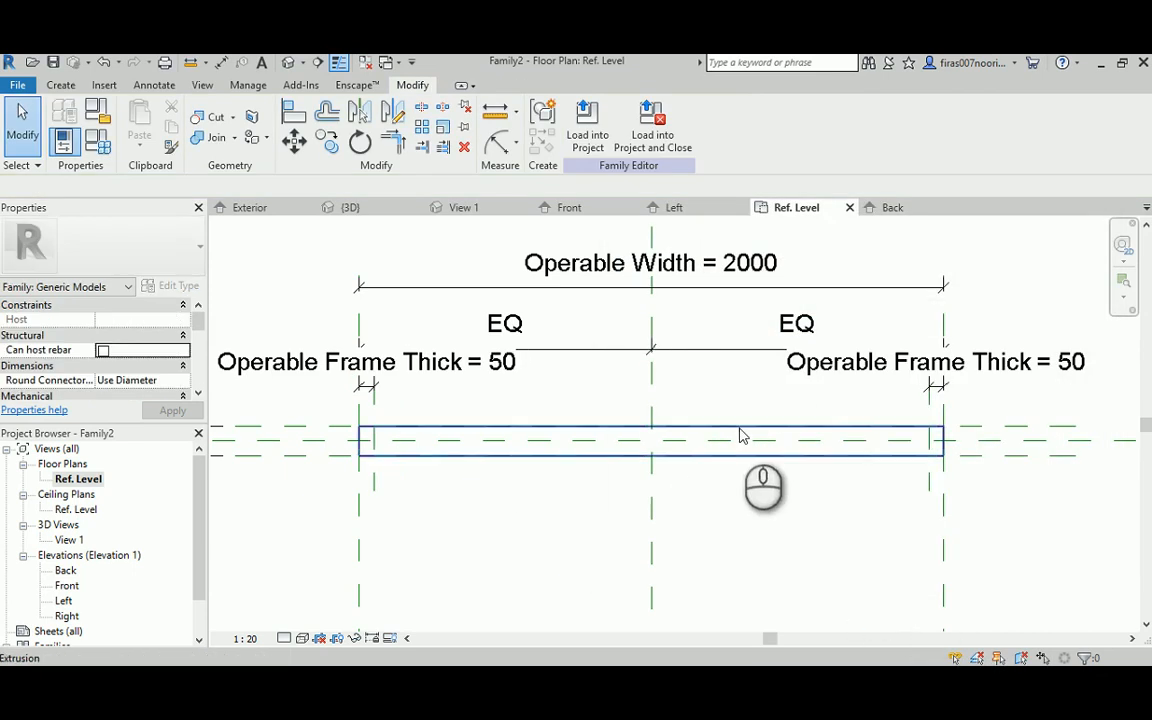
# Reposition the two Operable Frame Thick dimensions so they sit clear below the EQ dimension line.
pyautogui.click(828, 376)
pyautogui.click(470, 356)
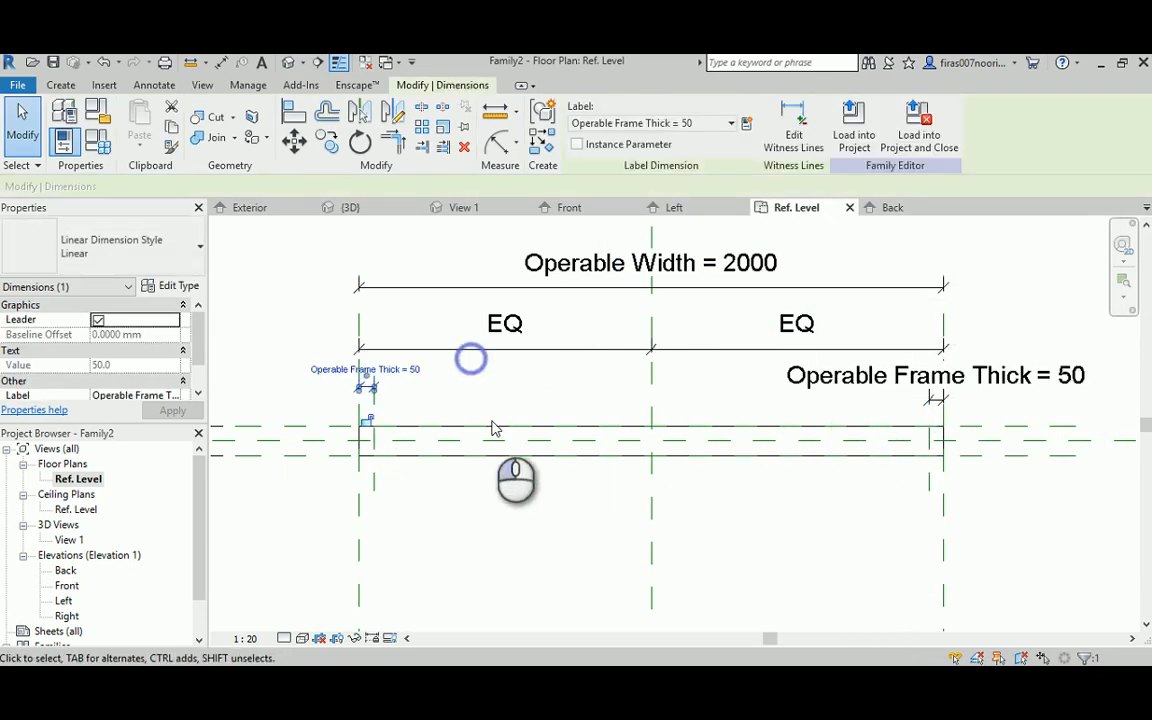
pyautogui.click(523, 488)
pyautogui.moveTo(528, 500); pyautogui.dragTo(553, 478, button='middle')
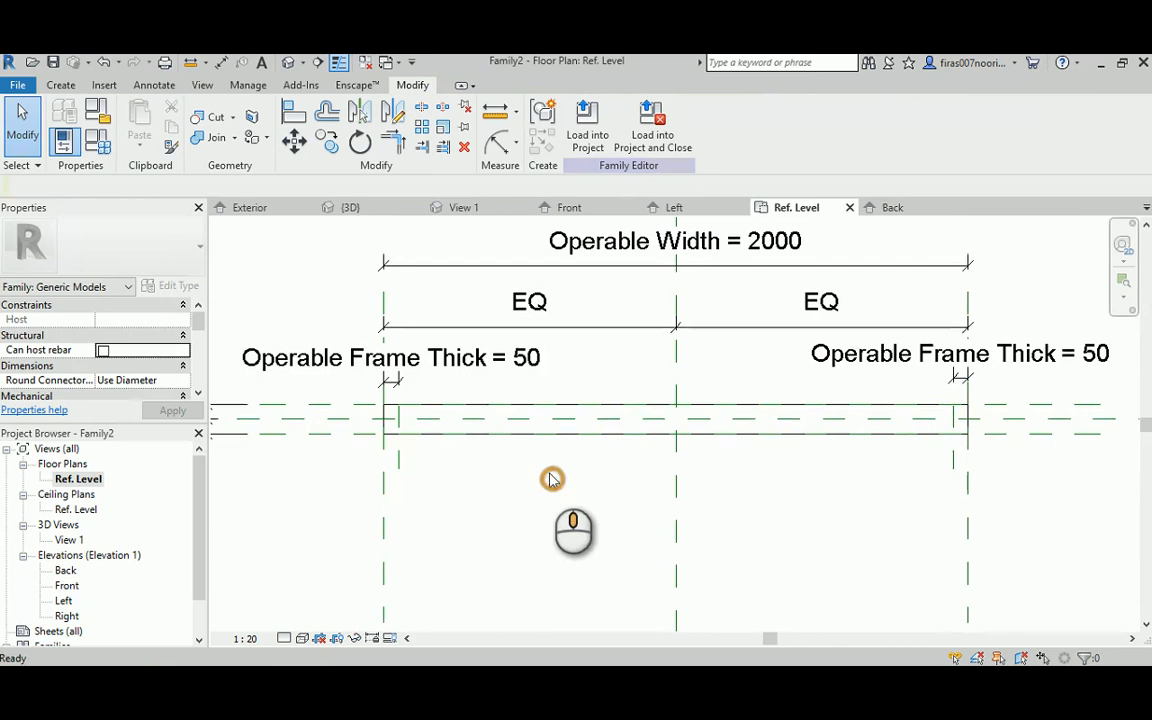
# Set the Ref. Level plan's view scale to 1:10, trying 1:5 first.
pyautogui.click(245, 638)
pyautogui.click(252, 433)
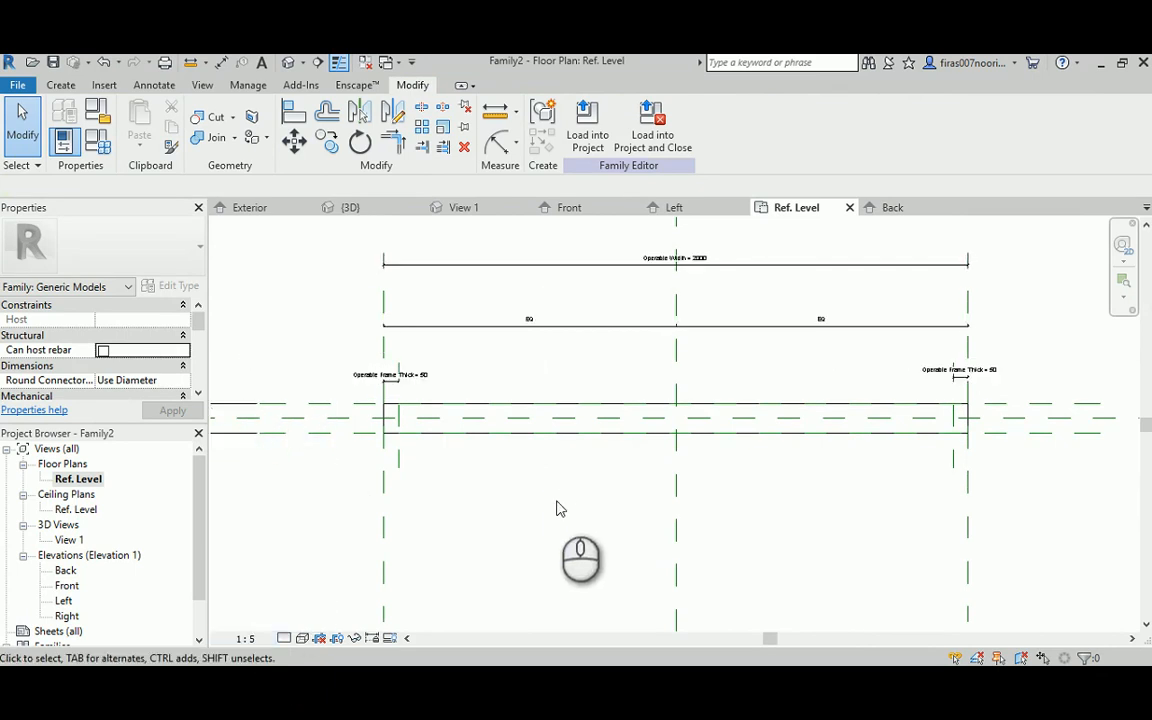
pyautogui.click(245, 638)
pyautogui.click(250, 450)
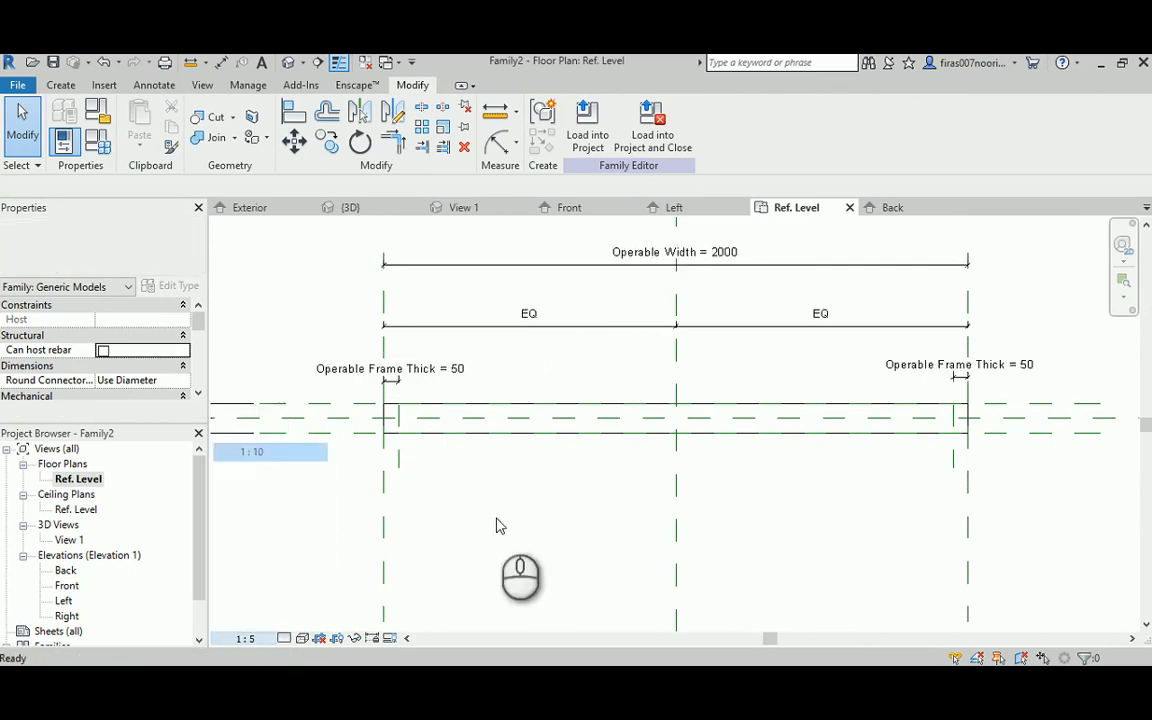
pyautogui.scroll(2, 533, 581)
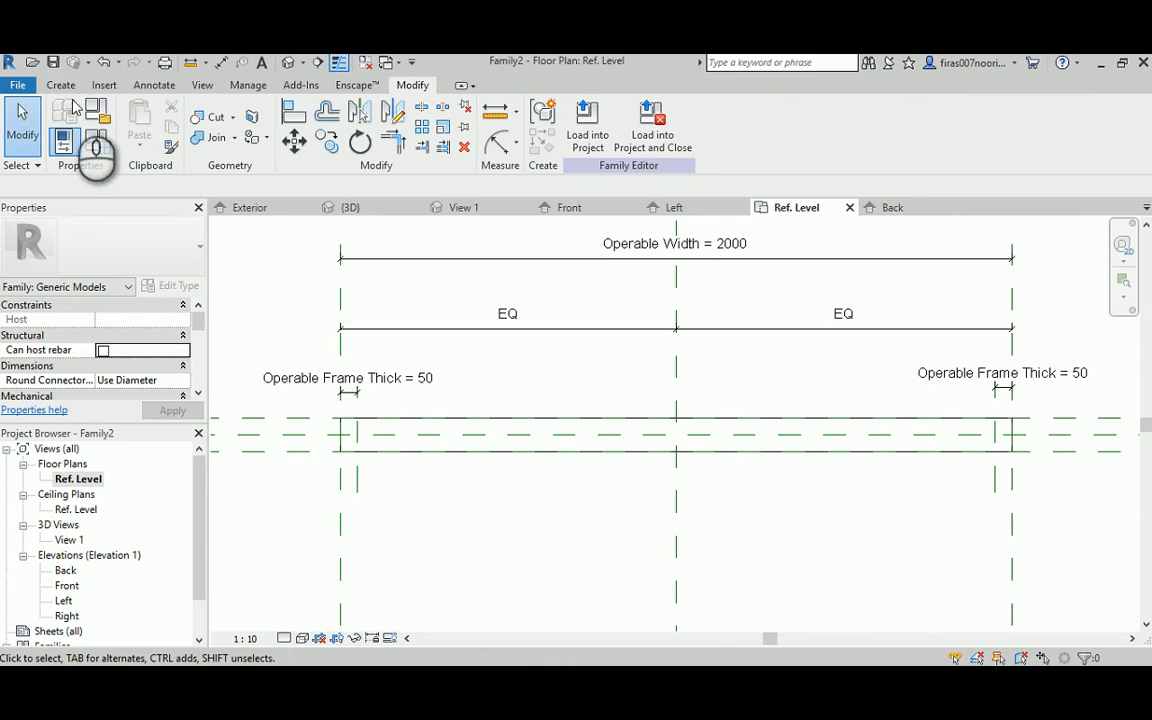
# Start a new extrusion in the Ref. Level plan and define it as a Void.
pyautogui.click(61, 85)
pyautogui.click(141, 122)
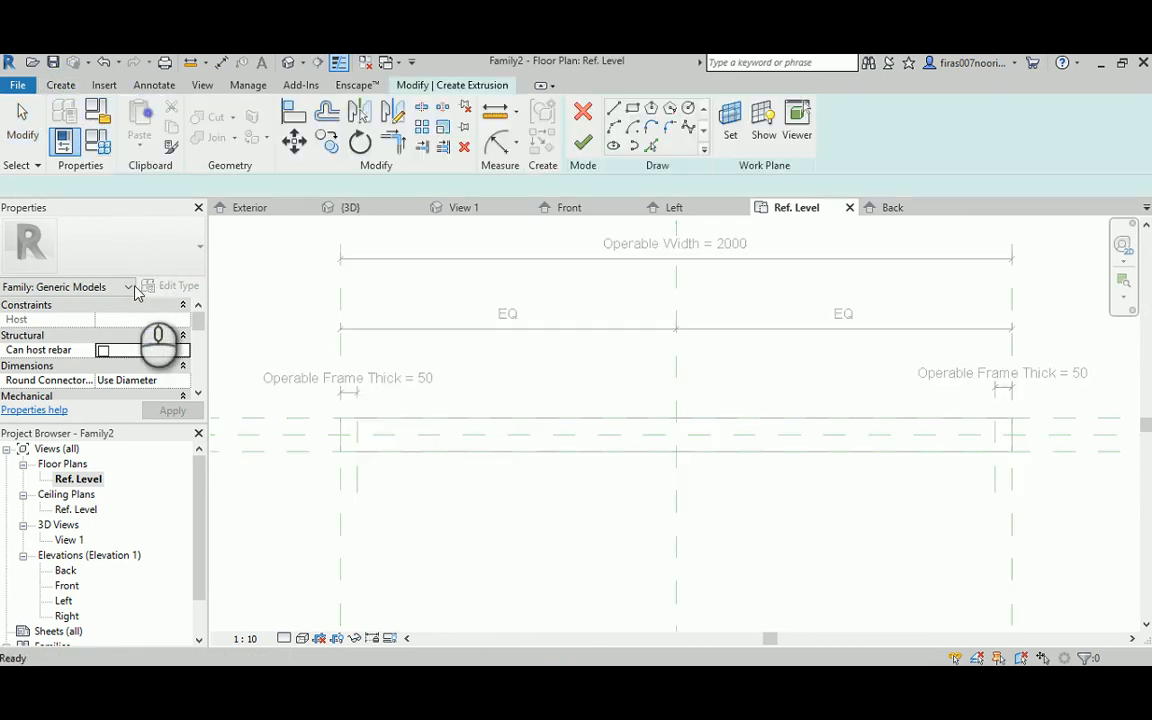
pyautogui.click(197, 374)
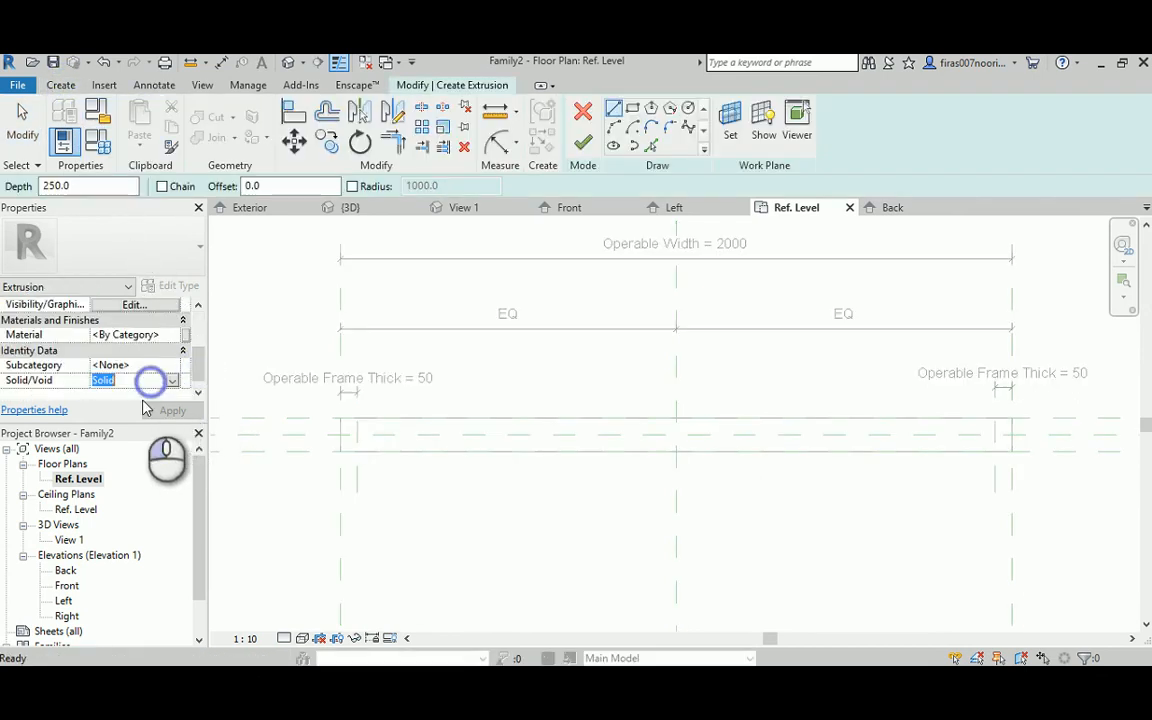
pyautogui.click(172, 381)
pyautogui.click(101, 409)
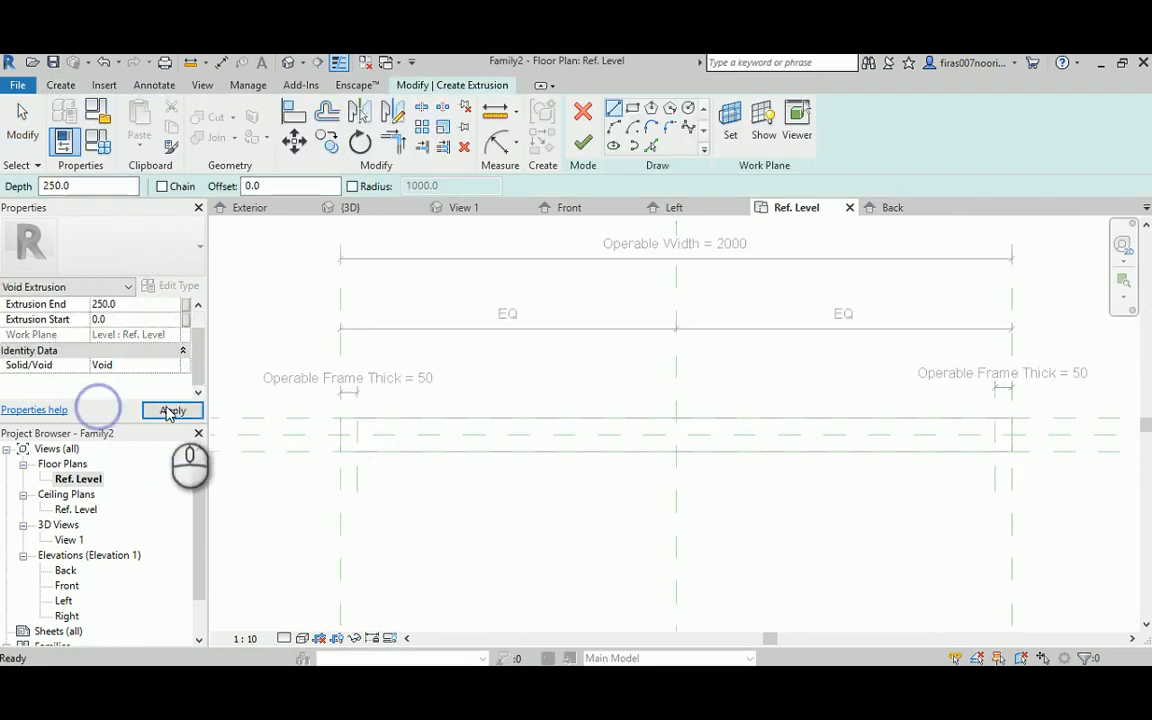
# Pick locked sketch lines from the two inner frame reference planes and the panel's front and back reference planes.
pyautogui.click(651, 146)
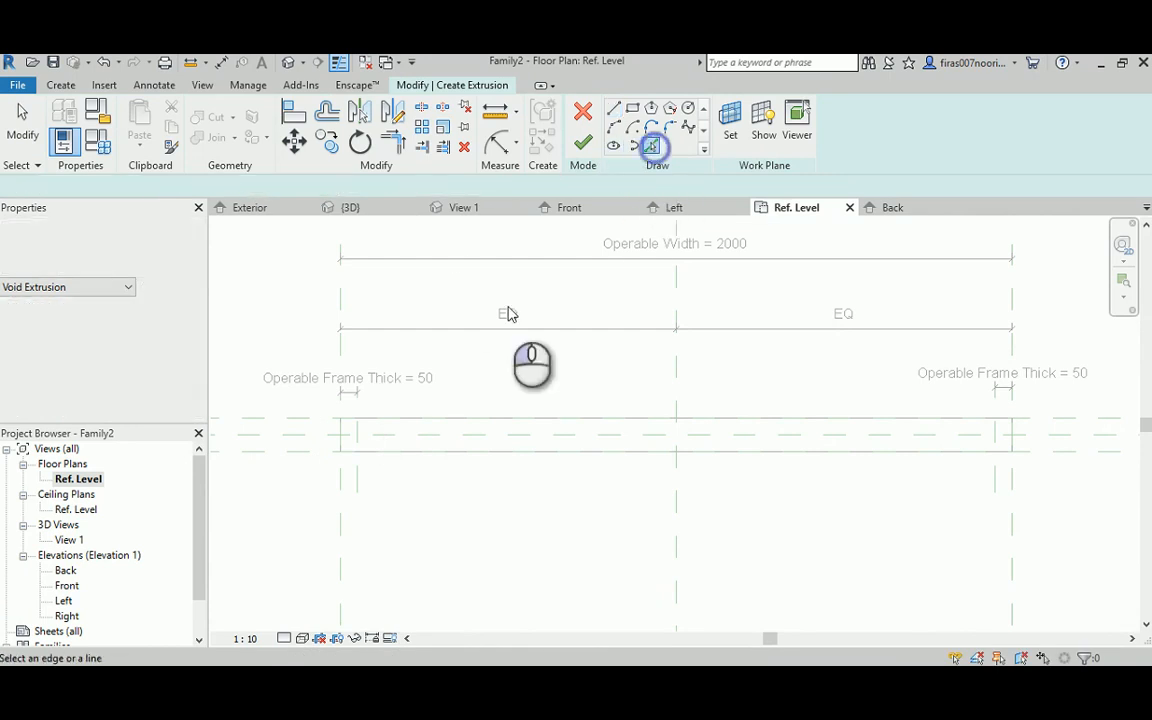
pyautogui.click(364, 483)
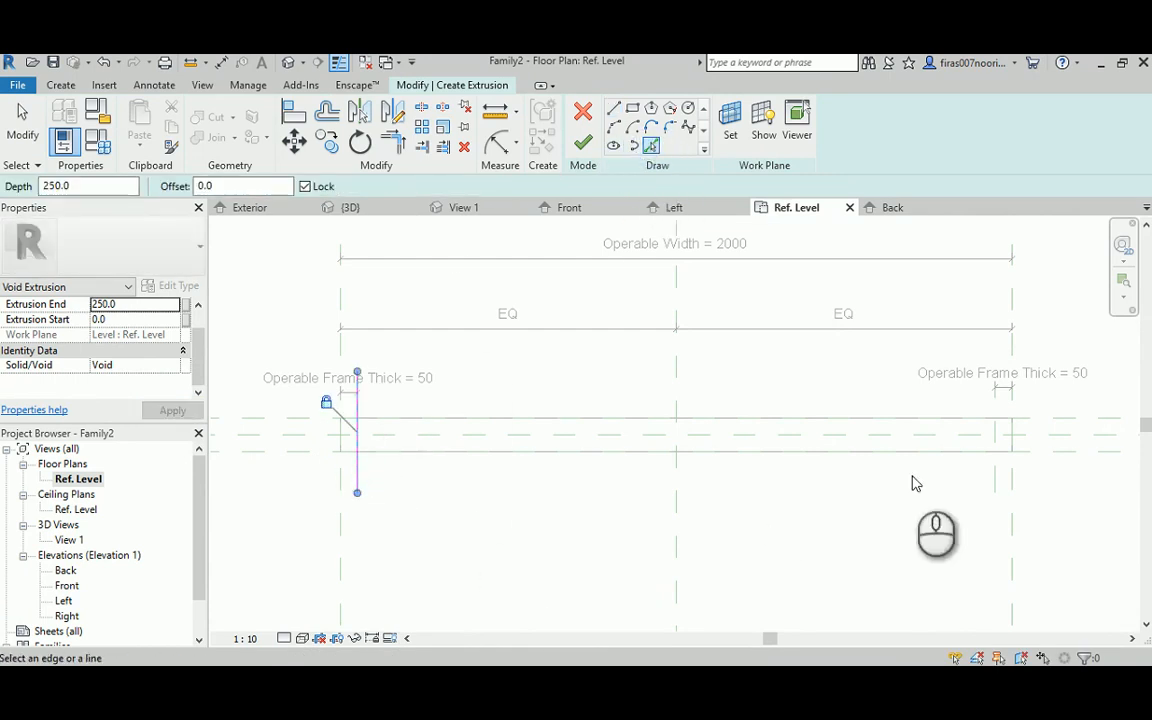
pyautogui.click(997, 483)
pyautogui.click(1052, 458)
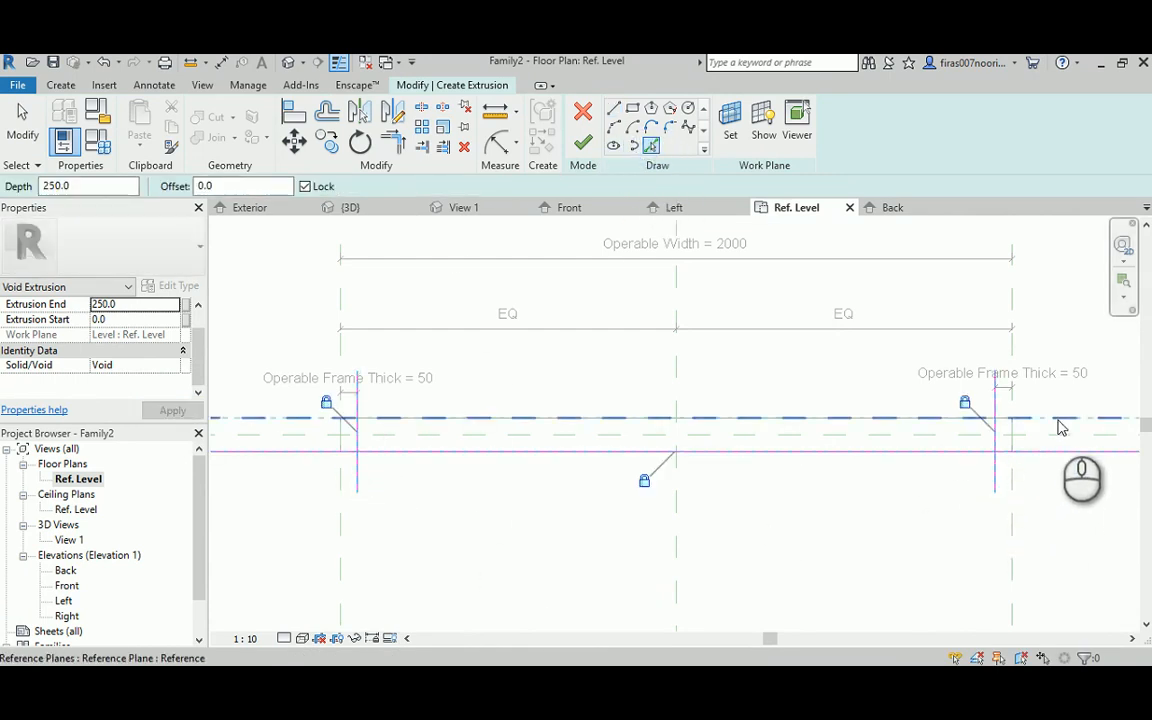
pyautogui.click(945, 422)
# Trim the four sketch lines into a closed rectangle between the inner frame planes and finish the void extrusion.
pyautogui.press('Escape')
pyautogui.press('t')
pyautogui.press('r')
pyautogui.click(993, 466)
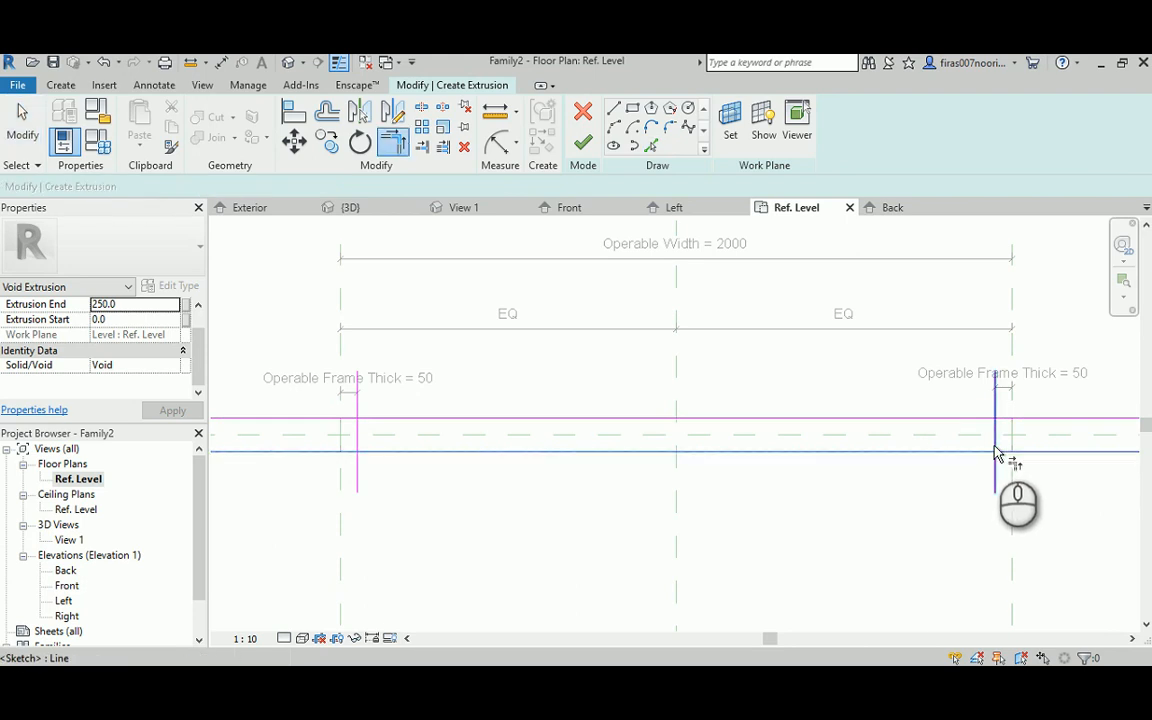
pyautogui.click(966, 452)
pyautogui.click(972, 417)
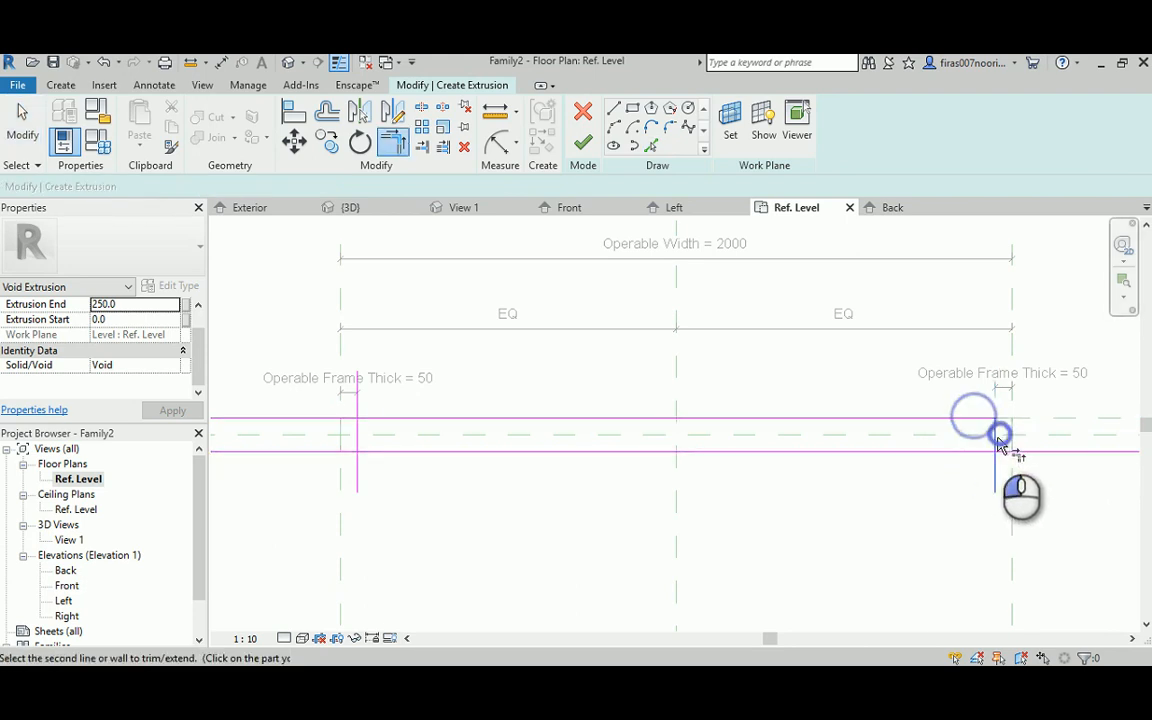
pyautogui.click(995, 445)
pyautogui.click(381, 454)
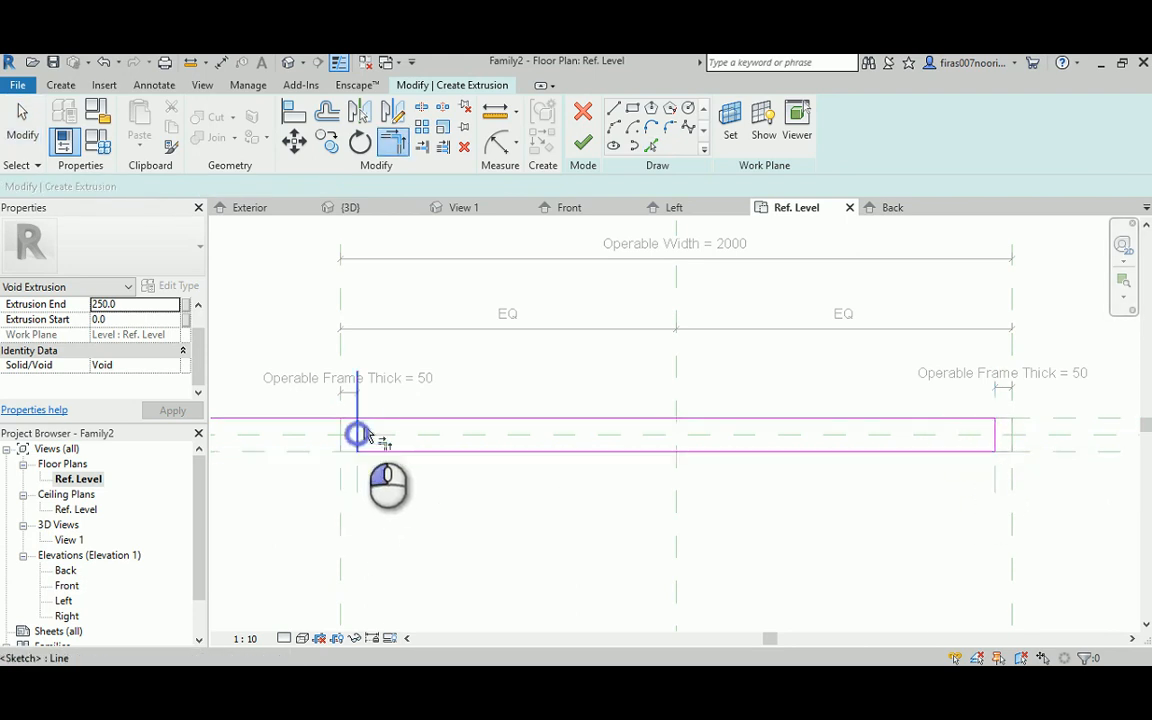
pyautogui.click(360, 440)
pyautogui.click(583, 143)
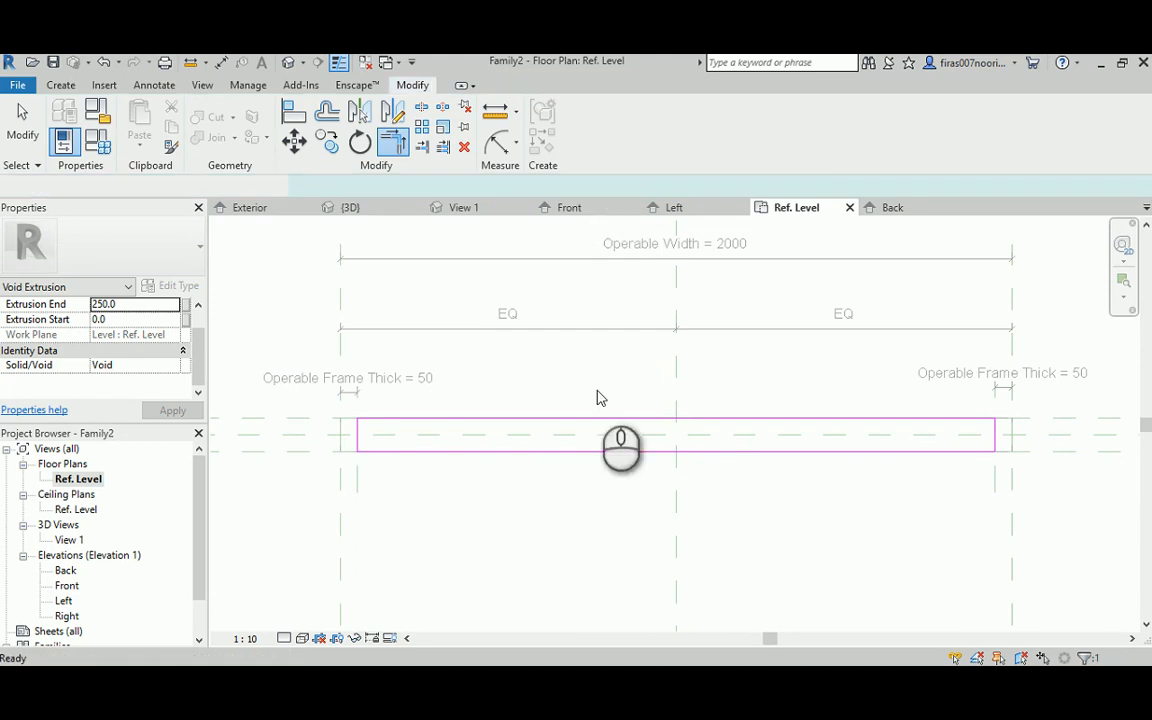
pyautogui.click(580, 419)
# Open the Back elevation and stretch the void extrusion's upper edge to an extrusion end of about 826 mm.
pyautogui.doubleClick(65, 570)
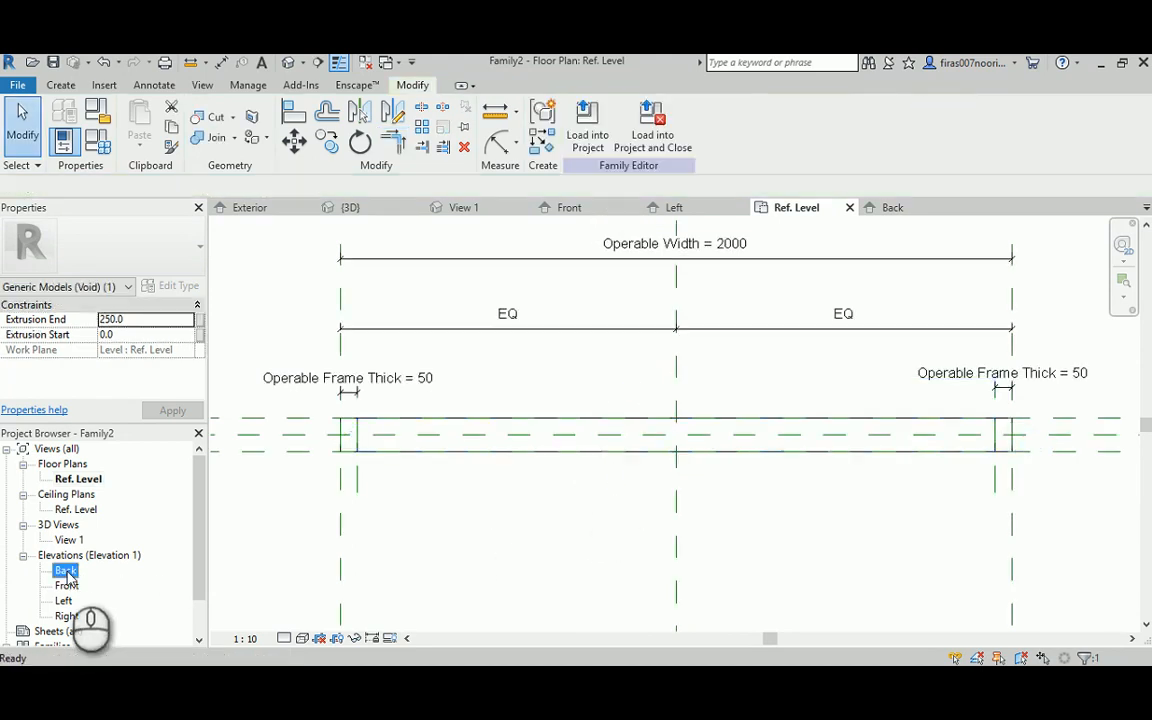
pyautogui.click(660, 465)
pyautogui.moveTo(644, 462); pyautogui.dragTo(668, 365)
# Draw two horizontal reference planes across the panel, one just below its upper edge and one just above Ref. Level.
pyautogui.click(60, 85)
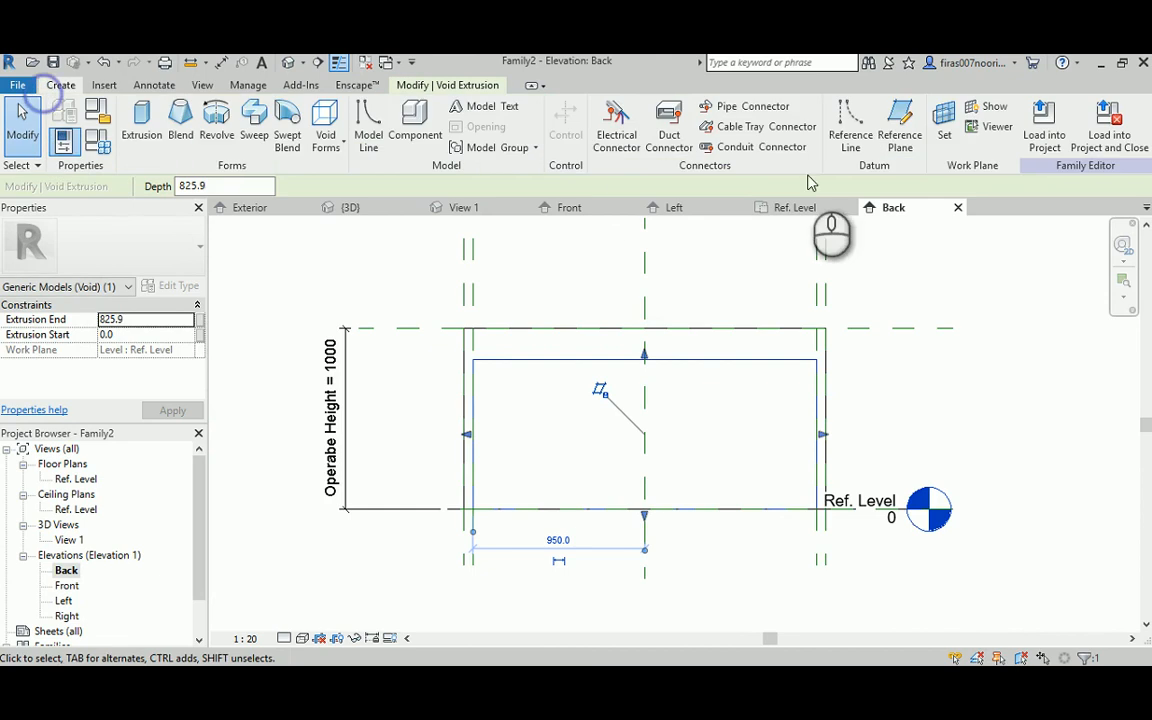
pyautogui.click(903, 133)
pyautogui.click(433, 348)
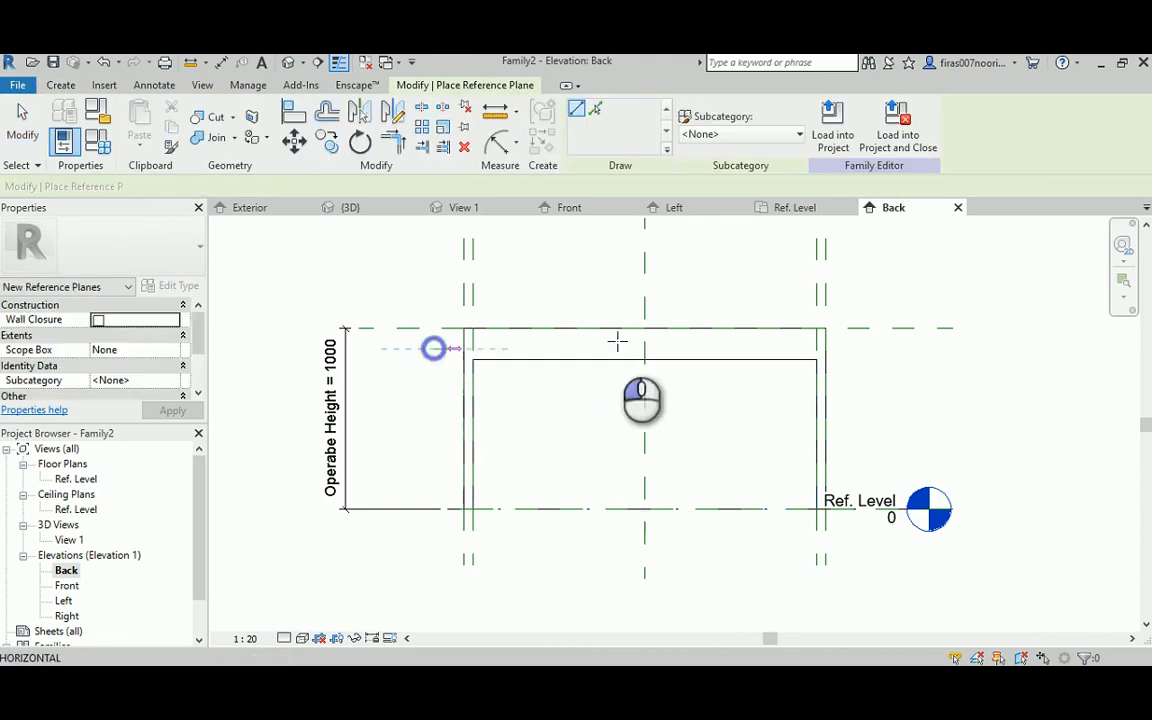
pyautogui.click(848, 348)
pyautogui.click(441, 484)
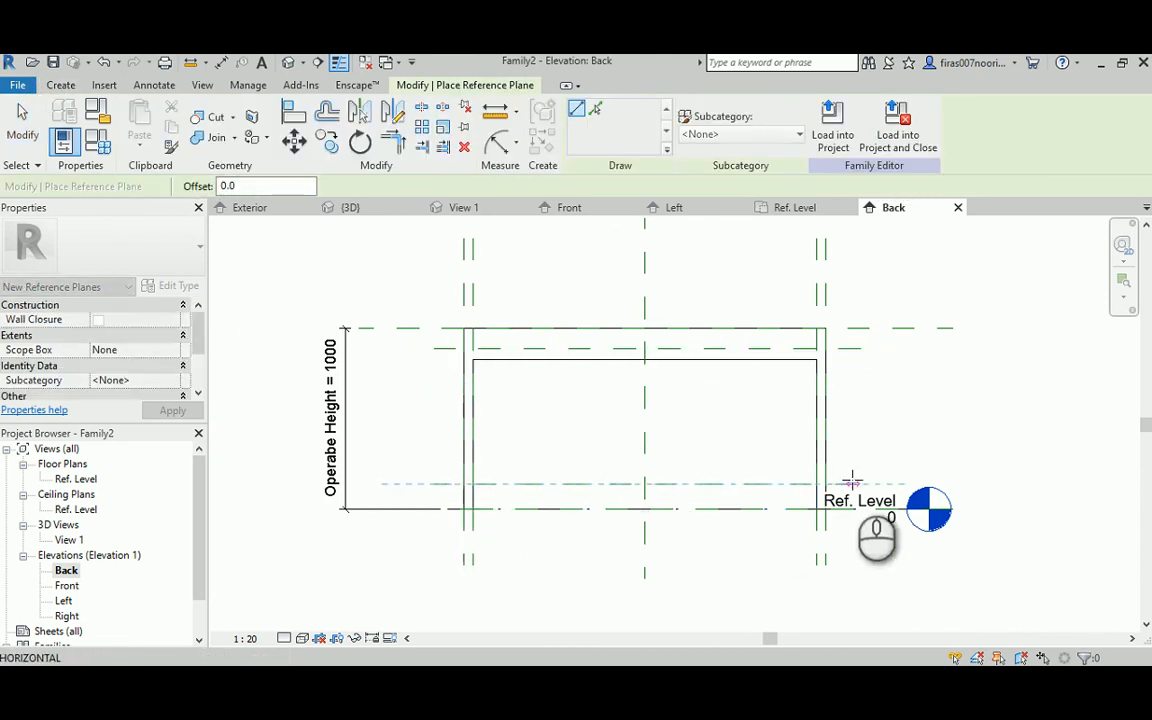
pyautogui.click(857, 480)
pyautogui.press('Escape')
pyautogui.press('Escape')
pyautogui.press('Escape')
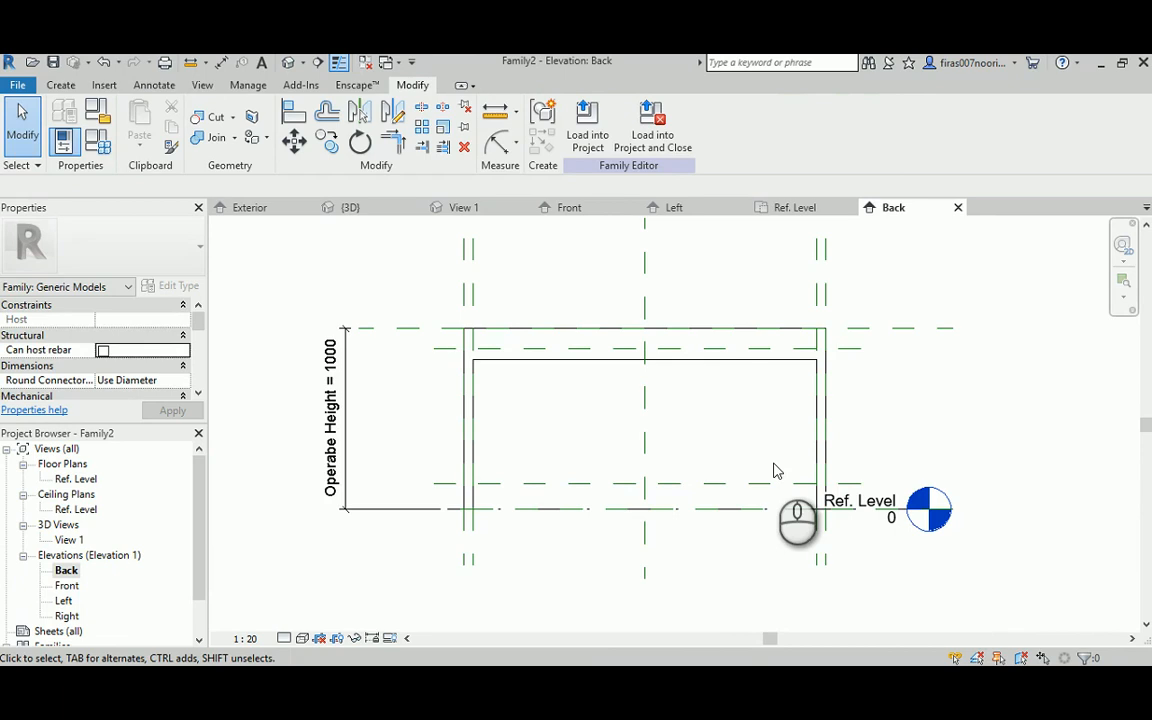
# Add aligned dimensions from the upper new plane to the panel's top plane and from the lower new plane to Ref. Level.
pyautogui.press('i')
pyautogui.click(442, 349)
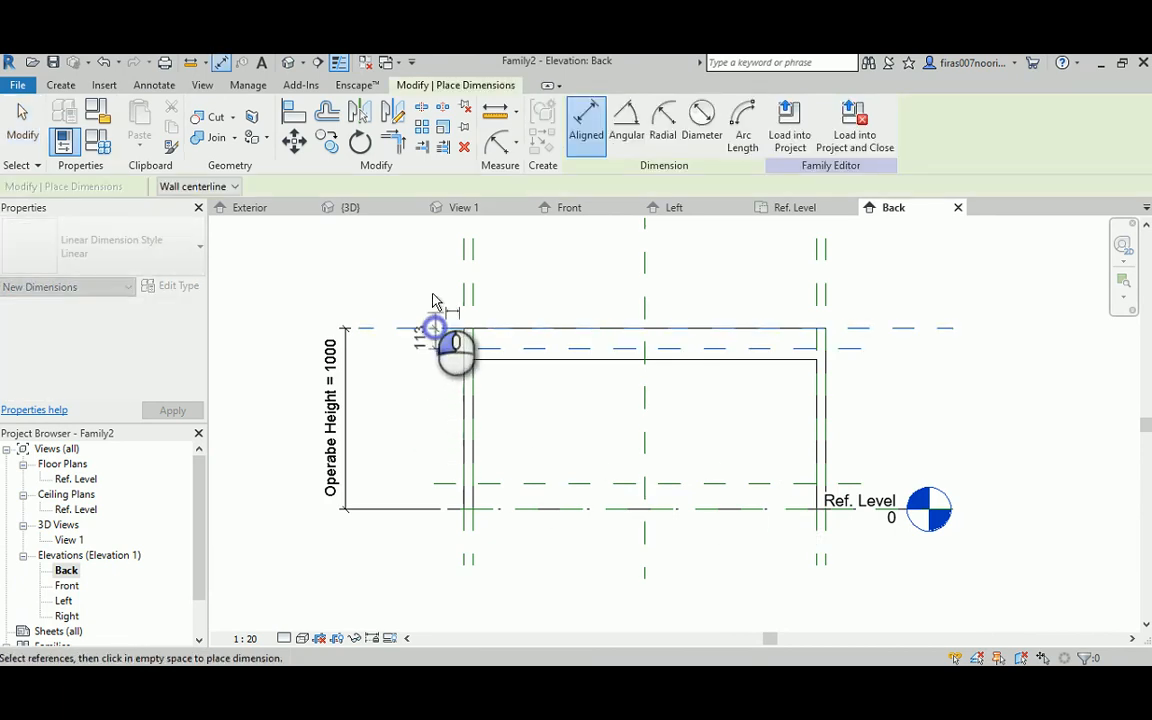
pyautogui.click(432, 328)
pyautogui.click(429, 509)
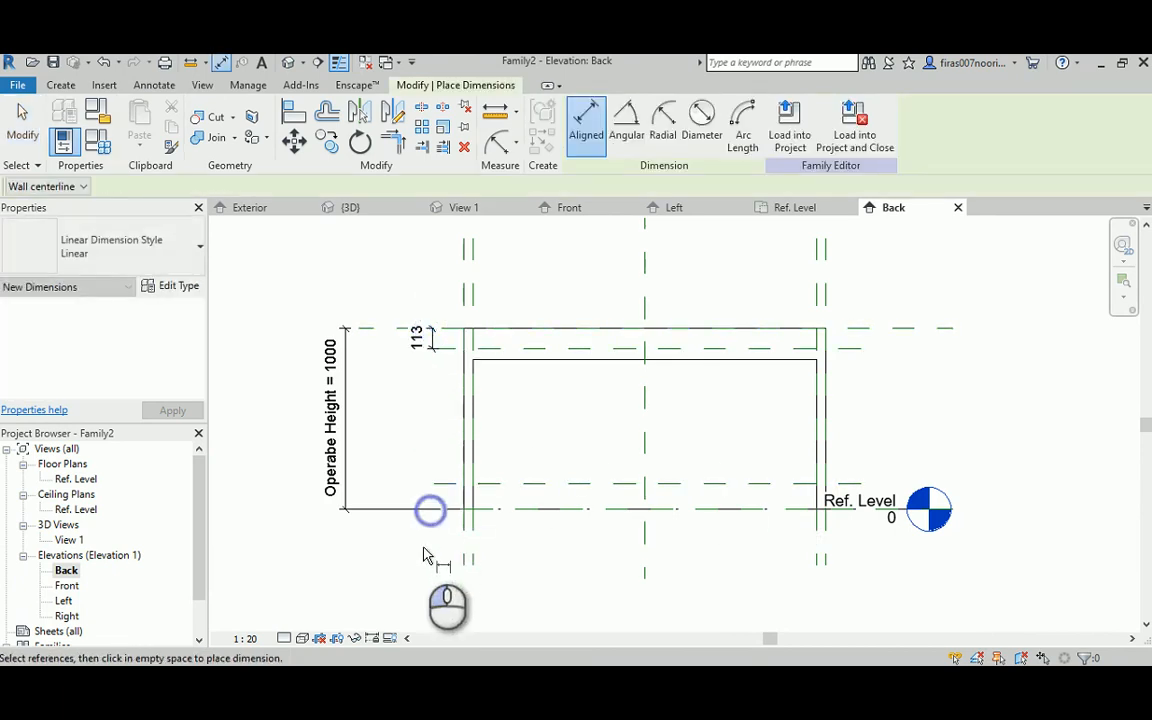
pyautogui.click(440, 486)
pyautogui.click(430, 497)
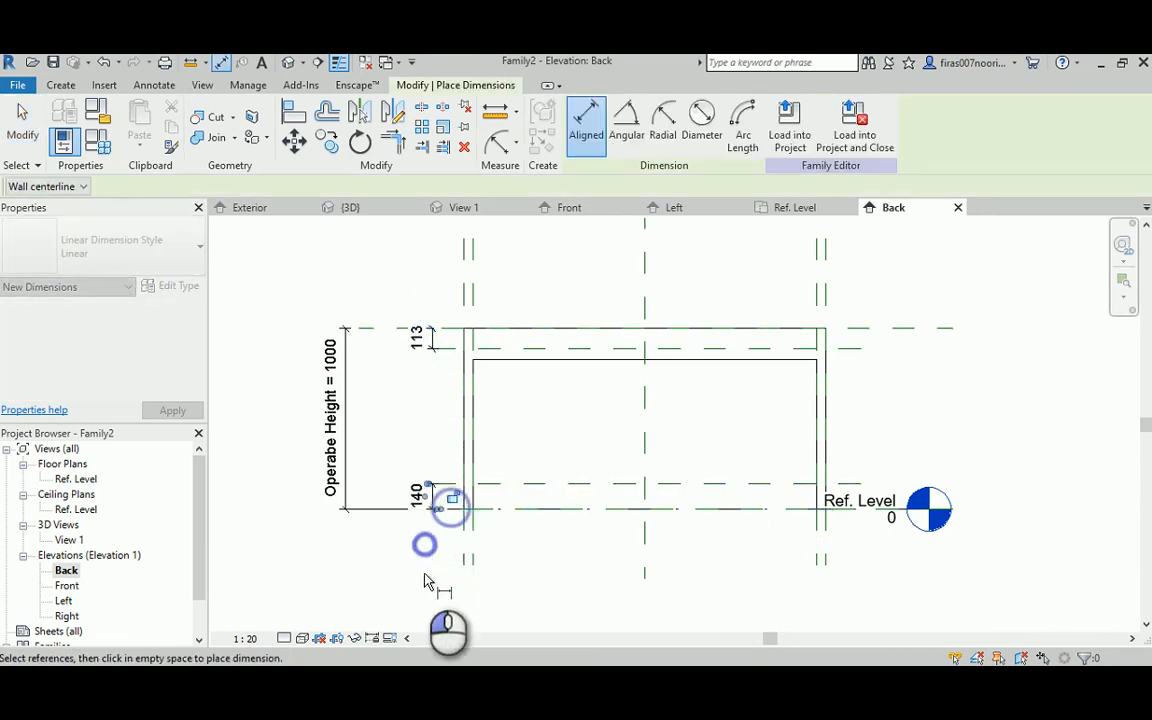
pyautogui.press('Escape')
# Label both new vertical edge dimensions with the Operable Thickness = 100 parameter.
pyautogui.click(424, 500)
pyautogui.keyDown('ctrl'); pyautogui.click(416, 336); pyautogui.keyUp('ctrl')
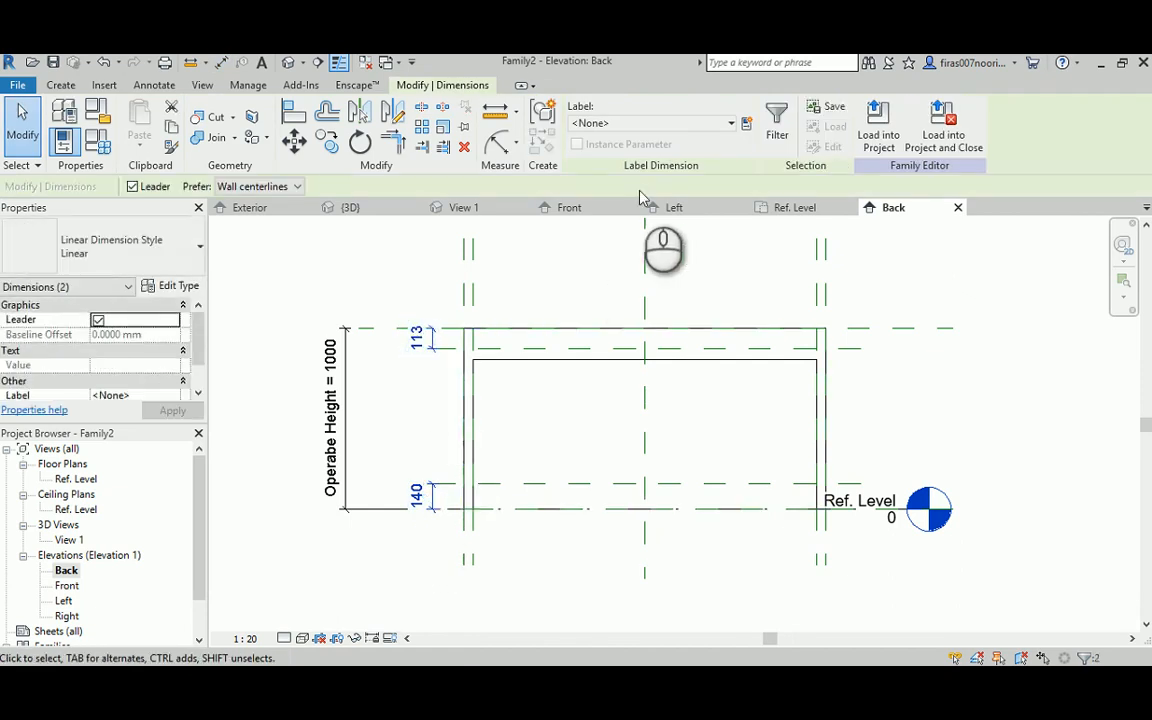
pyautogui.click(733, 124)
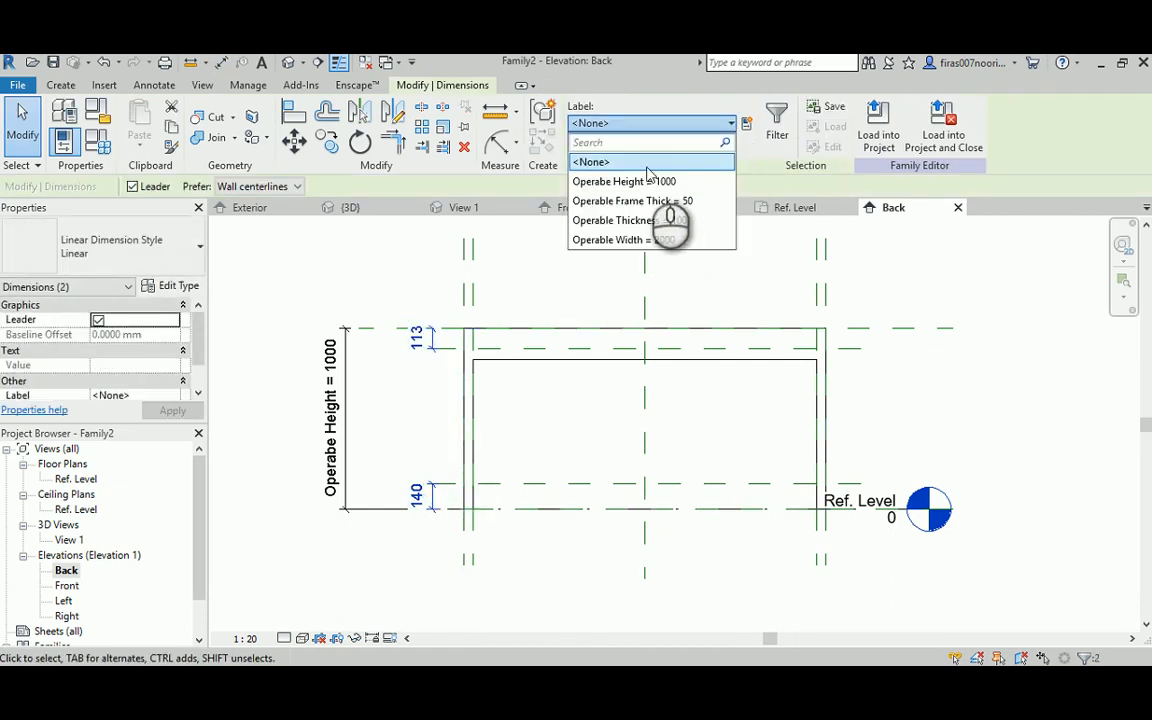
pyautogui.click(615, 222)
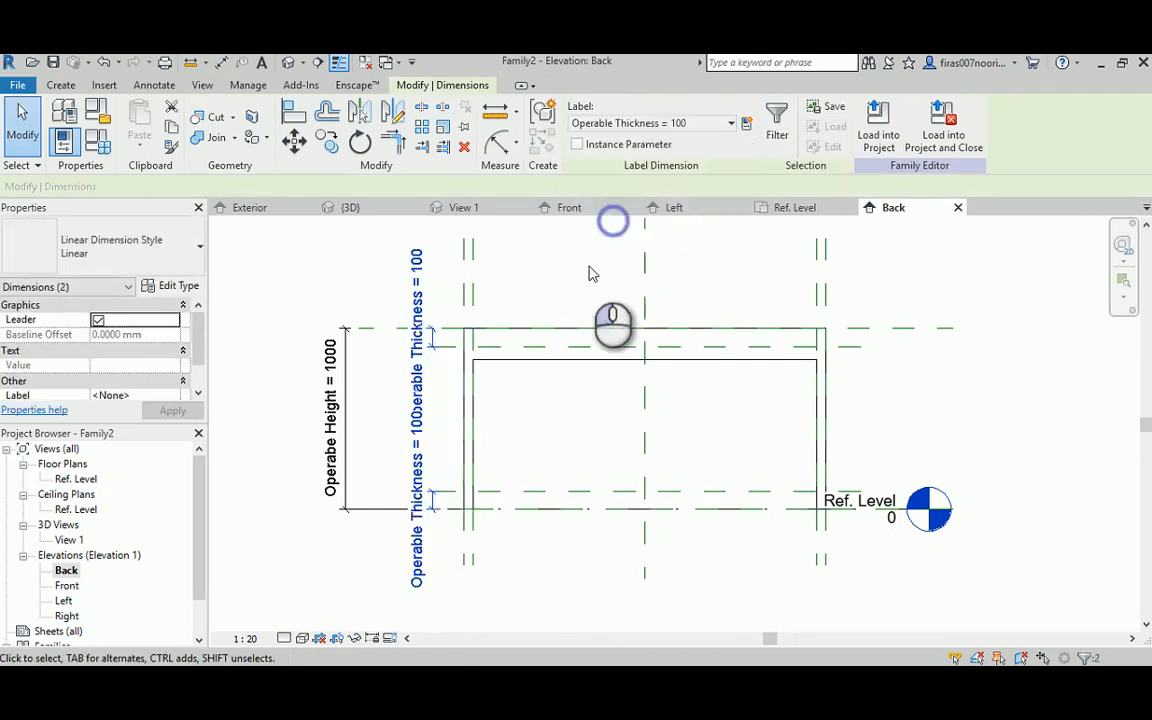
pyautogui.click(533, 400)
# Stretch the void's upper and lower edges to the two inner horizontal reference planes and lock both alignments.
pyautogui.scroll(1, 541, 509)
pyautogui.moveTo(524, 447); pyautogui.dragTo(500, 481, button='middle')
pyautogui.click(515, 371)
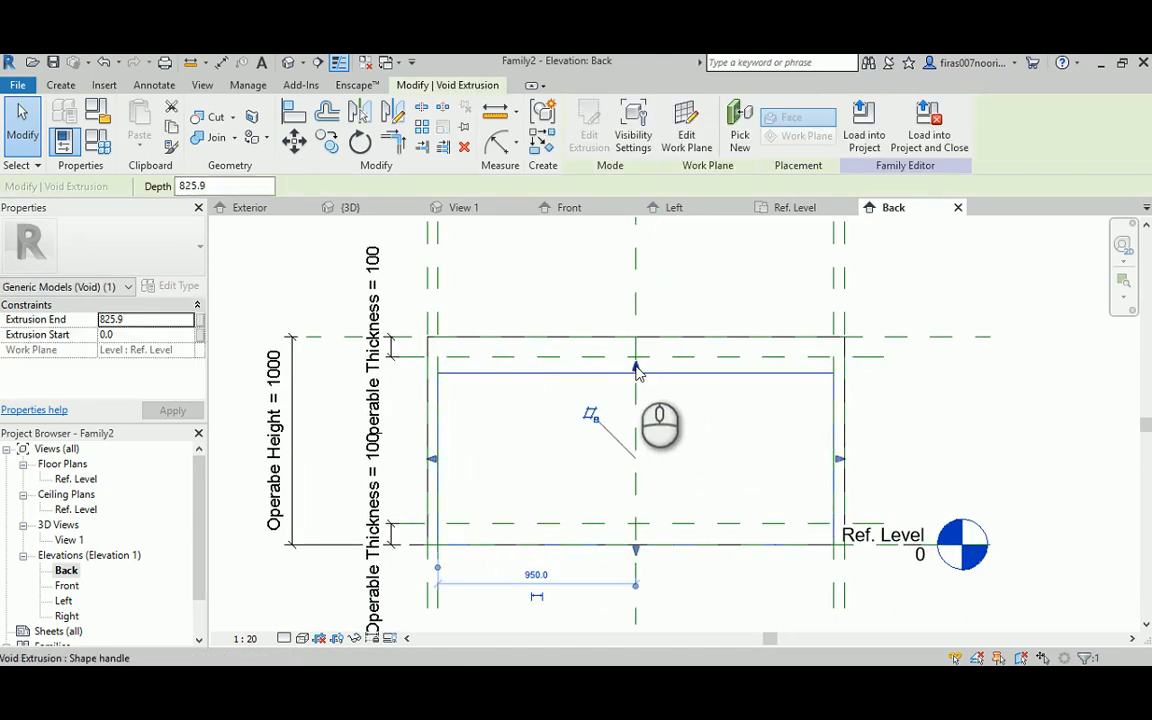
pyautogui.moveTo(637, 368); pyautogui.dragTo(637, 356)
pyautogui.click(668, 328)
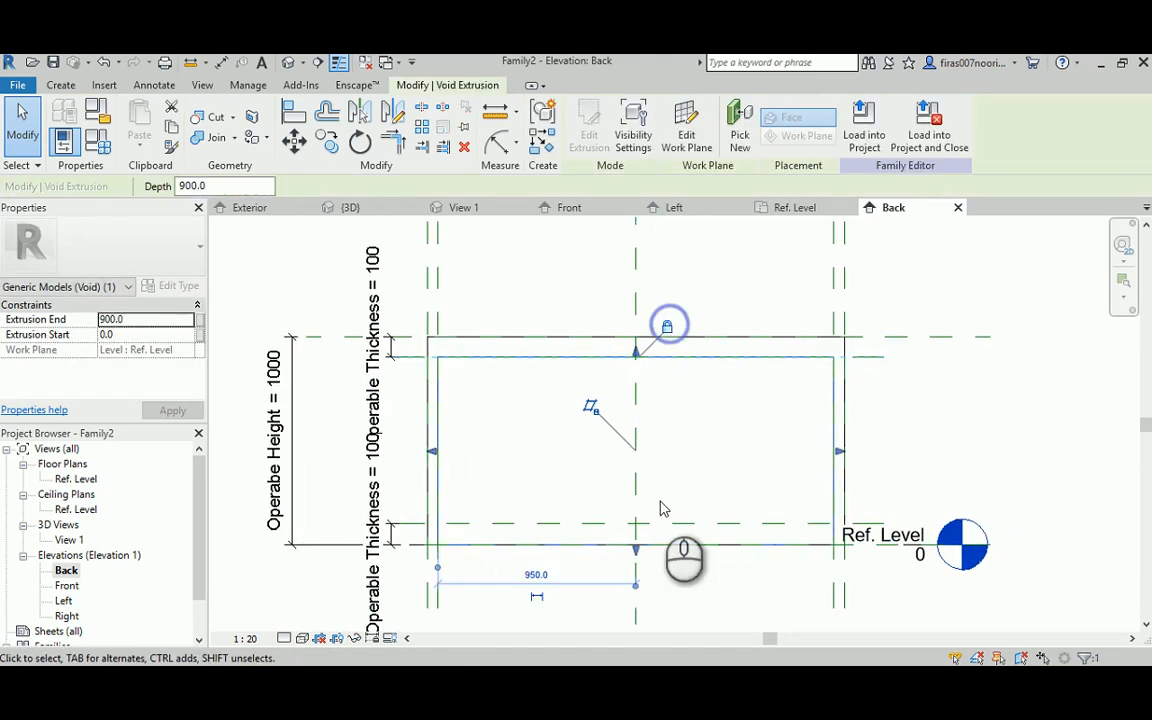
pyautogui.moveTo(636, 553); pyautogui.dragTo(636, 524)
pyautogui.click(609, 552)
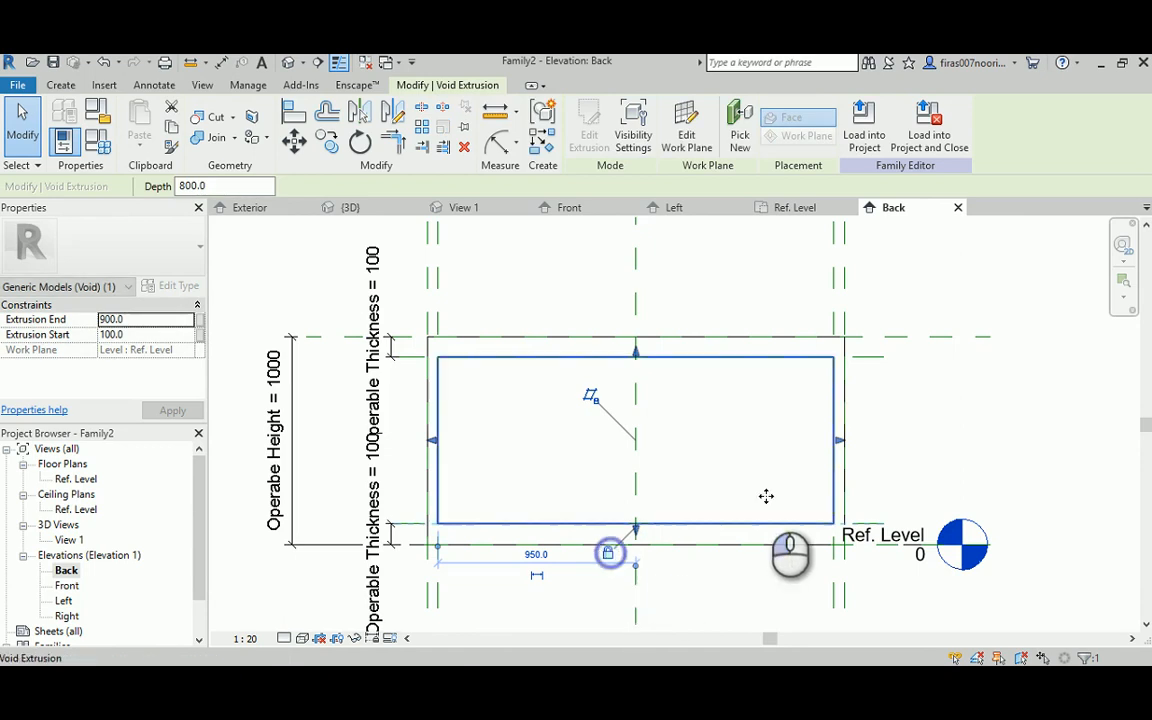
pyautogui.click(939, 434)
# Open the default 3D view, set its visual style to Shaded and inspect the frame opening from the front.
pyautogui.click(289, 62)
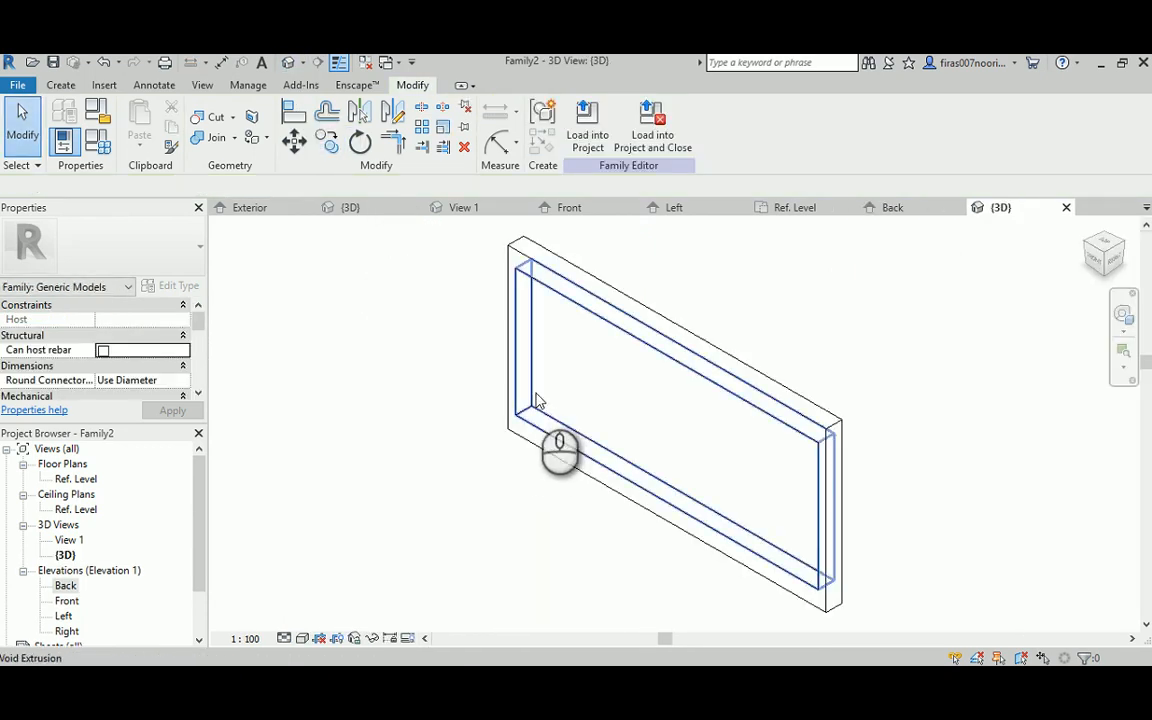
pyautogui.click(303, 638)
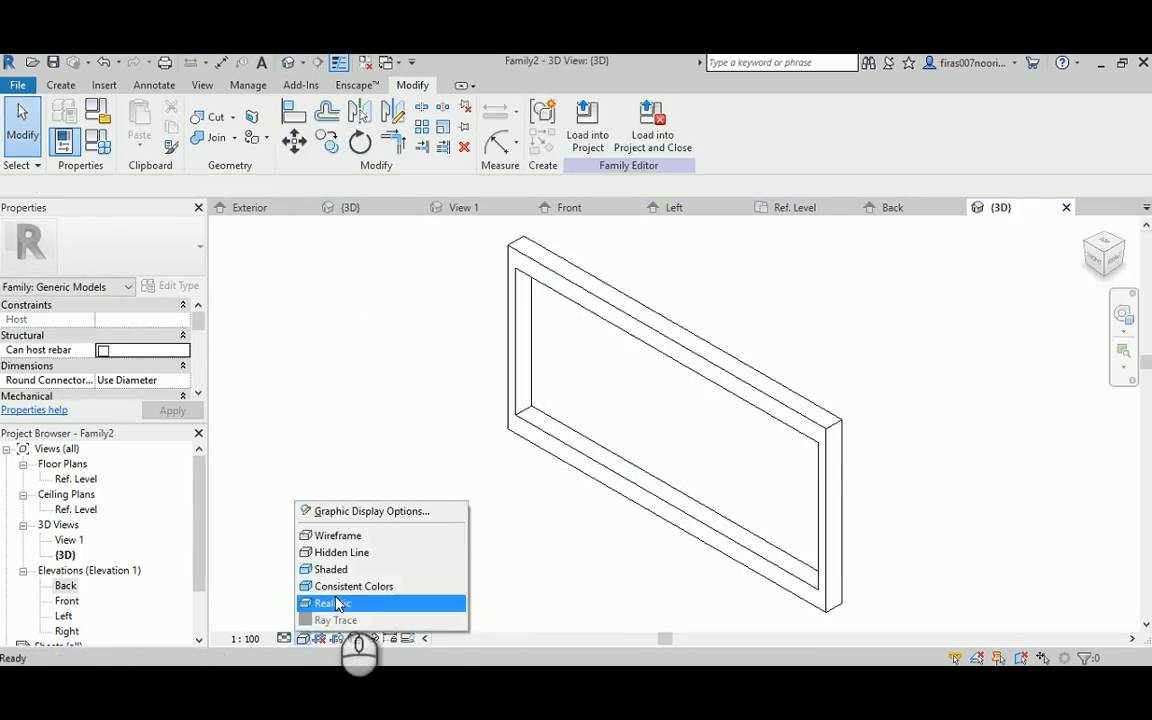
pyautogui.click(331, 569)
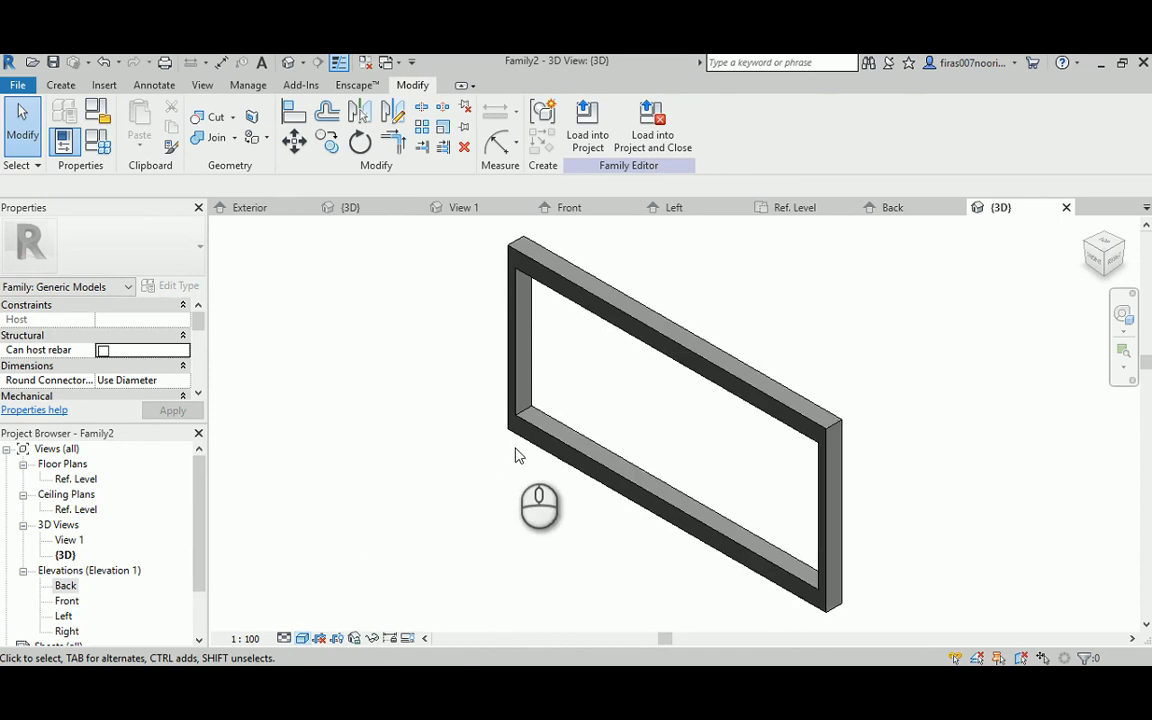
pyautogui.scroll(1, 519, 455)
pyautogui.keyDown('shift'); pyautogui.moveTo(600, 418); pyautogui.dragTo(730, 293, button='middle'); pyautogui.keyUp('shift')
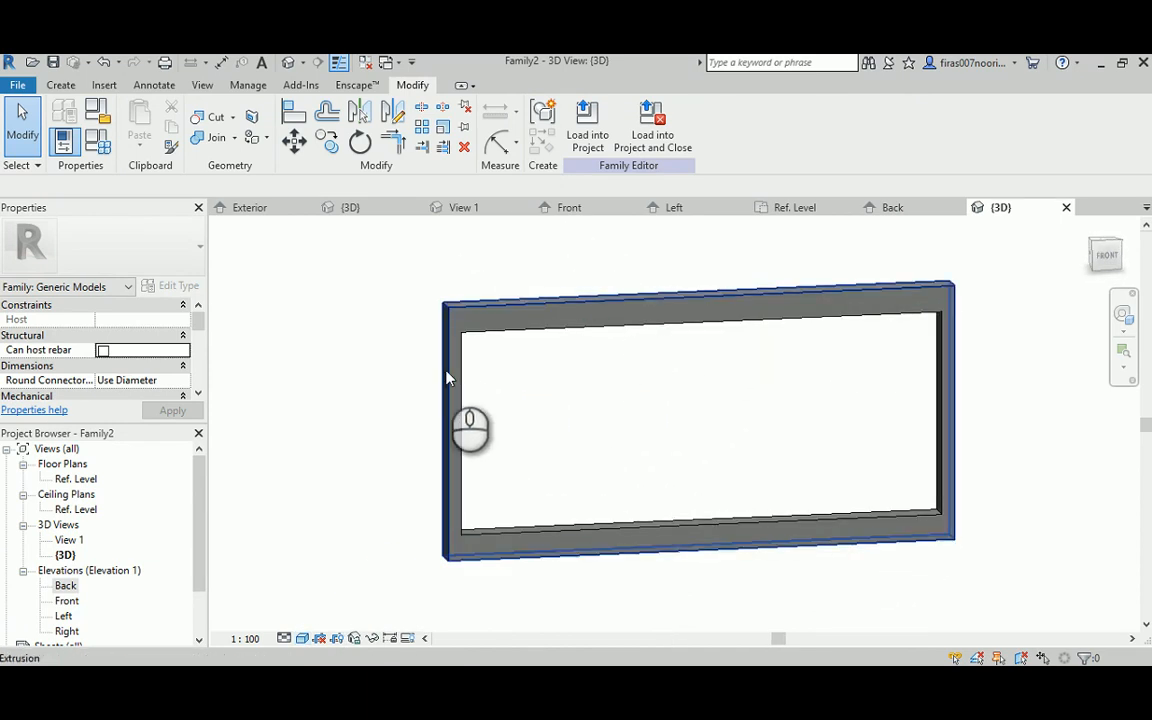
# Return to the Back elevation and set its view scale to 1:10.
pyautogui.doubleClick(63, 586)
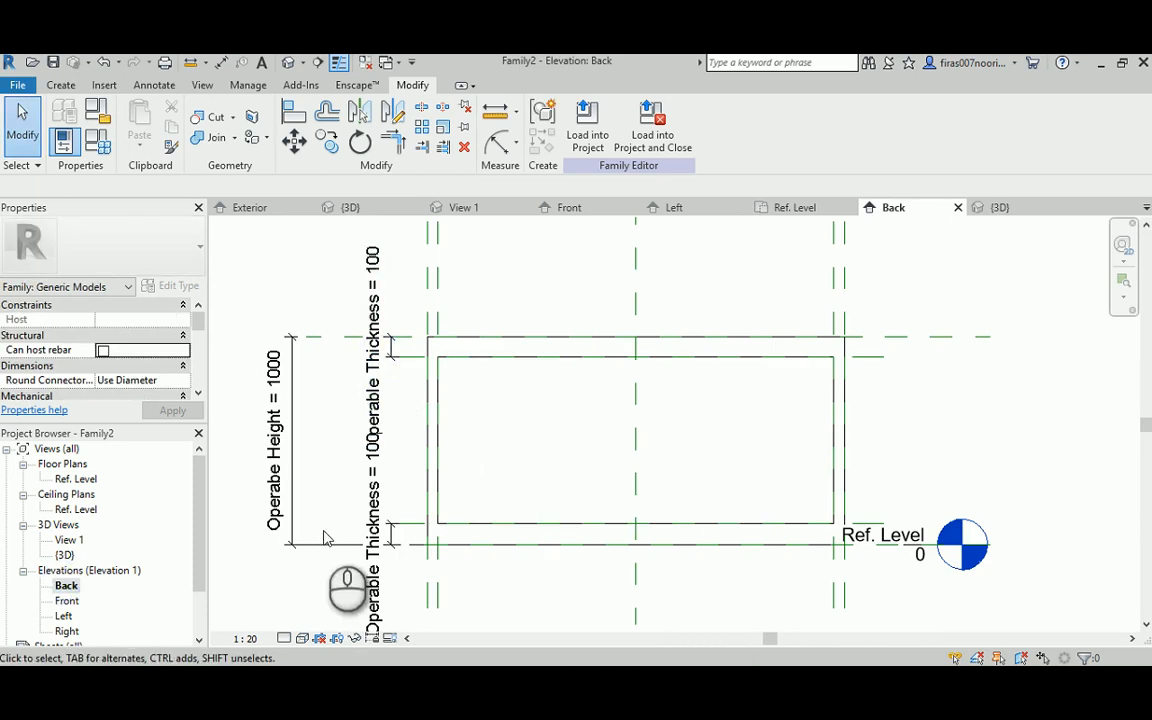
pyautogui.click(240, 638)
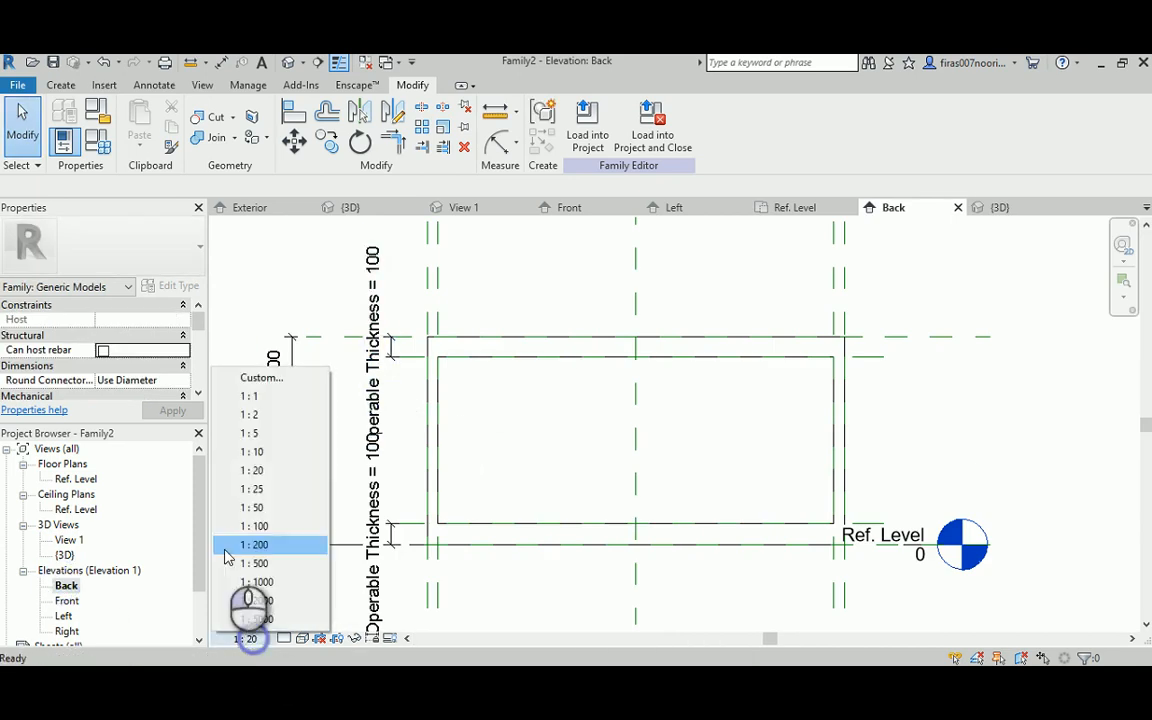
pyautogui.click(270, 452)
pyautogui.scroll(2, 390, 445)
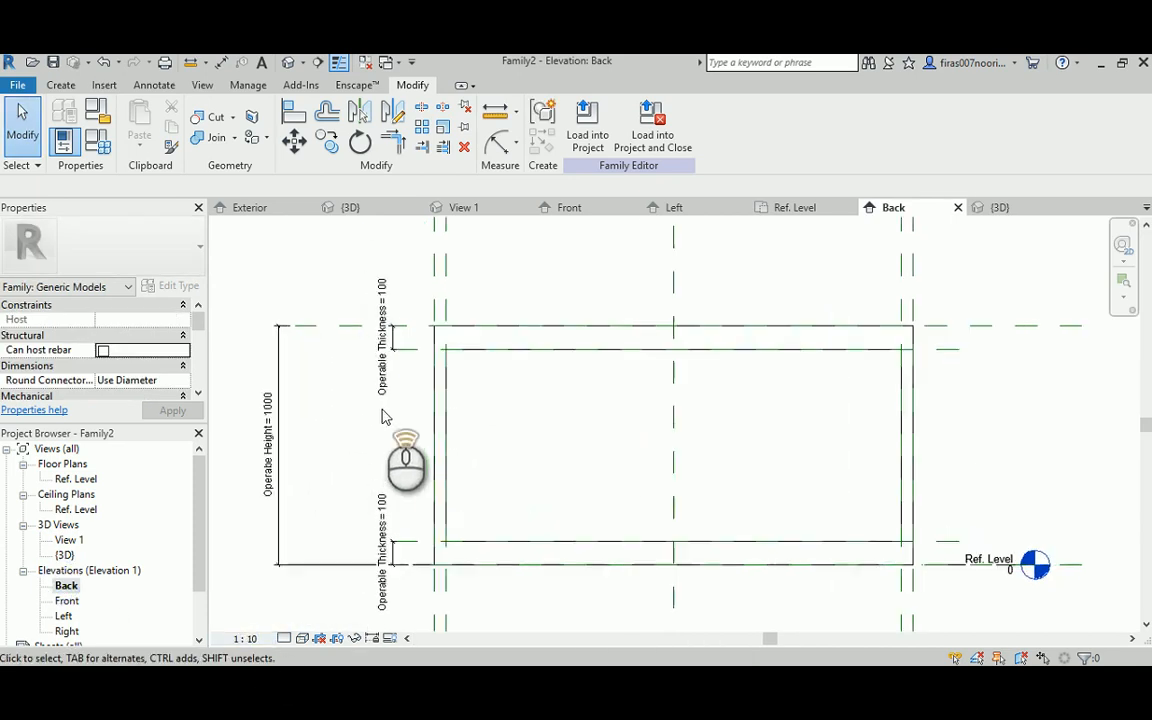
pyautogui.moveTo(388, 417); pyautogui.dragTo(392, 432, button='middle')
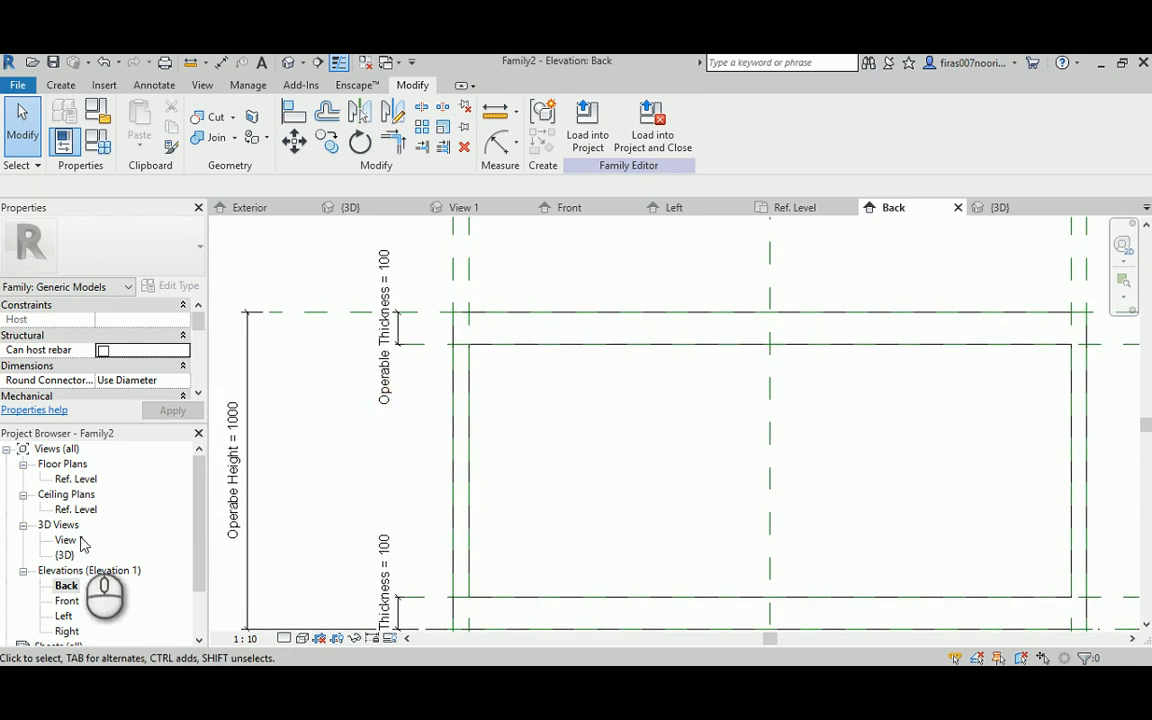
# Relabel the lower and upper vertical edge dimensions of the frame with the Operable Frame Thick = 50 parameter.
pyautogui.click(78, 480)
pyautogui.click(356, 383)
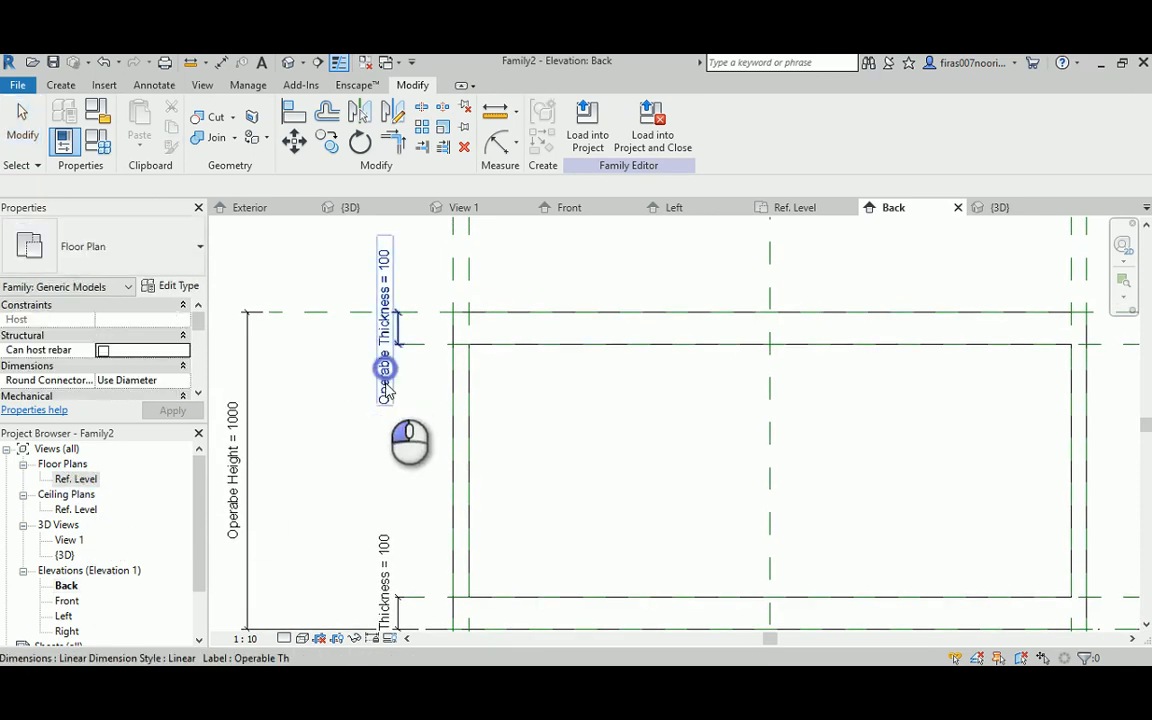
pyautogui.click(387, 553)
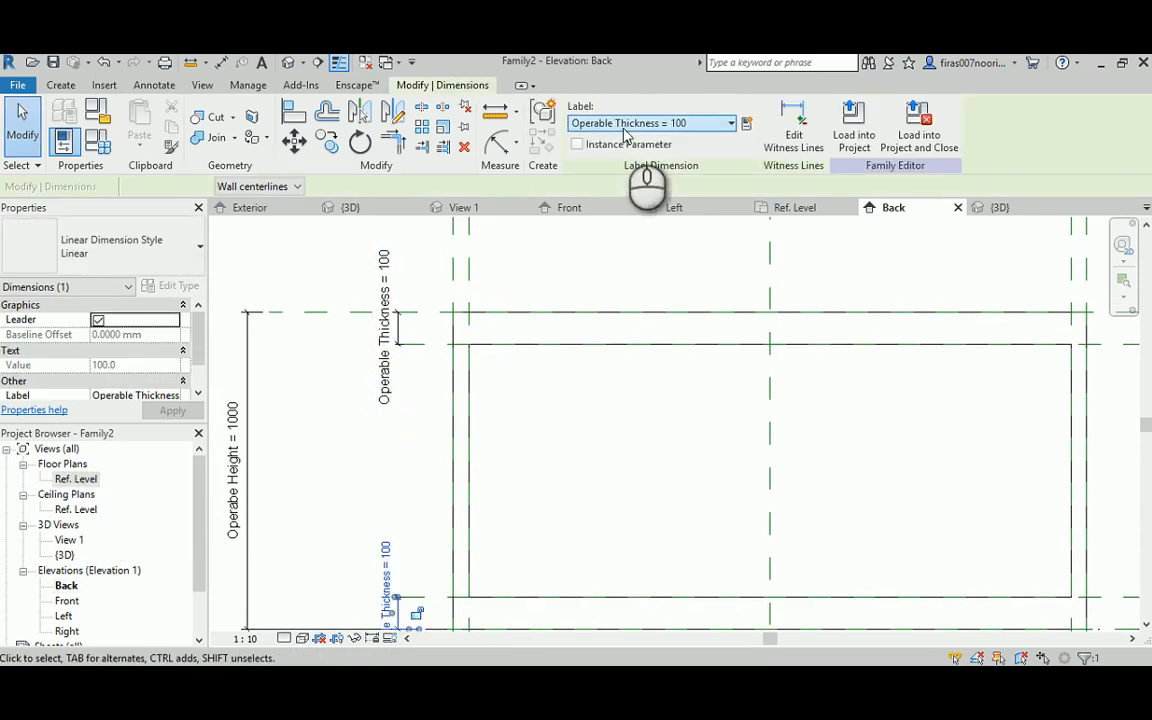
pyautogui.click(731, 123)
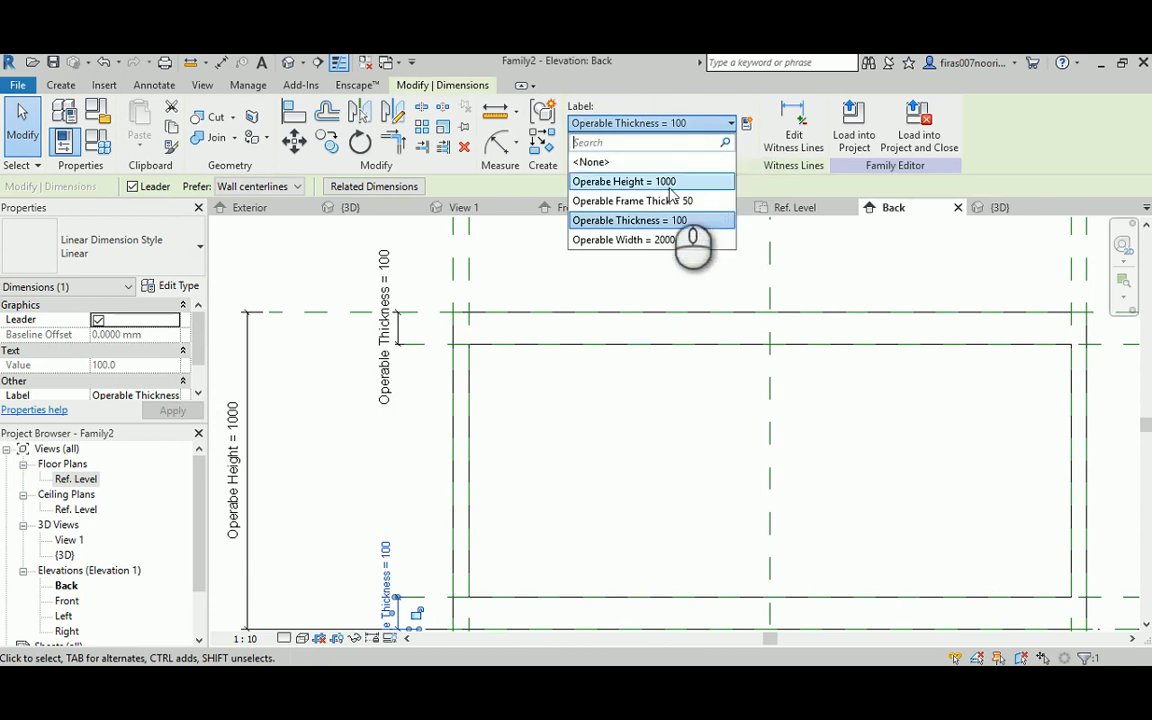
pyautogui.click(605, 201)
pyautogui.click(573, 424)
pyautogui.moveTo(615, 469); pyautogui.dragTo(612, 401, button='middle')
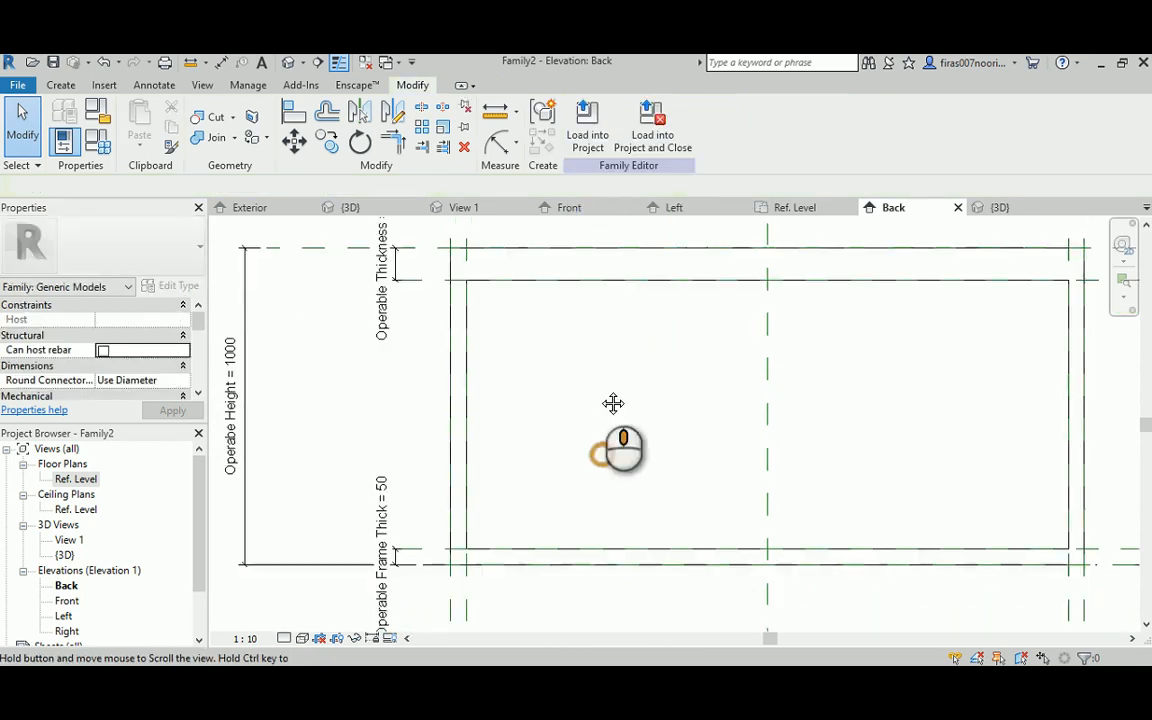
pyautogui.click(398, 311)
pyautogui.click(578, 125)
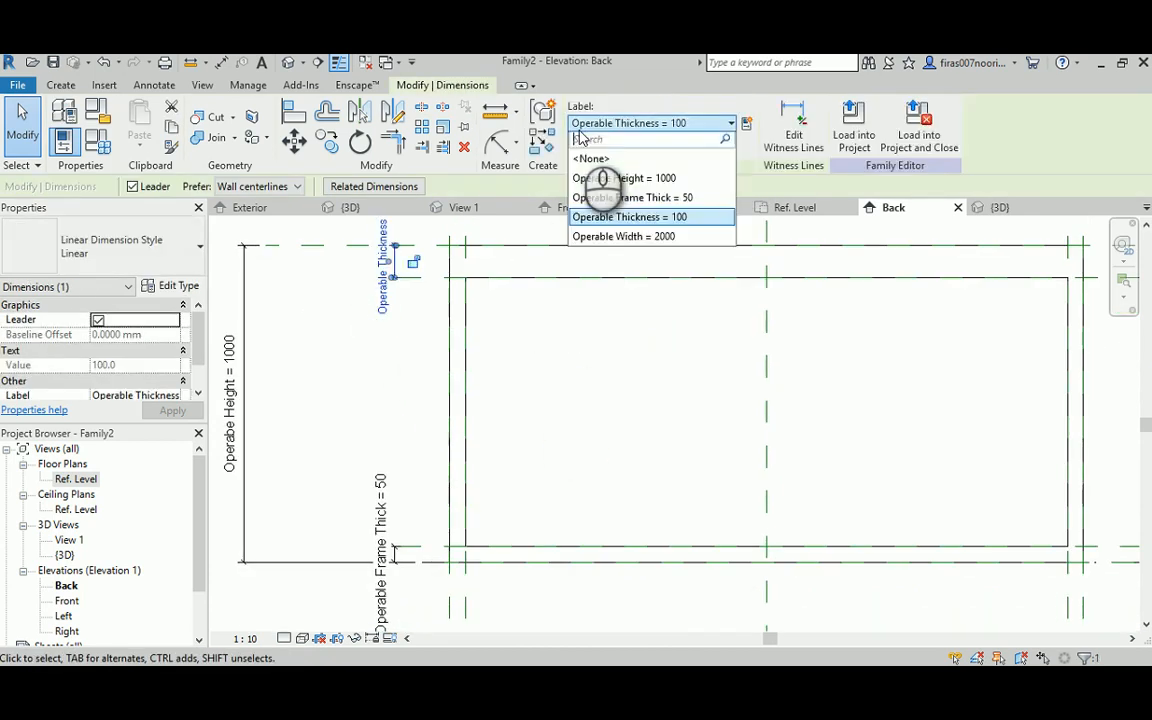
pyautogui.click(602, 198)
pyautogui.click(599, 342)
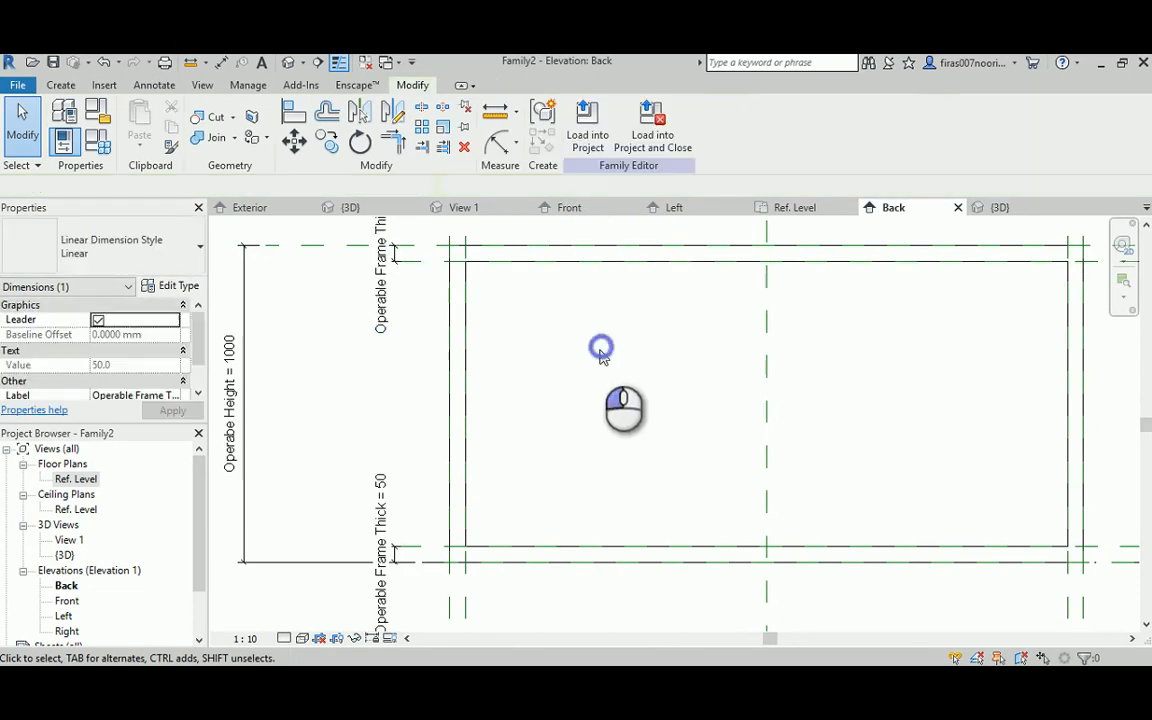
# Set the Operable Frame Thick parameter to 70 in the family types and apply it.
pyautogui.scroll(-3, 599, 368)
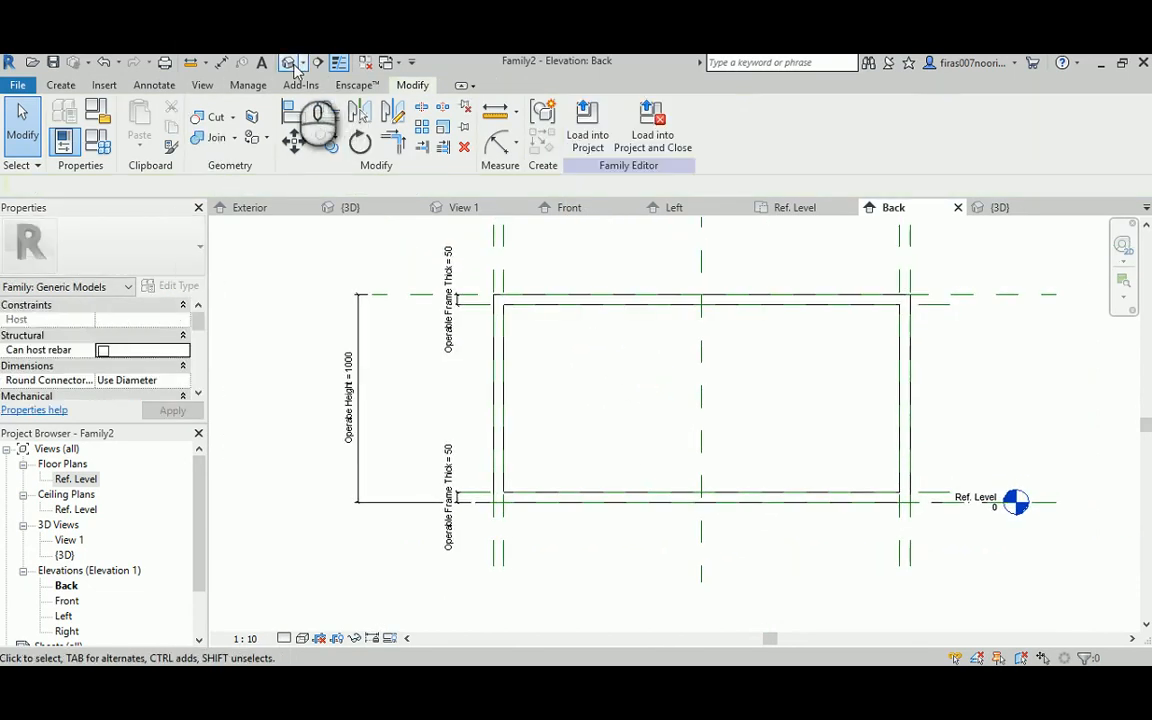
pyautogui.click(97, 140)
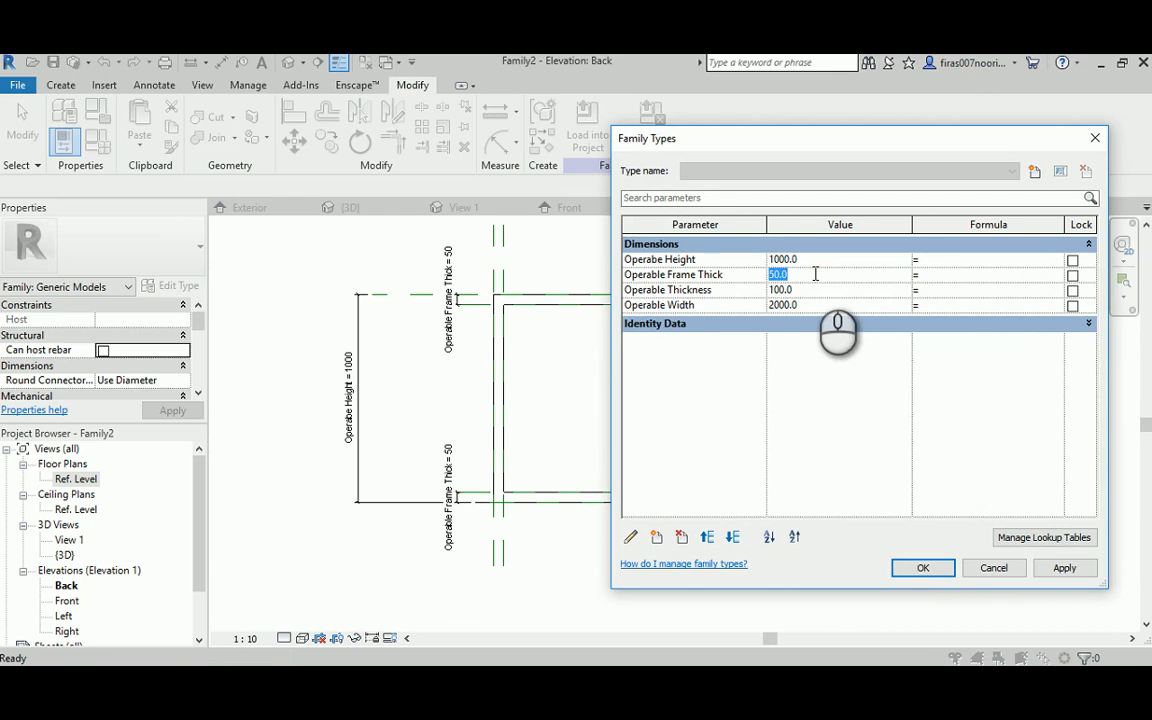
pyautogui.click(1060, 568)
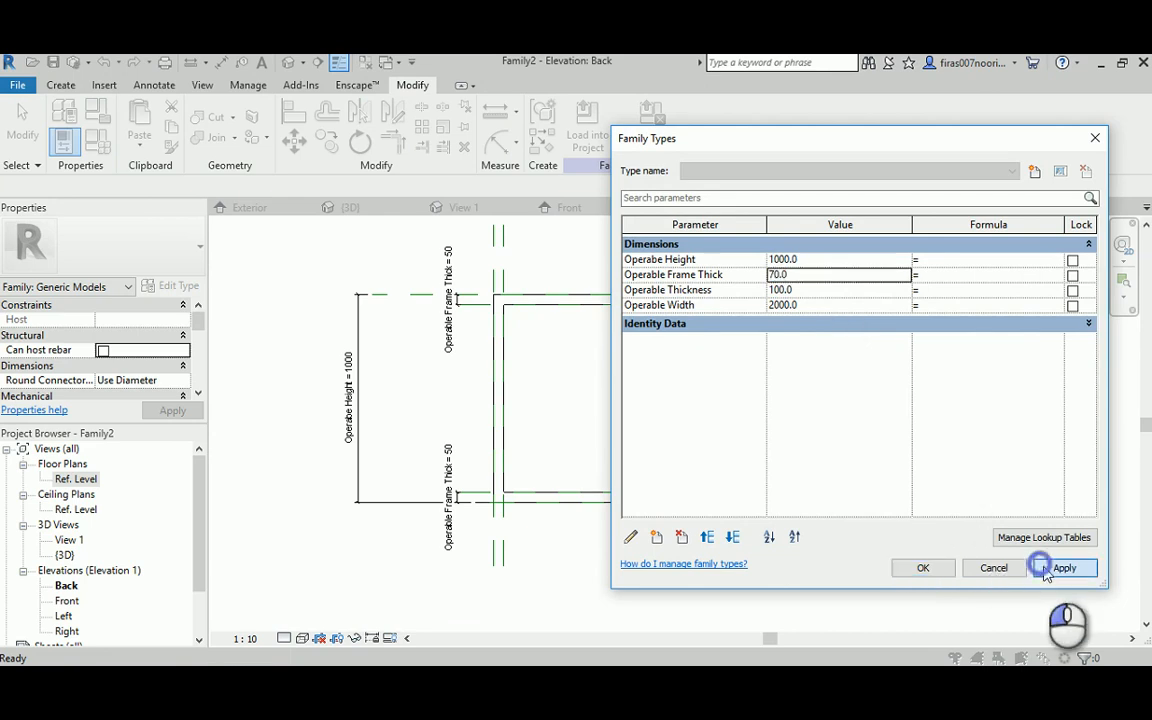
pyautogui.click(923, 568)
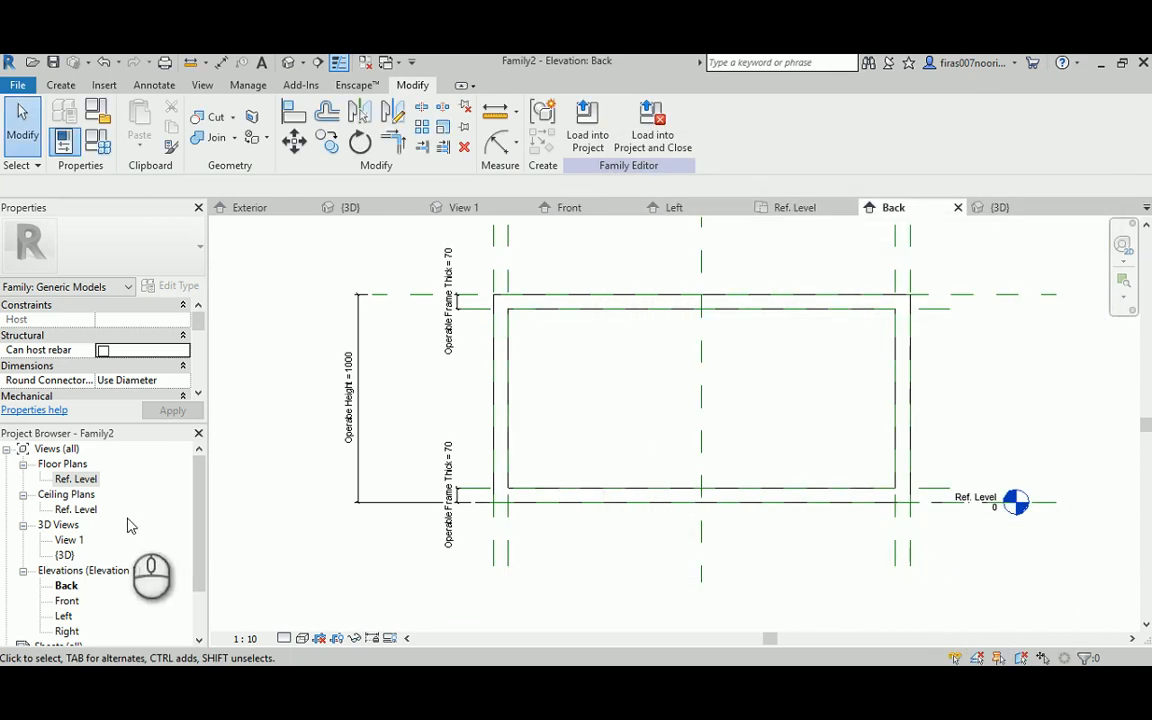
# In the Ref. Level floor plan, draw two short horizontal reference planes above and below the centre plane at the frame's left end.
pyautogui.doubleClick(86, 484)
pyautogui.moveTo(473, 380); pyautogui.dragTo(504, 385, button='middle')
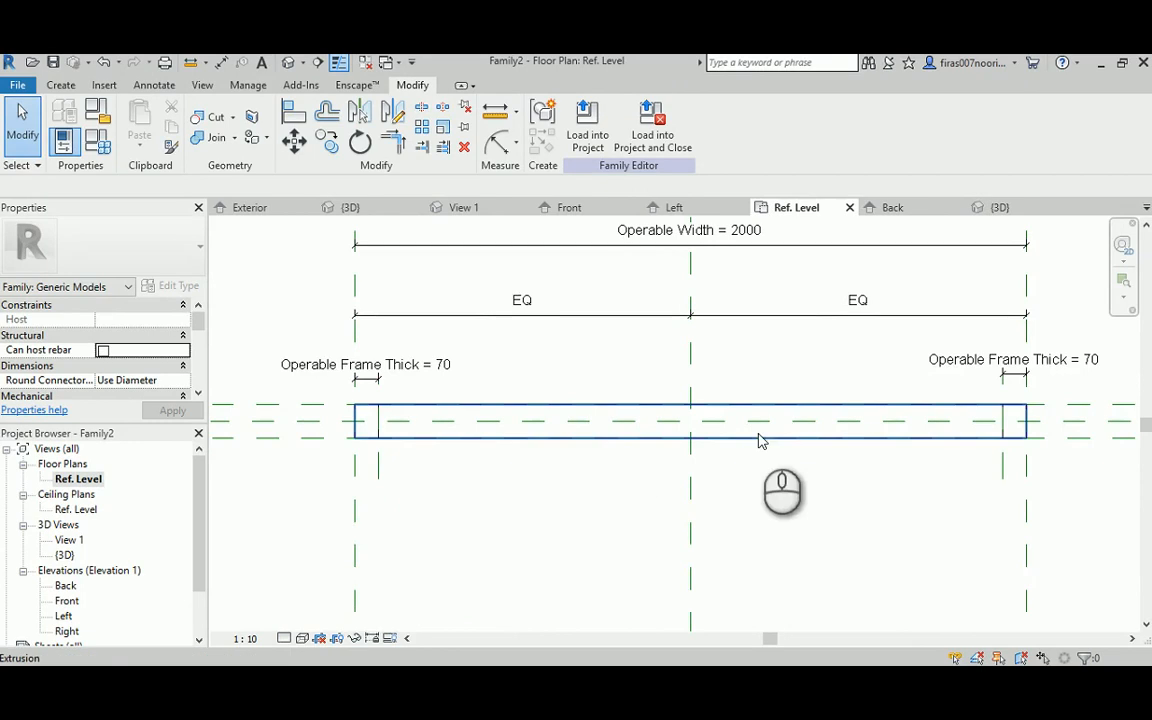
pyautogui.moveTo(832, 463); pyautogui.dragTo(842, 490, button='middle')
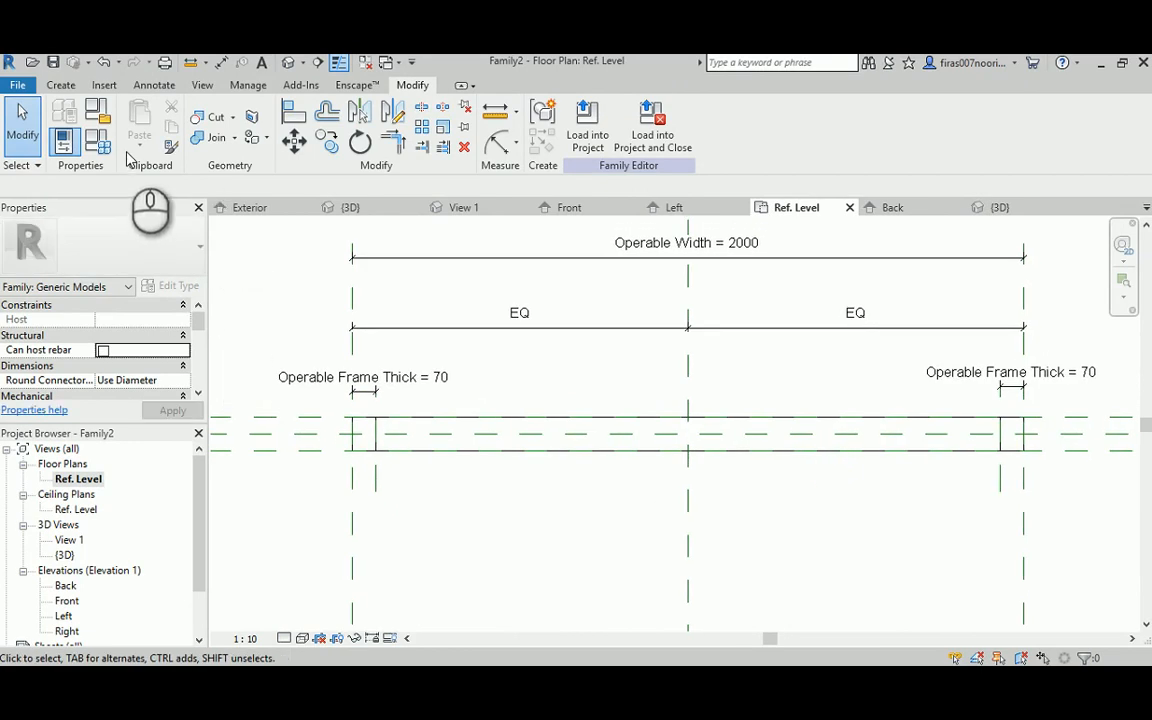
pyautogui.click(61, 85)
pyautogui.click(900, 123)
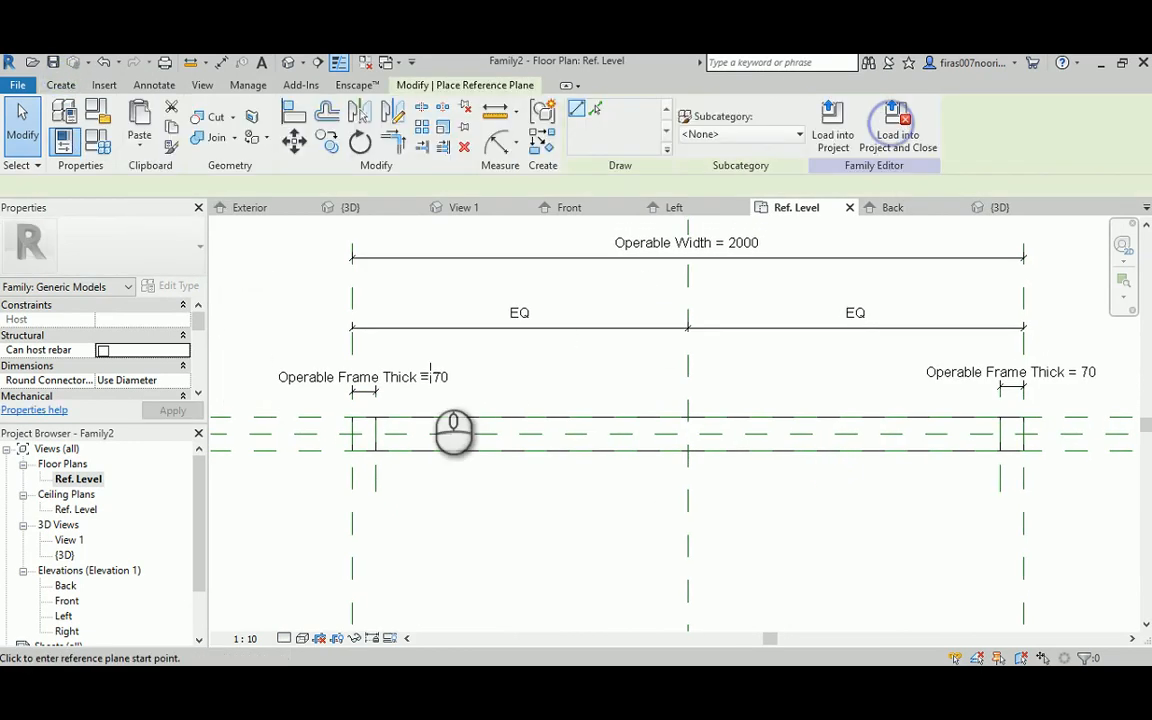
pyautogui.scroll(3, 400, 435)
pyautogui.scroll(2, 316, 444)
pyautogui.click(288, 426)
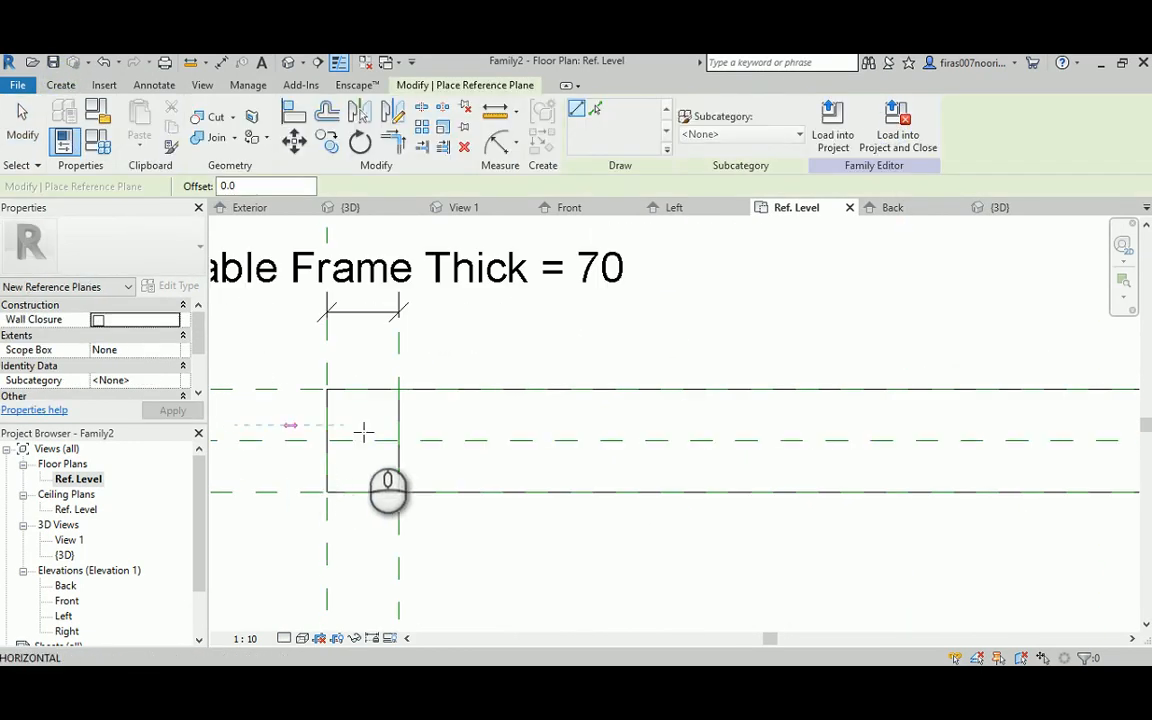
pyautogui.click(473, 427)
pyautogui.click(288, 452)
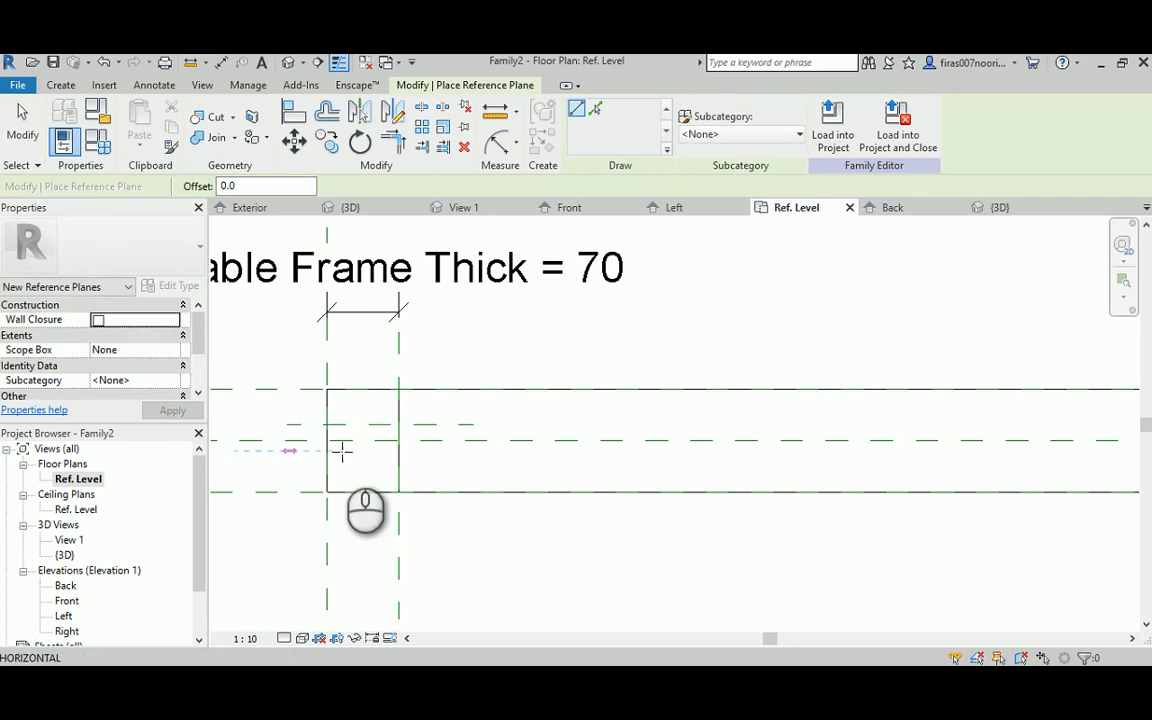
pyautogui.click(471, 453)
pyautogui.moveTo(425, 457); pyautogui.dragTo(478, 433, button='middle')
pyautogui.press('Escape')
pyautogui.press('Escape')
# Dimension the two new reference planes as equally spaced about the centre plane and add an overall dimension between them.
pyautogui.press('d')
pyautogui.press('i')
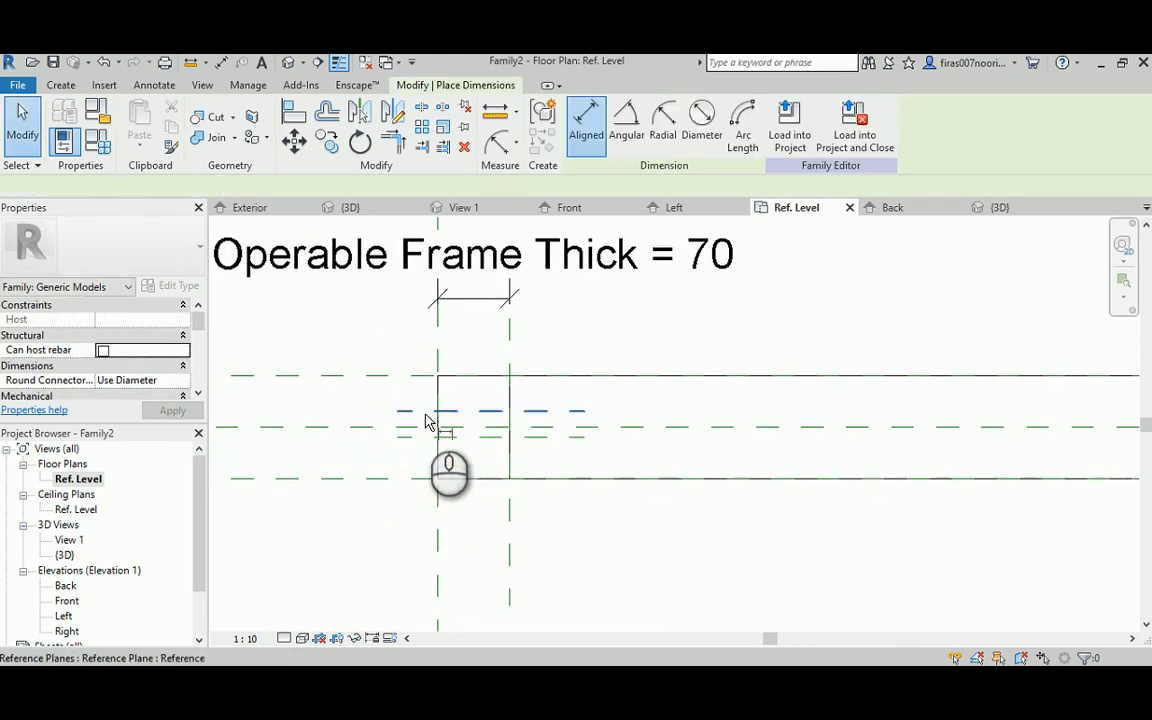
pyautogui.click(407, 428)
pyautogui.click(407, 437)
pyautogui.click(372, 450)
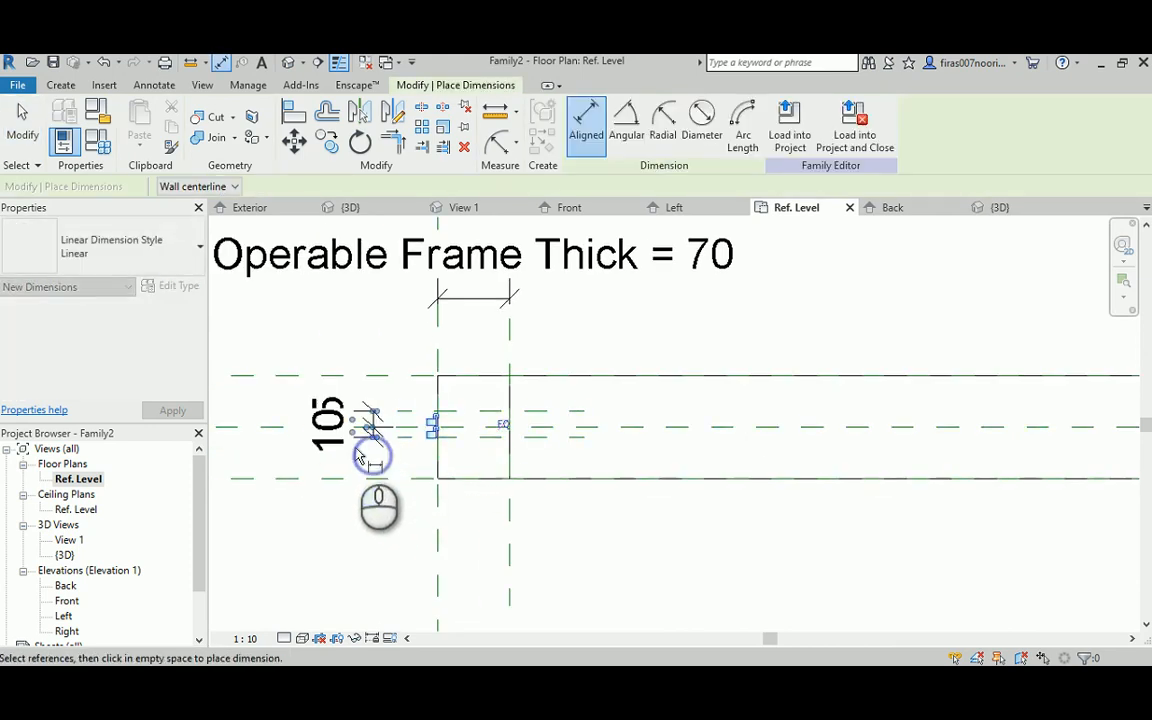
pyautogui.click(500, 430)
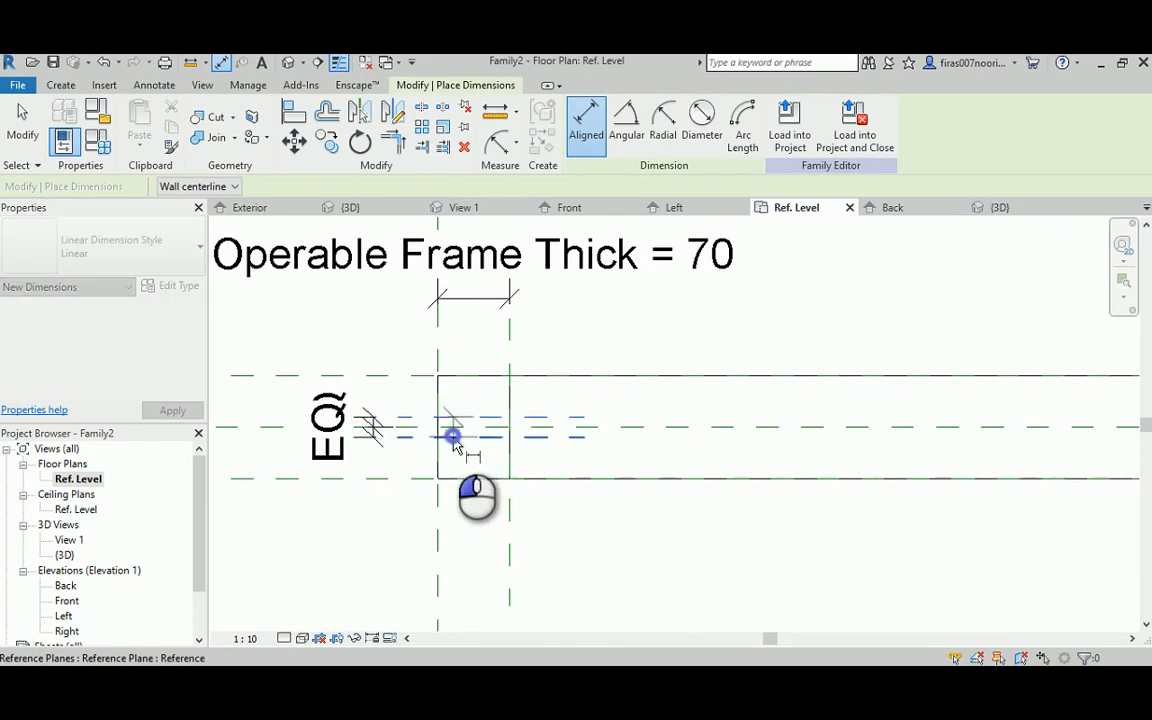
pyautogui.scroll(-1, 453, 440)
pyautogui.scroll(-1, 383, 465)
pyautogui.click(345, 480)
pyautogui.press('Escape')
pyautogui.press('Escape')
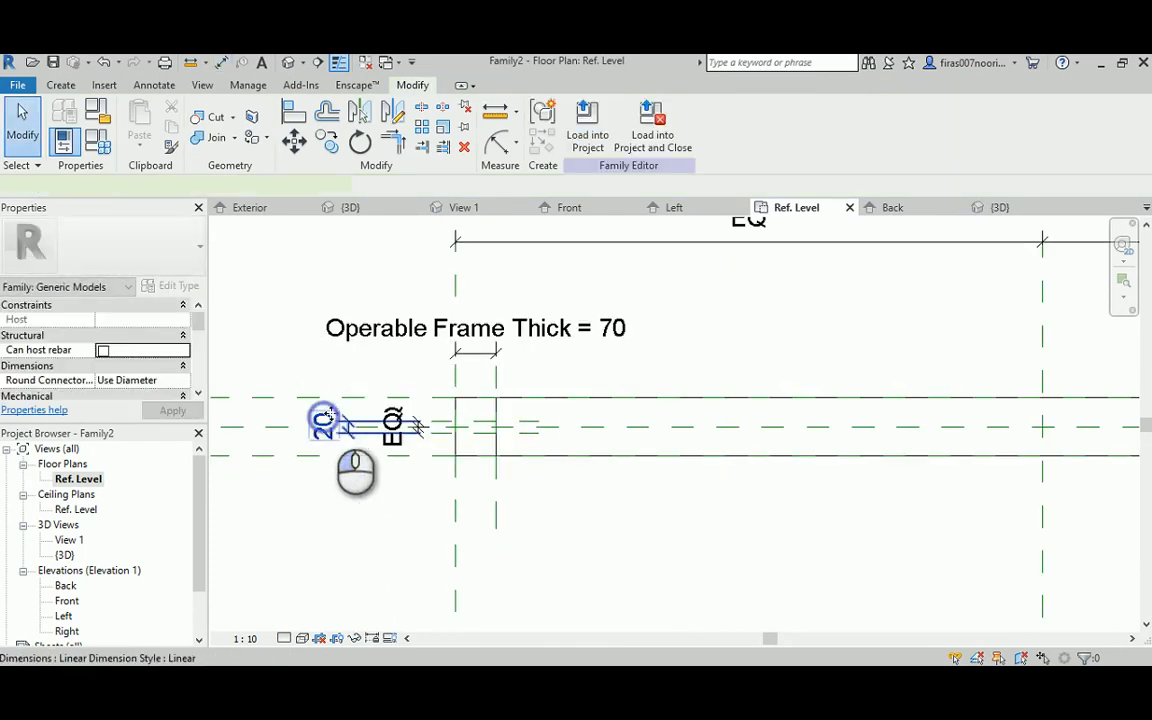
# Label the overall dimension between the two new planes with a new type parameter named Opeable Glass Thickness.
pyautogui.click(324, 420)
pyautogui.click(741, 121)
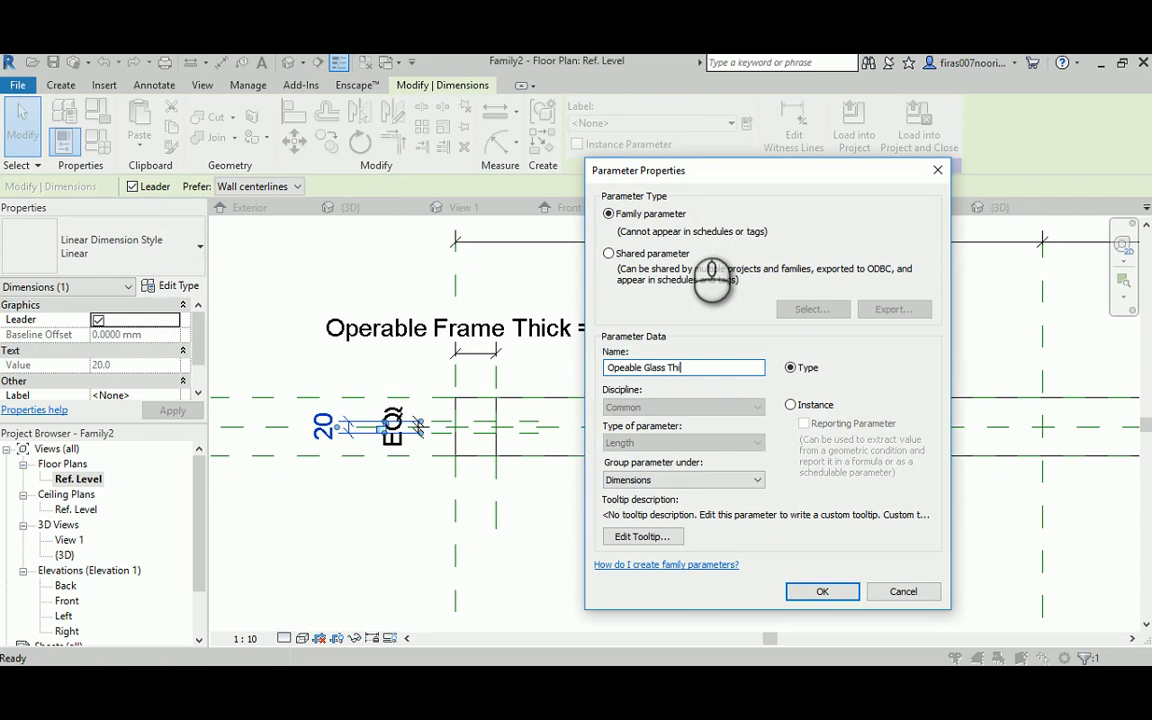
pyautogui.press('Return')
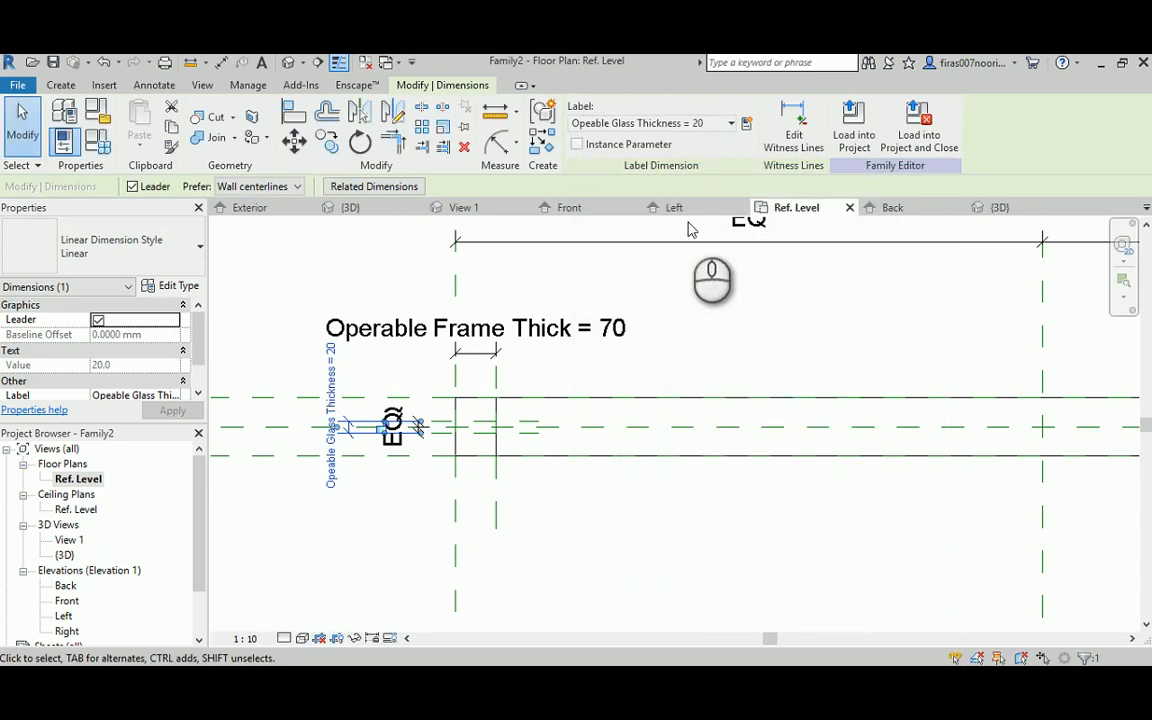
pyautogui.click(277, 597)
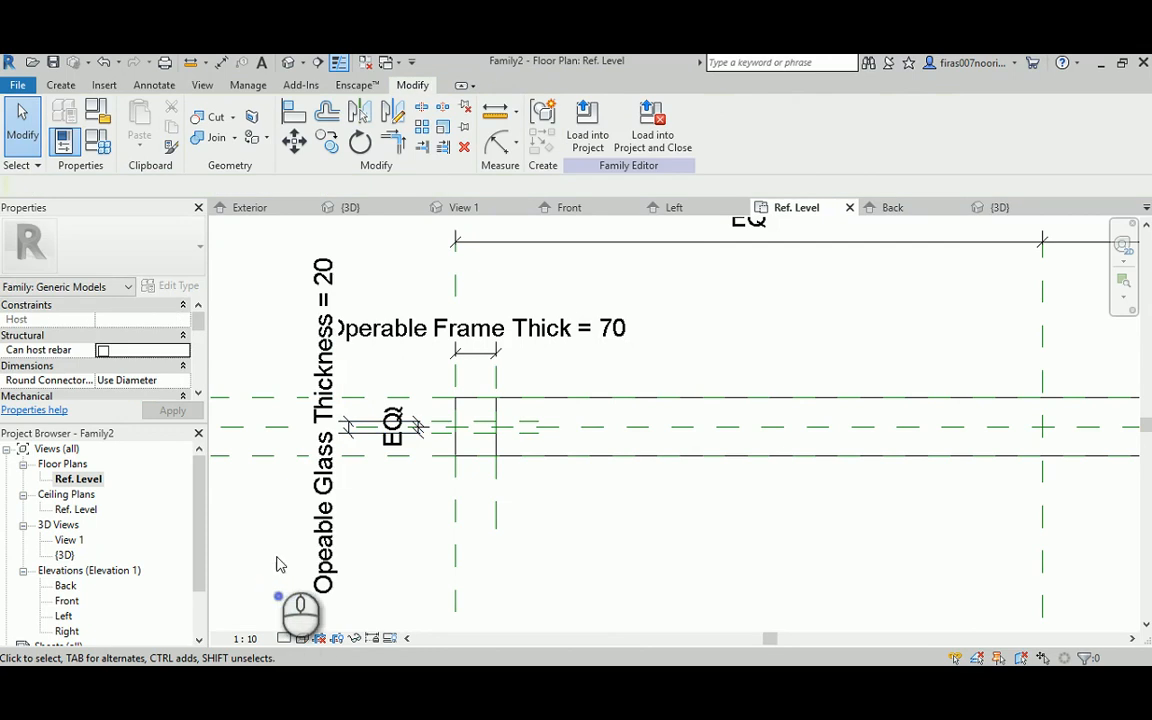
# Set the Opeable Glass Thickness parameter to 10 in the family types.
pyautogui.moveTo(273, 473); pyautogui.dragTo(408, 481, button='middle')
pyautogui.click(104, 145)
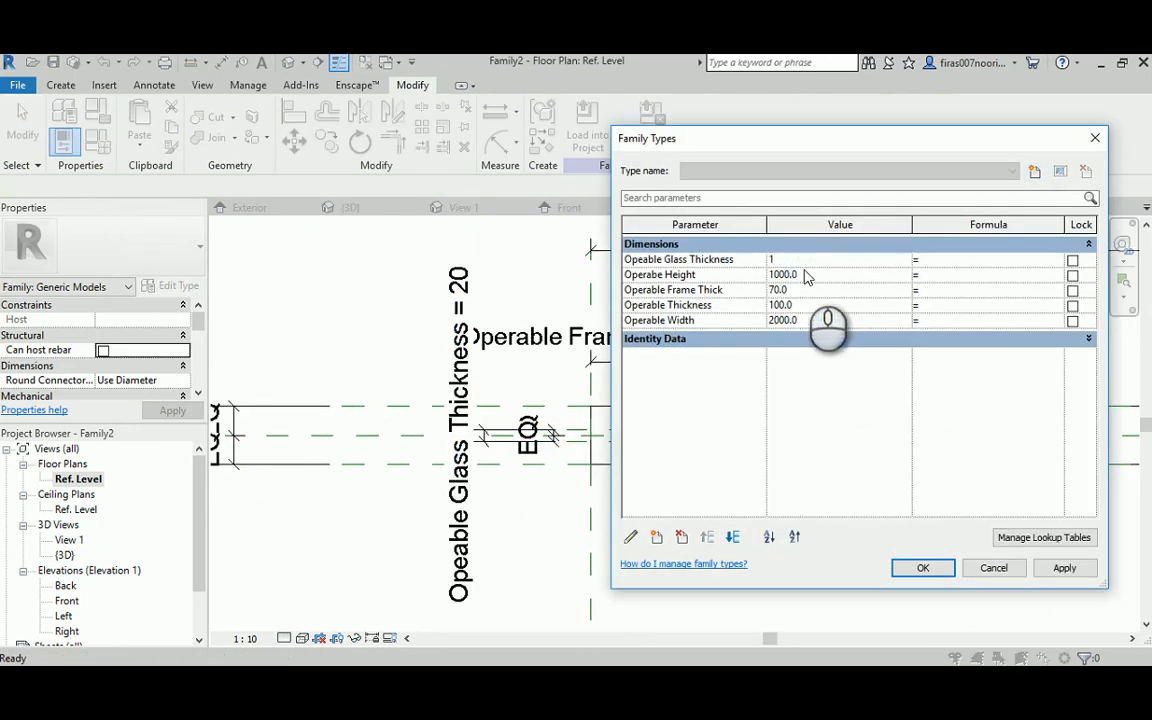
pyautogui.click(921, 568)
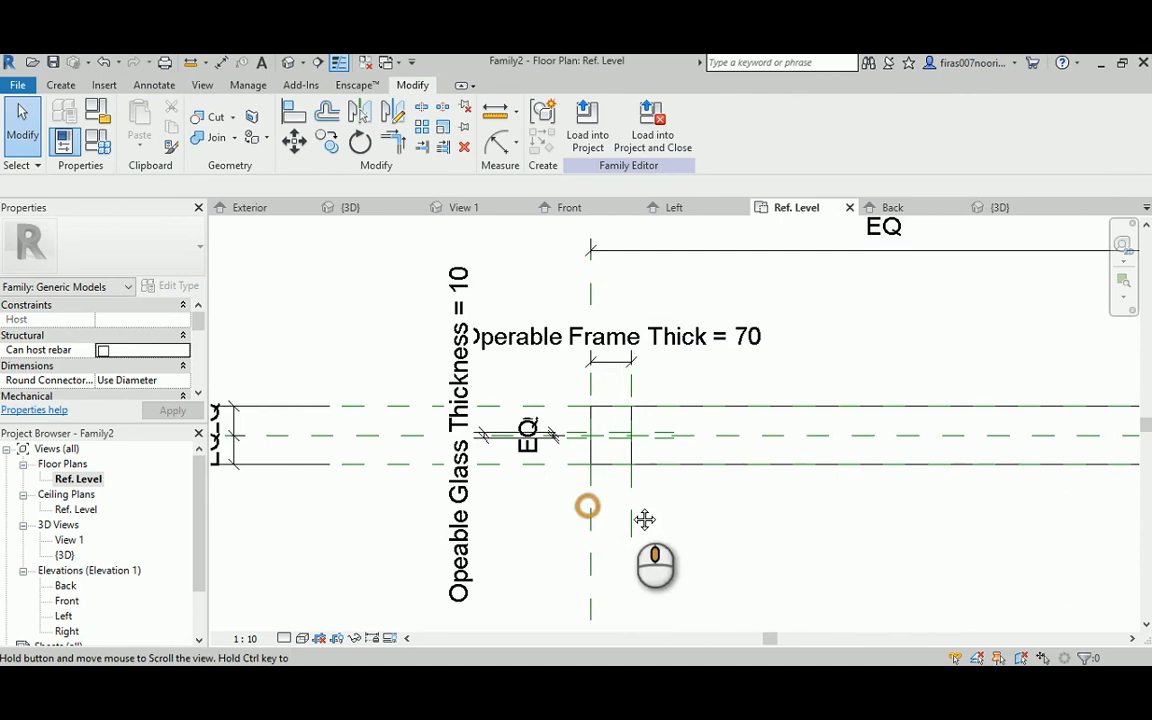
# Start a glass extrusion and pick sketch lines locked to the two glass-thickness planes and both inner vertical frame planes.
pyautogui.moveTo(643, 522); pyautogui.dragTo(548, 489, button='middle')
pyautogui.scroll(2, 548, 490)
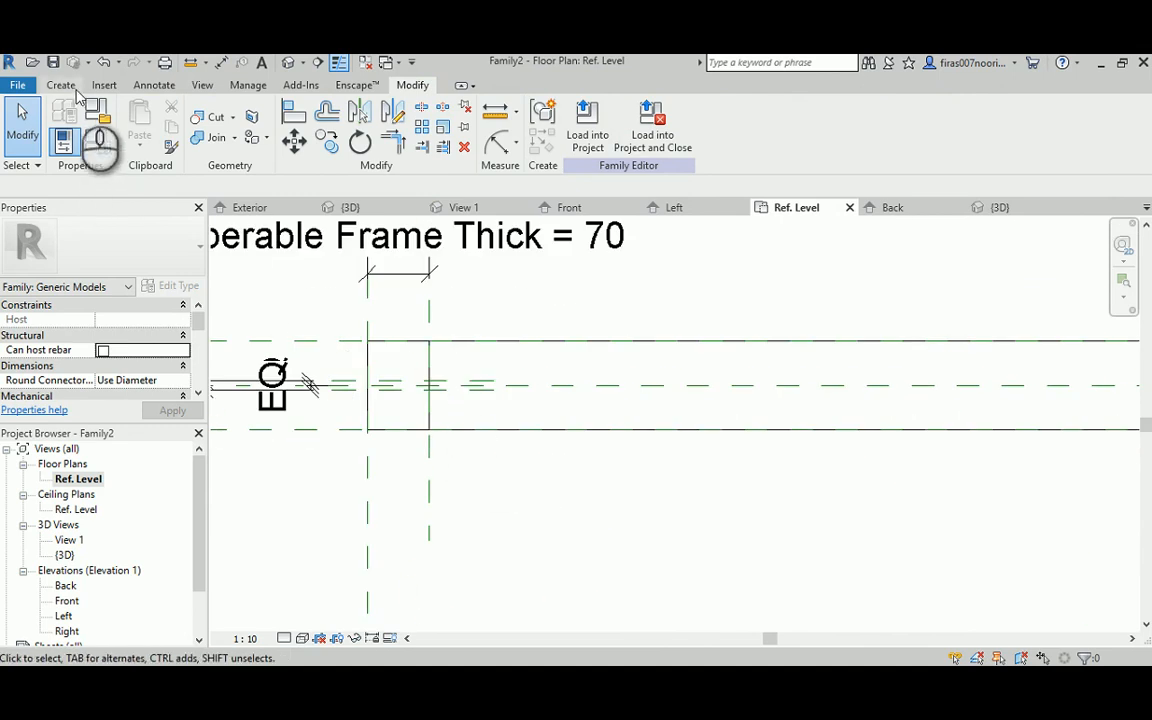
pyautogui.click(60, 85)
pyautogui.click(141, 120)
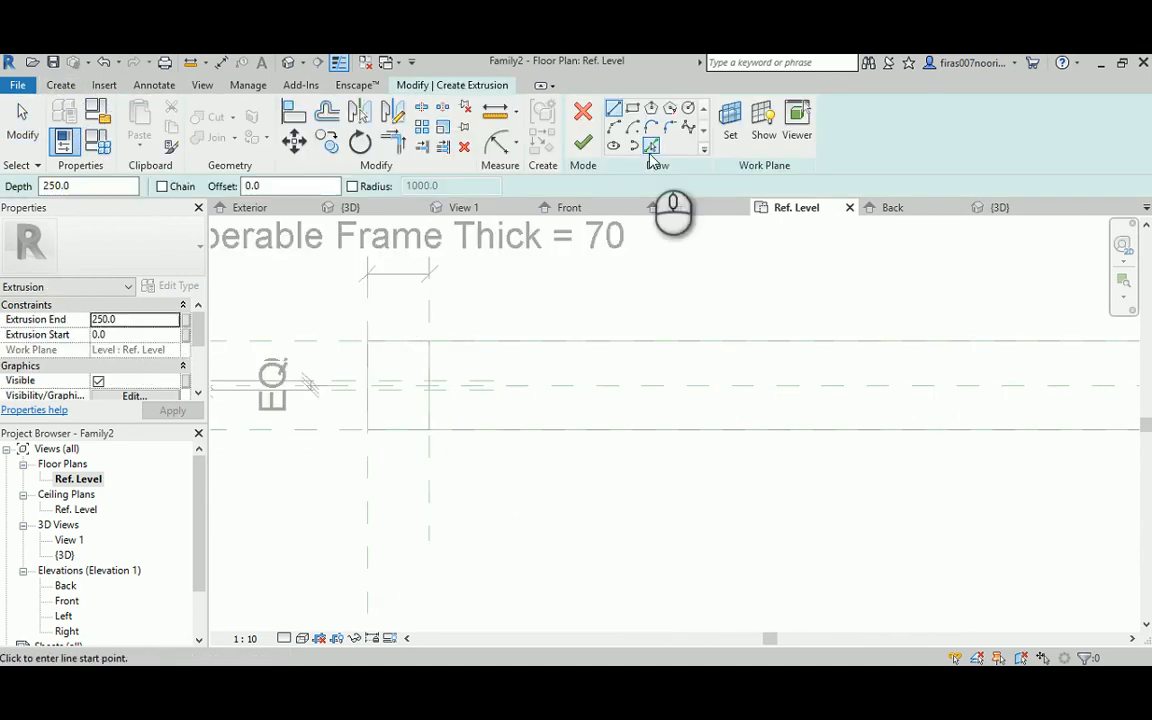
pyautogui.click(651, 146)
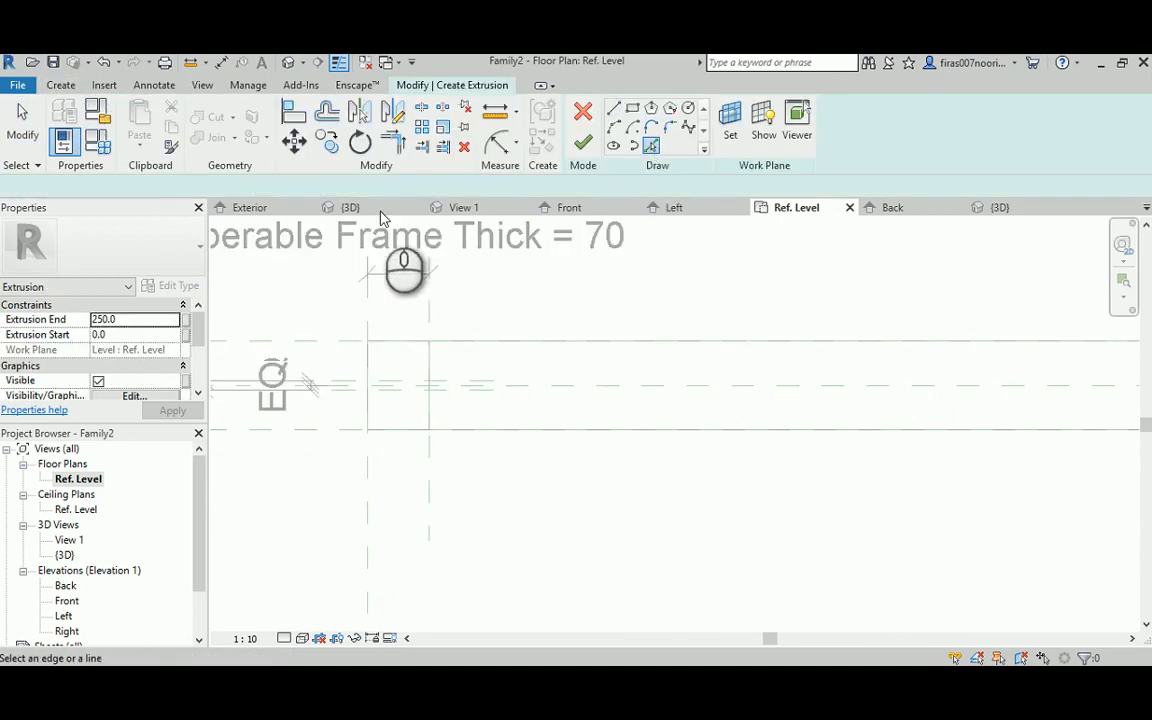
pyautogui.click(444, 393)
pyautogui.click(429, 450)
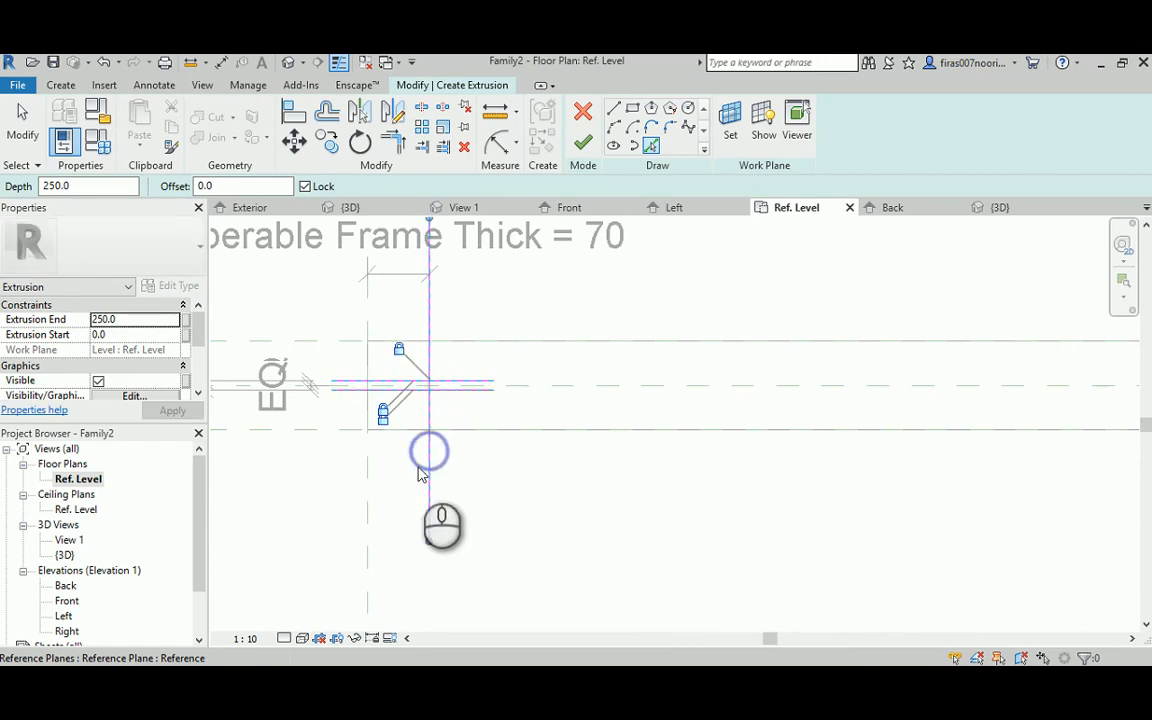
pyautogui.scroll(-3, 421, 473)
pyautogui.moveTo(695, 502); pyautogui.dragTo(309, 432, button='middle')
pyautogui.click(855, 433)
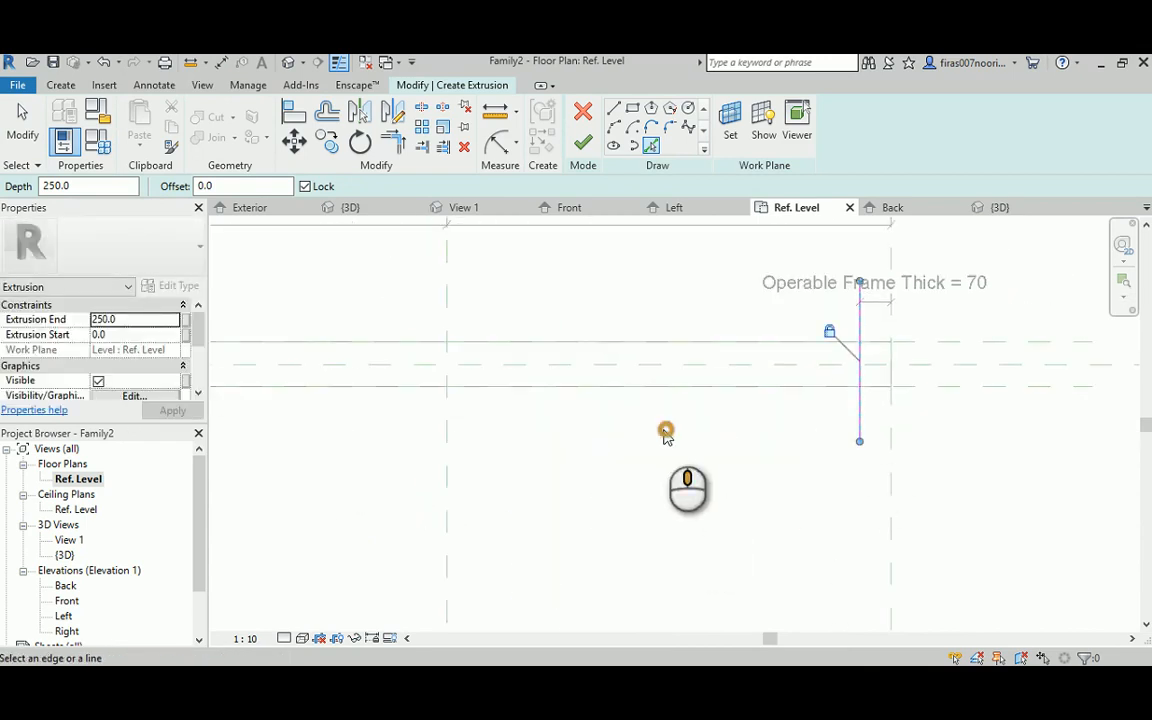
# Trim the two horizontal glass sketch lines to the left vertical line to form the profile's left corners.
pyautogui.moveTo(666, 430); pyautogui.dragTo(996, 450, button='middle')
pyautogui.moveTo(703, 405); pyautogui.dragTo(788, 419, button='middle')
pyautogui.press('t')
pyautogui.press('r')
pyautogui.scroll(5, 448, 408)
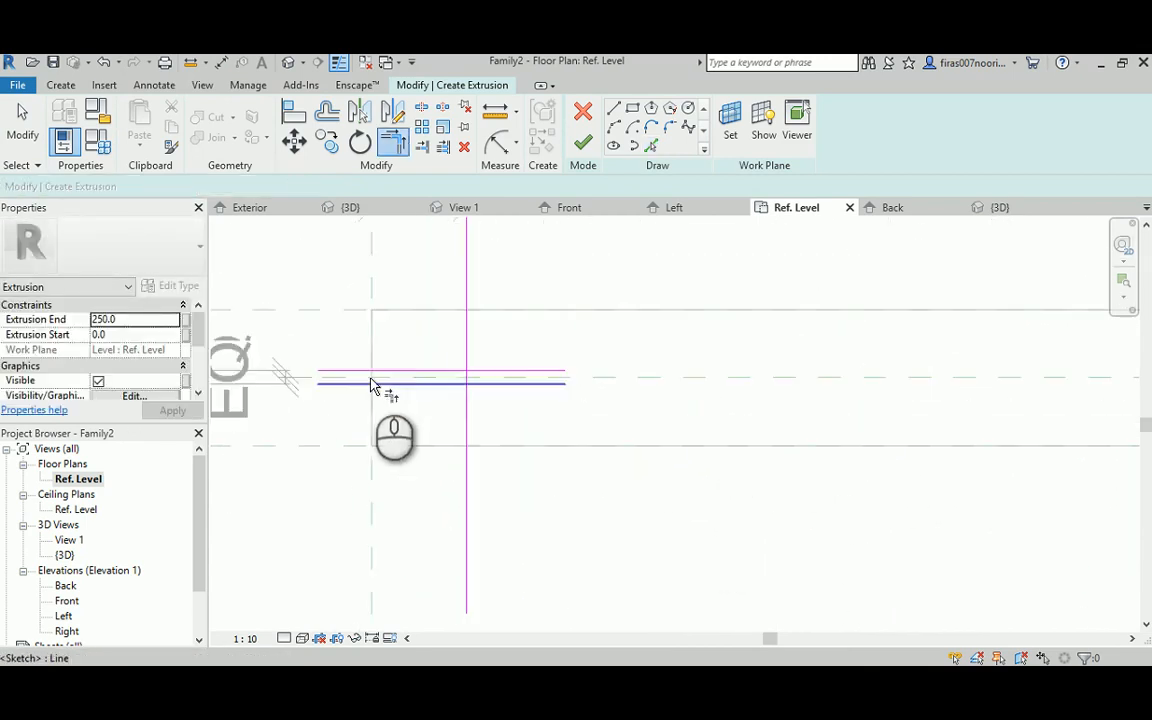
pyautogui.click(527, 393)
pyautogui.click(514, 382)
pyautogui.click(514, 378)
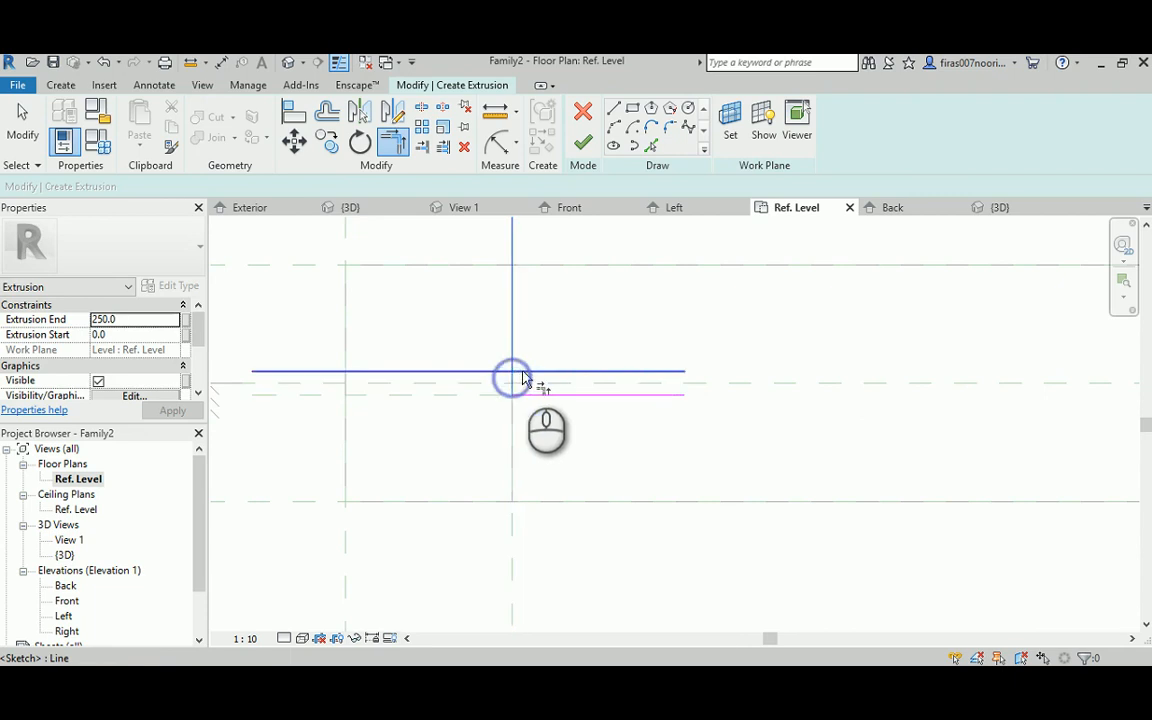
pyautogui.click(548, 373)
# Extend both horizontal glass sketch lines to the right vertical line and trim the corners to close the rectangular profile.
pyautogui.scroll(-2, 350, 361)
pyautogui.moveTo(728, 422); pyautogui.dragTo(288, 376, button='middle')
pyautogui.scroll(-5, 345, 397)
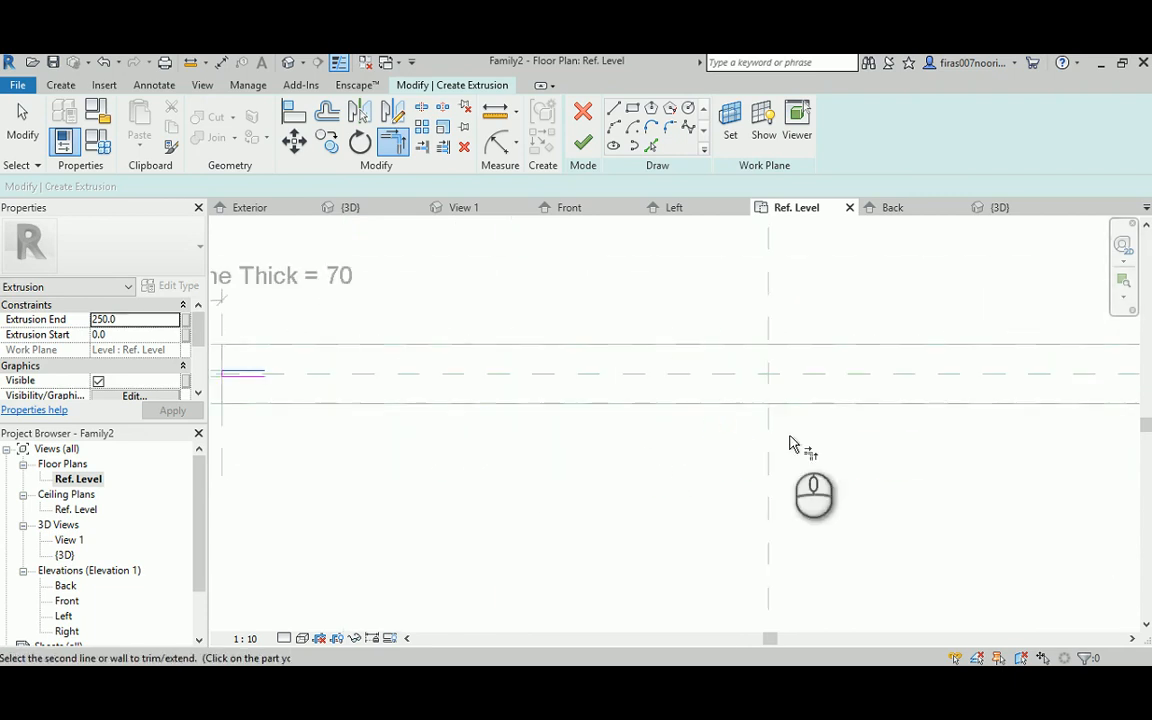
pyautogui.moveTo(850, 404); pyautogui.dragTo(355, 340, button='middle')
pyautogui.click(916, 330)
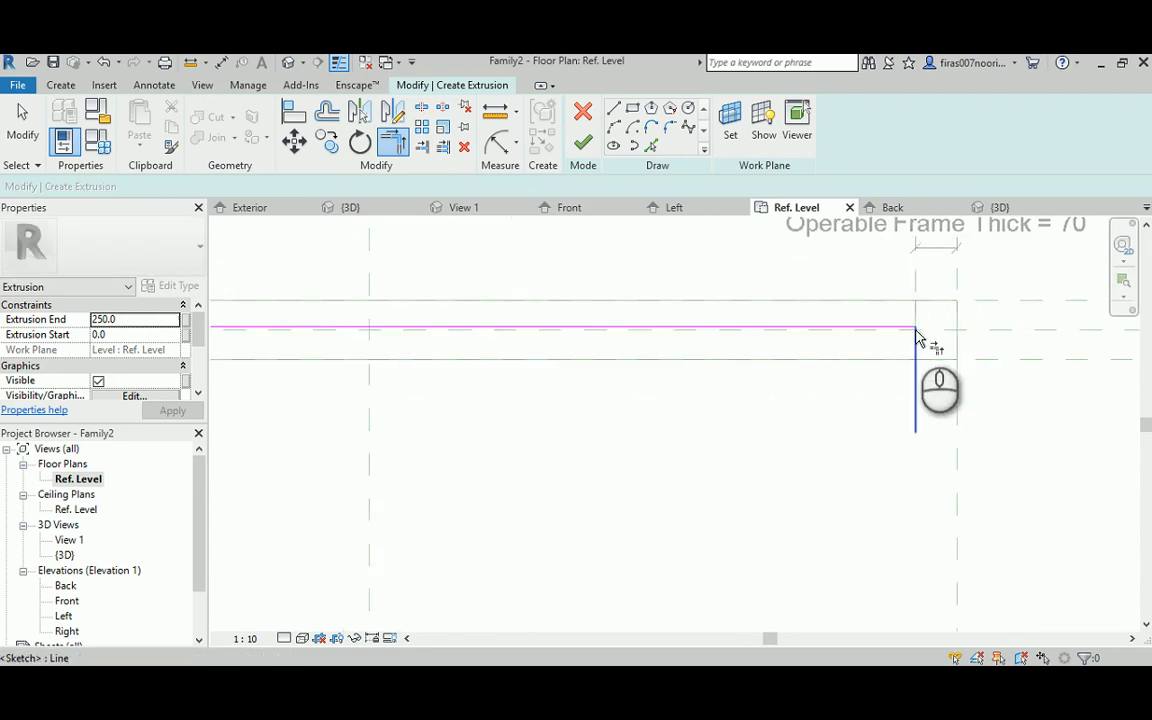
pyautogui.moveTo(916, 338); pyautogui.dragTo(437, 319, button='middle')
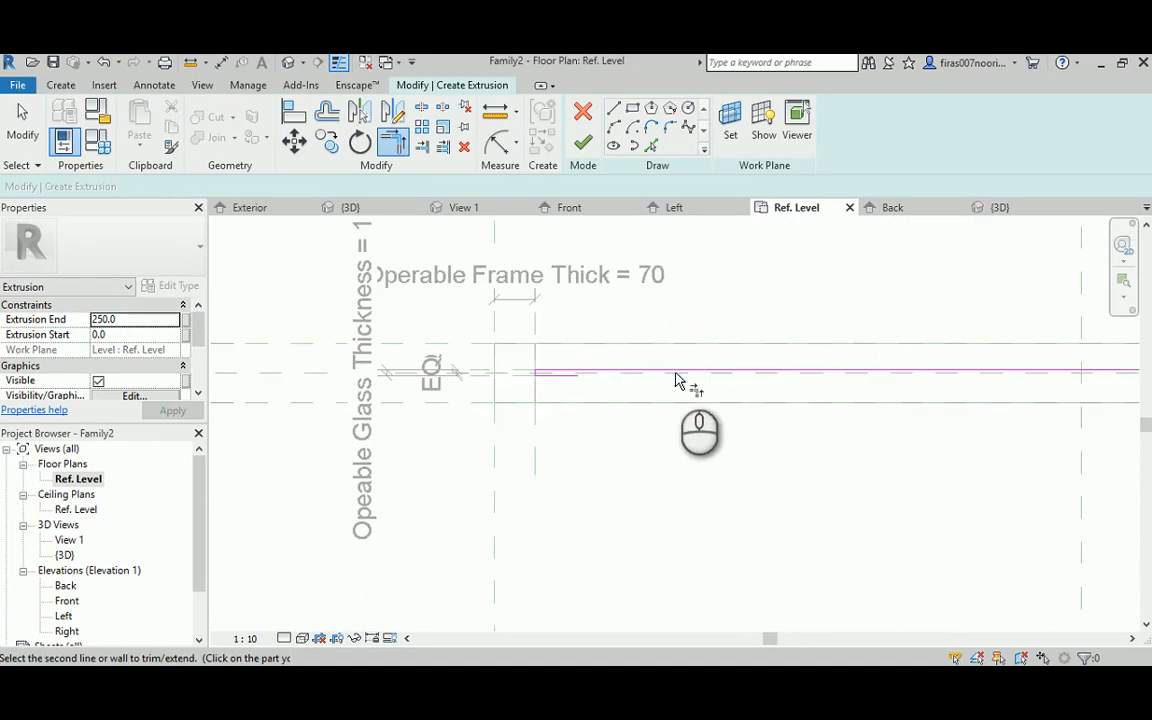
pyautogui.scroll(3, 590, 380)
pyautogui.click(612, 360)
pyautogui.scroll(-2, 506, 398)
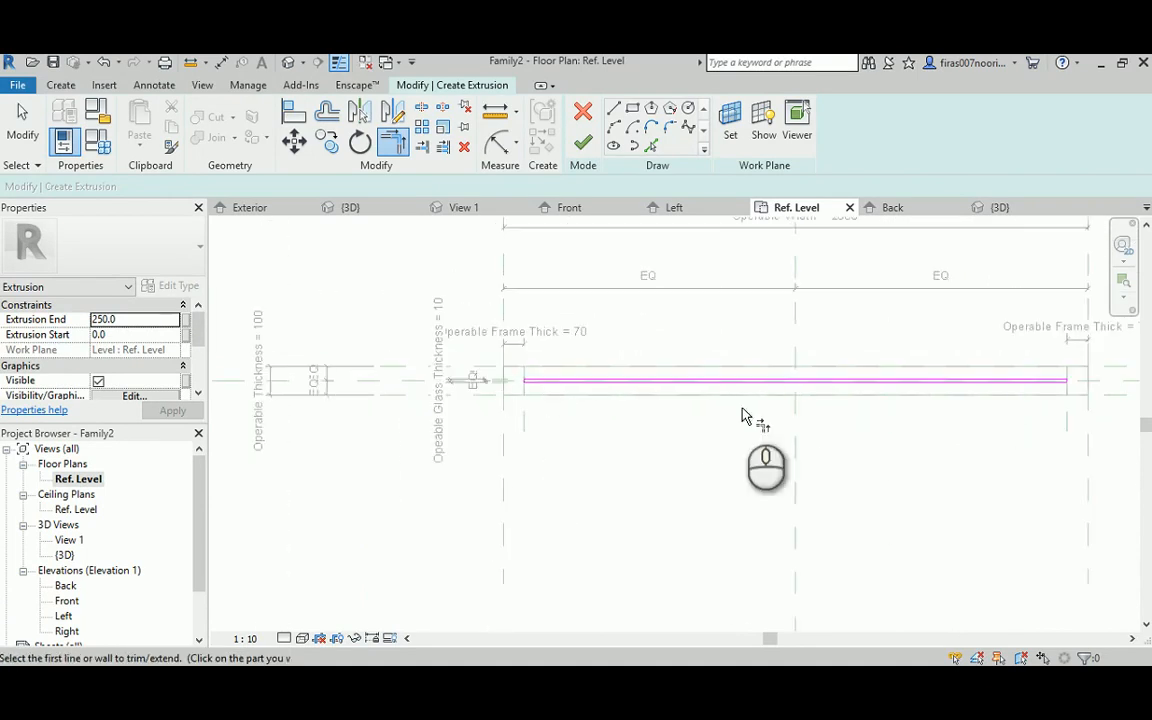
# Finish the glass extrusion sketch and assign the Glass material to the extrusion.
pyautogui.moveTo(746, 417); pyautogui.dragTo(656, 417, button='middle')
pyautogui.click(582, 147)
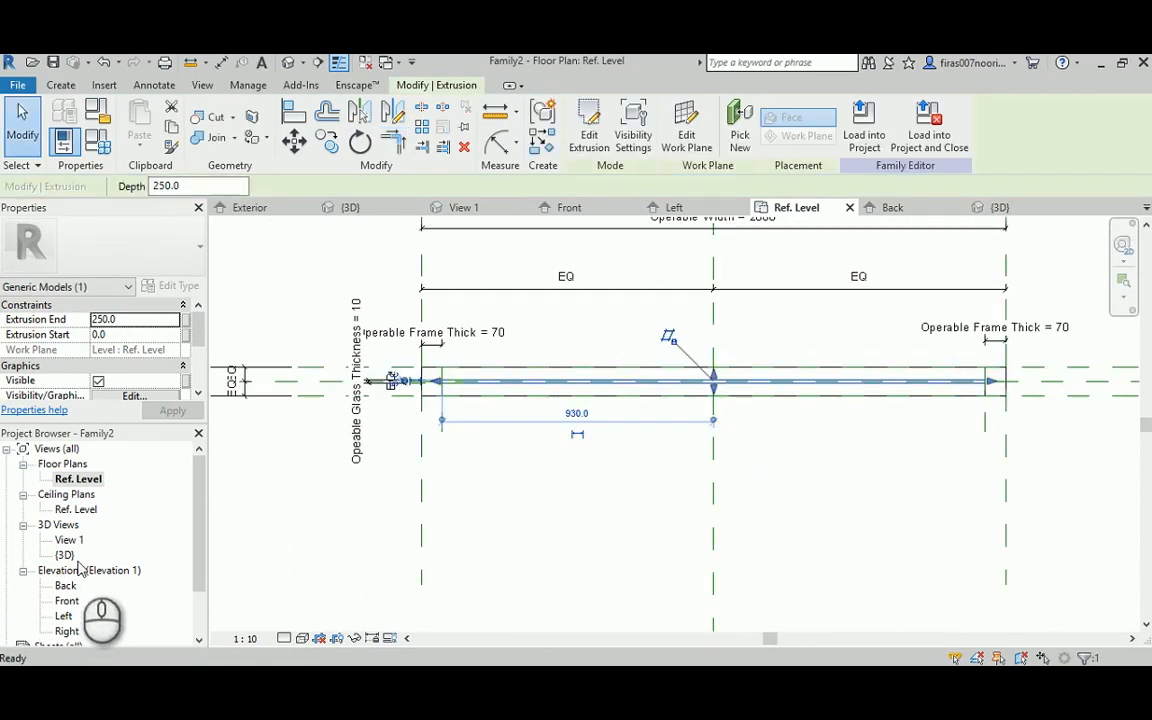
pyautogui.click(197, 394)
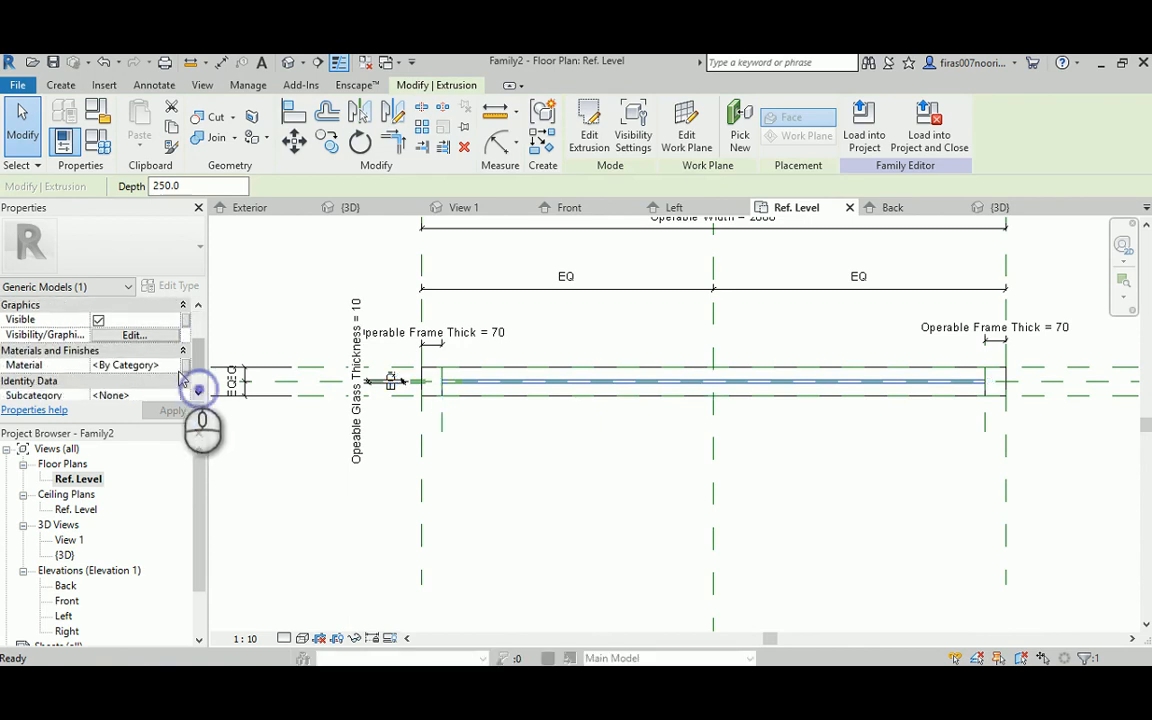
pyautogui.click(174, 365)
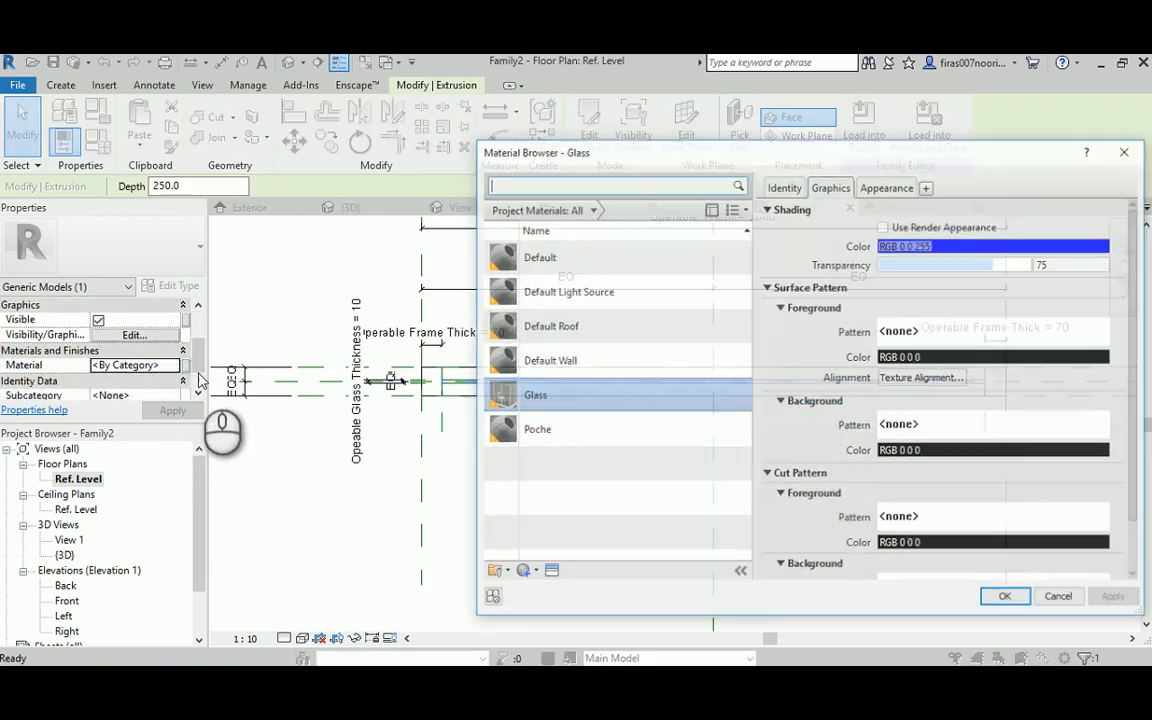
pyautogui.doubleClick(566, 389)
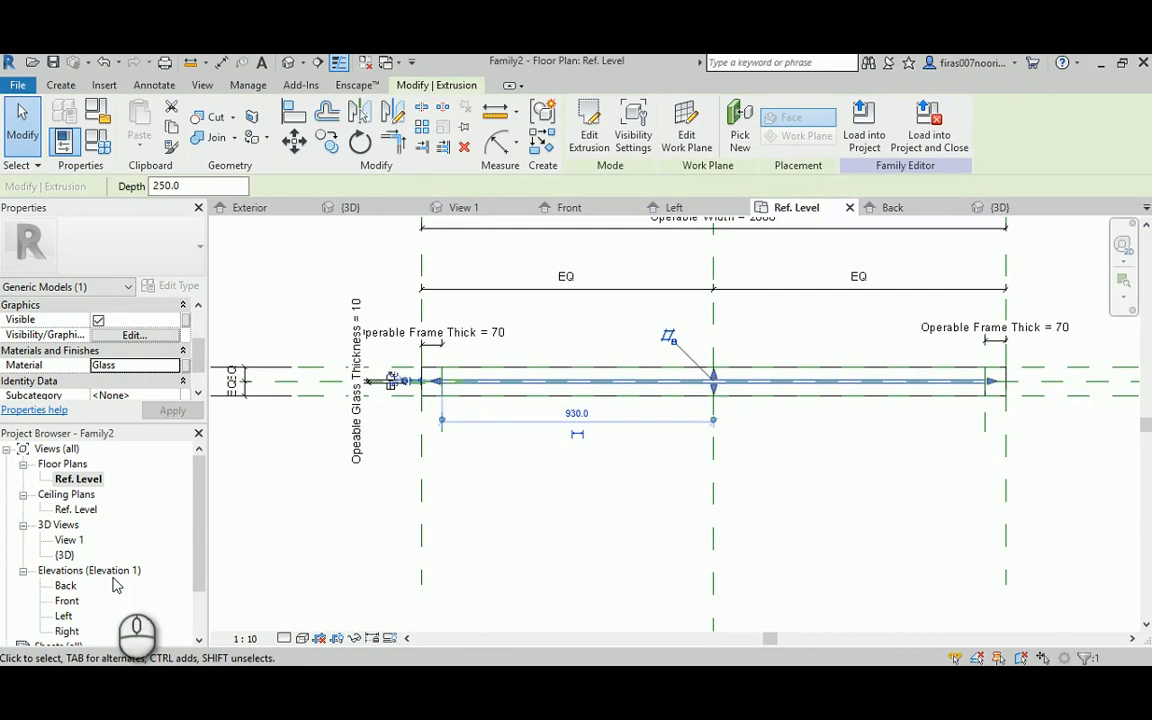
# In the Back elevation, stretch the glass extrusion's upper and lower edges to the inner horizontal frame planes and lock both.
pyautogui.doubleClick(65, 585)
pyautogui.click(697, 441)
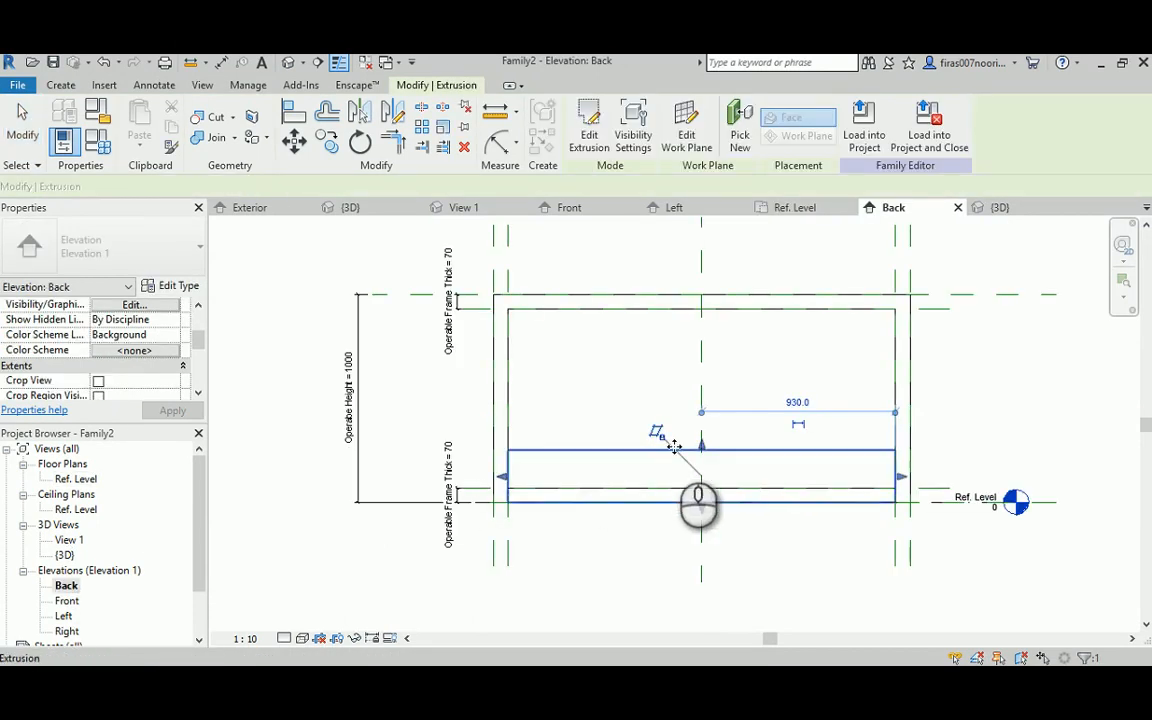
pyautogui.moveTo(913, 313); pyautogui.dragTo(914, 310)
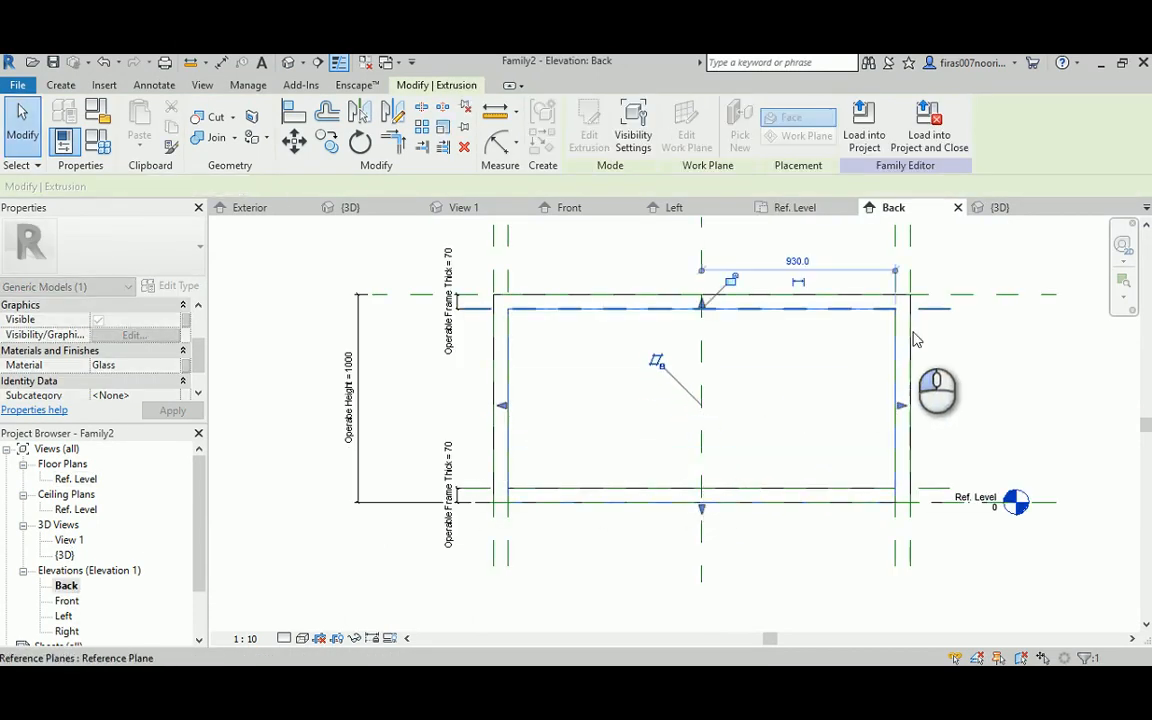
pyautogui.click(728, 281)
pyautogui.moveTo(702, 510); pyautogui.dragTo(700, 441)
pyautogui.moveTo(905, 490); pyautogui.dragTo(930, 484)
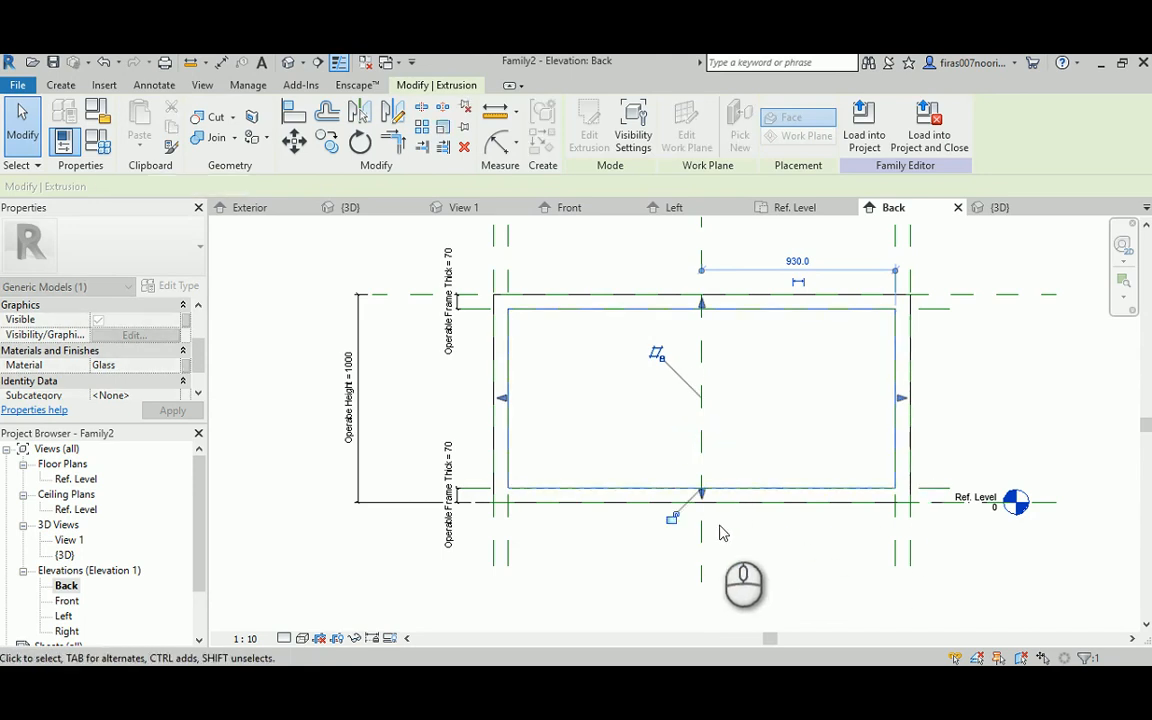
pyautogui.click(671, 517)
pyautogui.click(604, 563)
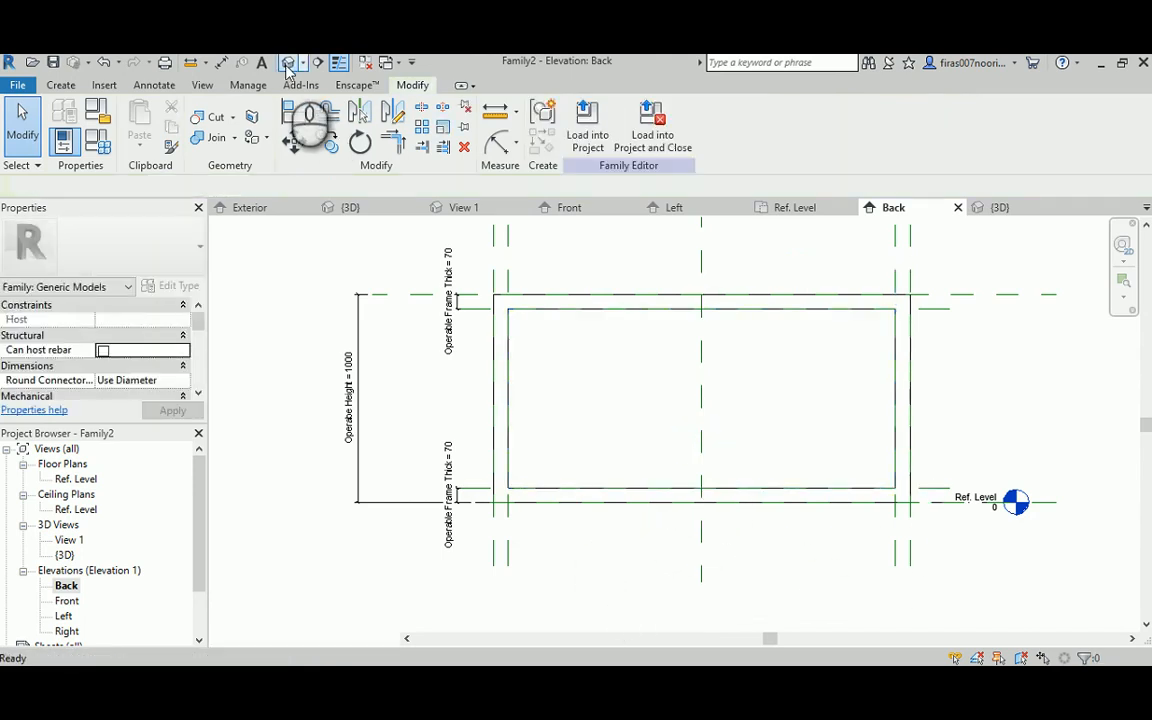
# Check the framed glass pane in 3D and save the family as Operable in the 03 Side Hinge folder.
pyautogui.click(287, 62)
pyautogui.keyDown('shift'); pyautogui.moveTo(591, 399); pyautogui.dragTo(653, 442, button='middle'); pyautogui.keyUp('shift')
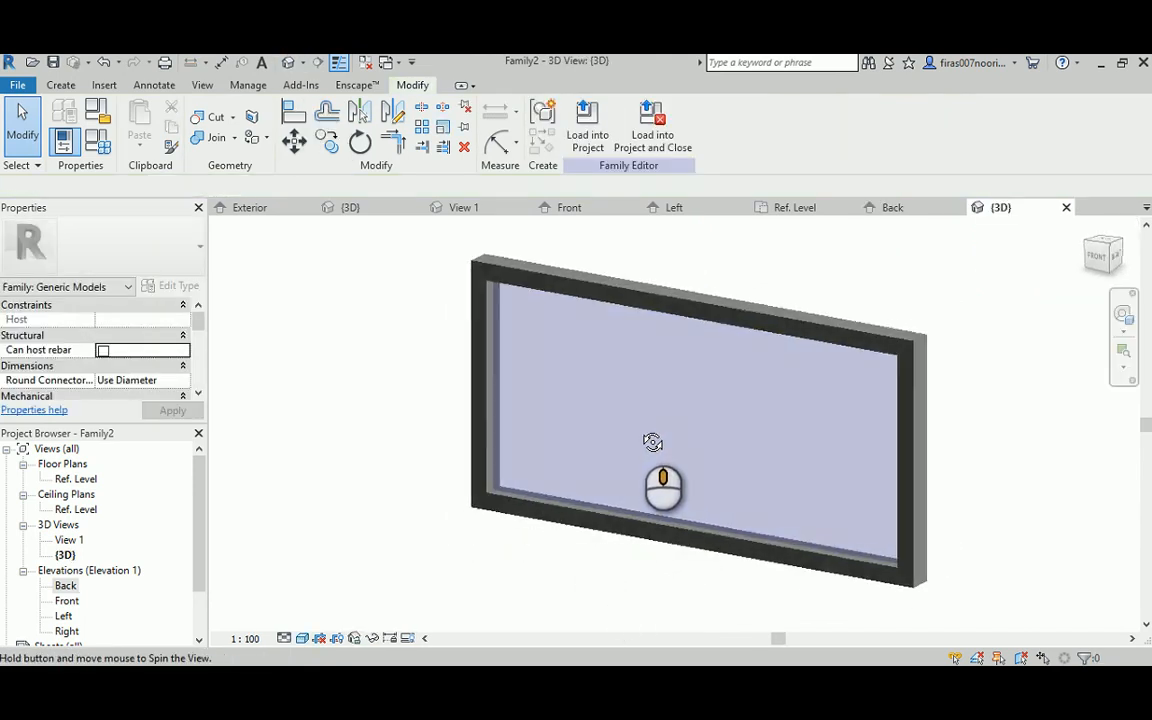
pyautogui.click(53, 62)
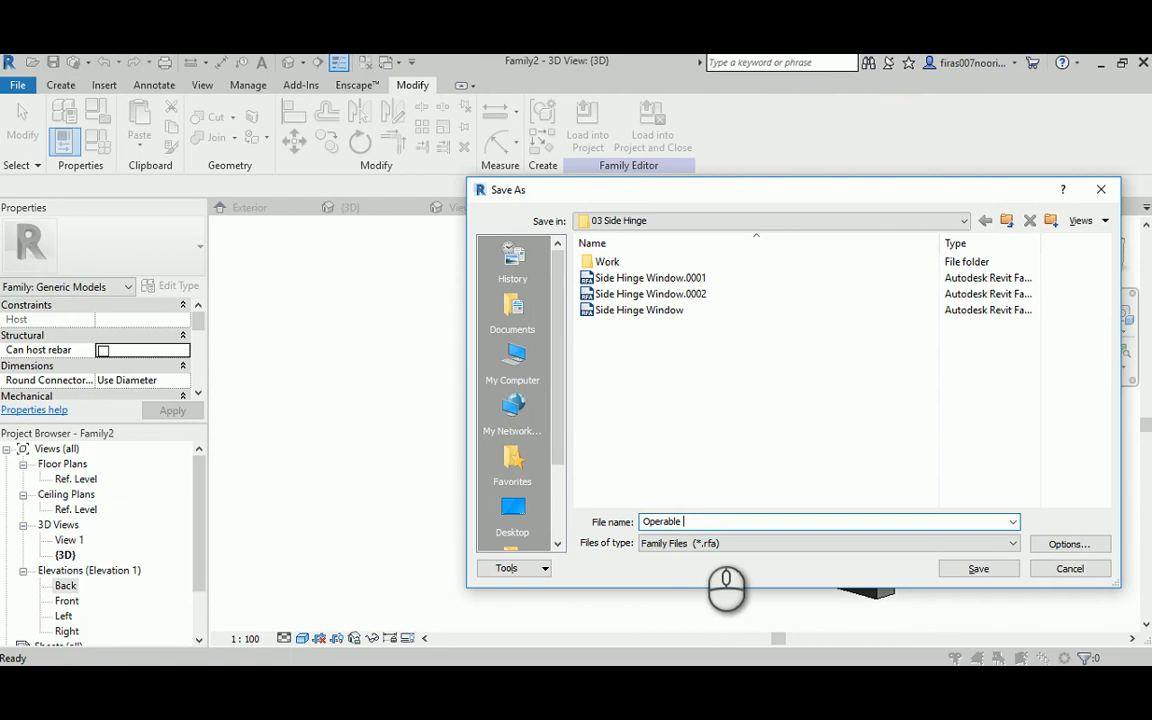
pyautogui.click(960, 566)
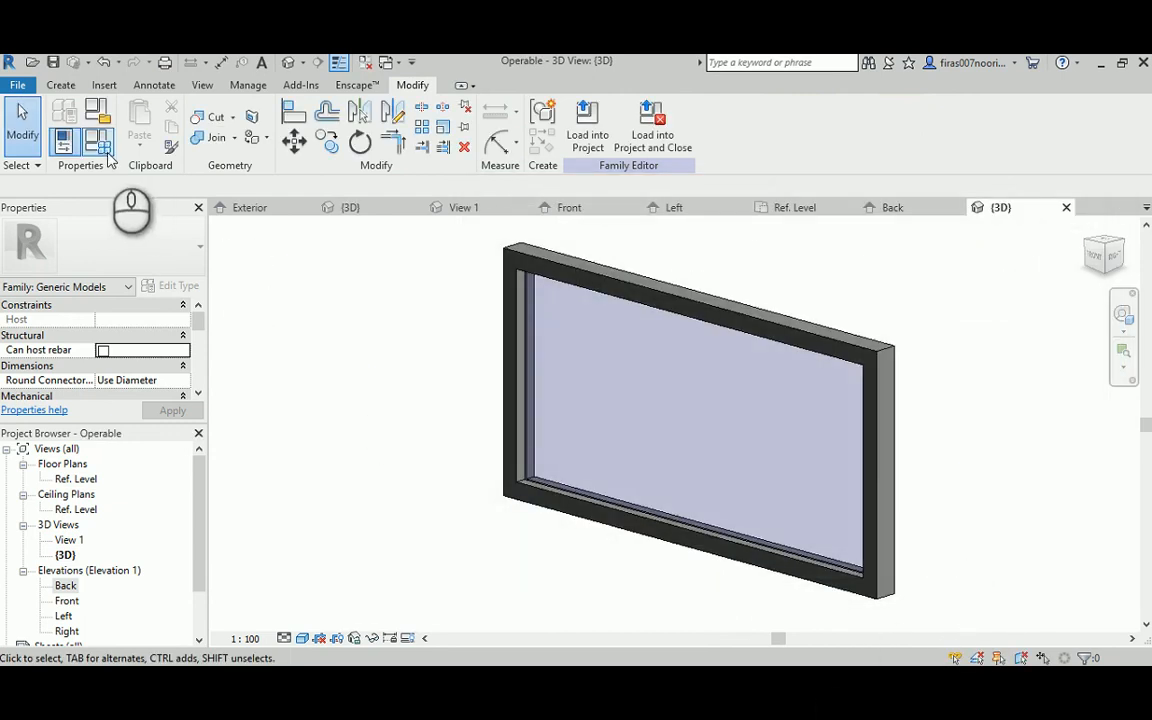
# Set Operable Width to 1000 and Operabe Height to 600 in the family types.
pyautogui.click(100, 146)
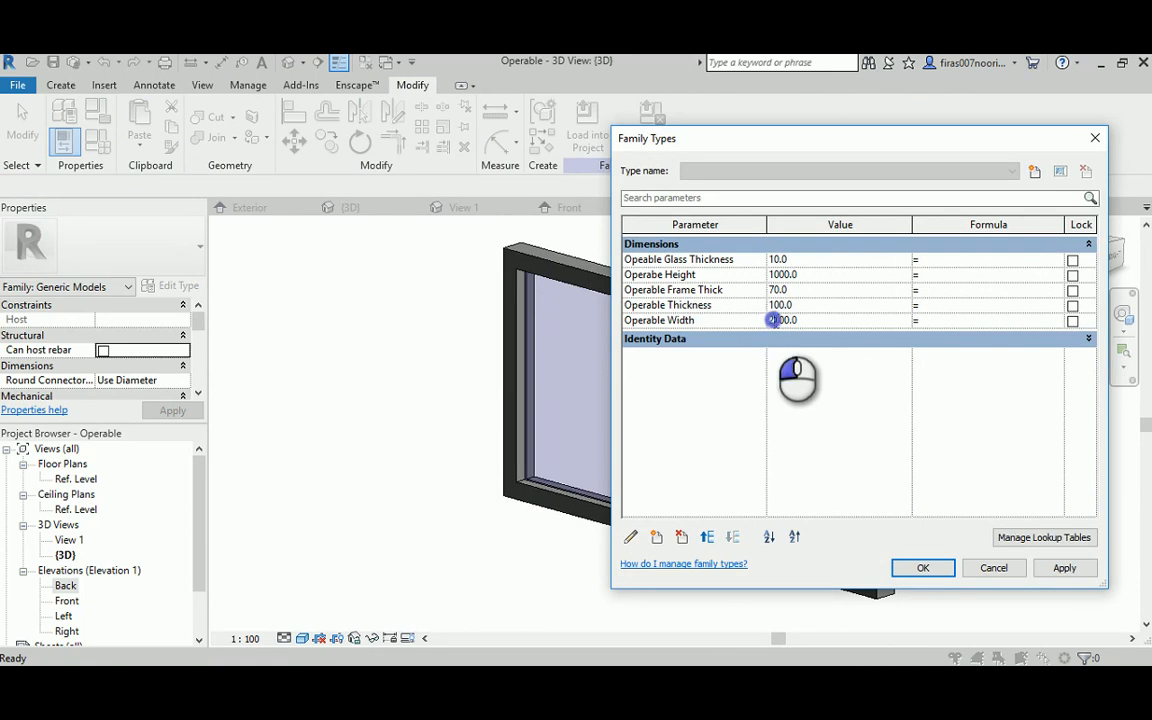
pyautogui.click(922, 568)
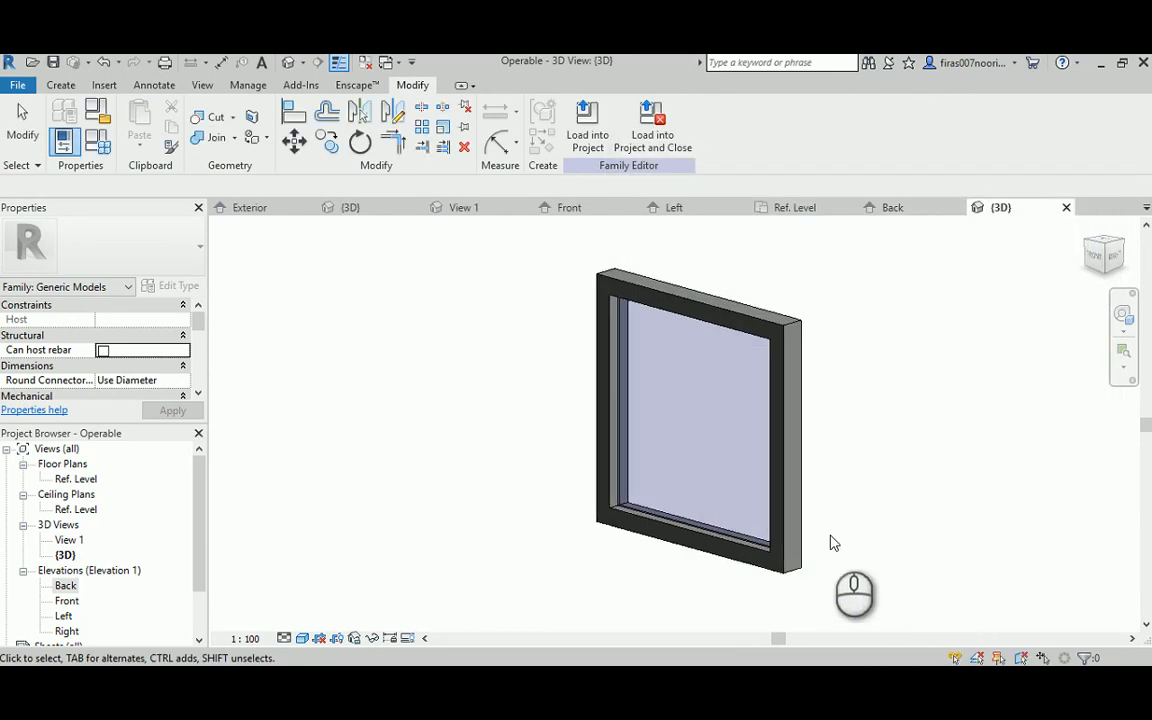
pyautogui.click(100, 146)
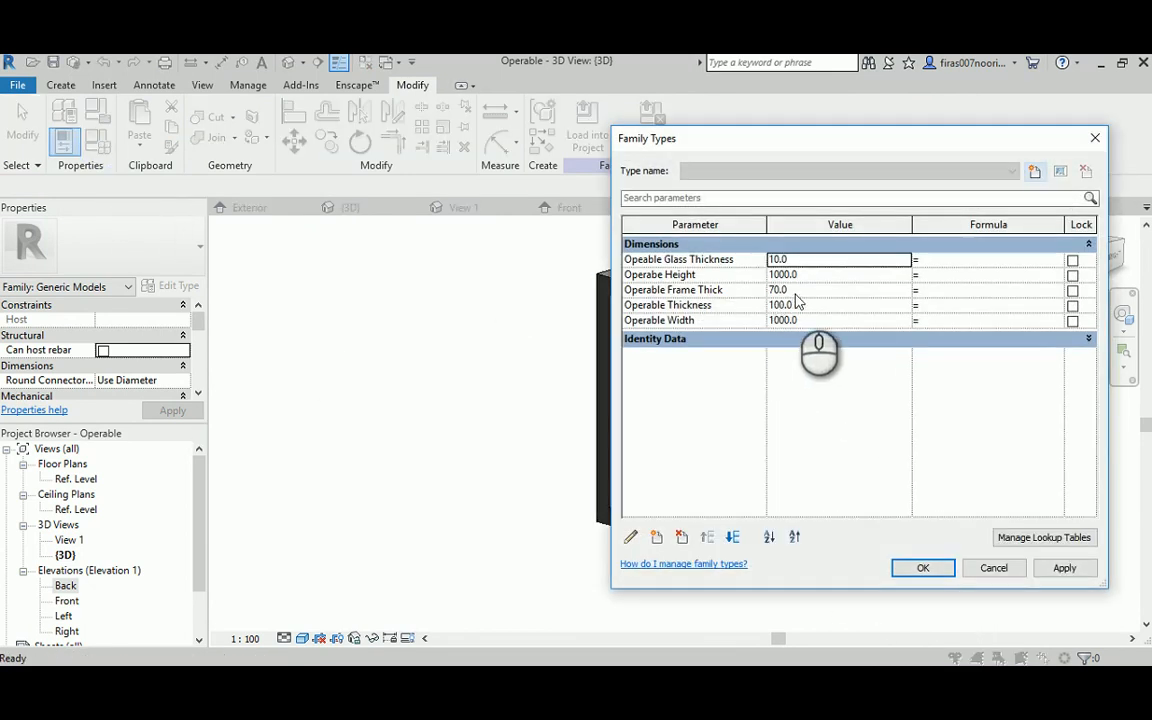
pyautogui.moveTo(779, 275); pyautogui.dragTo(735, 285)
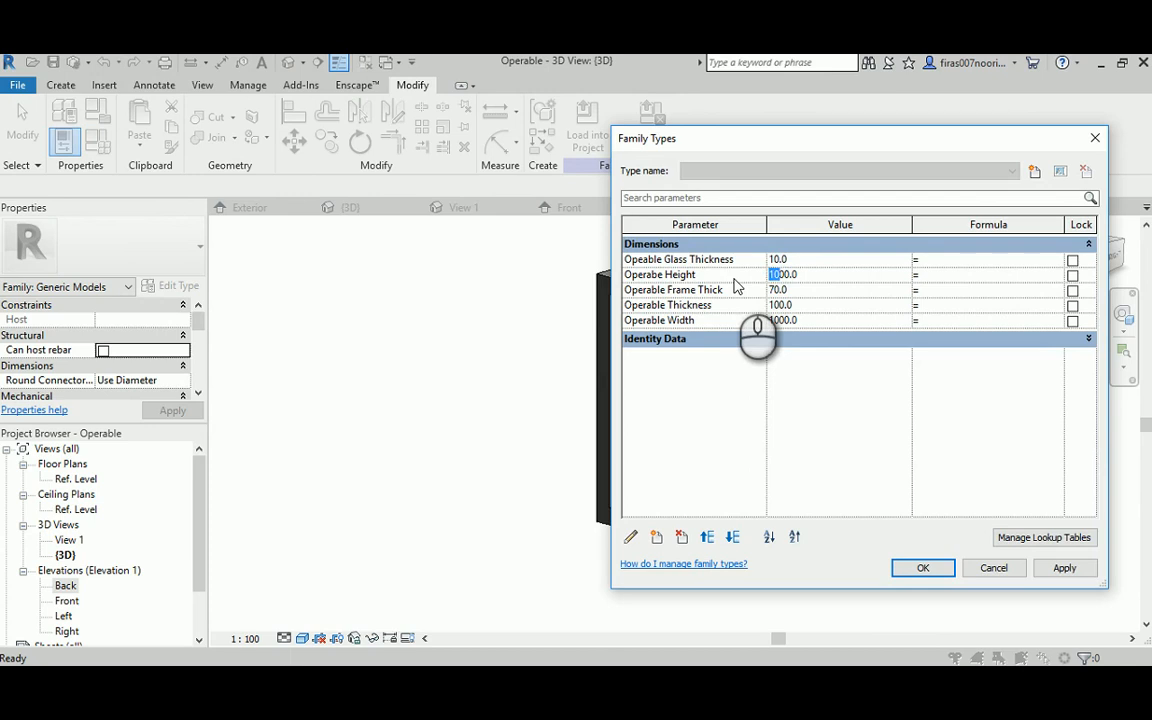
pyautogui.click(924, 568)
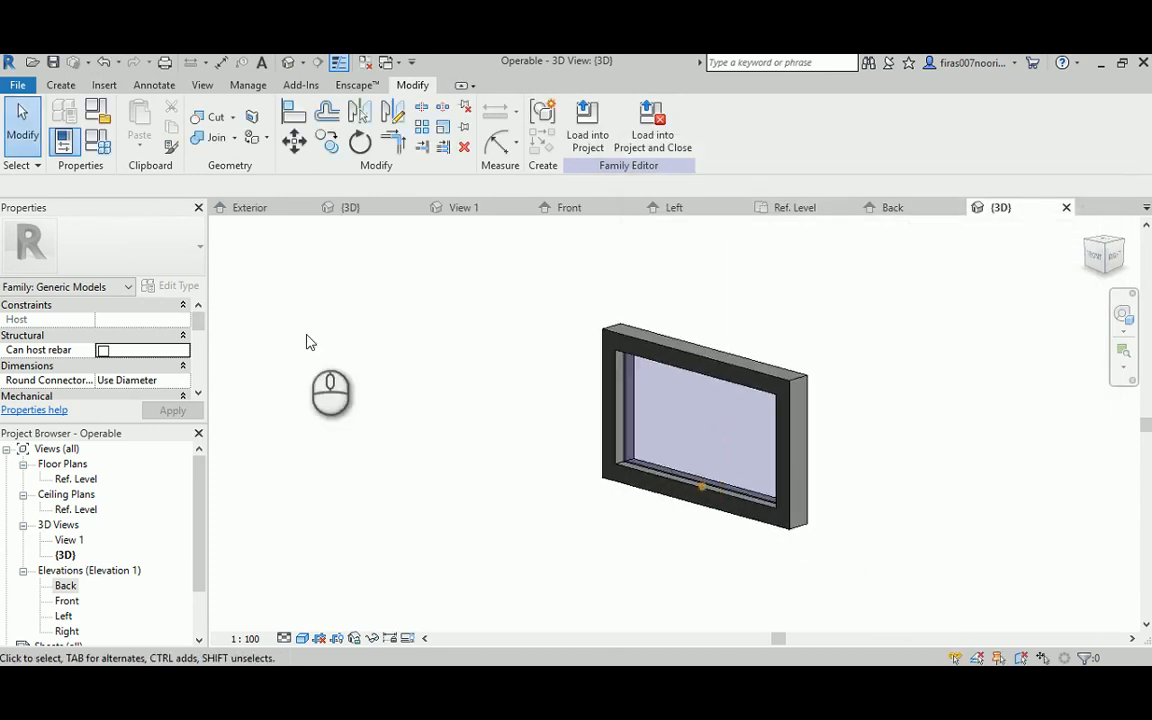
# Set both Operable Thickness and Operable Frame Thick to 50 in the family types.
pyautogui.click(96, 150)
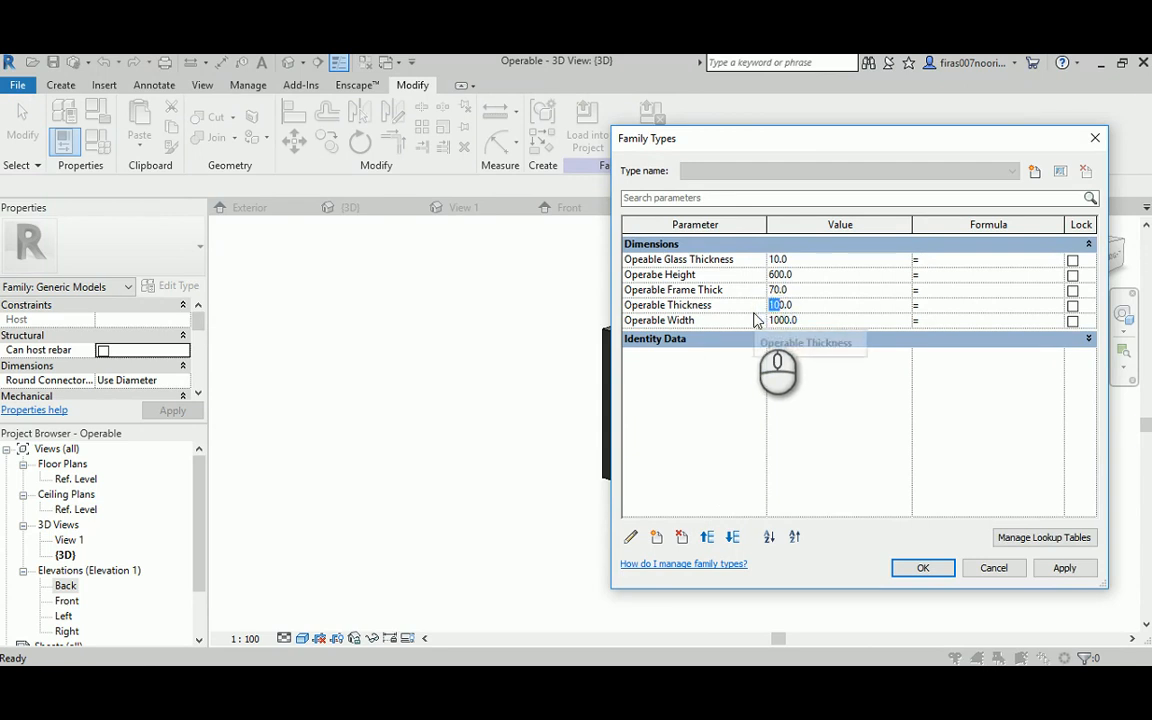
pyautogui.write('5')
pyautogui.click(1064, 567)
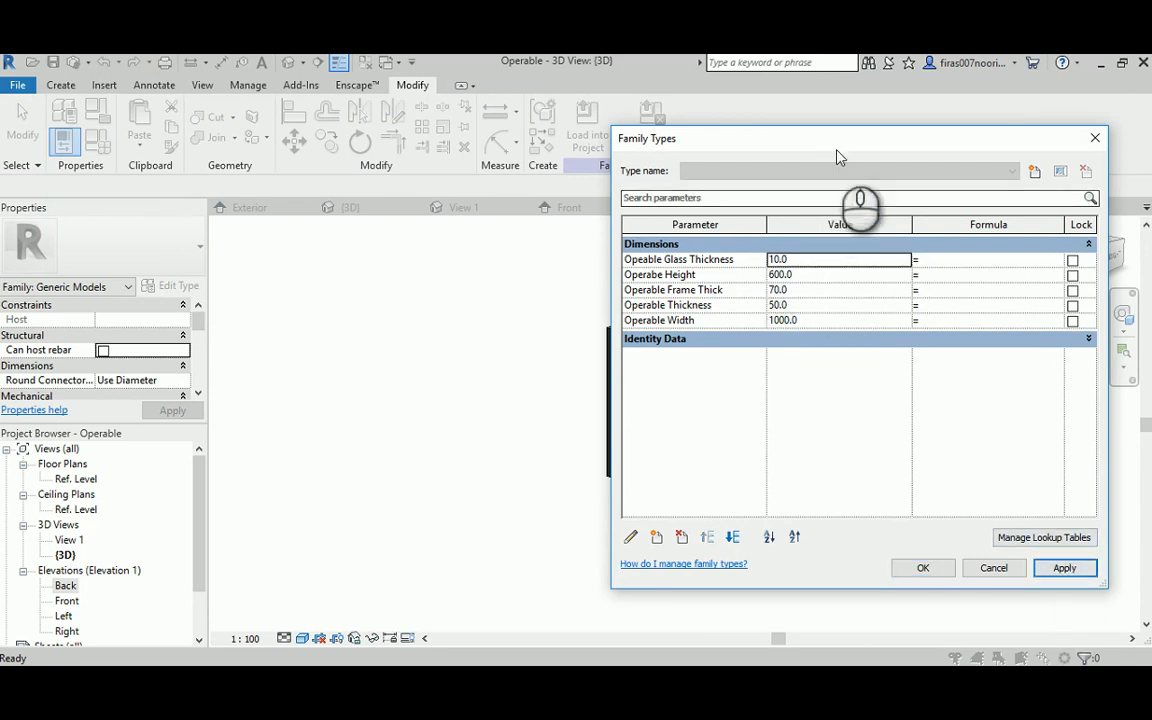
pyautogui.moveTo(838, 157); pyautogui.dragTo(323, 152)
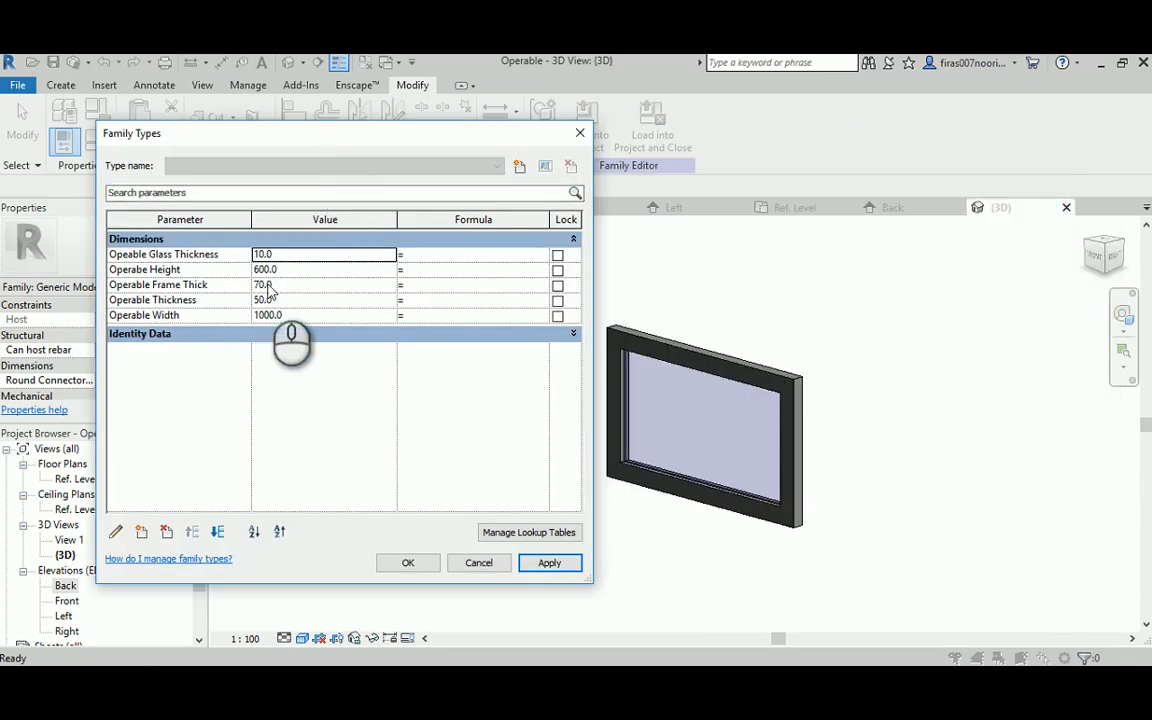
pyautogui.click(301, 285)
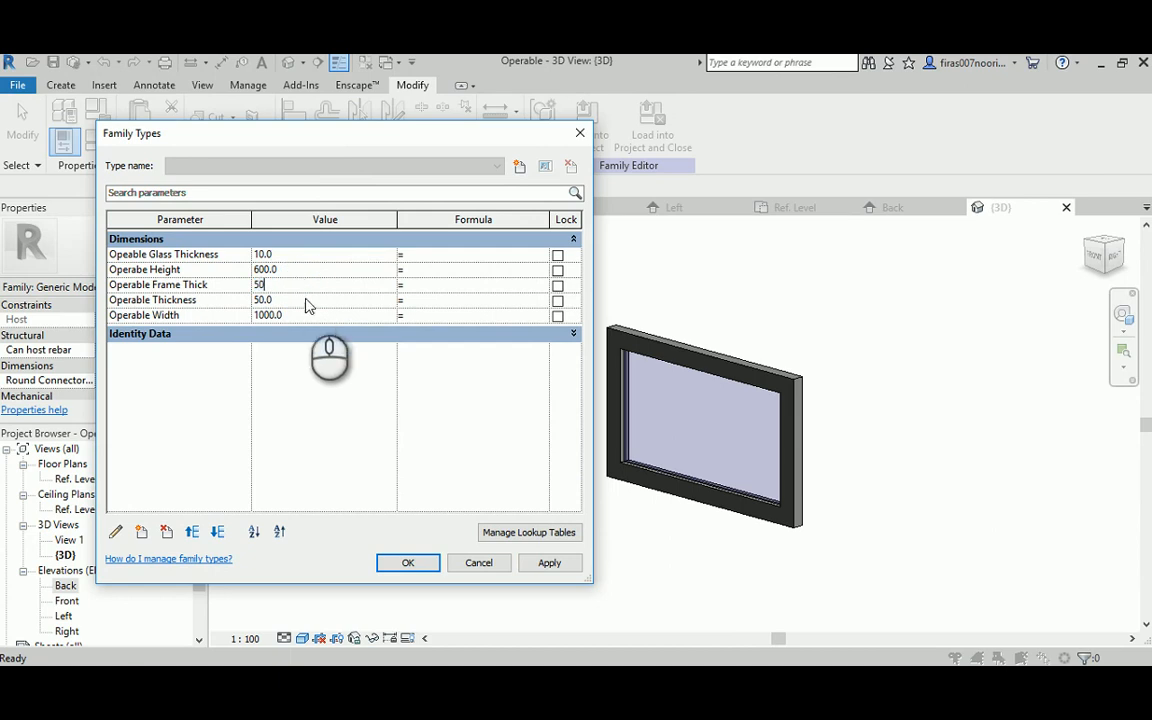
pyautogui.click(549, 563)
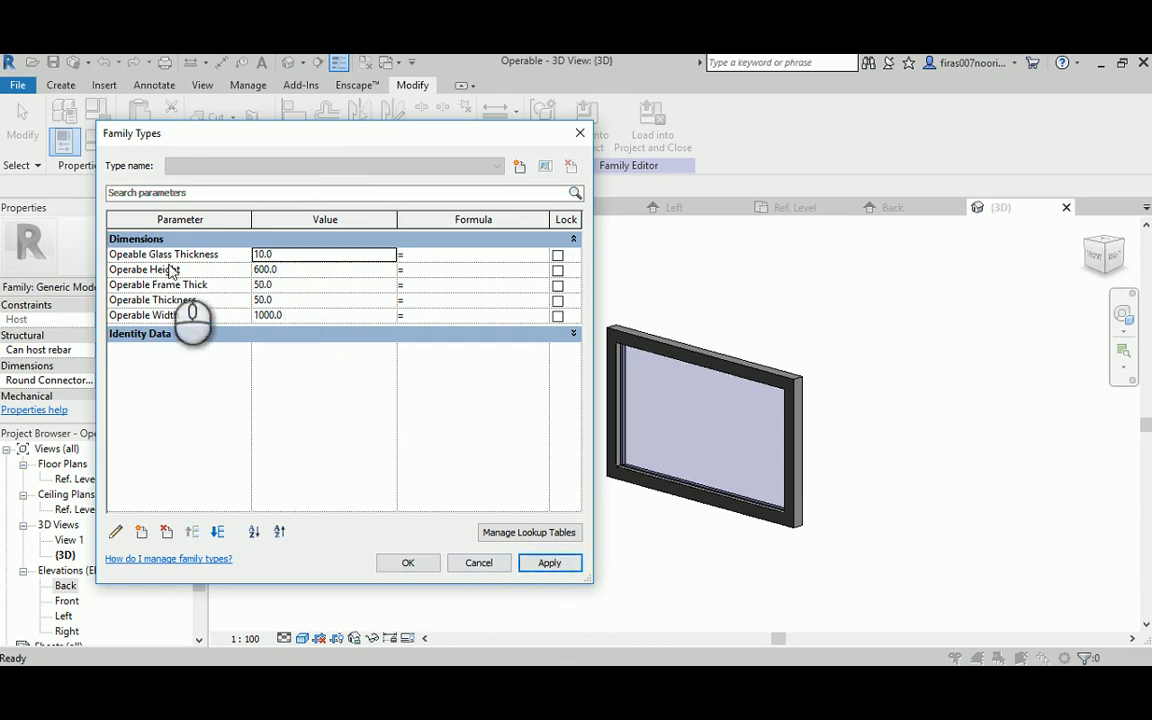
pyautogui.click(408, 563)
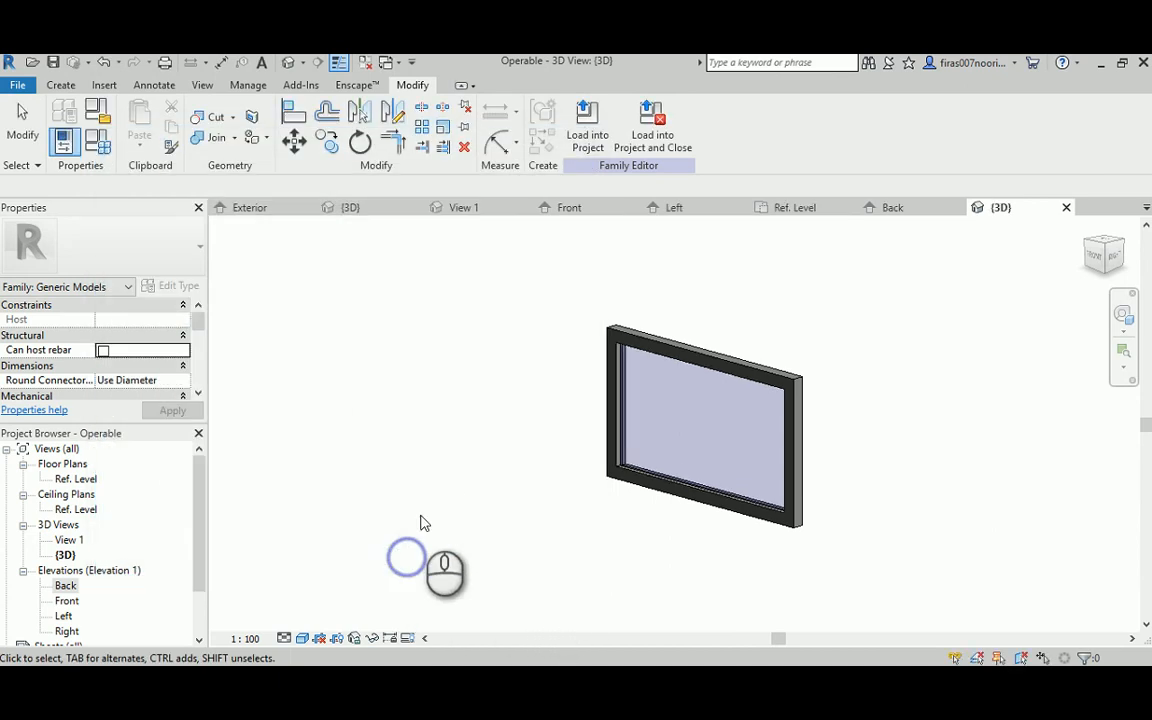
pyautogui.click(289, 321)
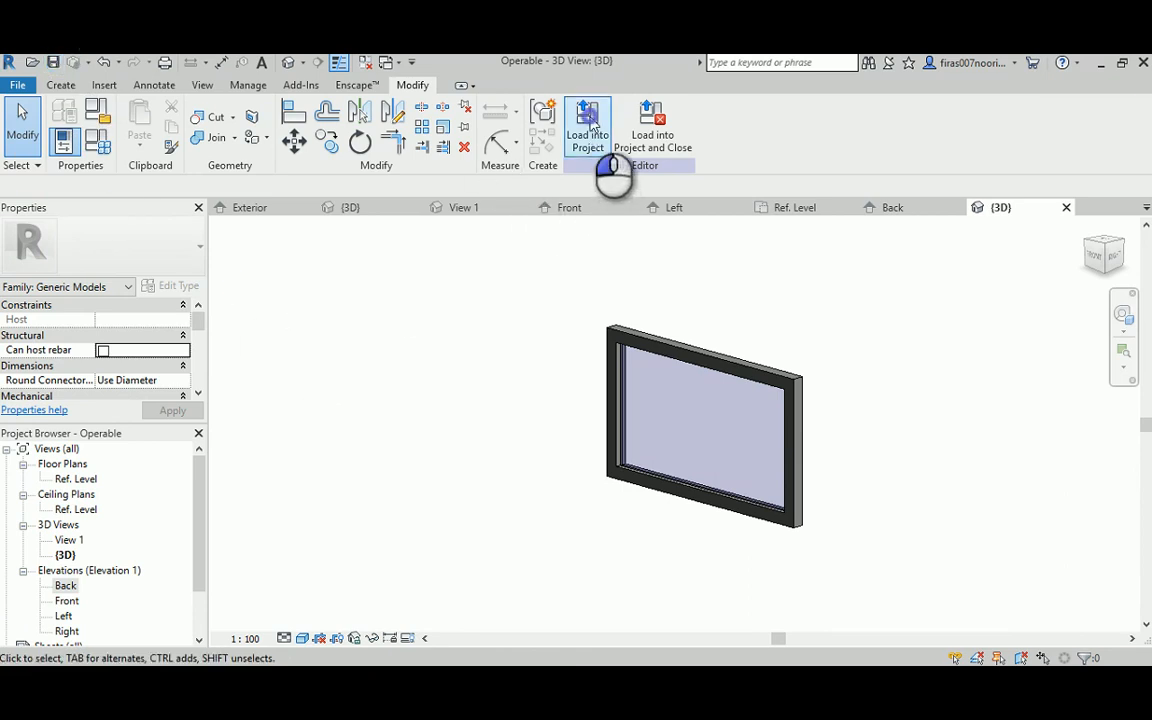
# Load the Operable family into the Side Hinge Window family and open its Ref. Level floor plan.
pyautogui.click(589, 124)
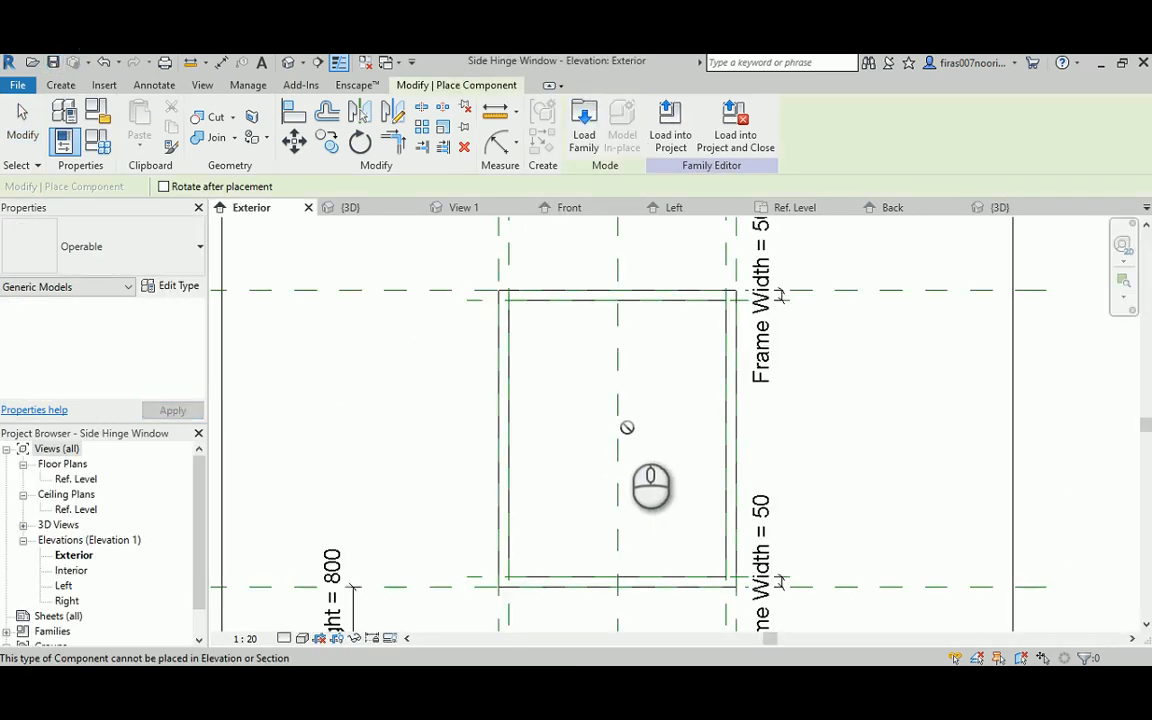
pyautogui.scroll(-3, 627, 427)
pyautogui.doubleClick(78, 479)
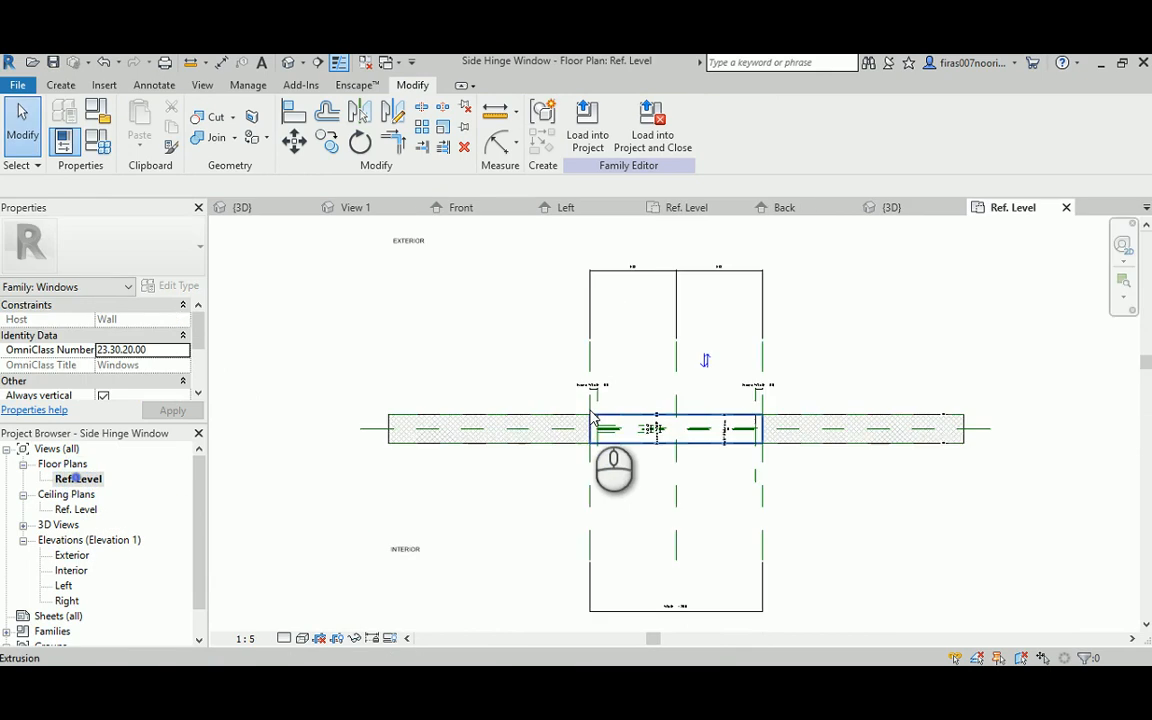
pyautogui.scroll(5, 592, 418)
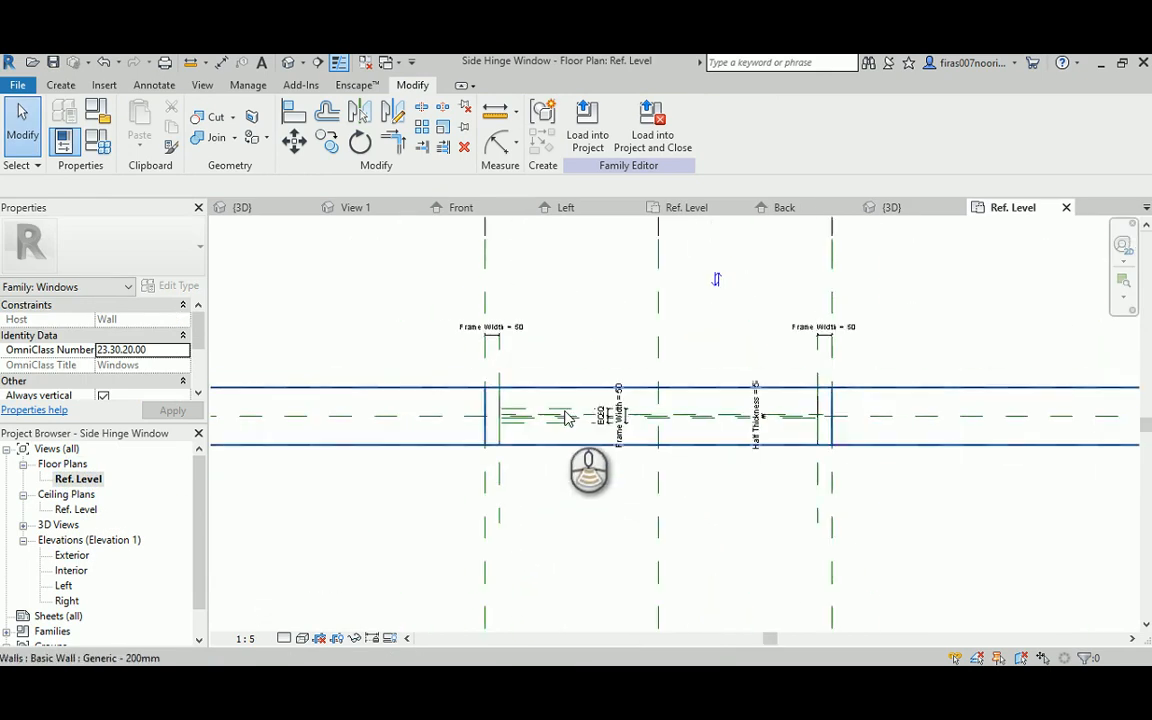
pyautogui.scroll(-2, 565, 418)
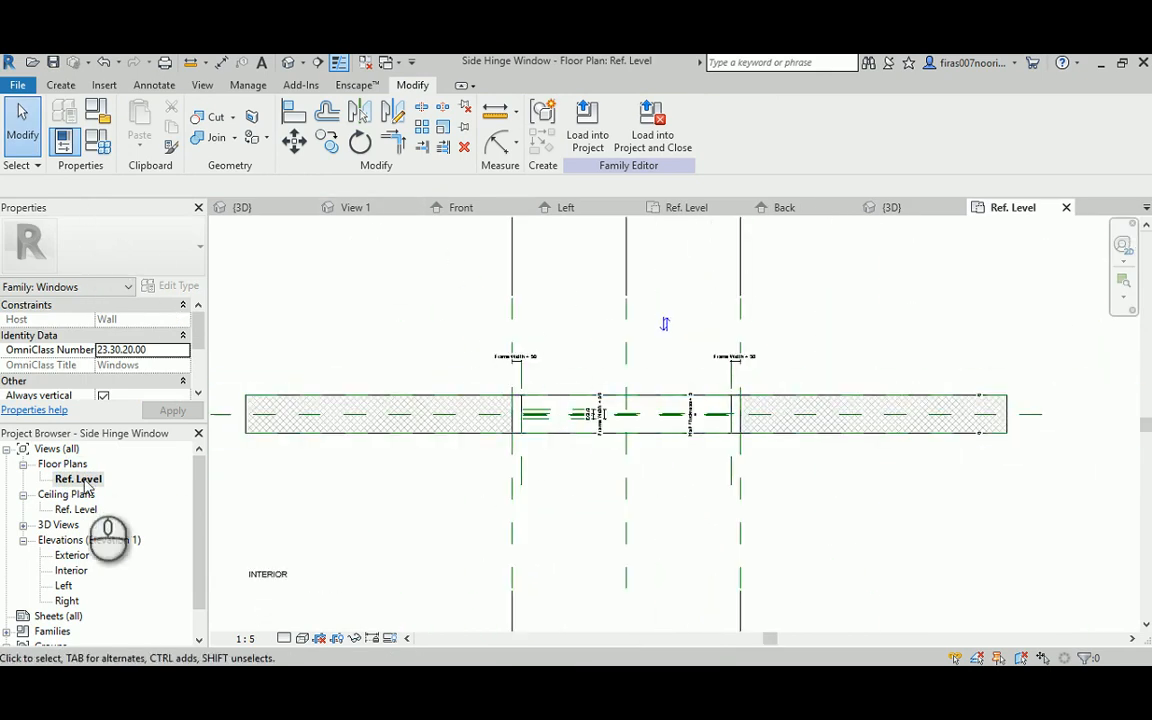
# Look for the loaded Operable family among the Side Hinge Window's detail and model groups.
pyautogui.moveTo(203, 486); pyautogui.dragTo(205, 640)
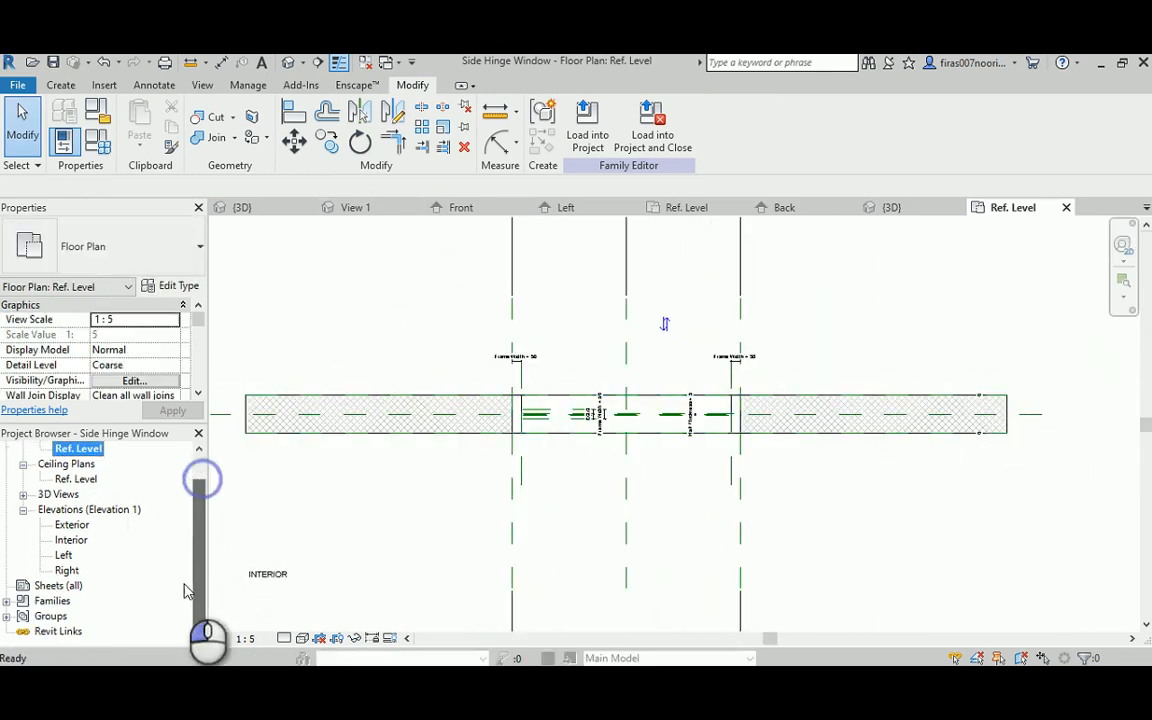
pyautogui.click(7, 616)
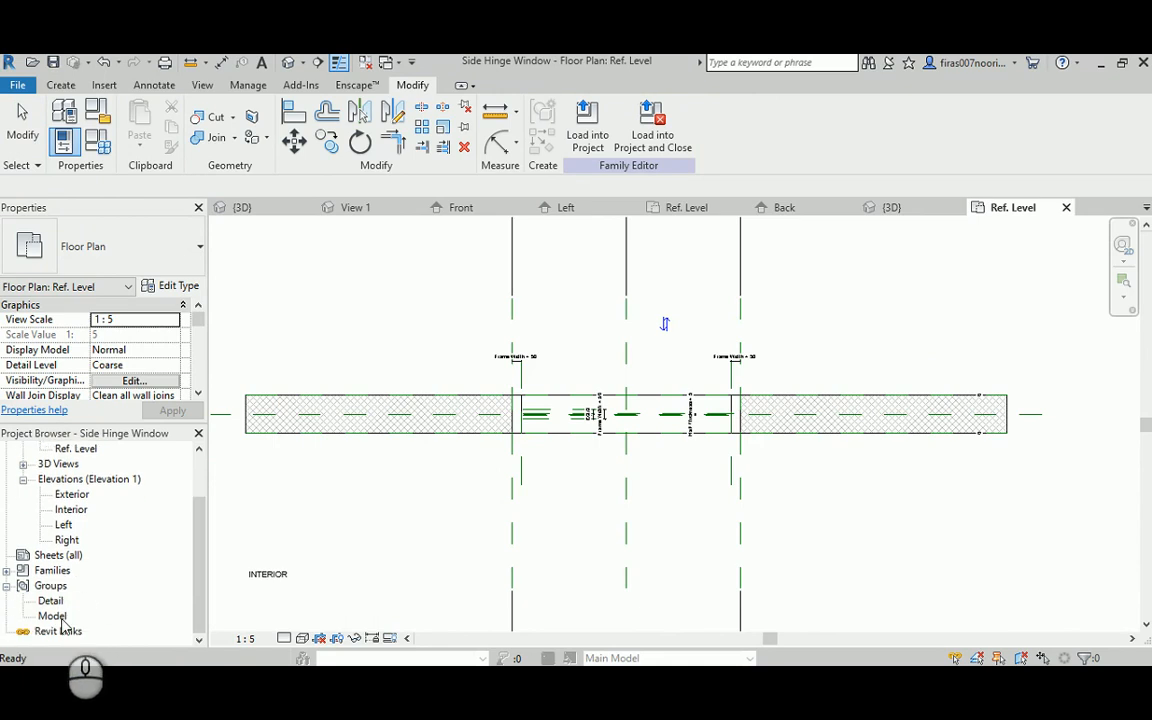
pyautogui.click(52, 616)
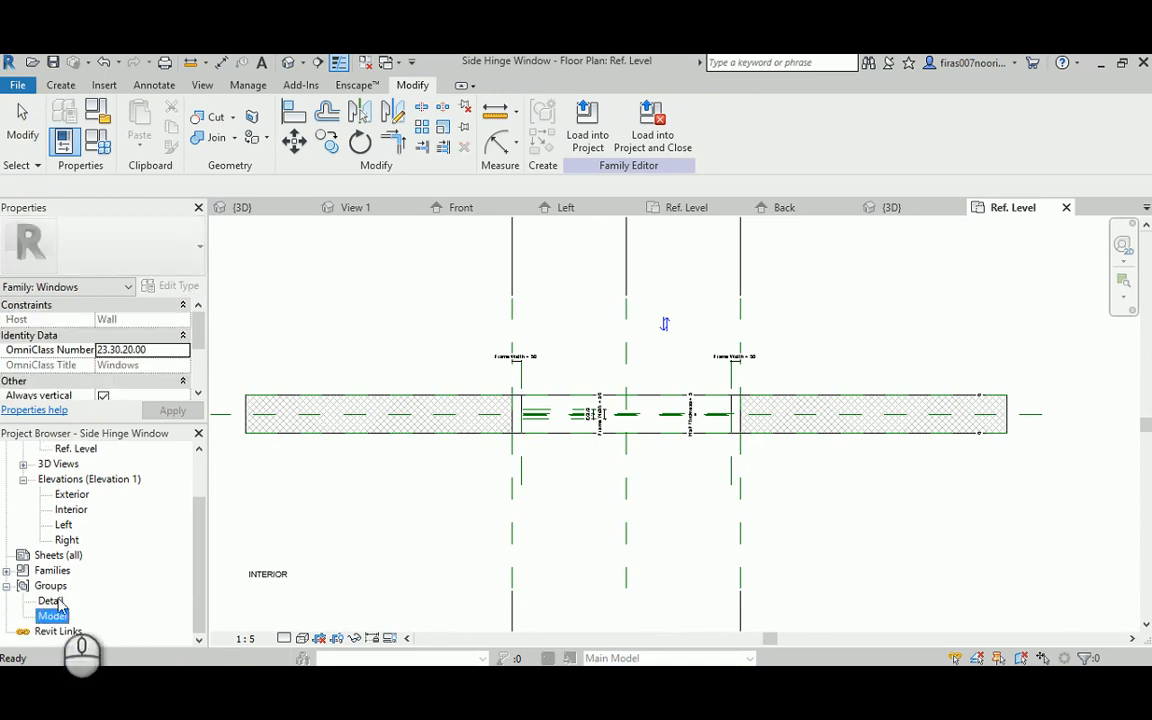
# Reload the Operable family from its 3D view into Side Hinge Window and check the model groups for it.
pyautogui.click(241, 207)
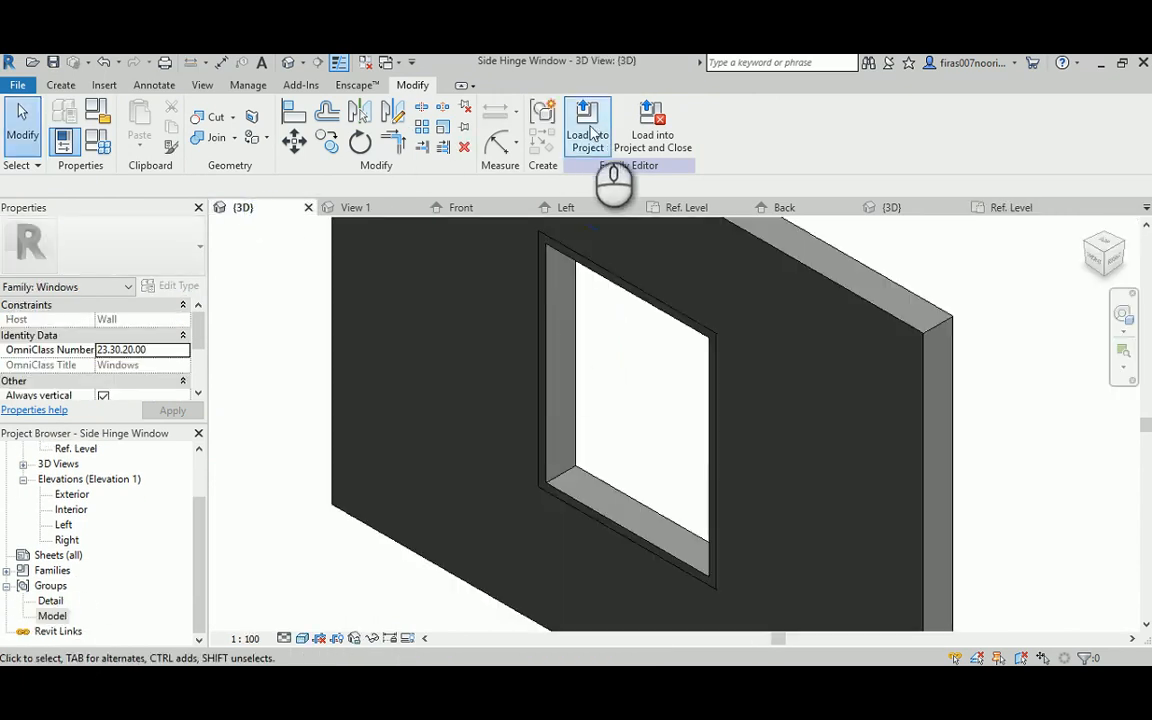
pyautogui.click(870, 207)
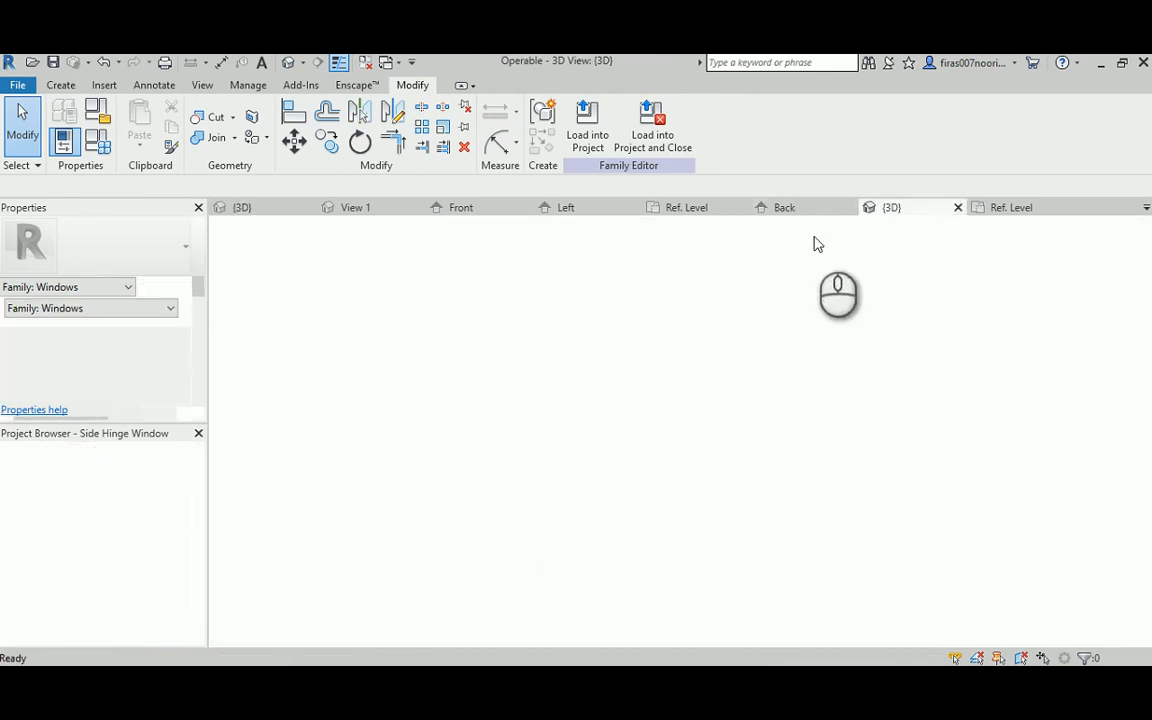
pyautogui.click(588, 127)
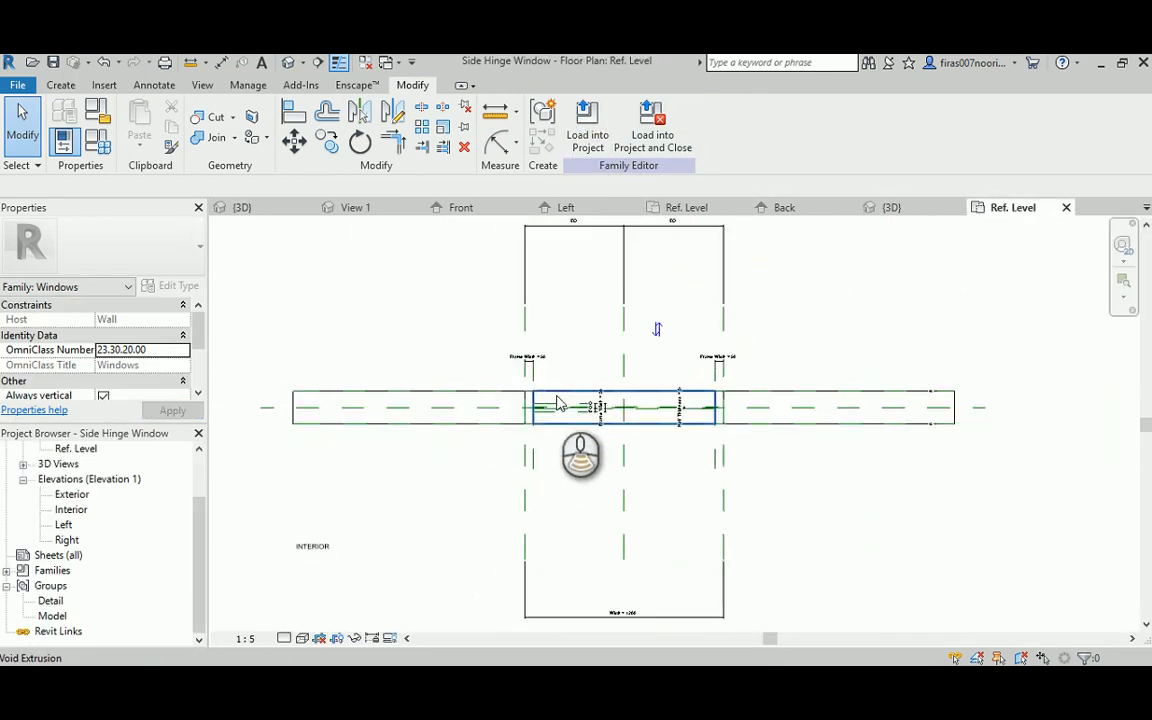
pyautogui.moveTo(558, 403); pyautogui.dragTo(605, 404, button='middle')
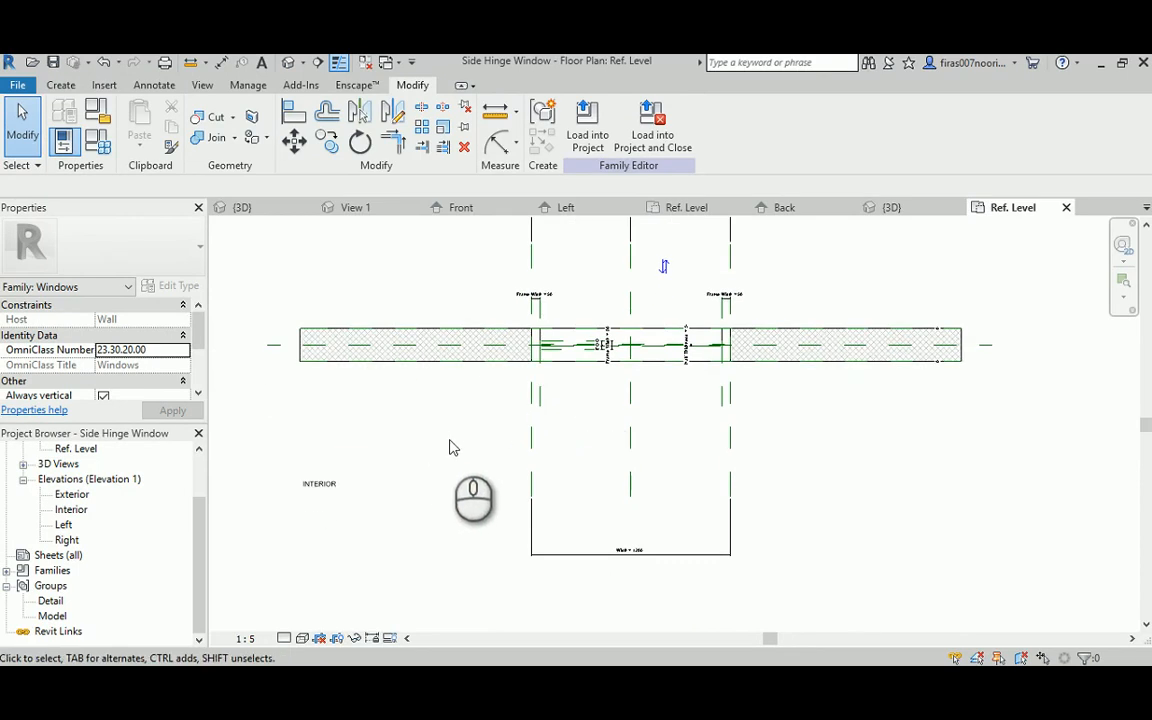
pyautogui.click(51, 616)
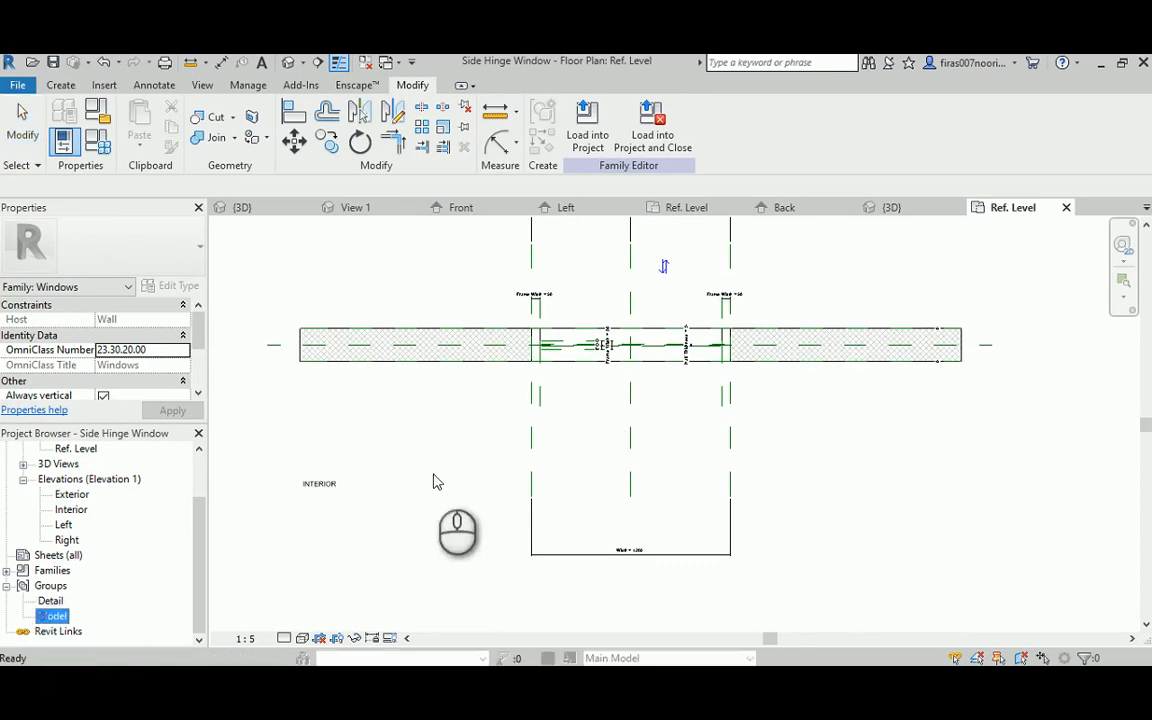
pyautogui.moveTo(575, 403); pyautogui.dragTo(587, 439, button='middle')
pyautogui.scroll(5, 563, 400)
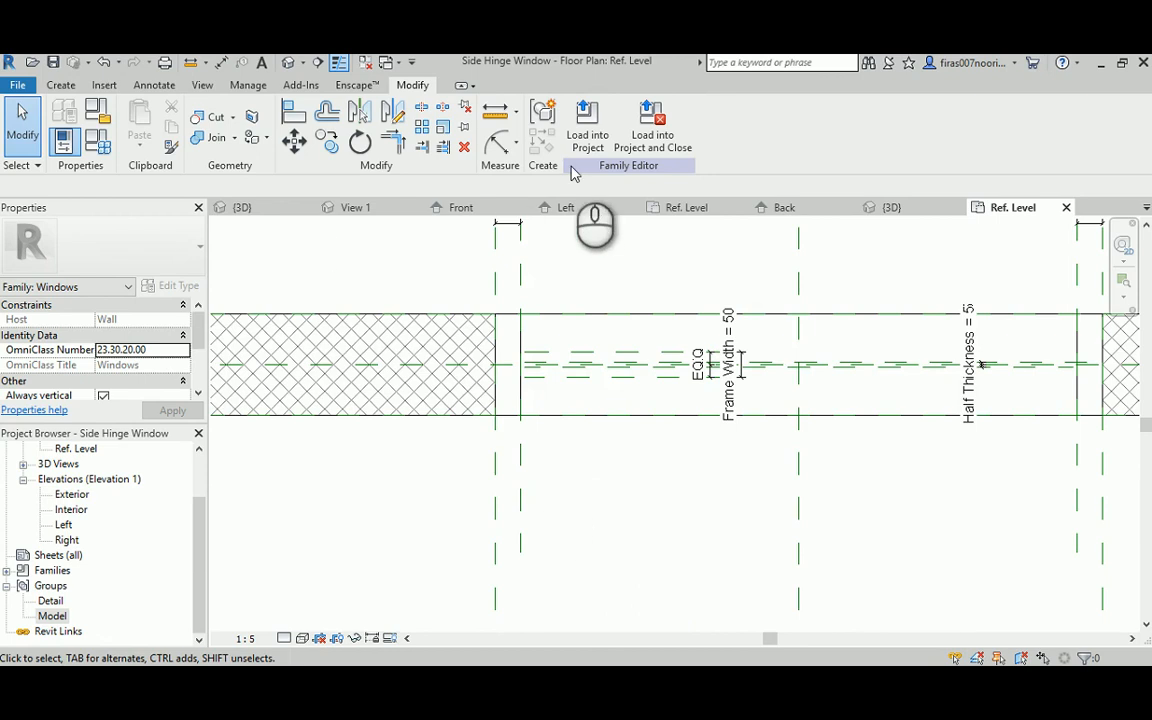
pyautogui.moveTo(823, 339); pyautogui.dragTo(702, 362, button='middle')
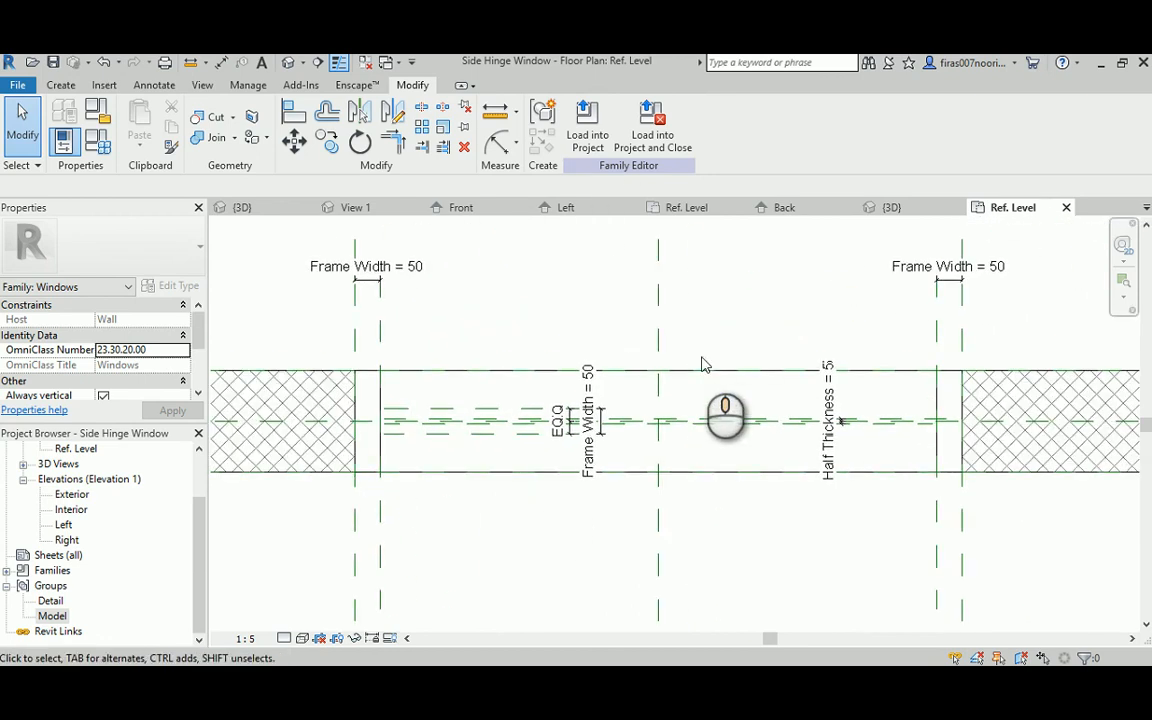
# Load the Operable family into Side Hinge Window once more and collapse the Groups branch of the project browser.
pyautogui.click(888, 207)
pyautogui.click(589, 134)
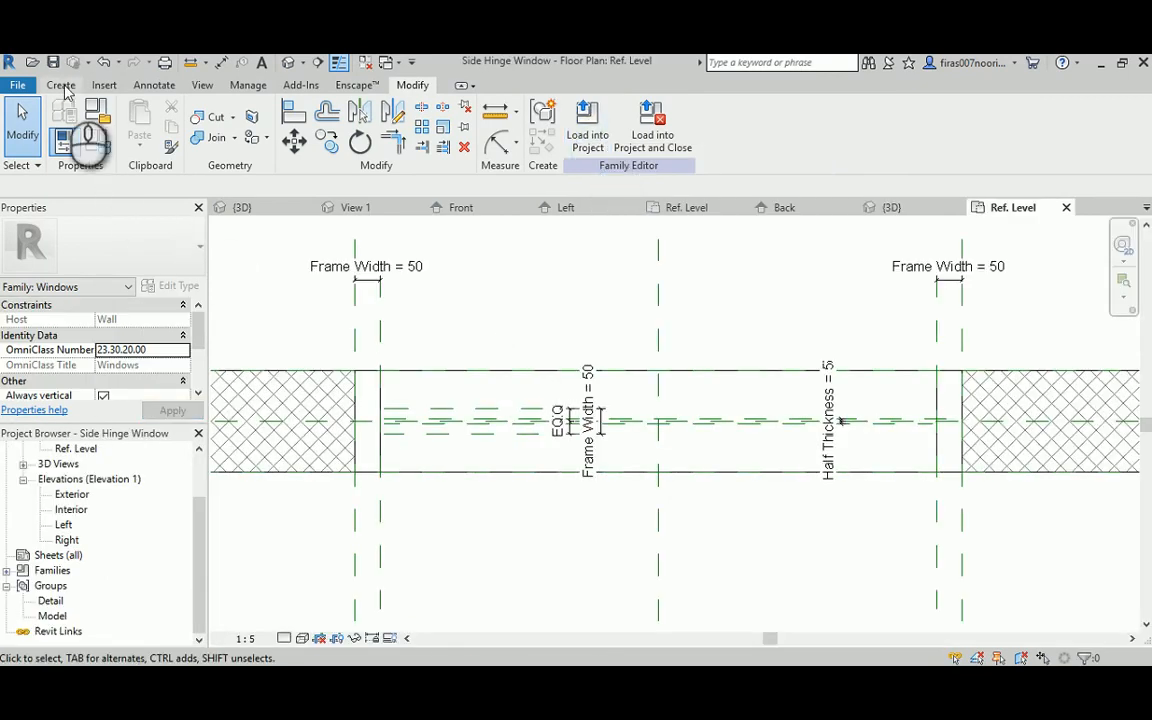
pyautogui.click(7, 587)
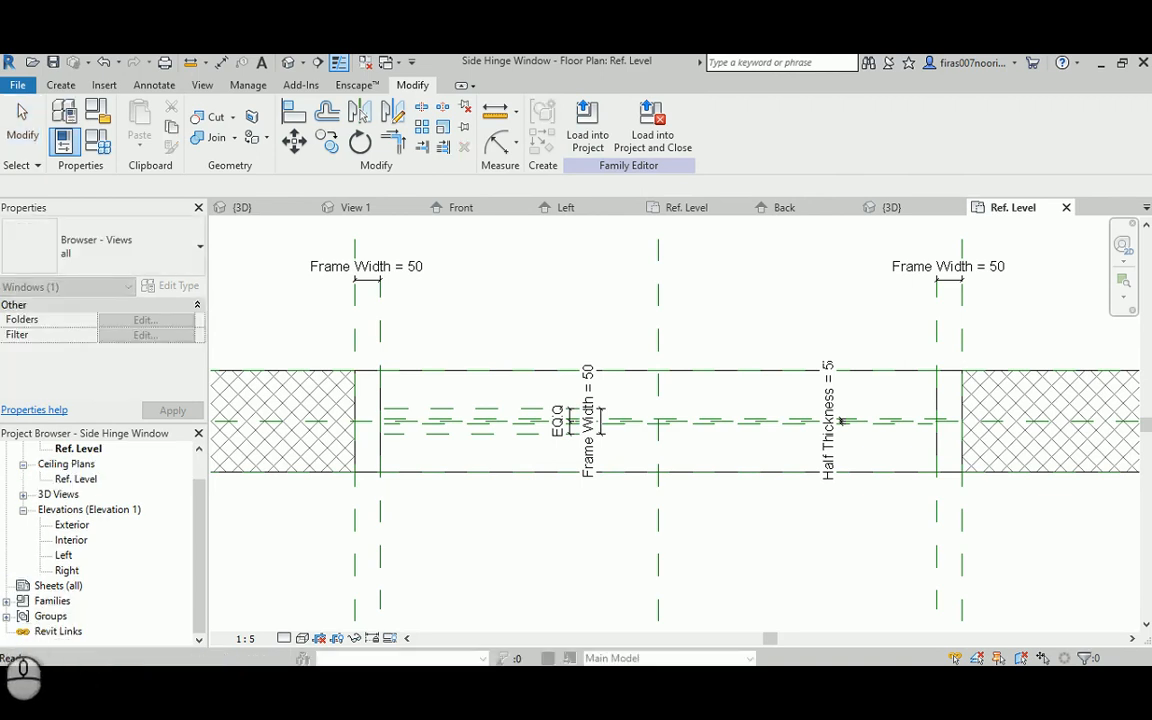
# Place one Operable generic model in the plan above the wall, about 220 mm from the wall centreline.
pyautogui.click(7, 601)
pyautogui.scroll(-1, 113, 553)
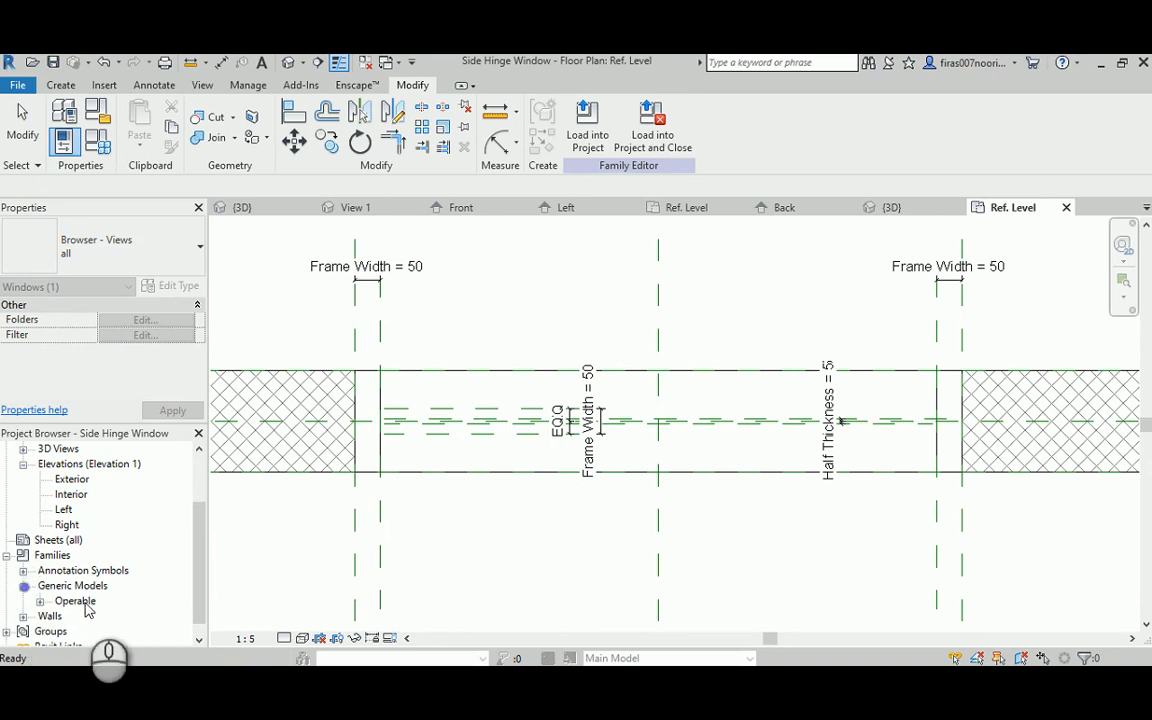
pyautogui.click(40, 601)
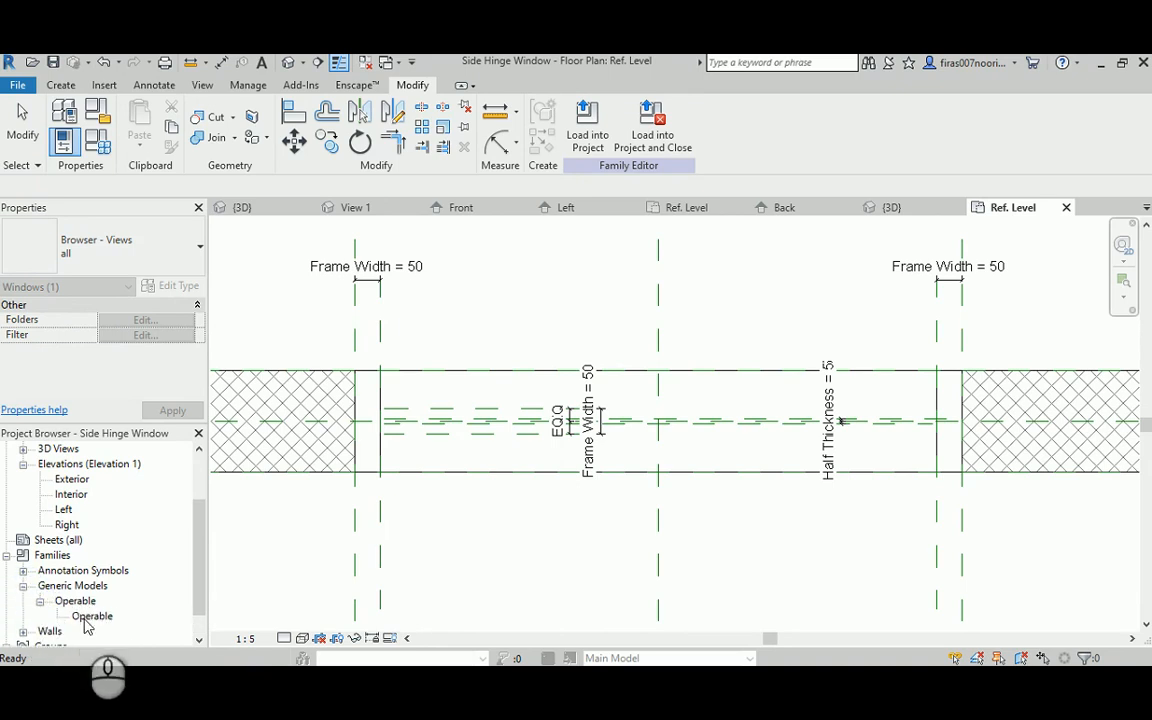
pyautogui.click(92, 617)
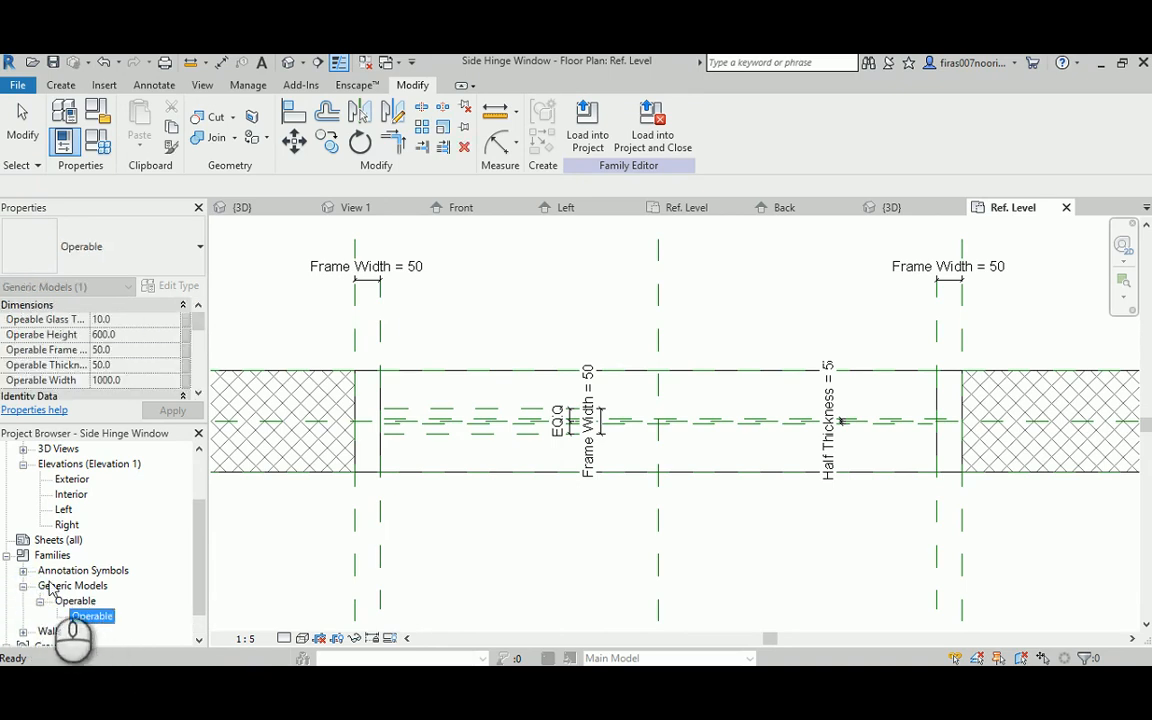
pyautogui.scroll(-1, 35, 620)
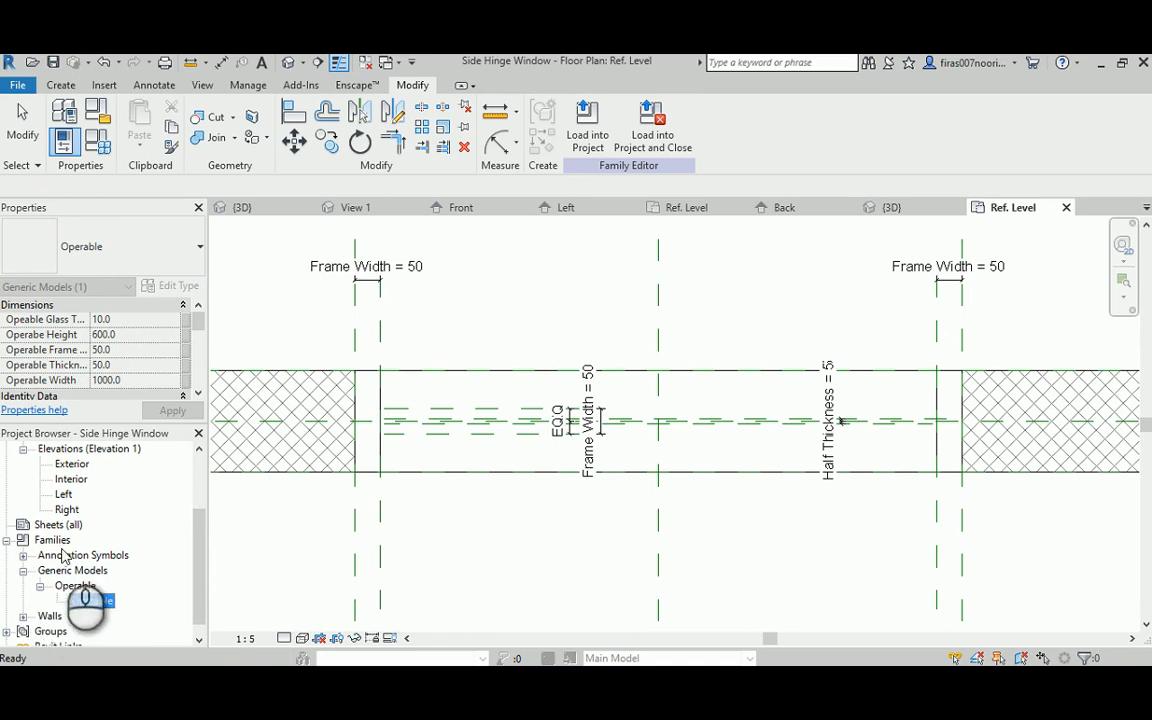
pyautogui.moveTo(98, 615); pyautogui.dragTo(635, 489)
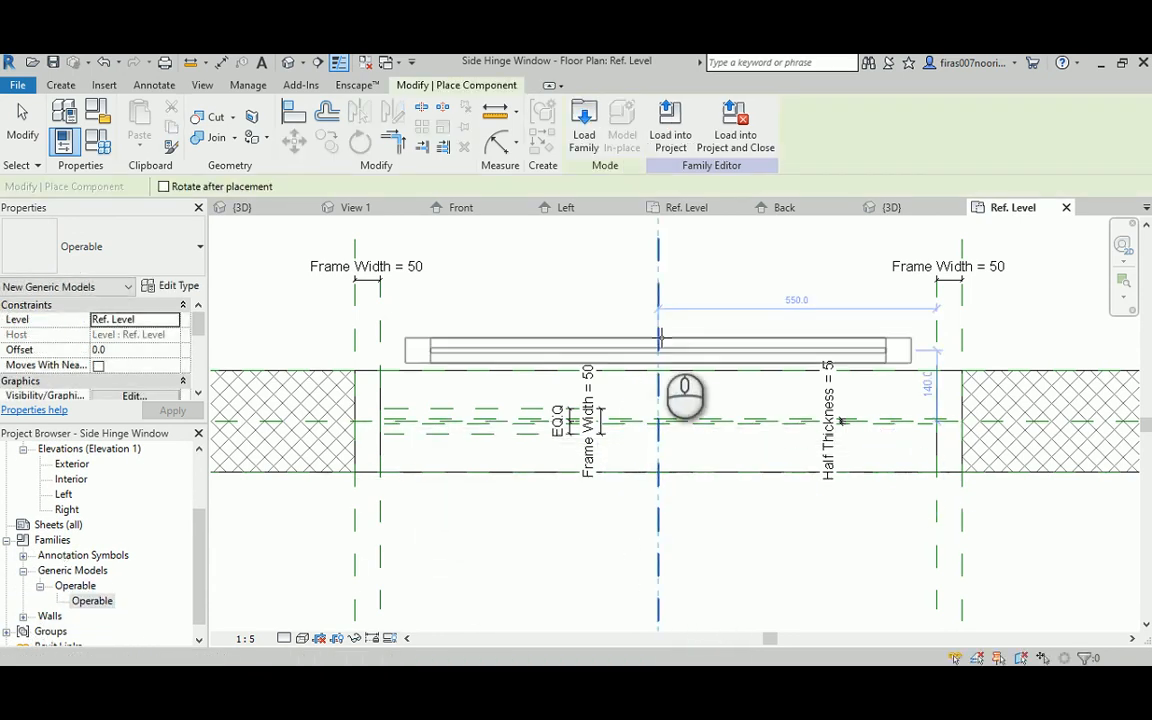
pyautogui.click(646, 310)
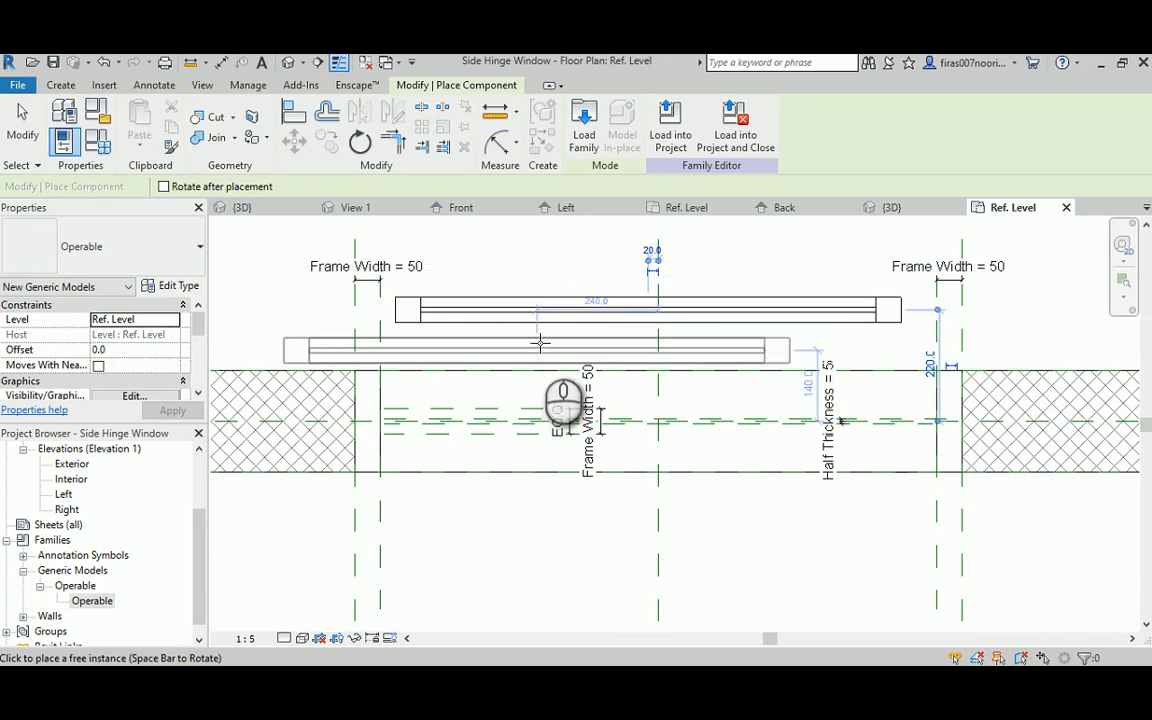
pyautogui.rightClick(545, 343)
pyautogui.click(594, 350)
pyautogui.rightClick(620, 281)
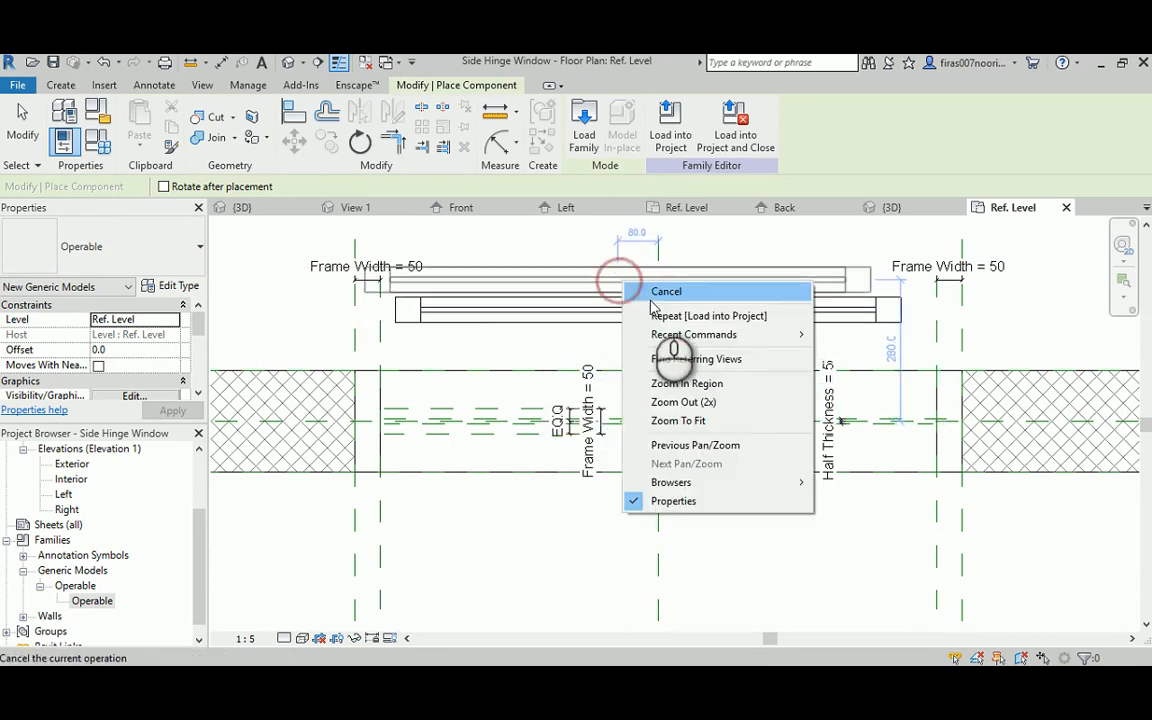
pyautogui.click(653, 300)
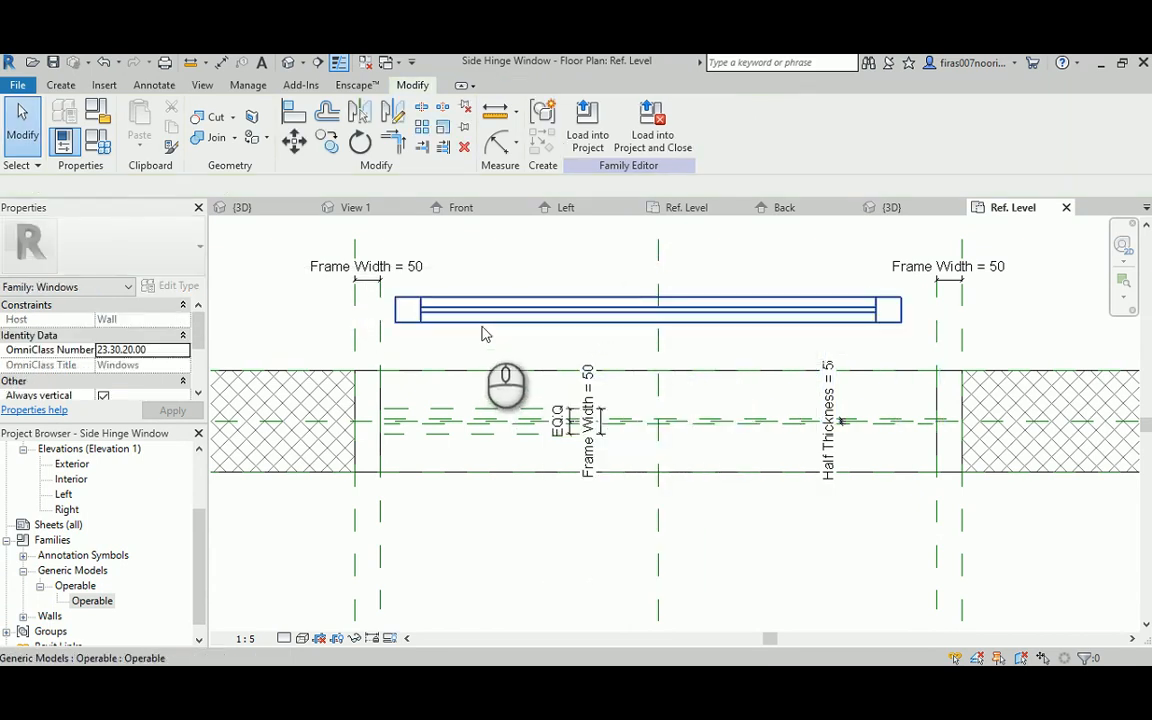
# Align the Operable panel's left edge to the inner reference plane of the left frame and lock the alignment.
pyautogui.click(484, 324)
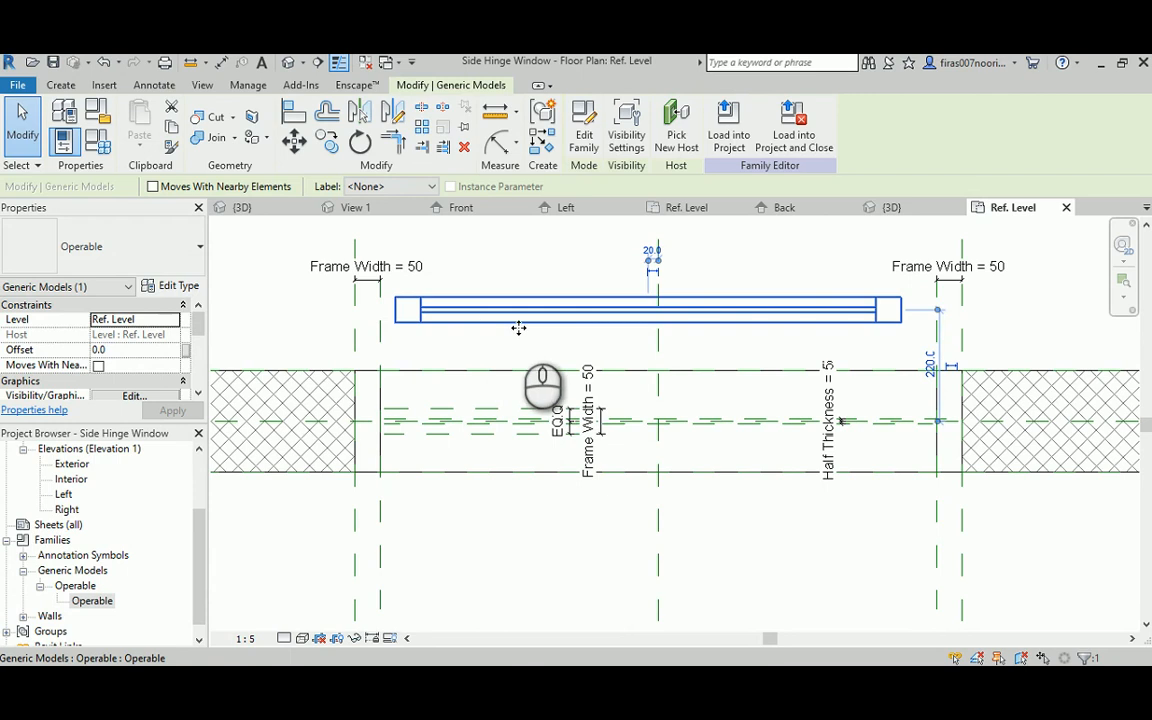
pyautogui.moveTo(476, 316); pyautogui.dragTo(510, 352, button='middle')
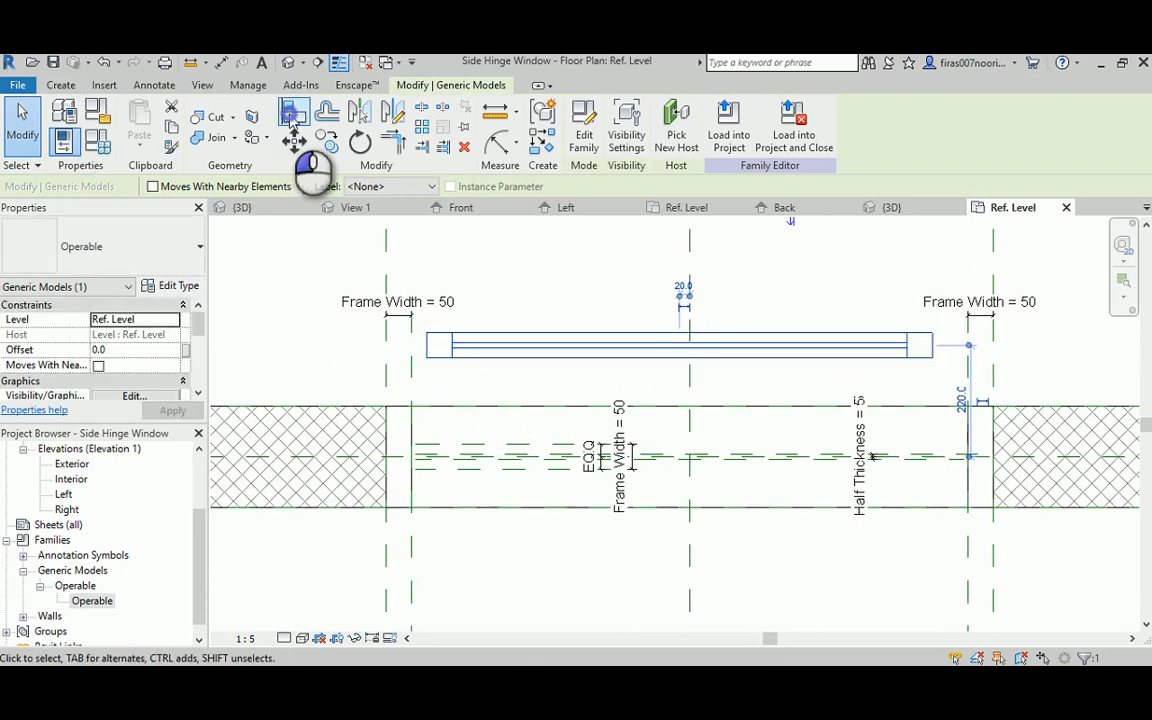
pyautogui.click(293, 113)
pyautogui.click(412, 369)
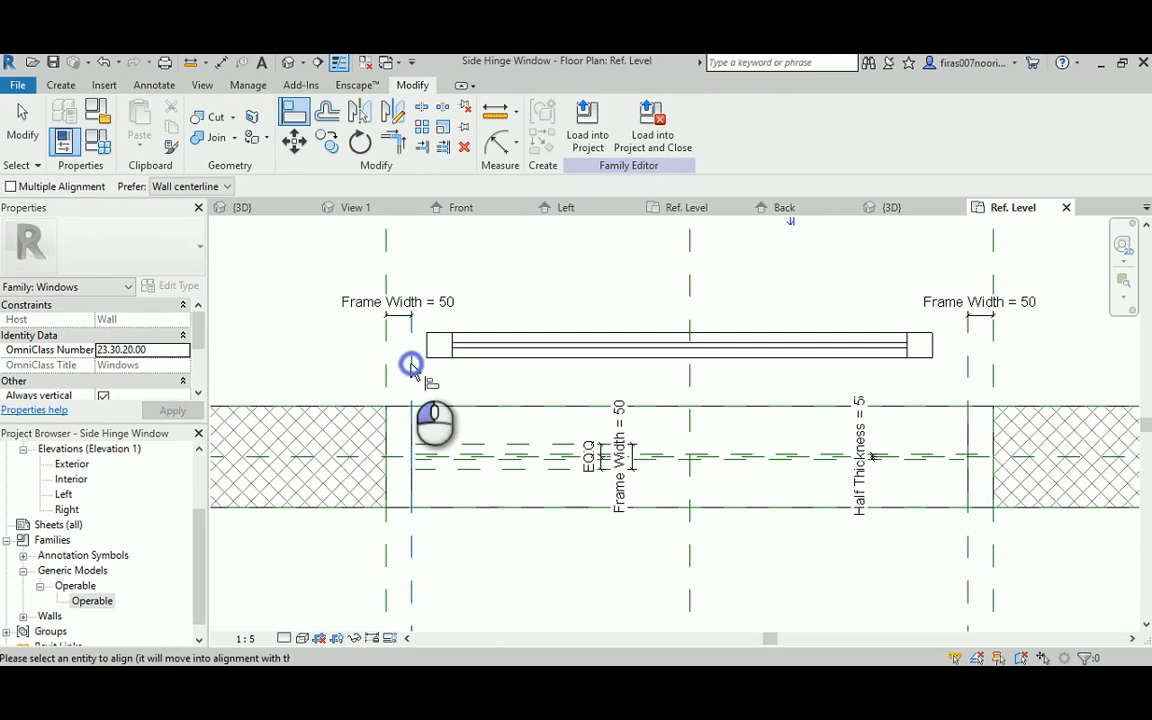
pyautogui.click(427, 344)
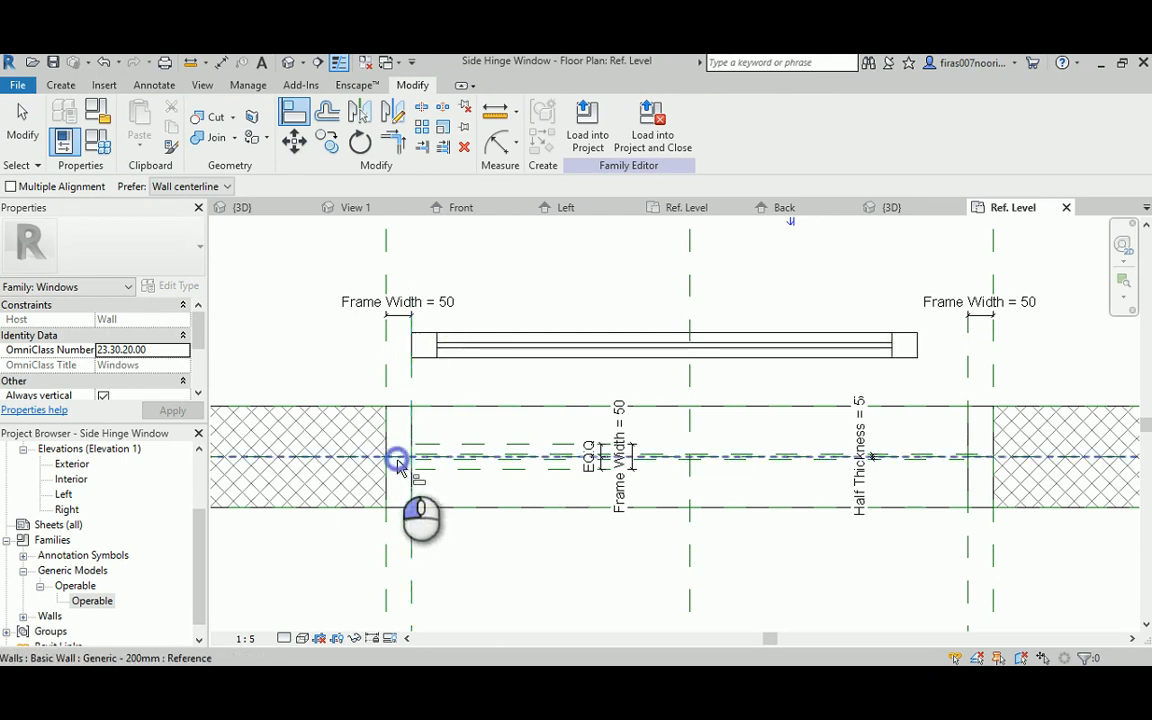
# Align the Operable panel's centre to the wall centreline and lock the alignment.
pyautogui.click(422, 342)
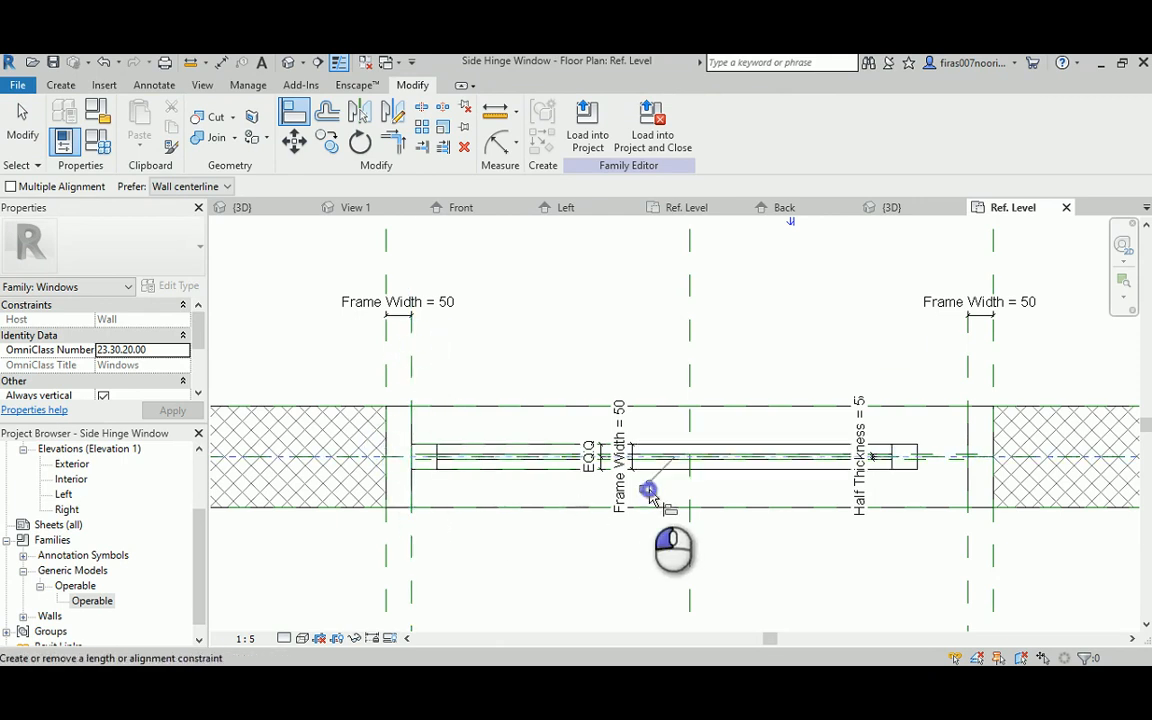
pyautogui.moveTo(638, 545); pyautogui.dragTo(617, 471, button='middle')
pyautogui.rightClick(488, 489)
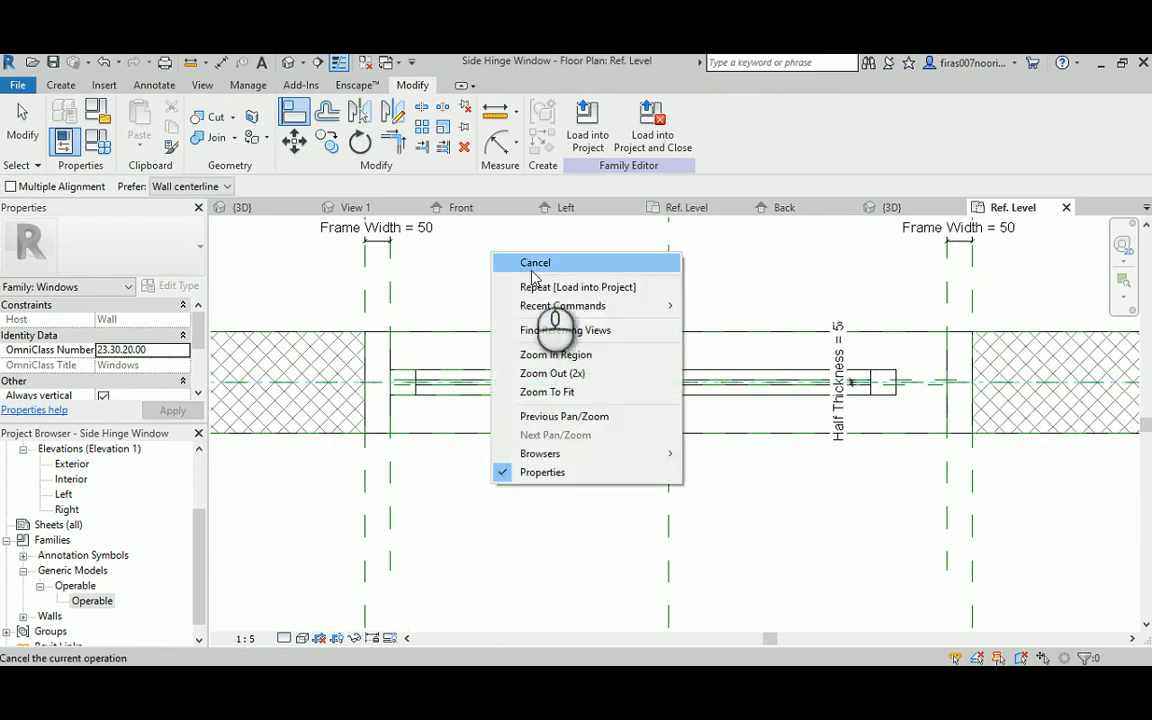
pyautogui.click(535, 263)
pyautogui.rightClick(481, 261)
pyautogui.click(527, 275)
# Examine how the Operable panel fits between the frame reference planes and check the window's overall Width dimension.
pyautogui.scroll(2, 770, 460)
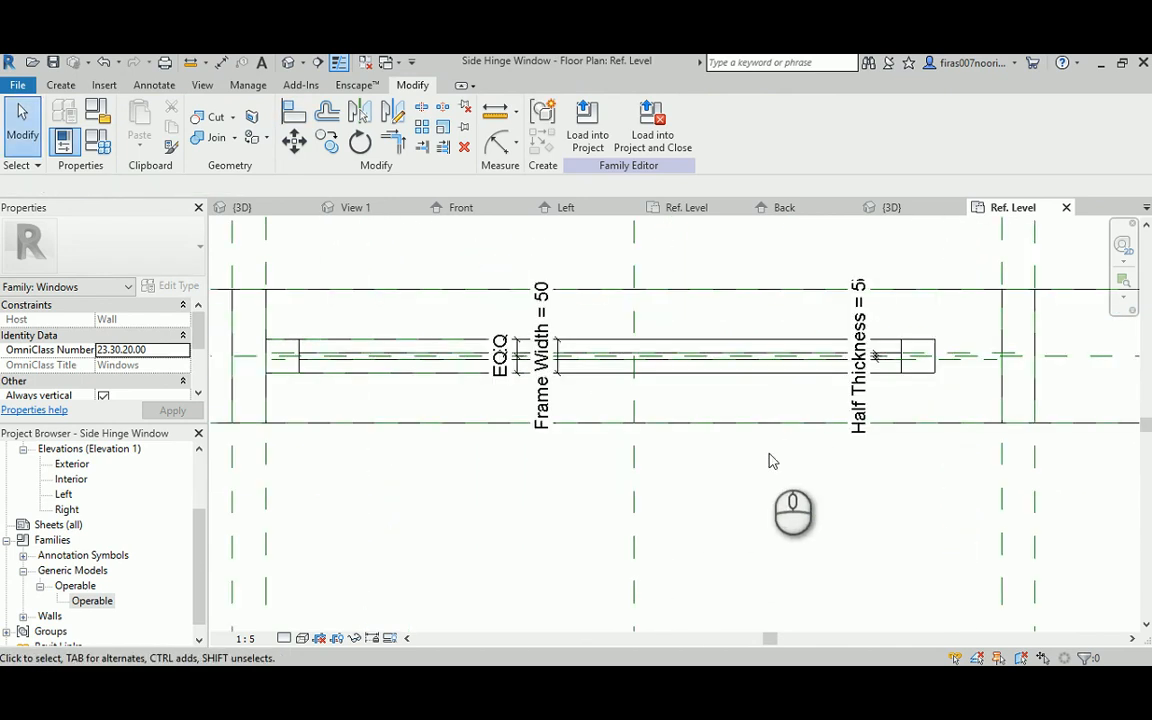
pyautogui.scroll(-1, 323, 377)
pyautogui.click(327, 375)
pyautogui.moveTo(337, 437); pyautogui.dragTo(414, 467, button='middle')
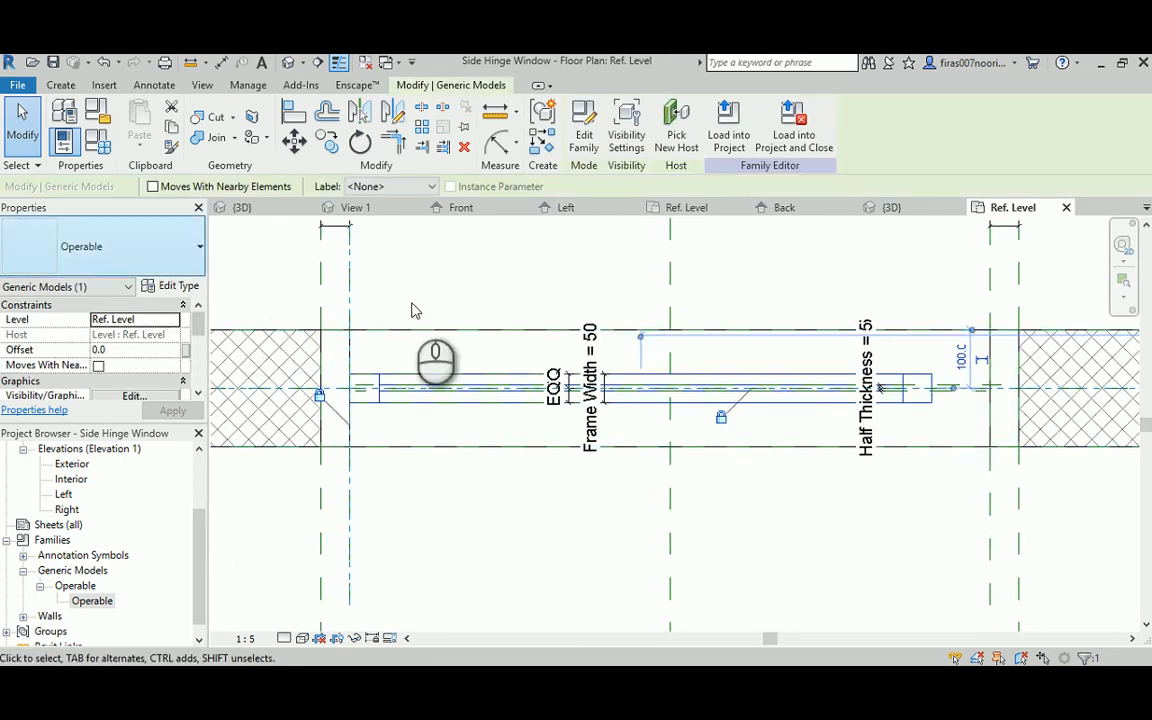
pyautogui.click(449, 288)
pyautogui.scroll(-2, 385, 340)
pyautogui.moveTo(390, 345); pyautogui.dragTo(410, 430, button='middle')
pyautogui.scroll(-1, 405, 422)
pyautogui.scroll(-1, 405, 417)
pyautogui.moveTo(434, 312); pyautogui.dragTo(400, 260, button='middle')
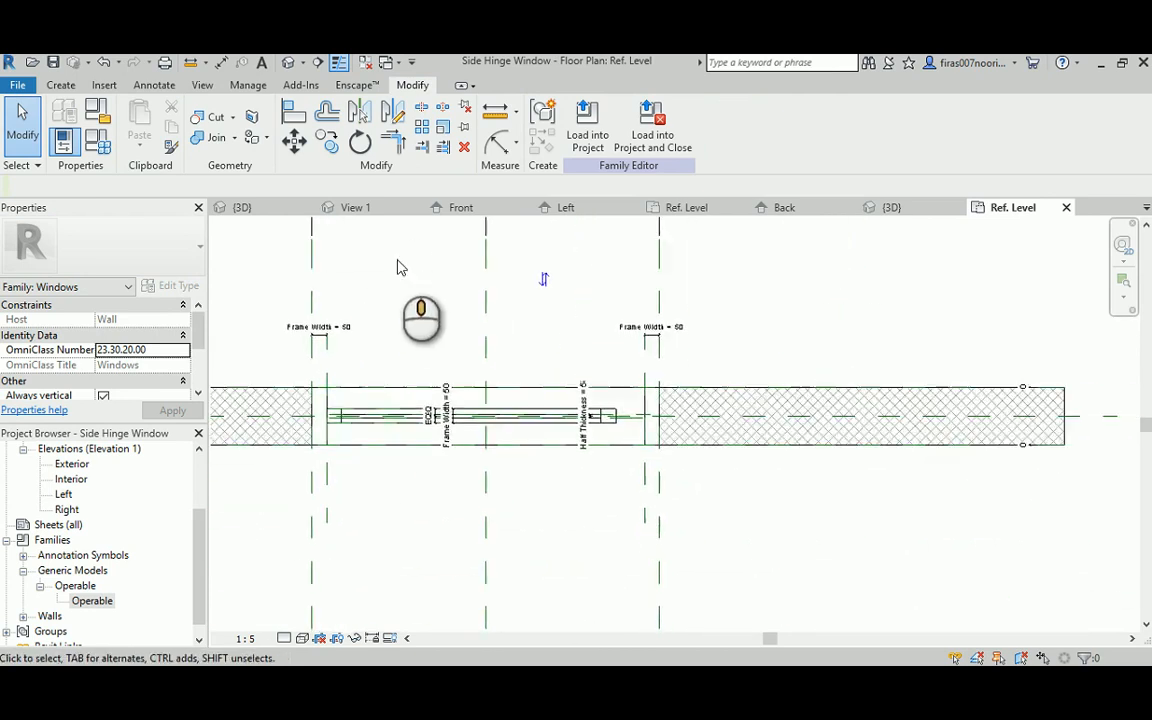
pyautogui.scroll(1, 378, 386)
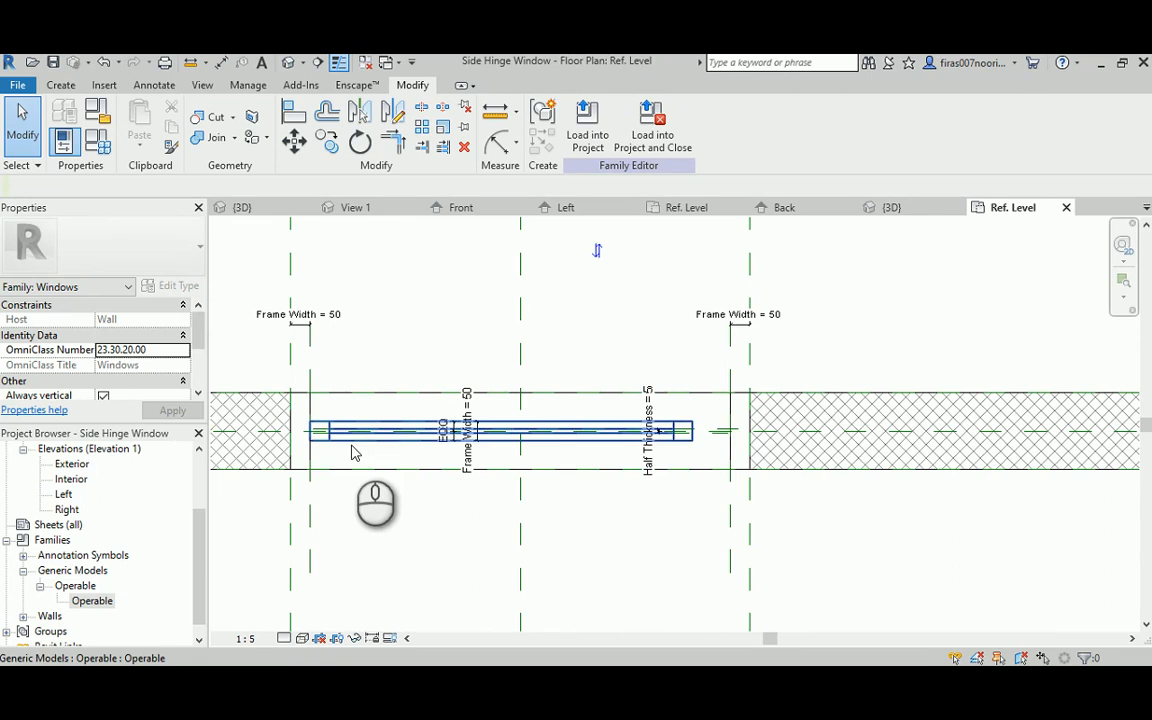
pyautogui.scroll(-1, 347, 470)
pyautogui.moveTo(347, 470); pyautogui.dragTo(347, 337, button='middle')
pyautogui.scroll(-1, 341, 346)
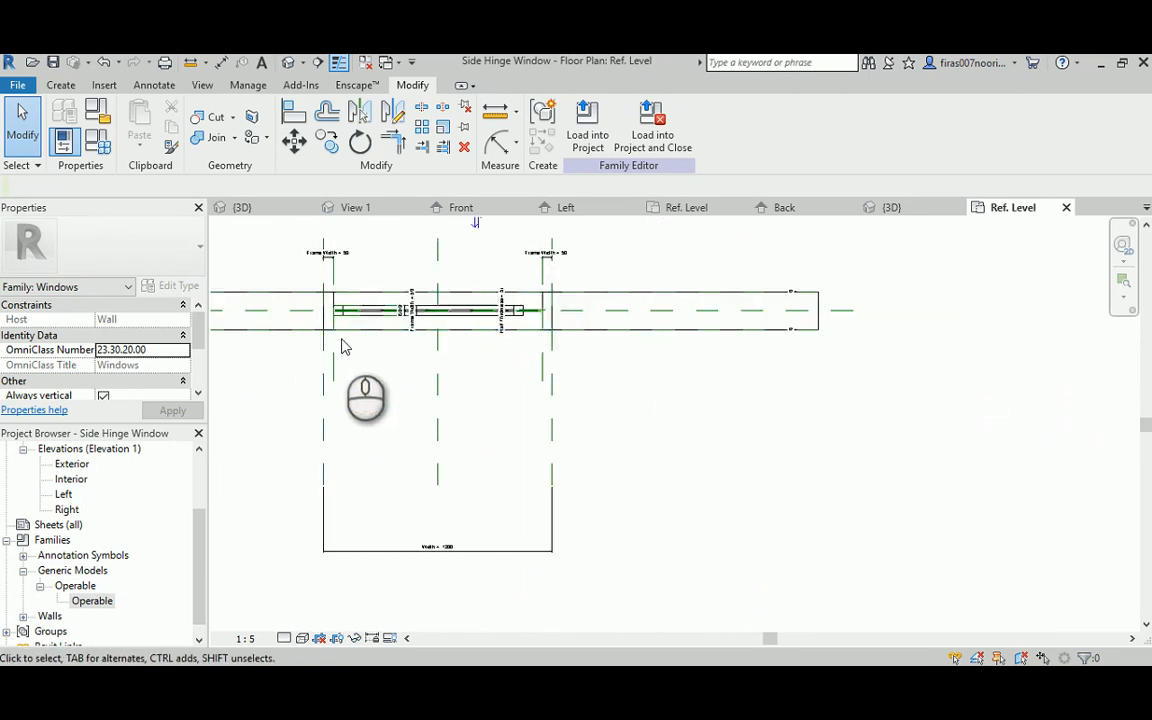
pyautogui.scroll(1, 406, 483)
pyautogui.scroll(1, 424, 589)
pyautogui.scroll(-1, 432, 589)
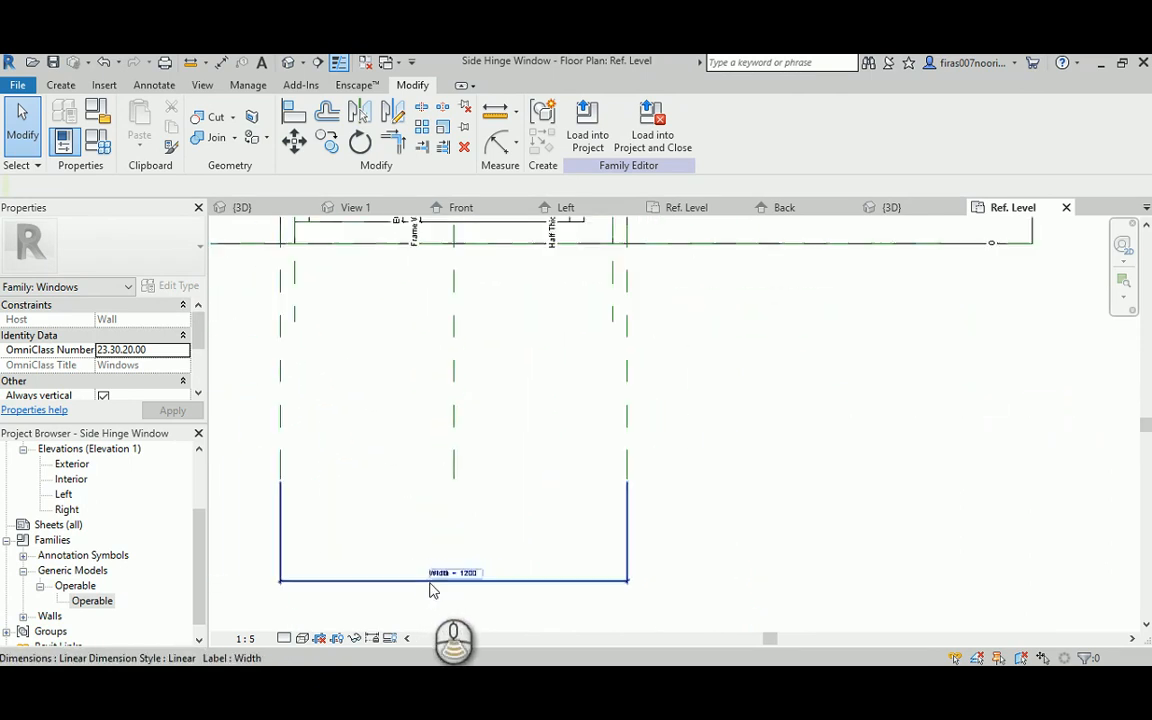
pyautogui.scroll(-2, 432, 589)
# Add a length type parameter named Operable Width to the window family, grouped under Dimensions.
pyautogui.click(68, 140)
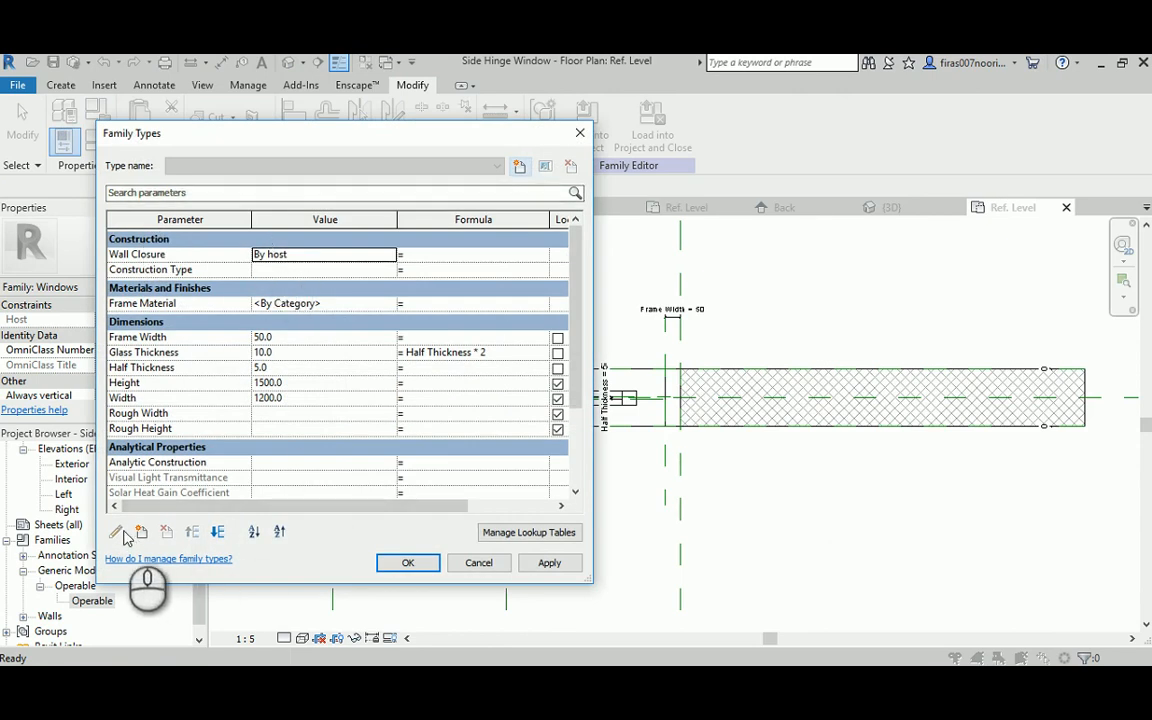
pyautogui.click(140, 535)
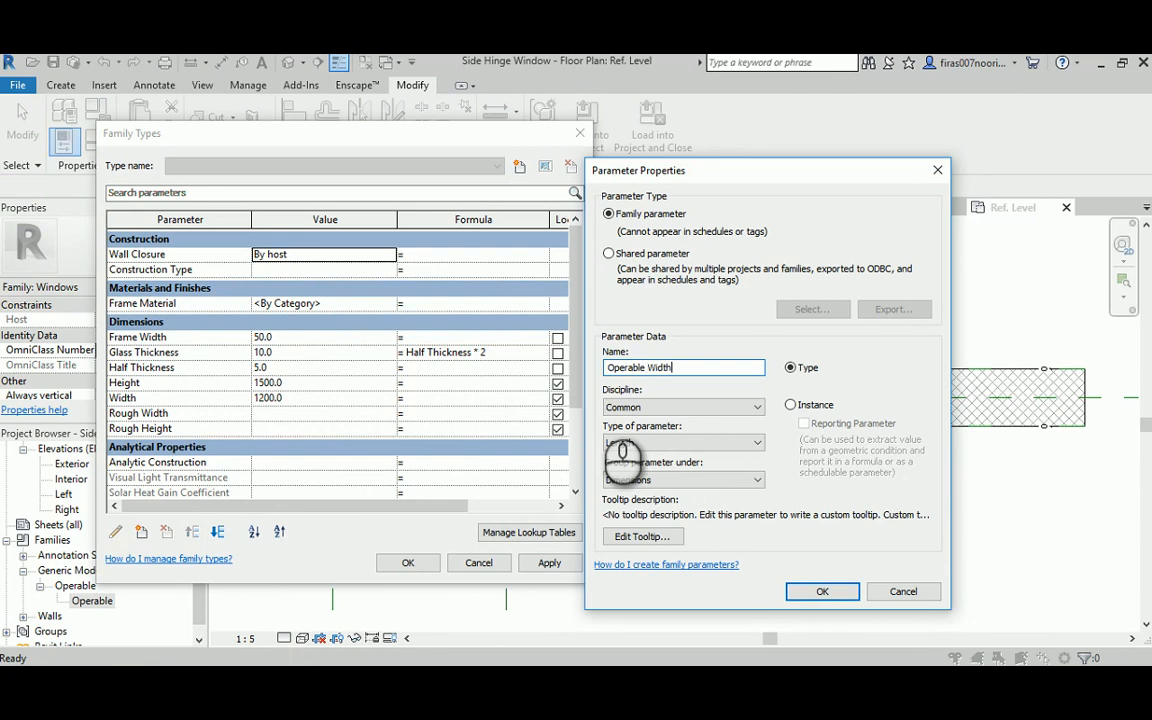
pyautogui.click(820, 591)
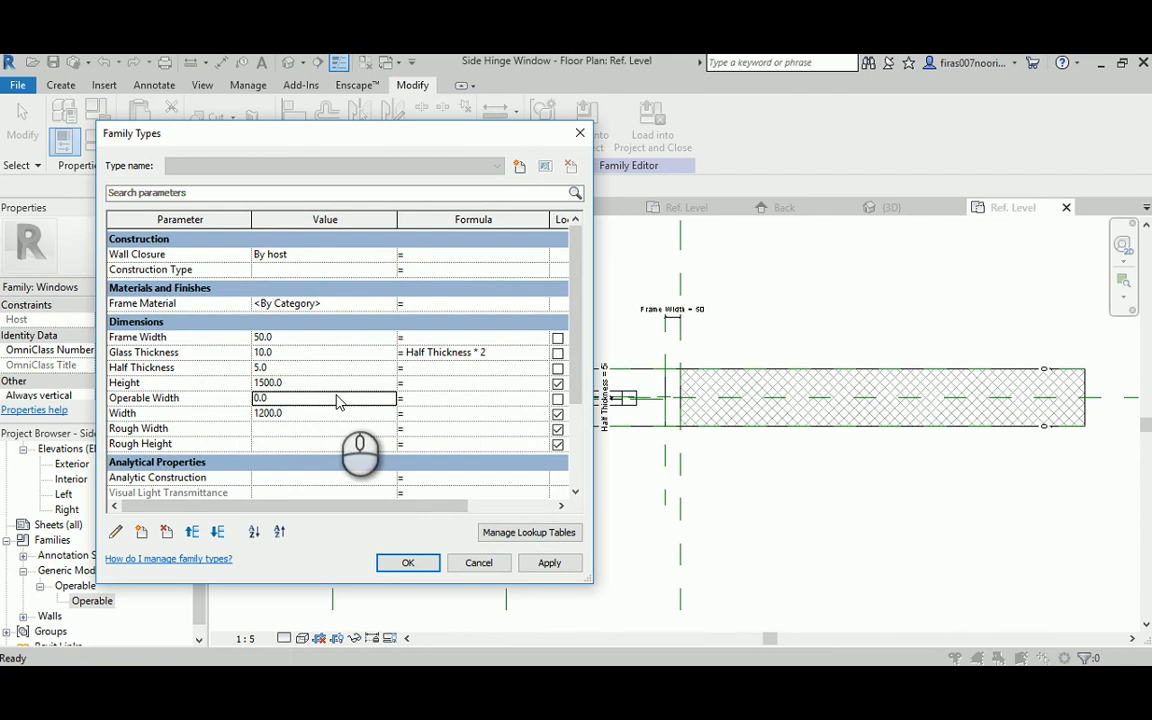
# Set the Operable Width formula to Width - Frame Width - Frame Width and apply it to the family.
pyautogui.click(427, 398)
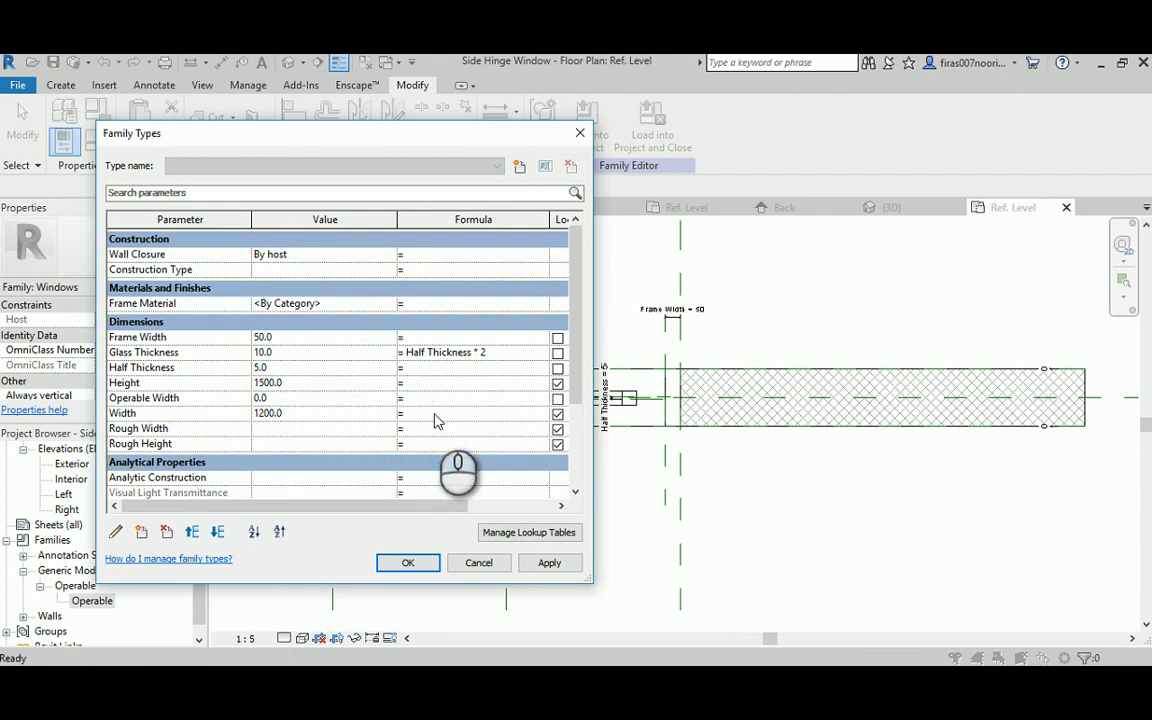
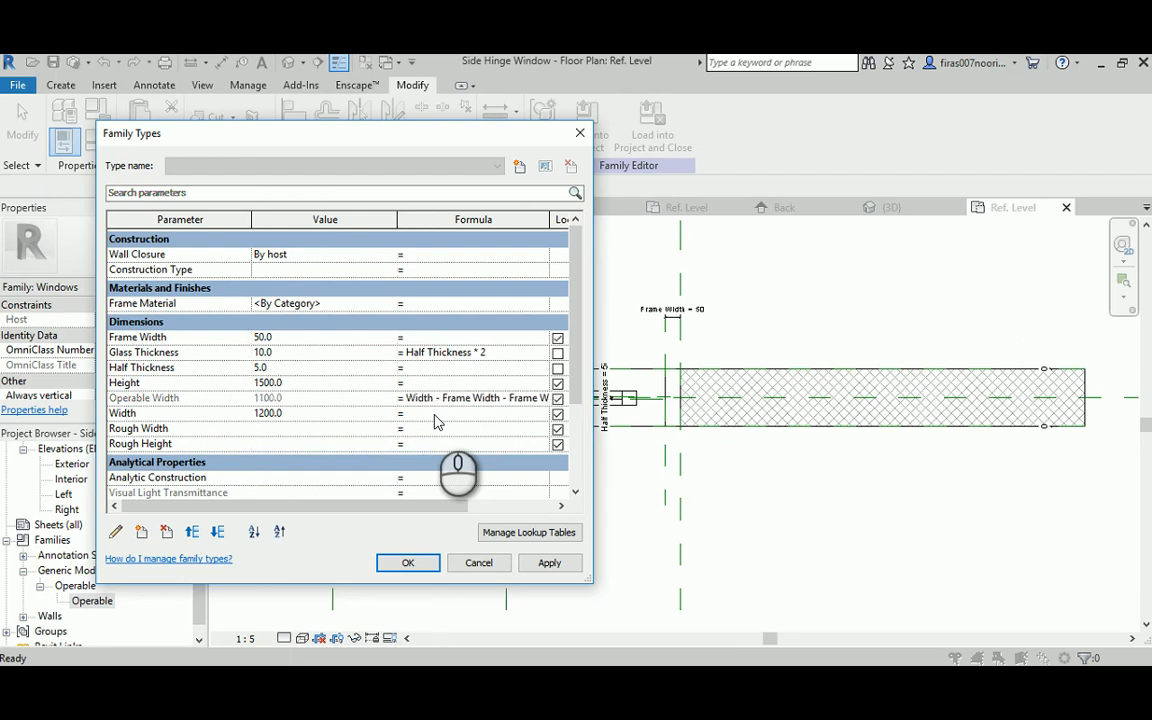
pyautogui.hscroll(3, 437, 420)
pyautogui.moveTo(278, 507); pyautogui.dragTo(165, 510)
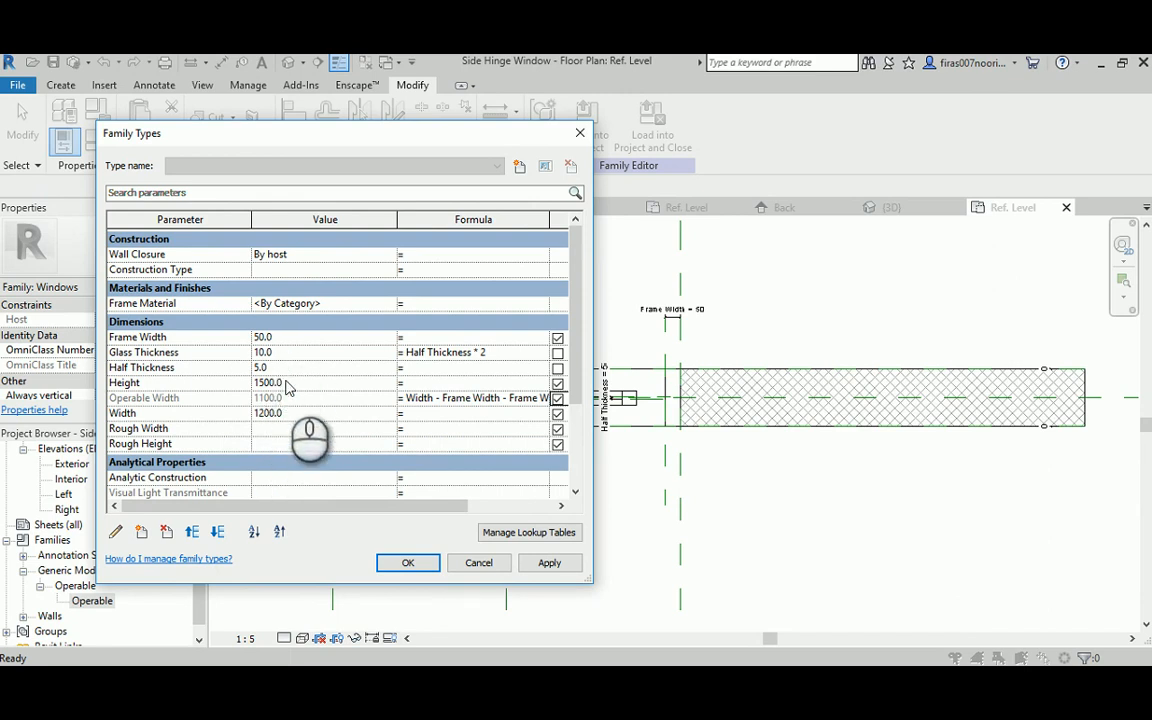
pyautogui.click(401, 563)
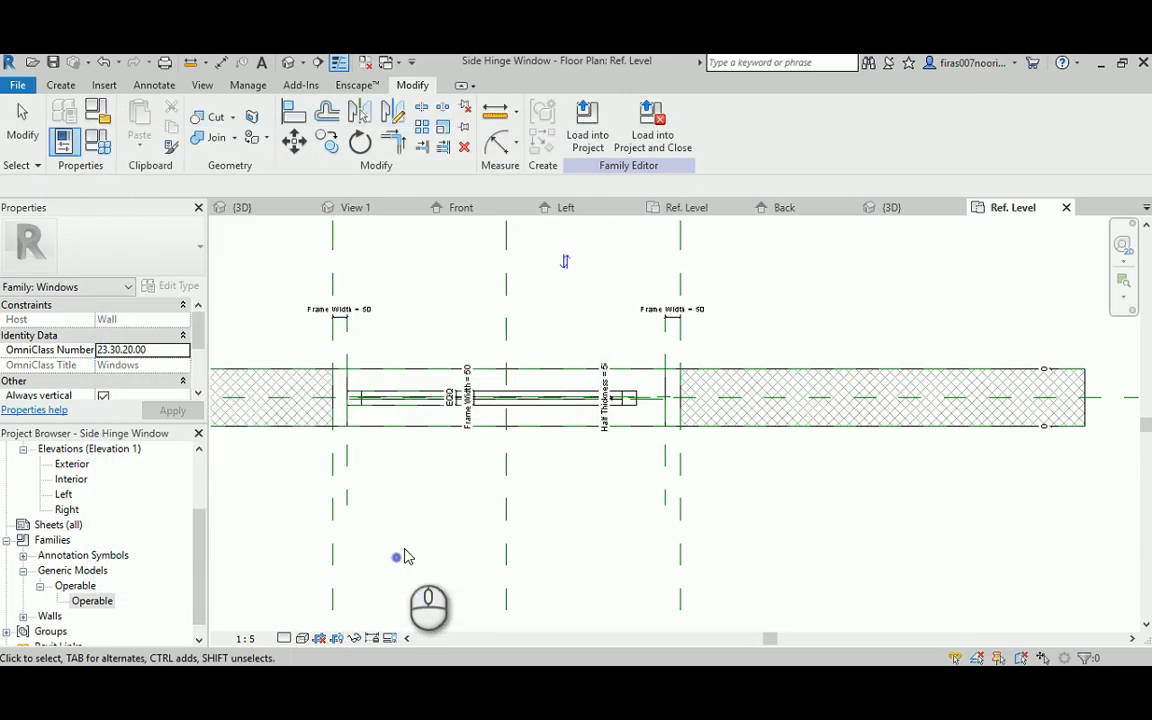
# Associate the nested Operable panel's Operable Width type parameter with the window family's Operable Width parameter.
pyautogui.scroll(3, 404, 342)
pyautogui.scroll(-3, 430, 362)
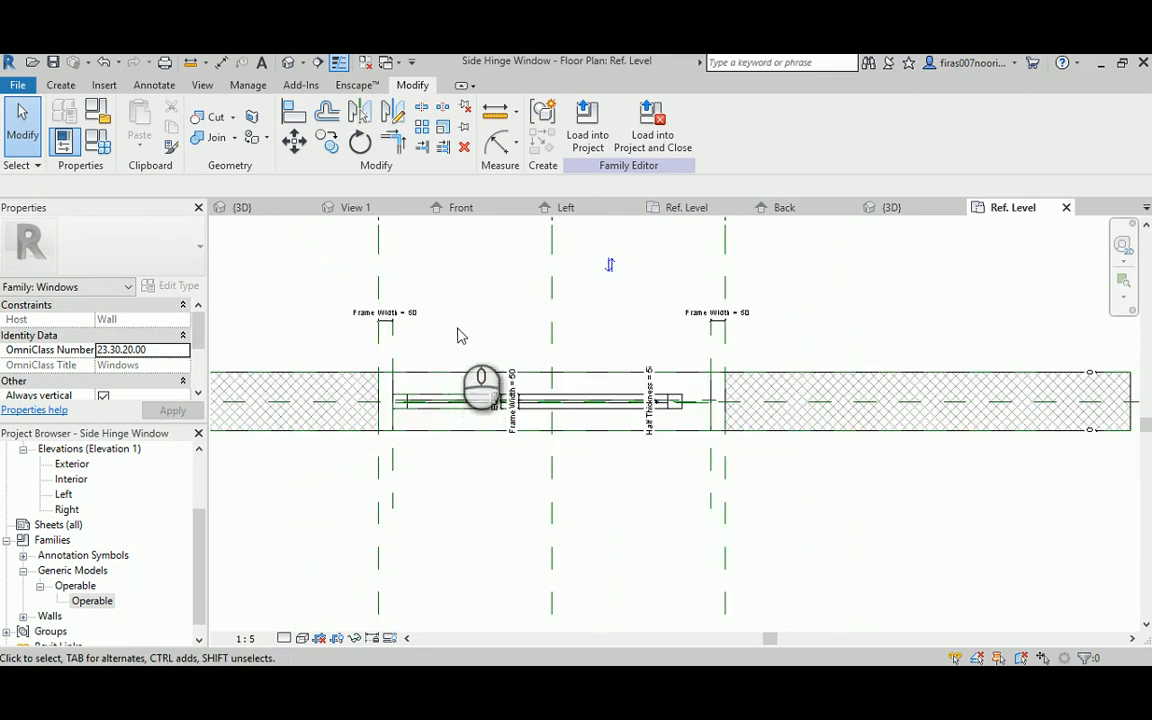
pyautogui.moveTo(458, 334); pyautogui.dragTo(581, 339, button='middle')
pyautogui.scroll(2, 514, 392)
pyautogui.click(524, 390)
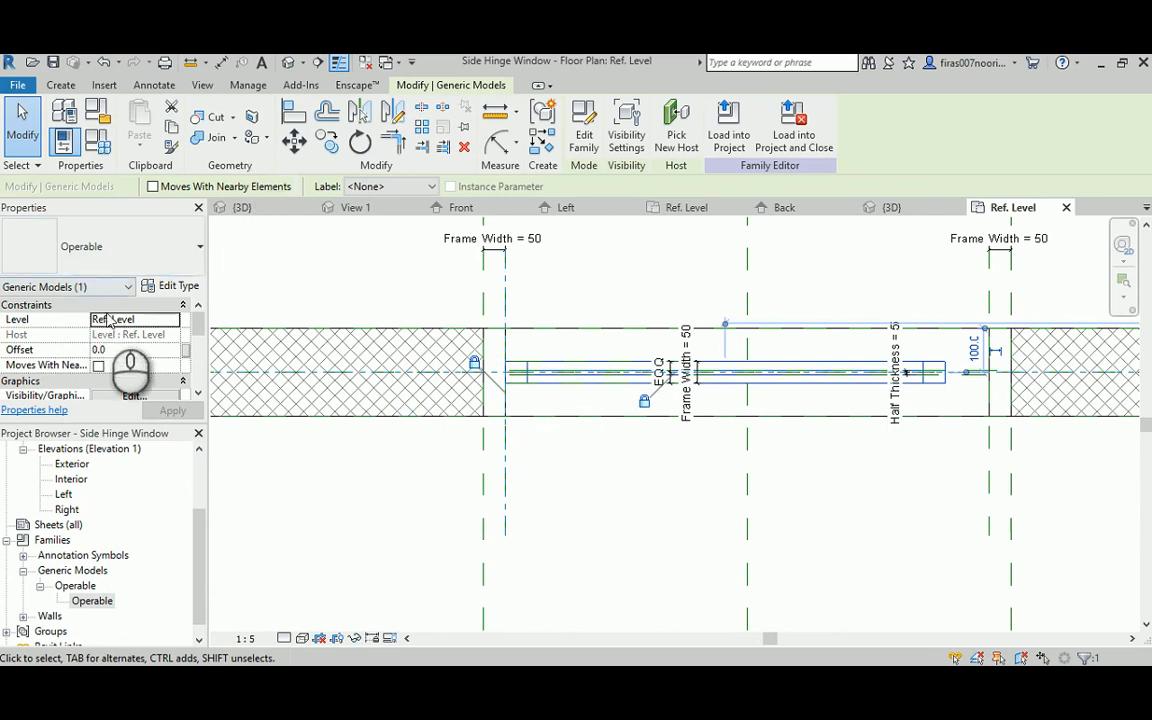
pyautogui.click(178, 288)
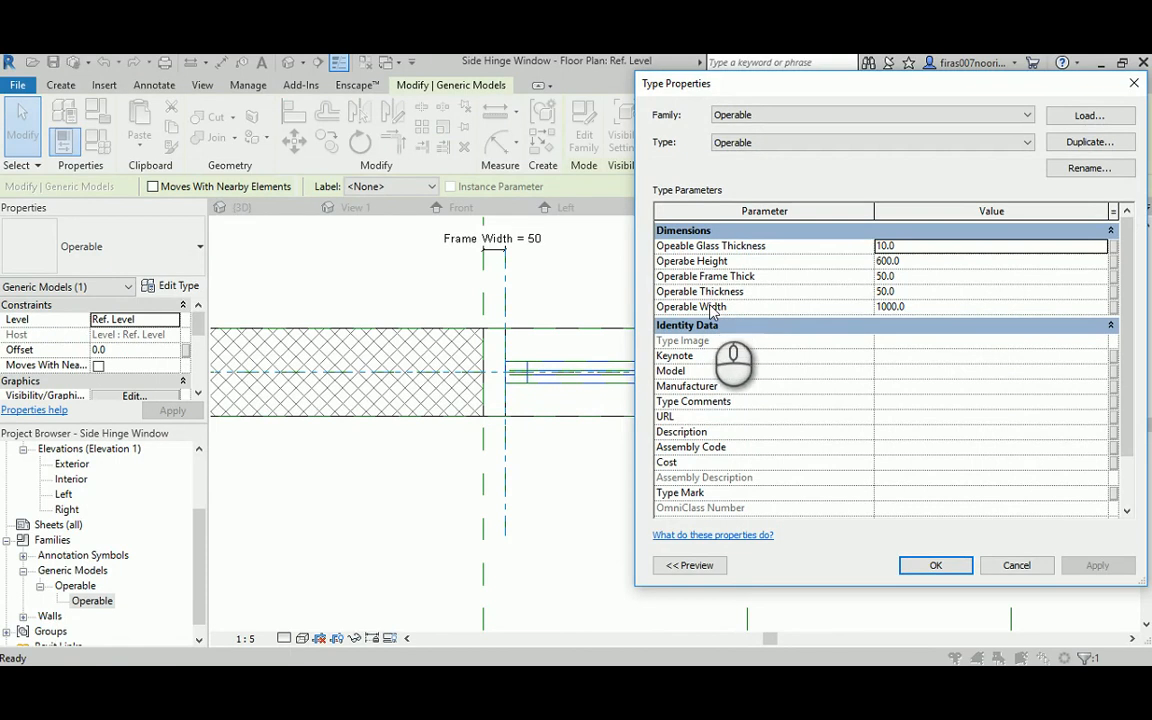
pyautogui.click(1113, 307)
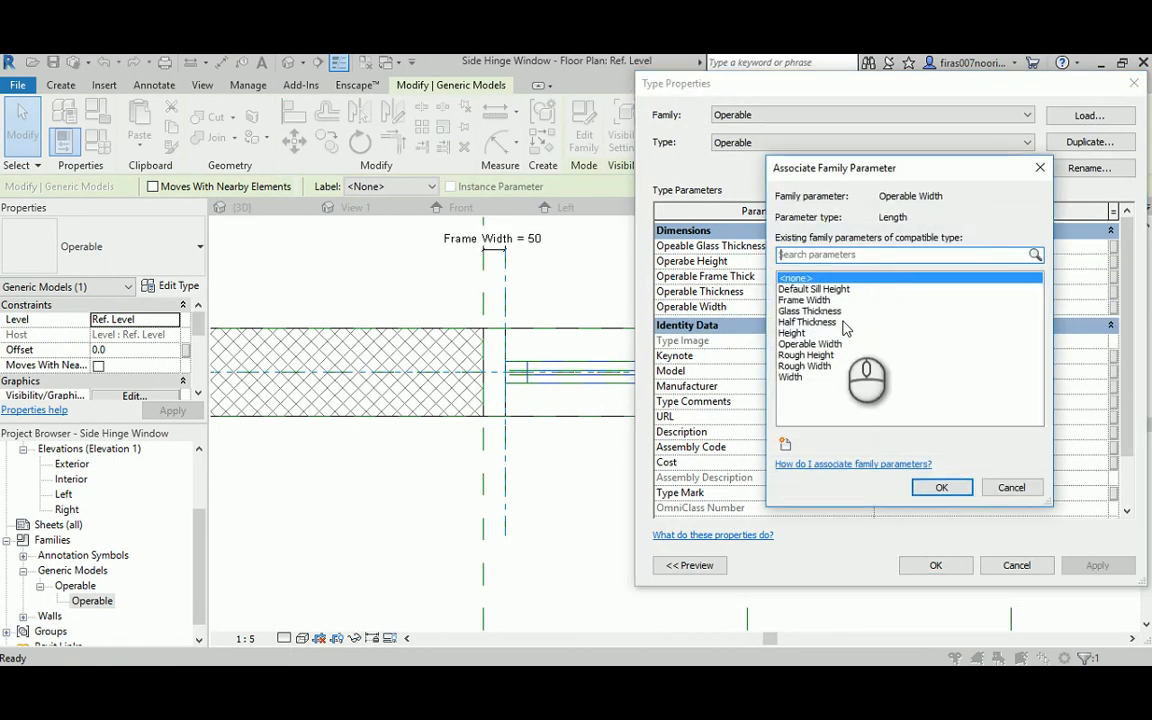
pyautogui.click(805, 344)
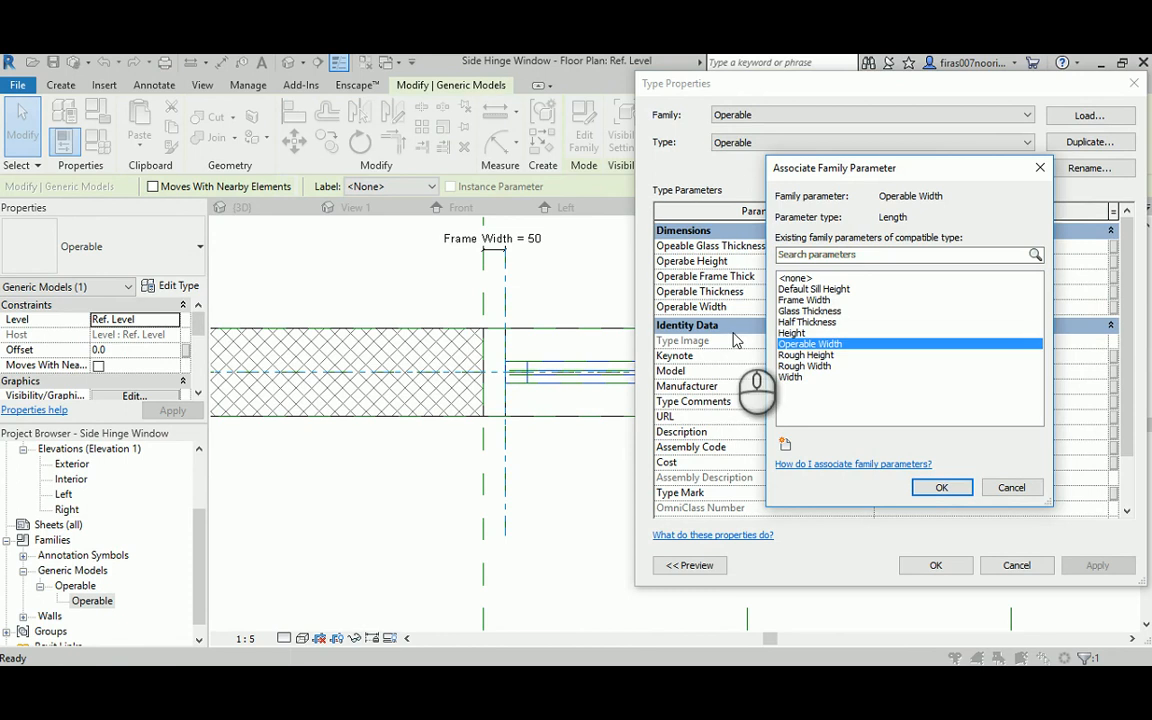
pyautogui.click(941, 487)
pyautogui.click(912, 566)
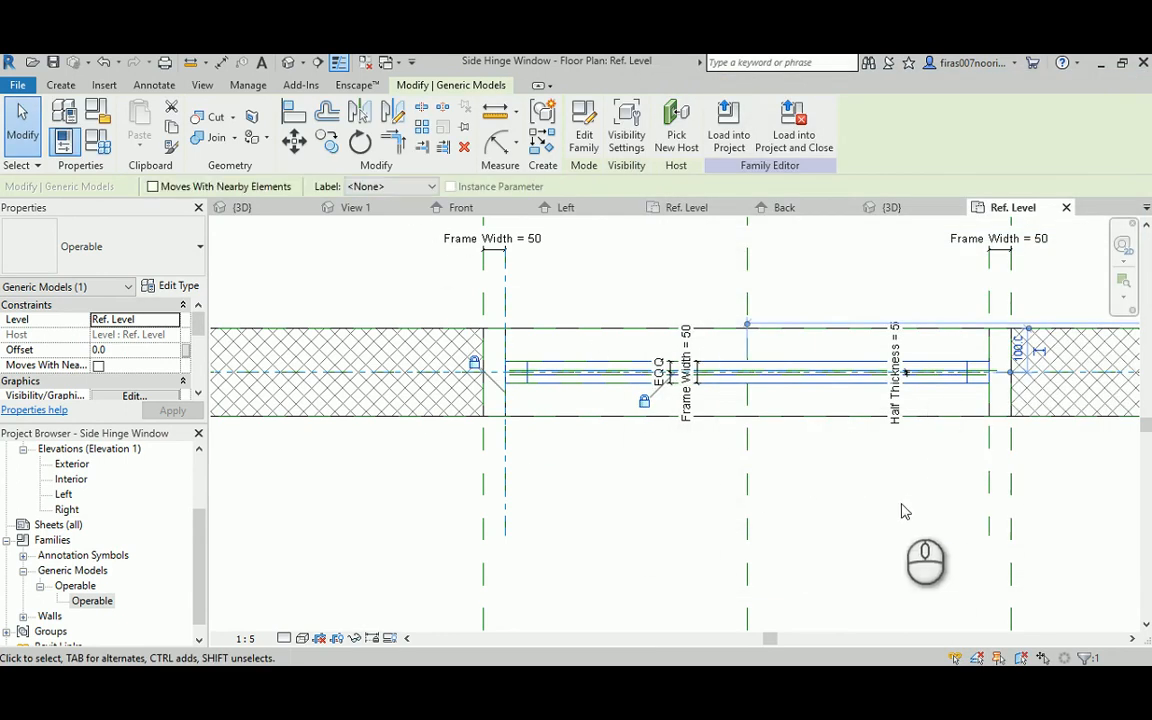
pyautogui.click(901, 499)
pyautogui.moveTo(674, 463); pyautogui.dragTo(573, 486, button='middle')
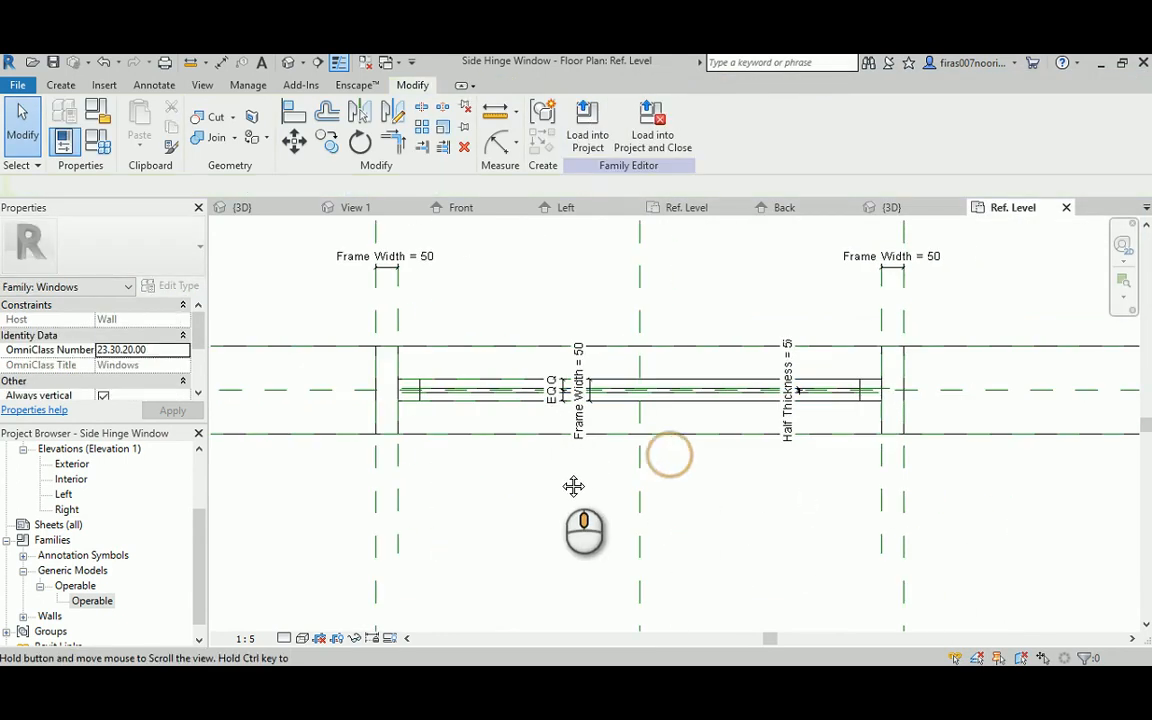
# Set the window family's Width to 1000 and check how the Operable panel resizes between the frame sides in plan.
pyautogui.click(97, 140)
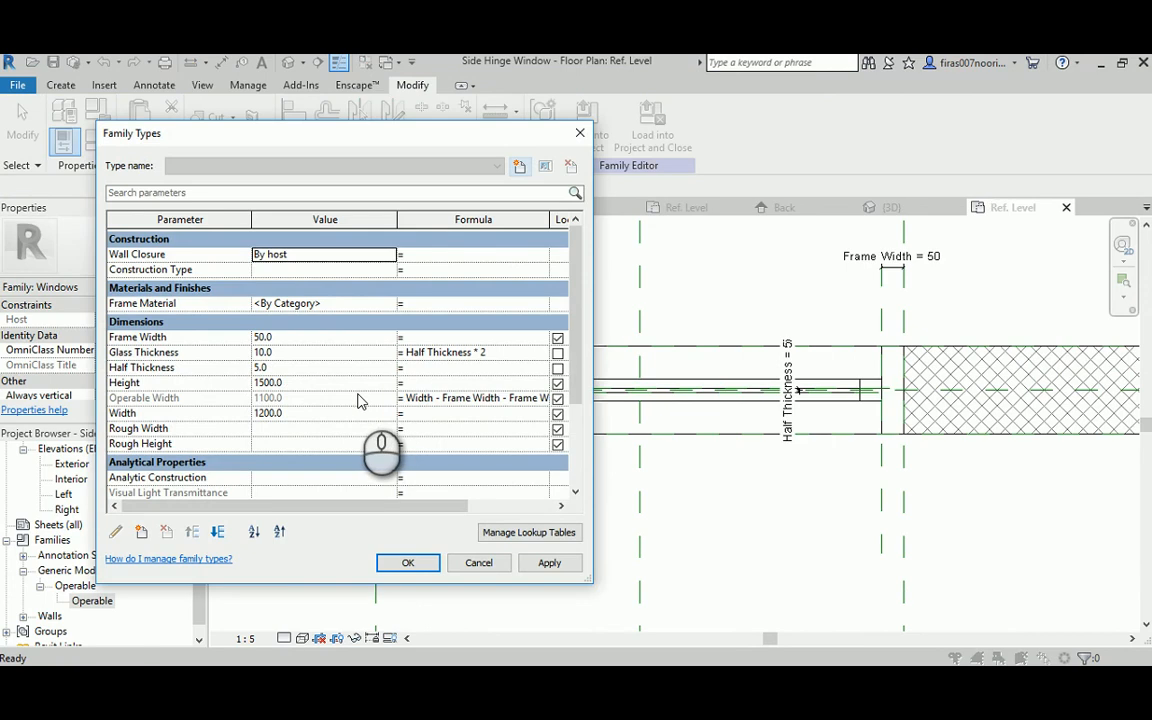
pyautogui.click(268, 413)
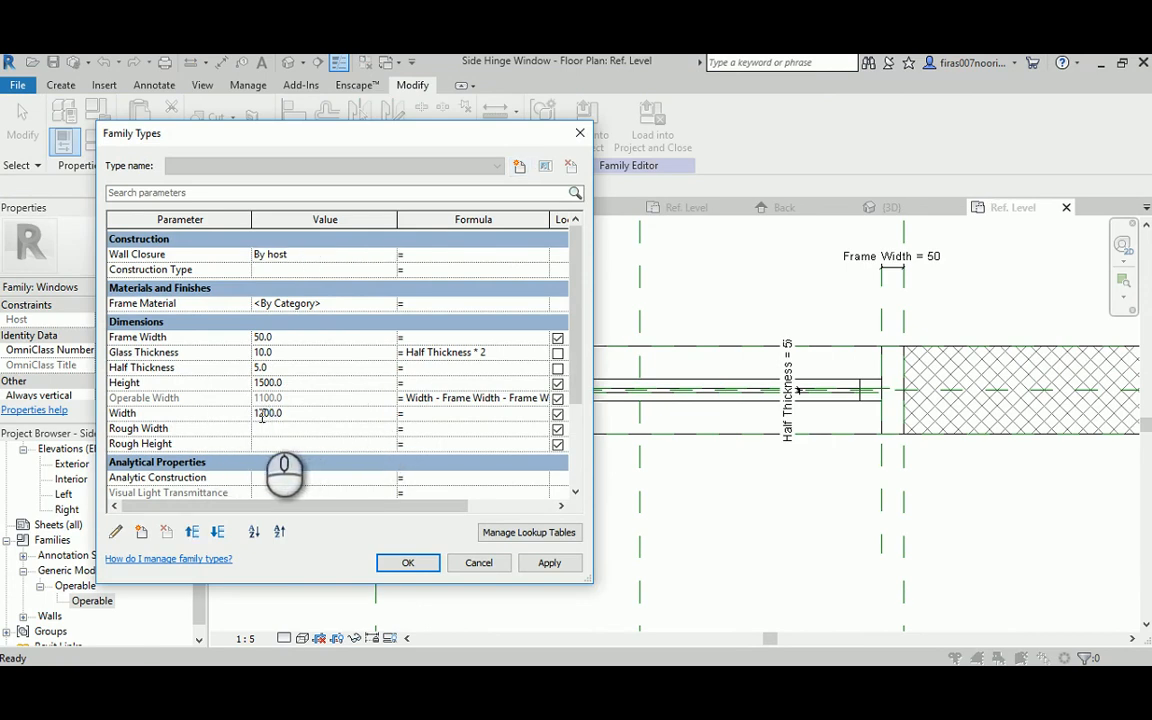
pyautogui.write('0')
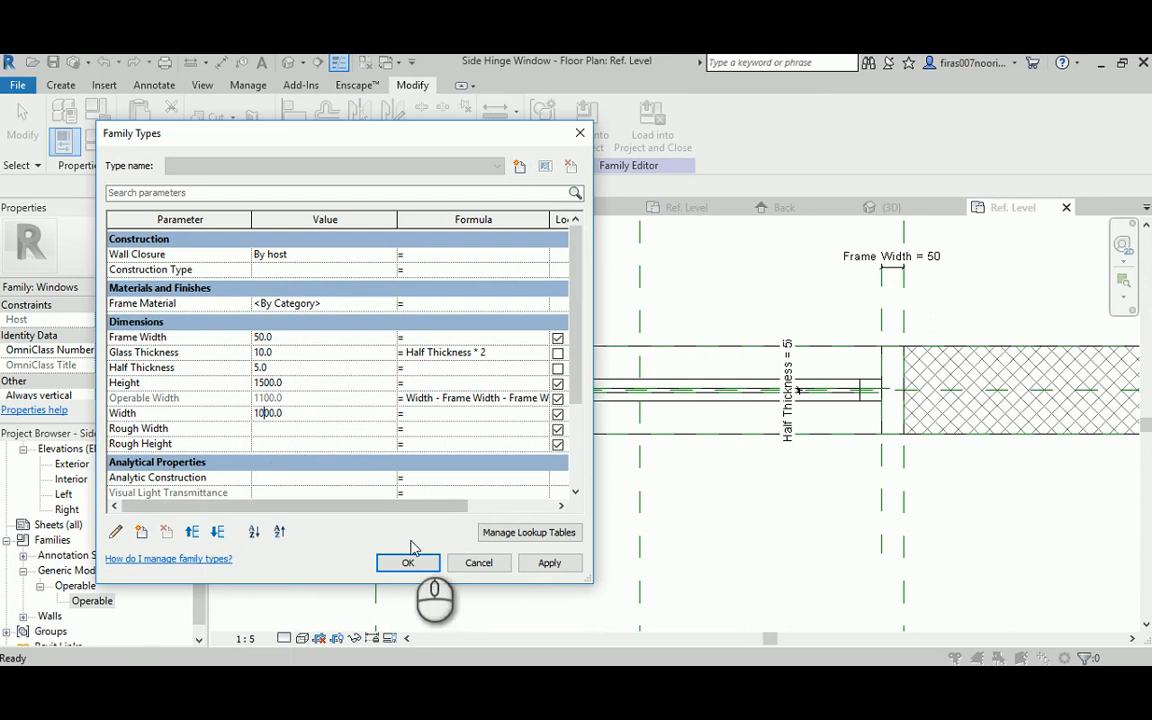
pyautogui.click(540, 566)
pyautogui.click(436, 565)
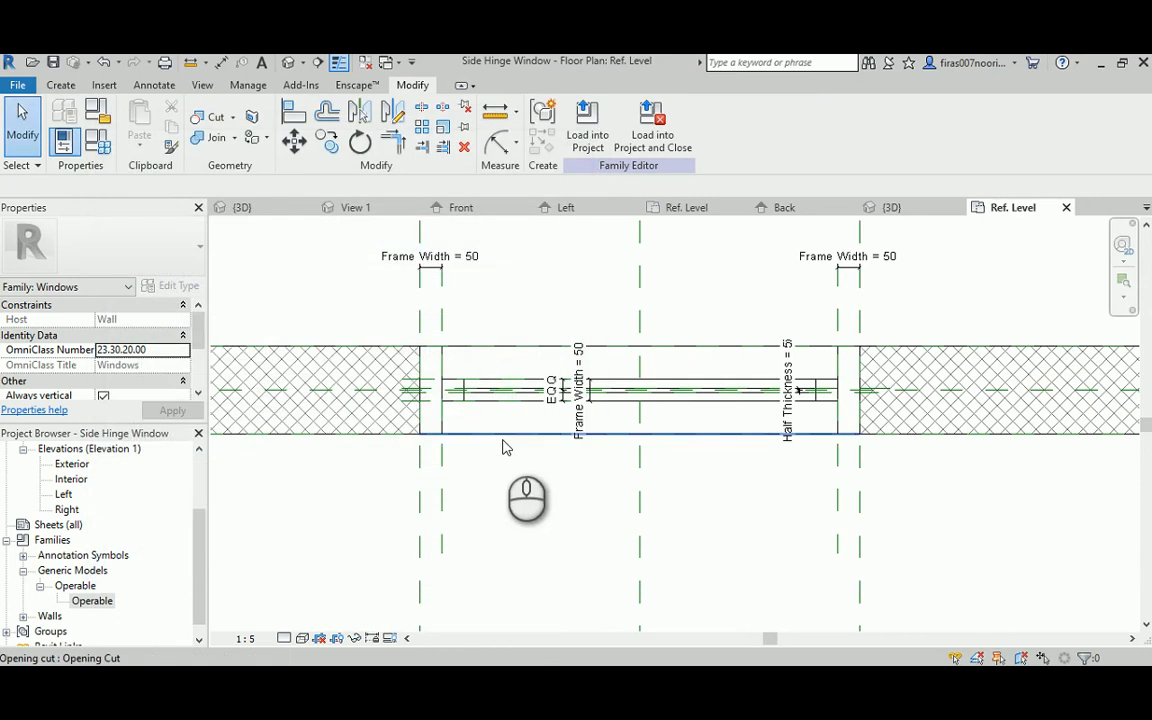
pyautogui.scroll(3, 513, 447)
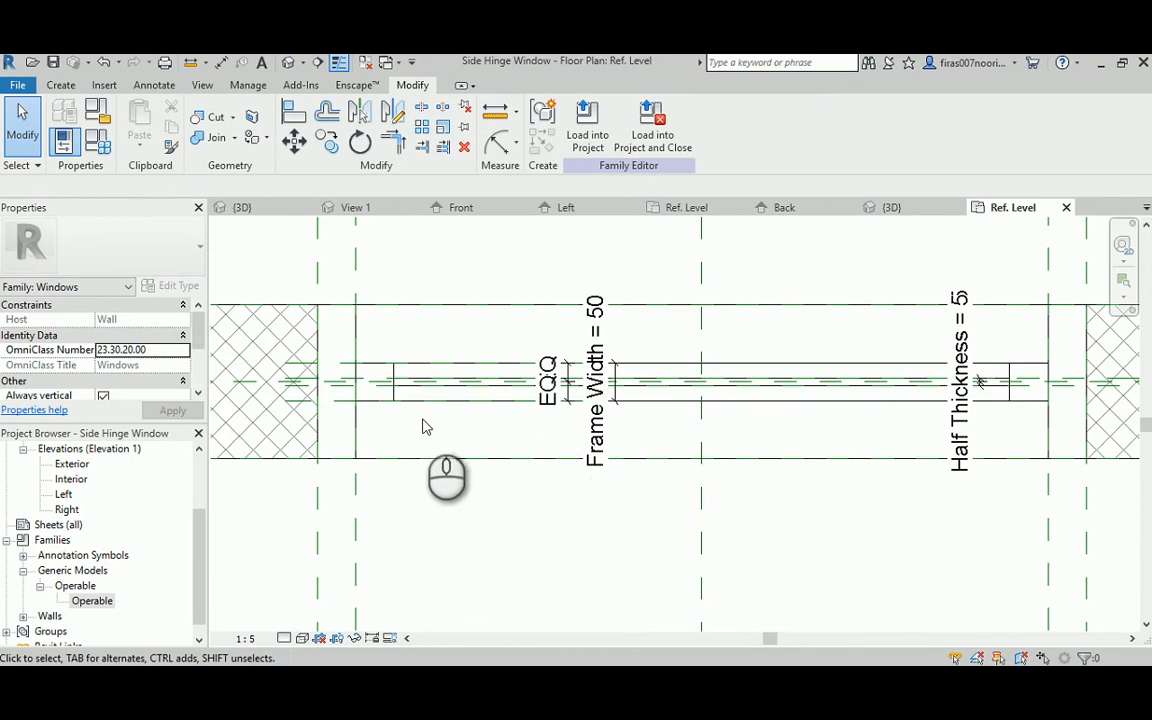
pyautogui.moveTo(422, 427); pyautogui.dragTo(492, 400, button='middle')
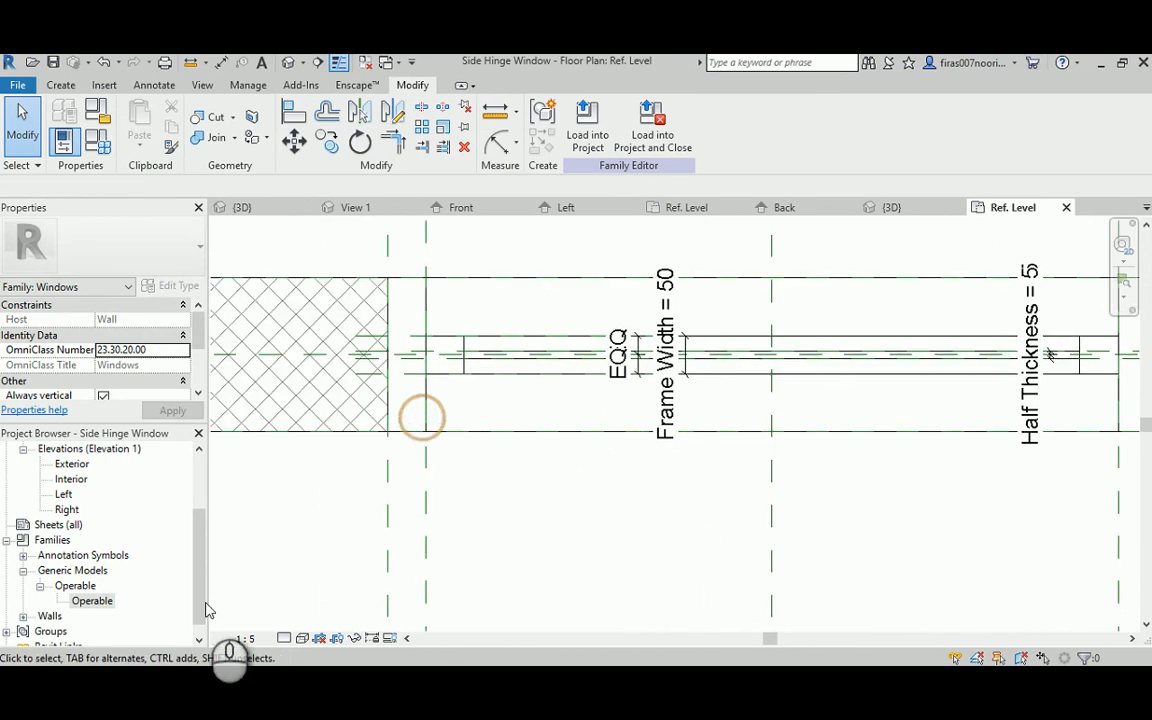
# Open the Exterior elevation and switch its visual style to wireframe so the nested Operable panel shows through the wall.
pyautogui.doubleClick(72, 465)
pyautogui.moveTo(615, 520); pyautogui.dragTo(555, 509, button='middle')
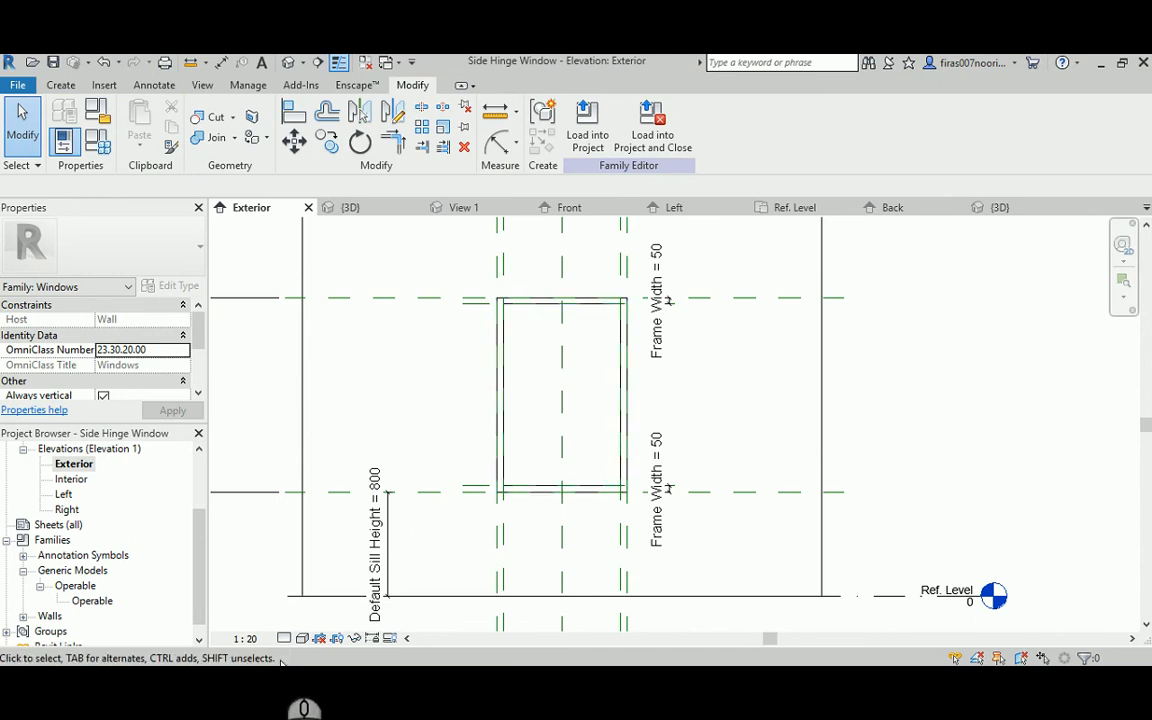
pyautogui.click(302, 638)
pyautogui.click(339, 535)
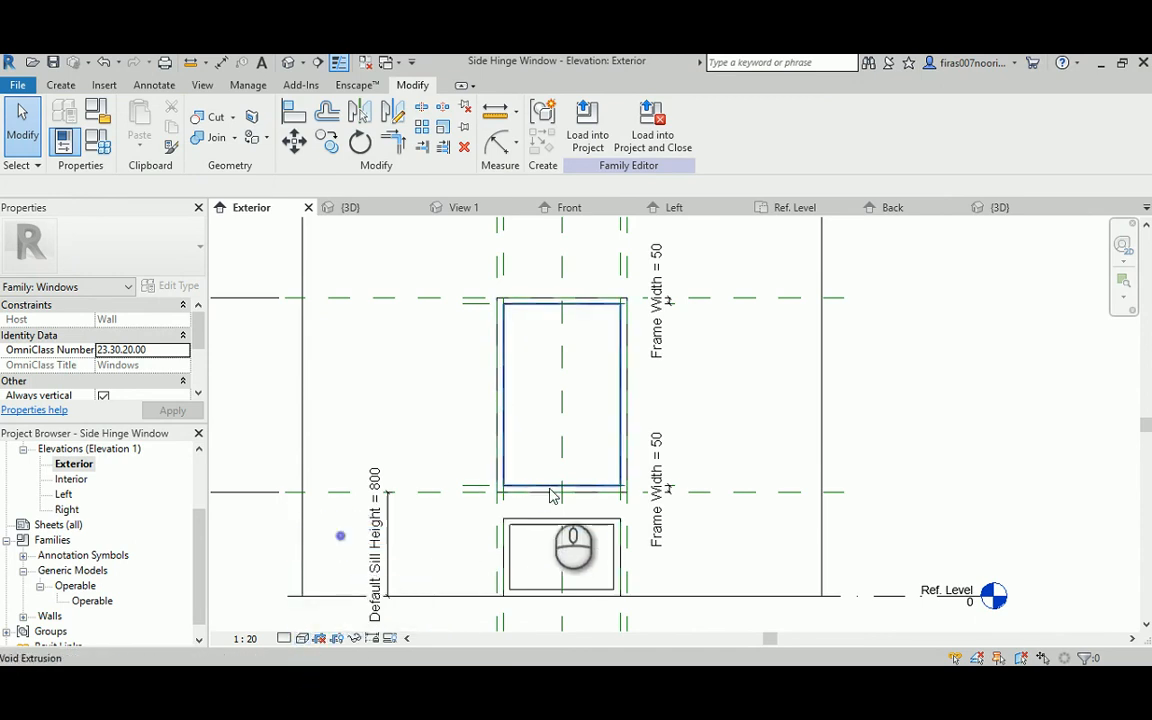
pyautogui.moveTo(548, 495); pyautogui.dragTo(545, 575, button='middle')
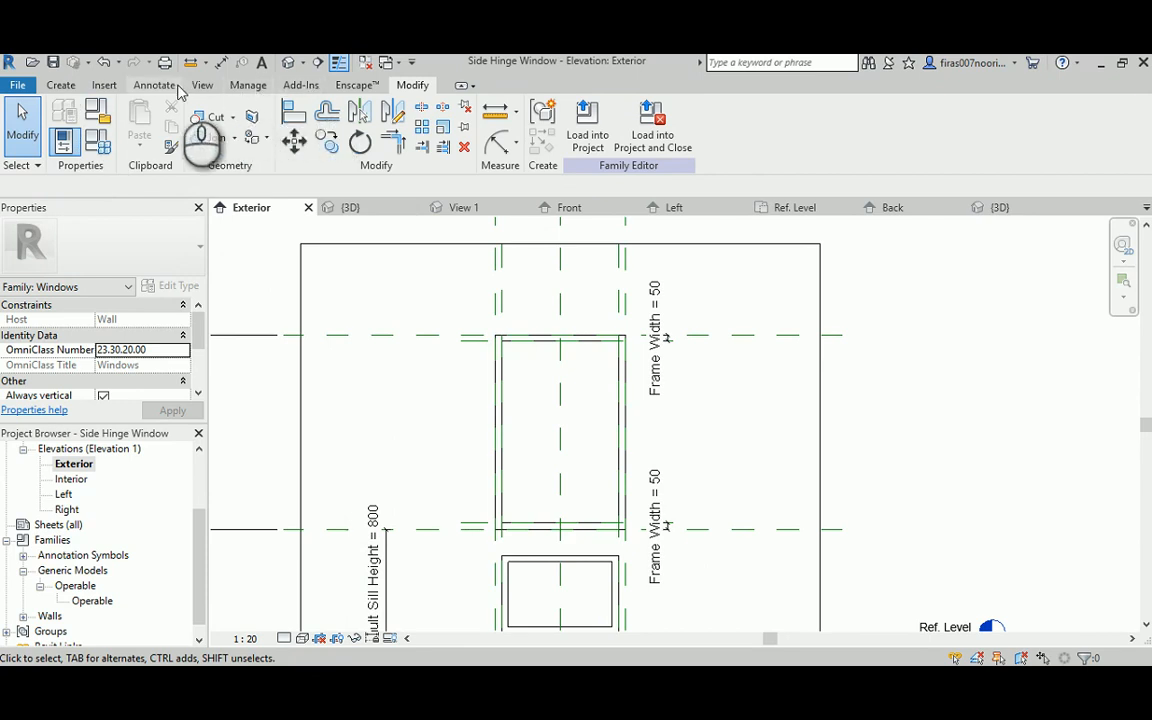
# Align the Operable panel's top edge to the upper inner frame reference plane and lock the alignment.
pyautogui.click(293, 110)
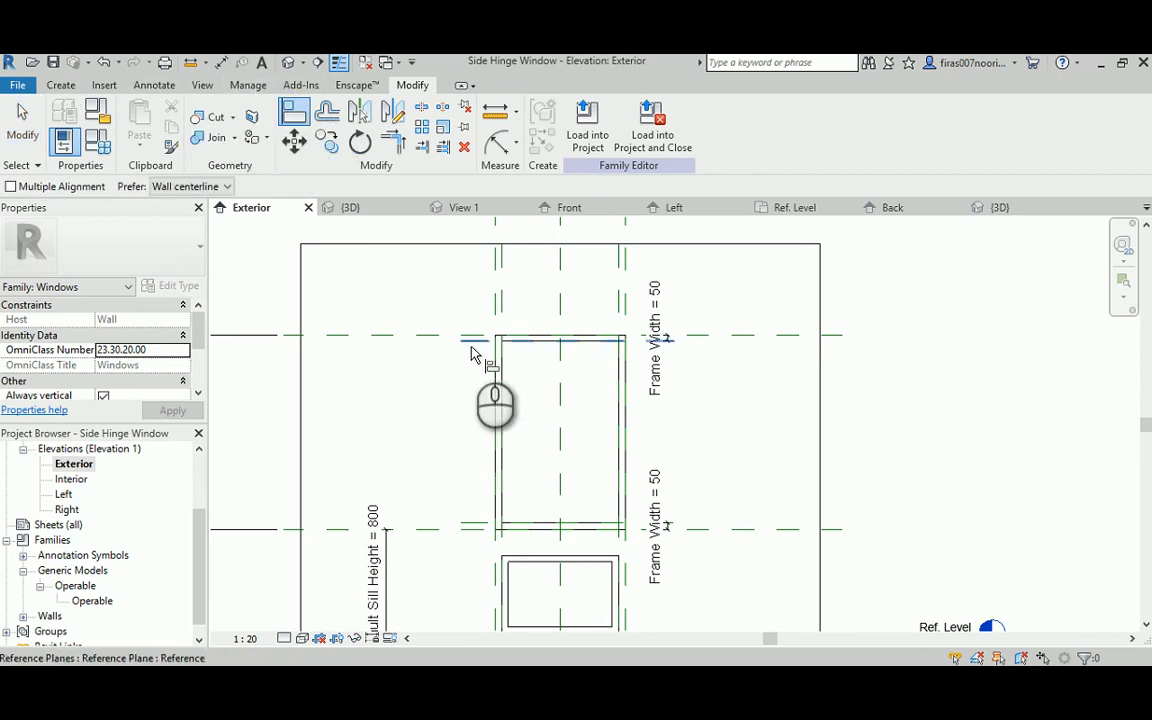
pyautogui.click(538, 557)
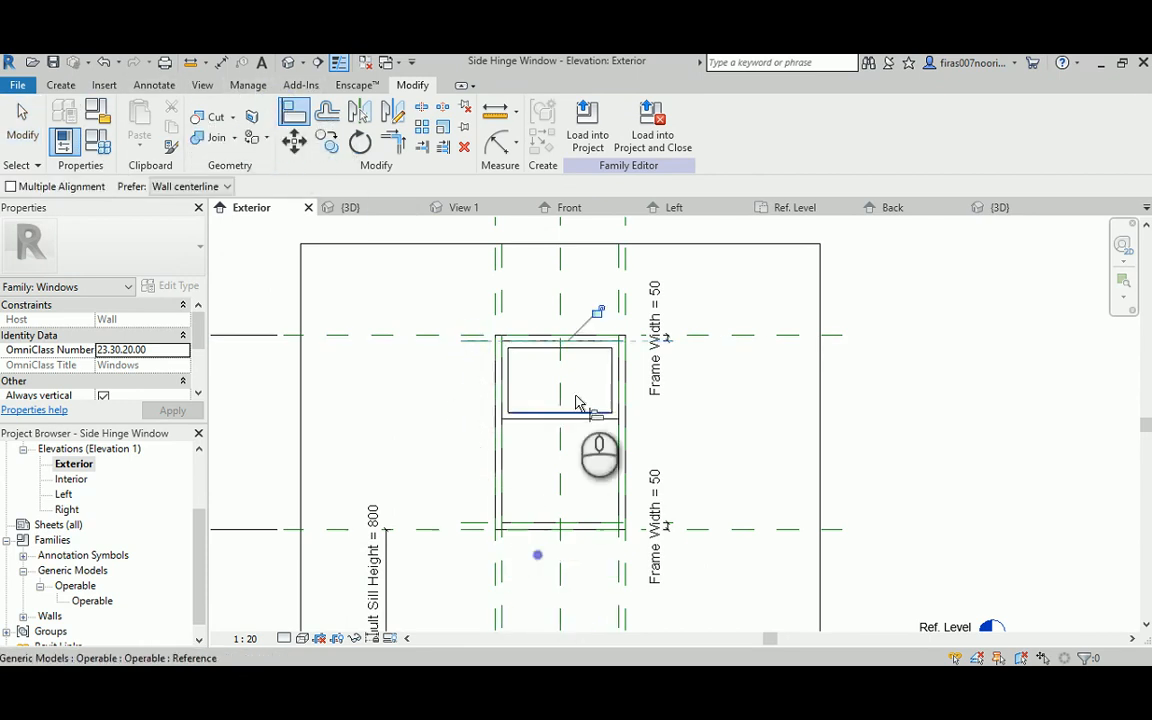
pyautogui.scroll(2, 460, 389)
pyautogui.rightClick(440, 380)
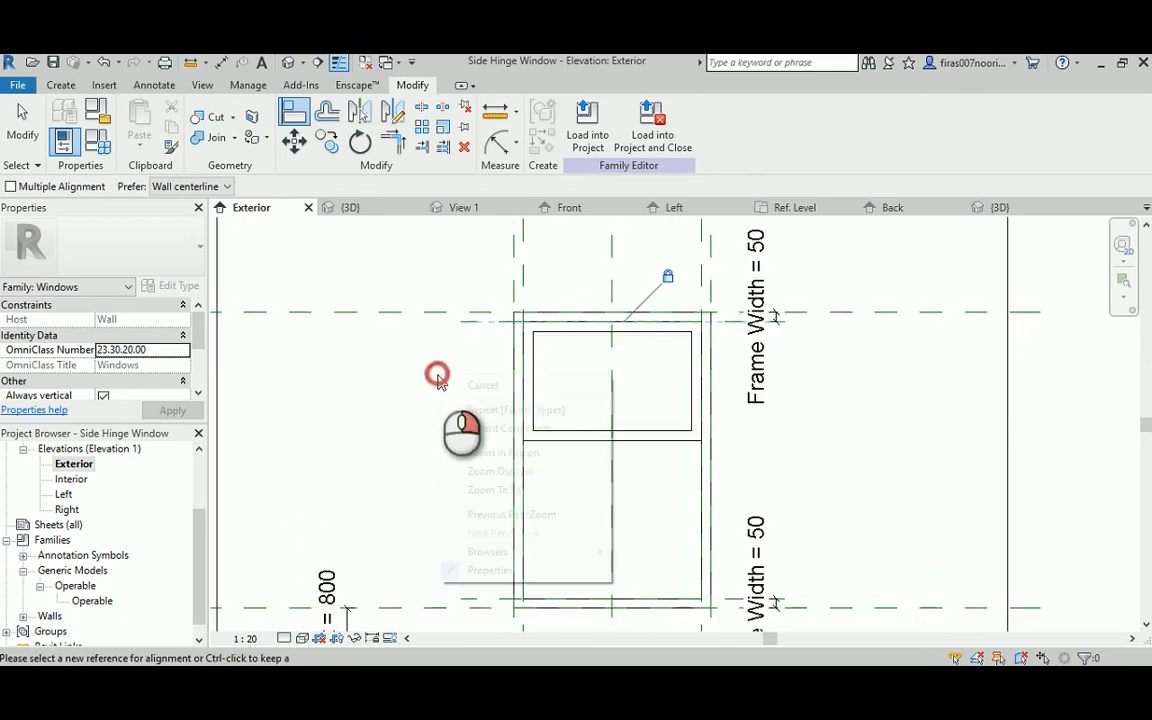
pyautogui.click(455, 383)
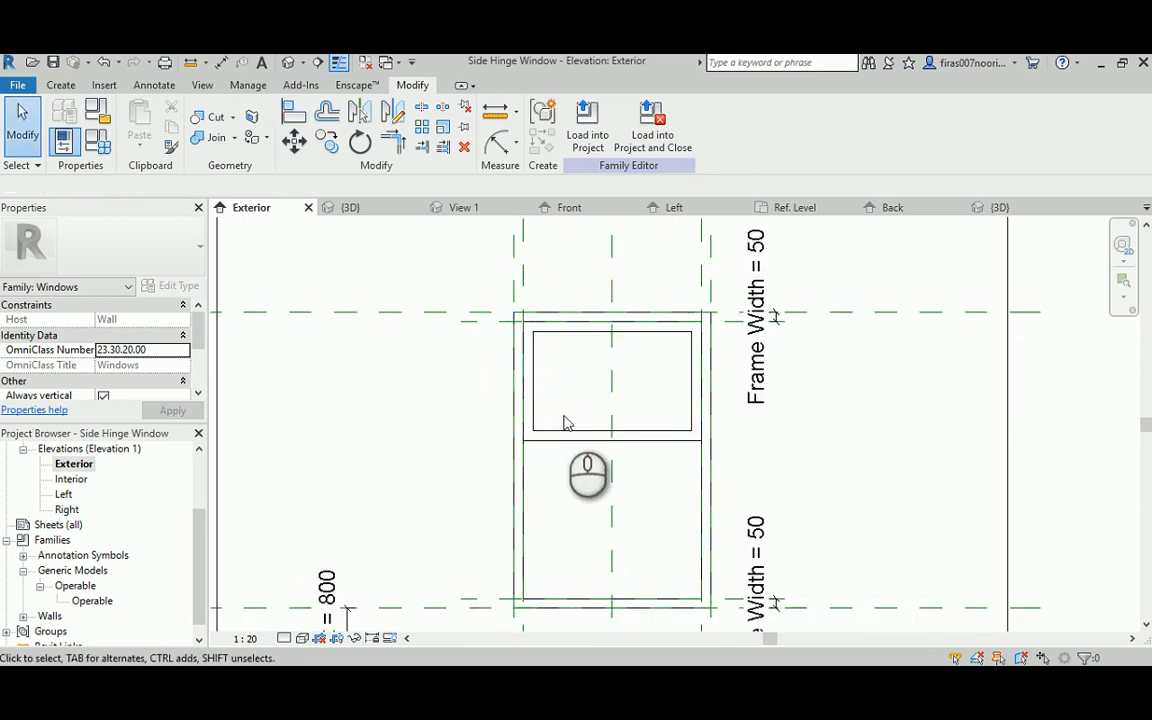
# Add a length type parameter named Operable Height to the window family, grouped under Dimensions.
pyautogui.click(98, 140)
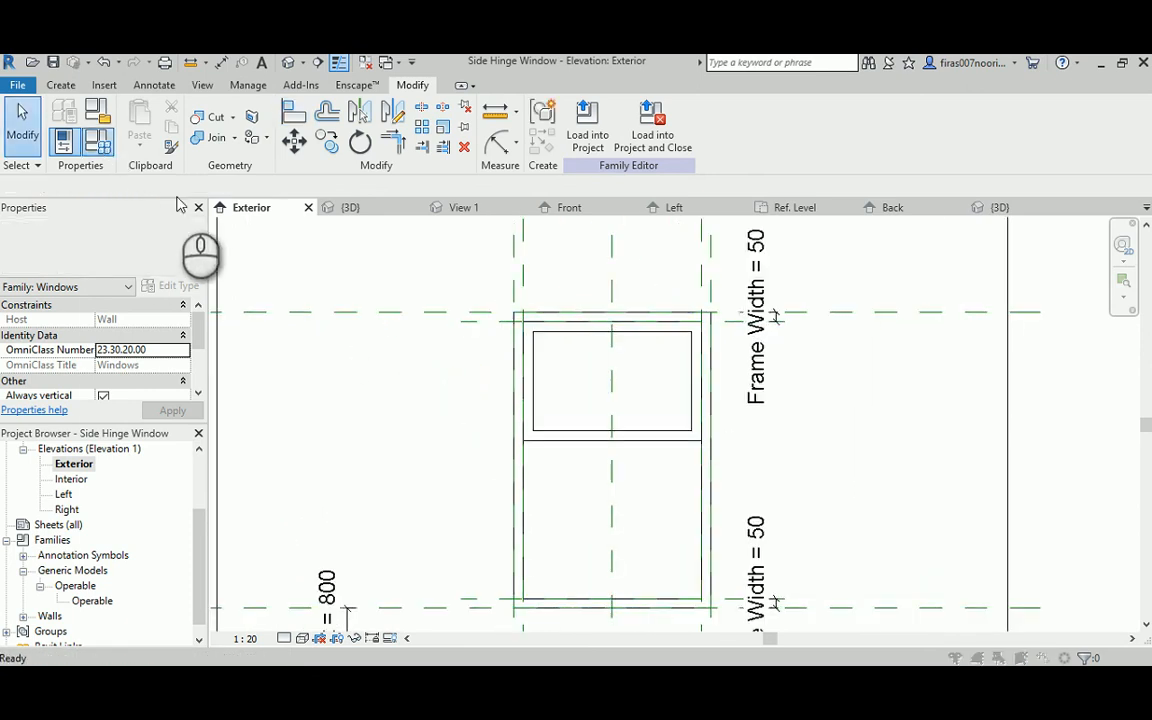
pyautogui.click(141, 532)
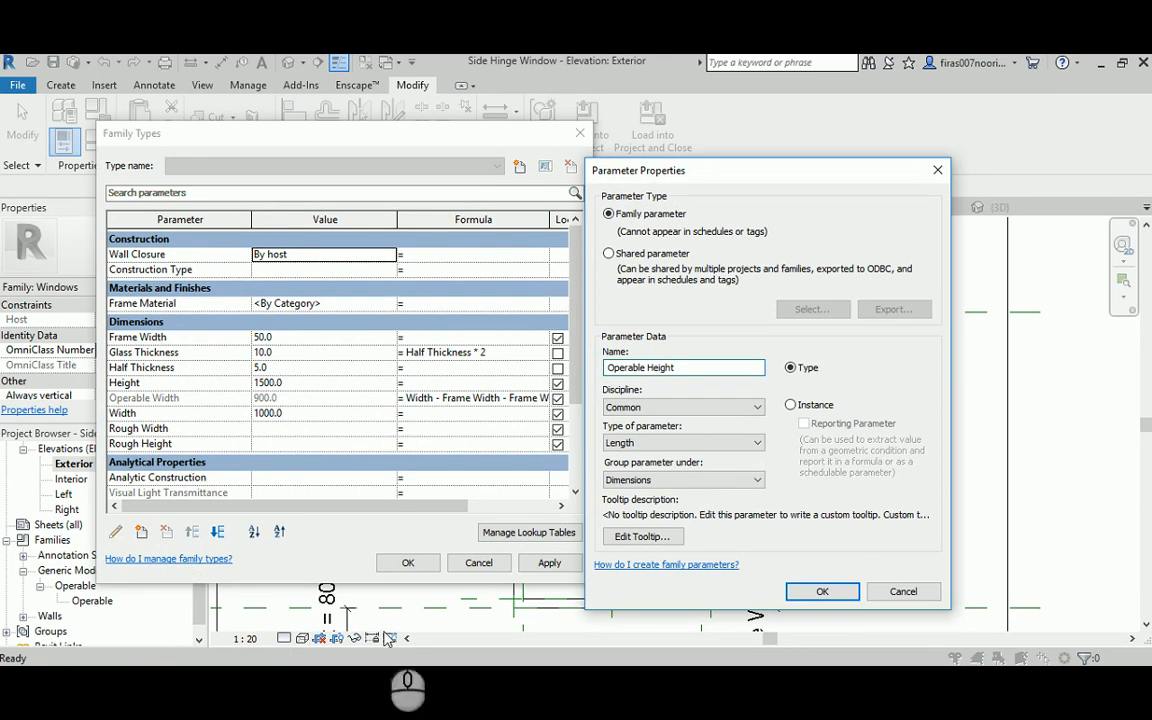
pyautogui.click(818, 592)
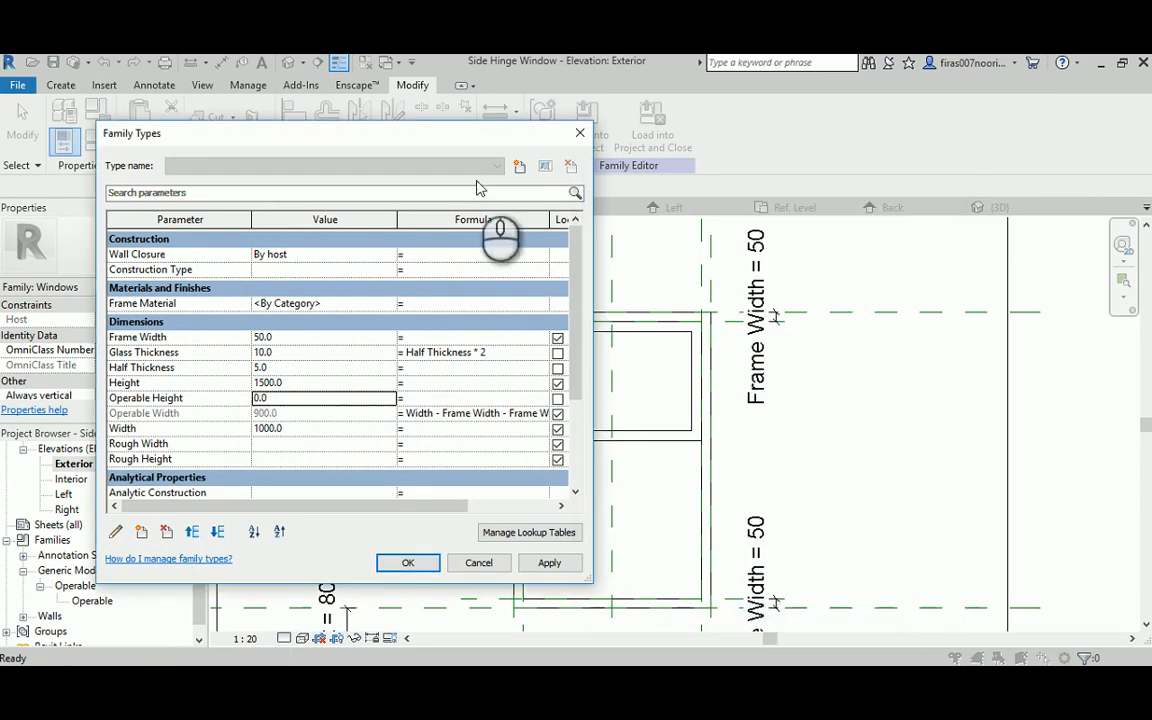
pyautogui.moveTo(431, 135); pyautogui.dragTo(950, 222)
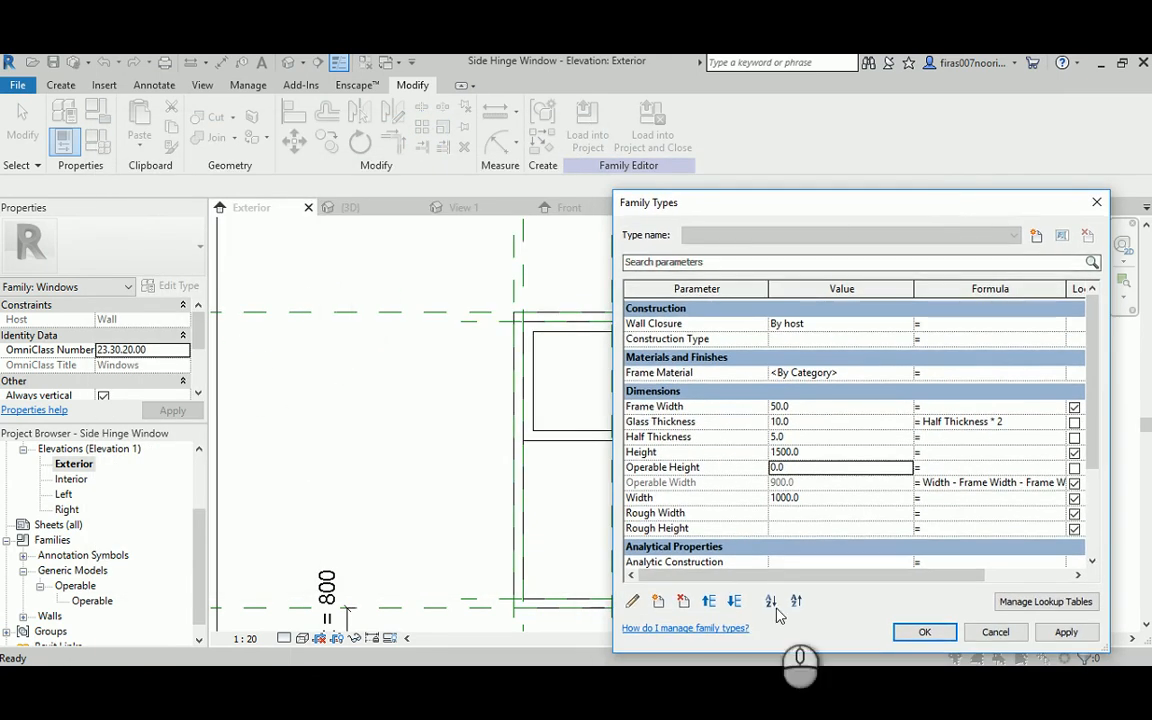
pyautogui.click(925, 643)
# Set the Operable Height formula to Height - Frame Width - Frame Width and apply it to the family.
pyautogui.scroll(-3, 443, 463)
pyautogui.scroll(2, 437, 483)
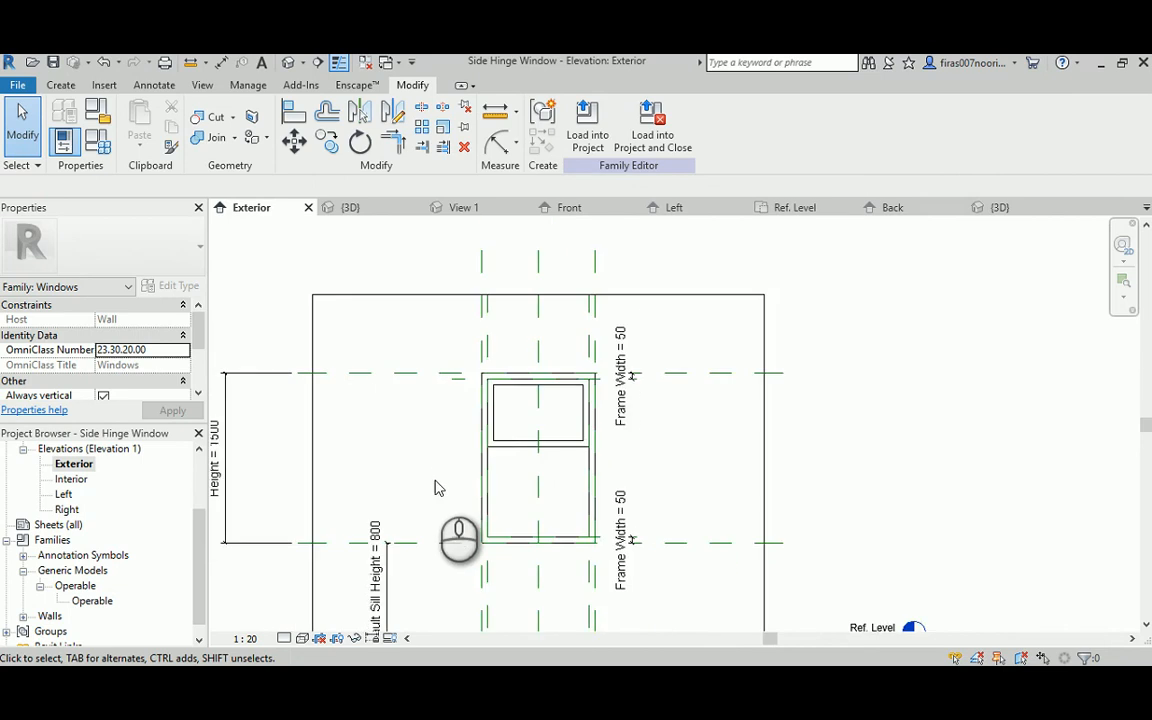
pyautogui.scroll(-2, 470, 455)
pyautogui.scroll(2, 326, 466)
pyautogui.scroll(2, 326, 466)
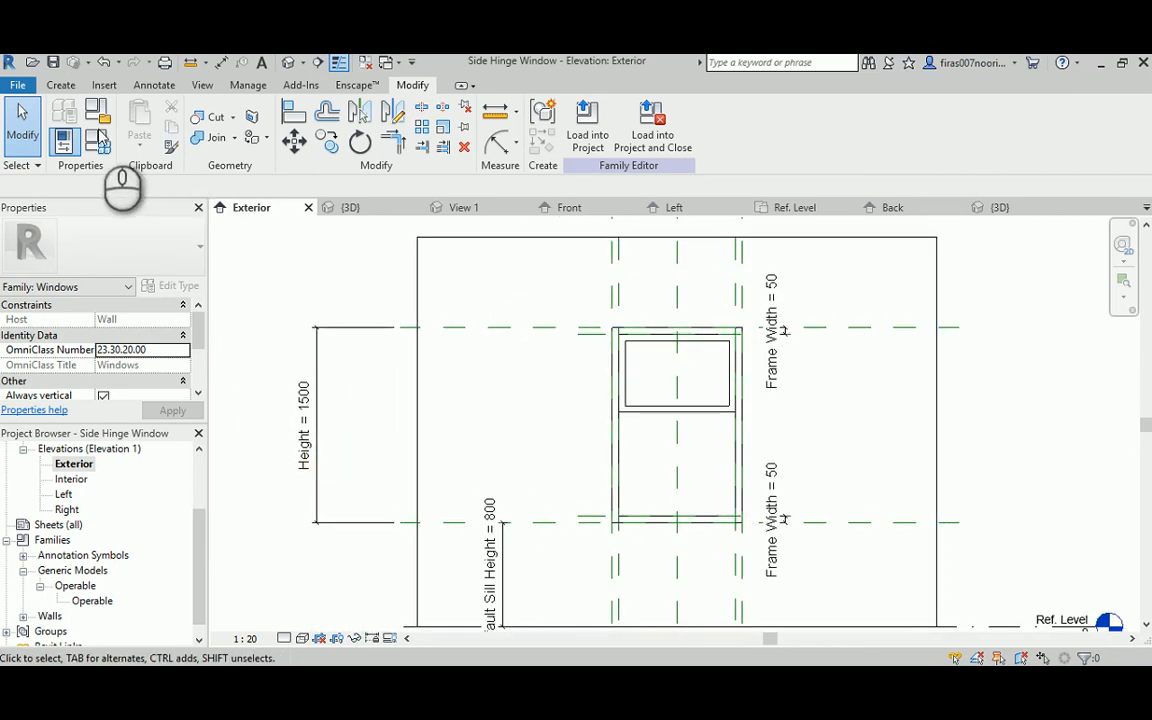
pyautogui.click(97, 140)
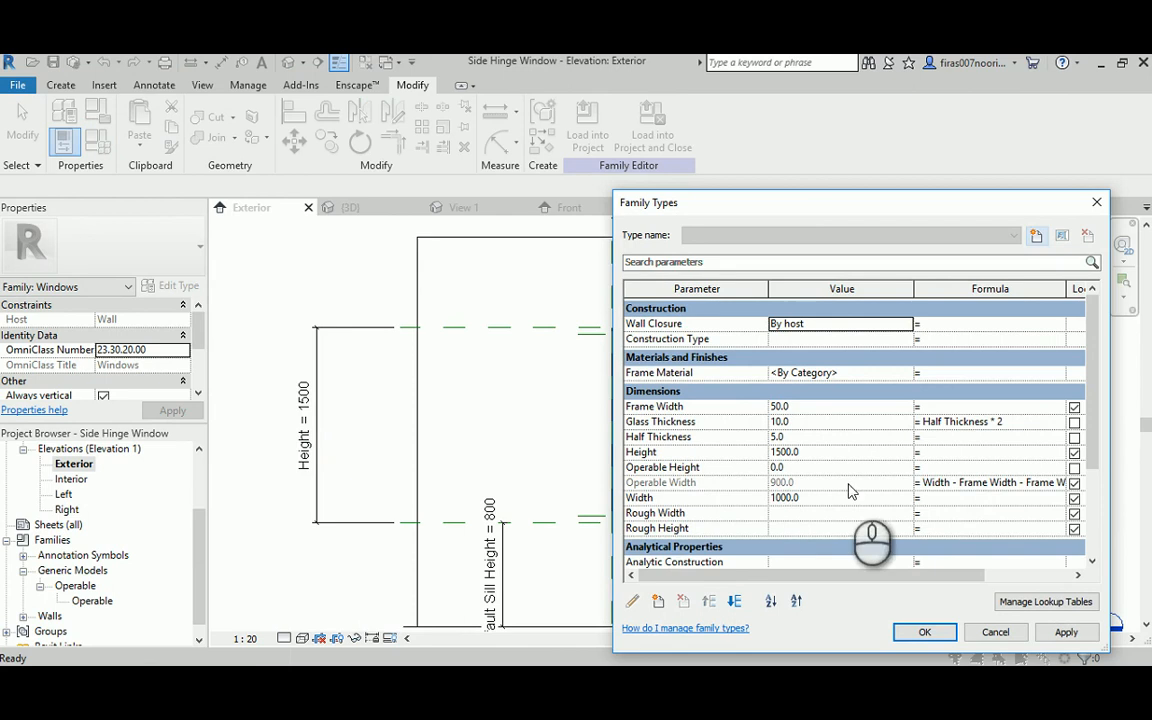
pyautogui.click(945, 466)
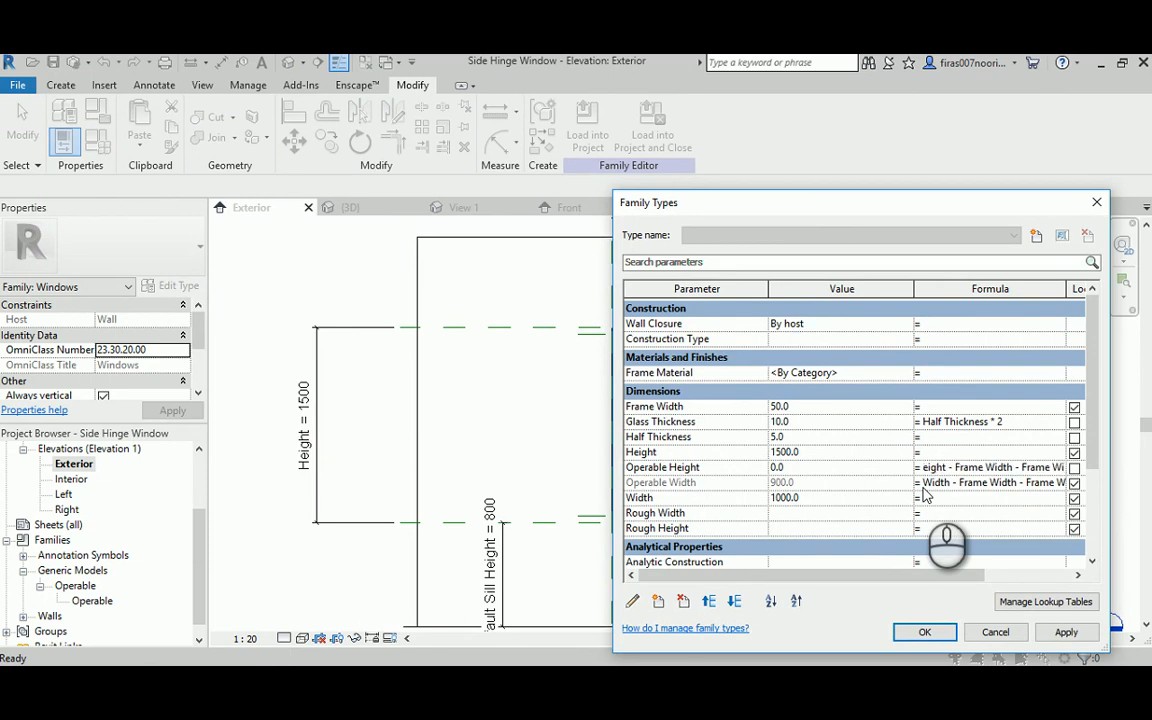
pyautogui.press('Tab')
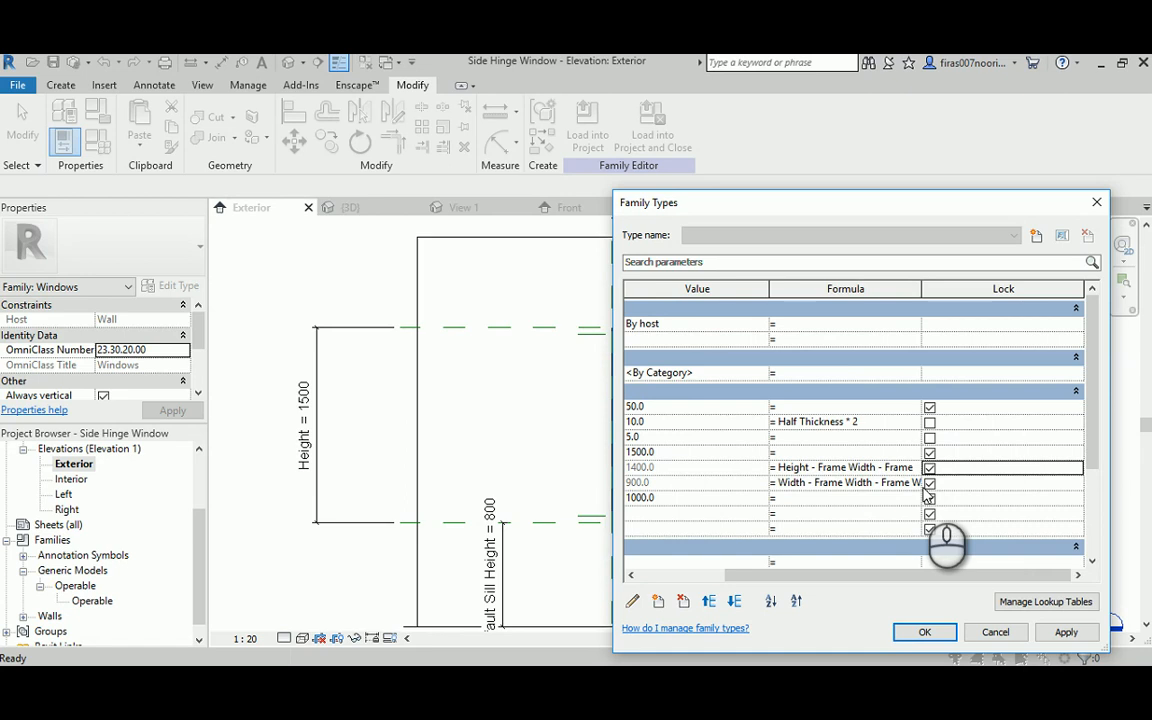
pyautogui.click(708, 575)
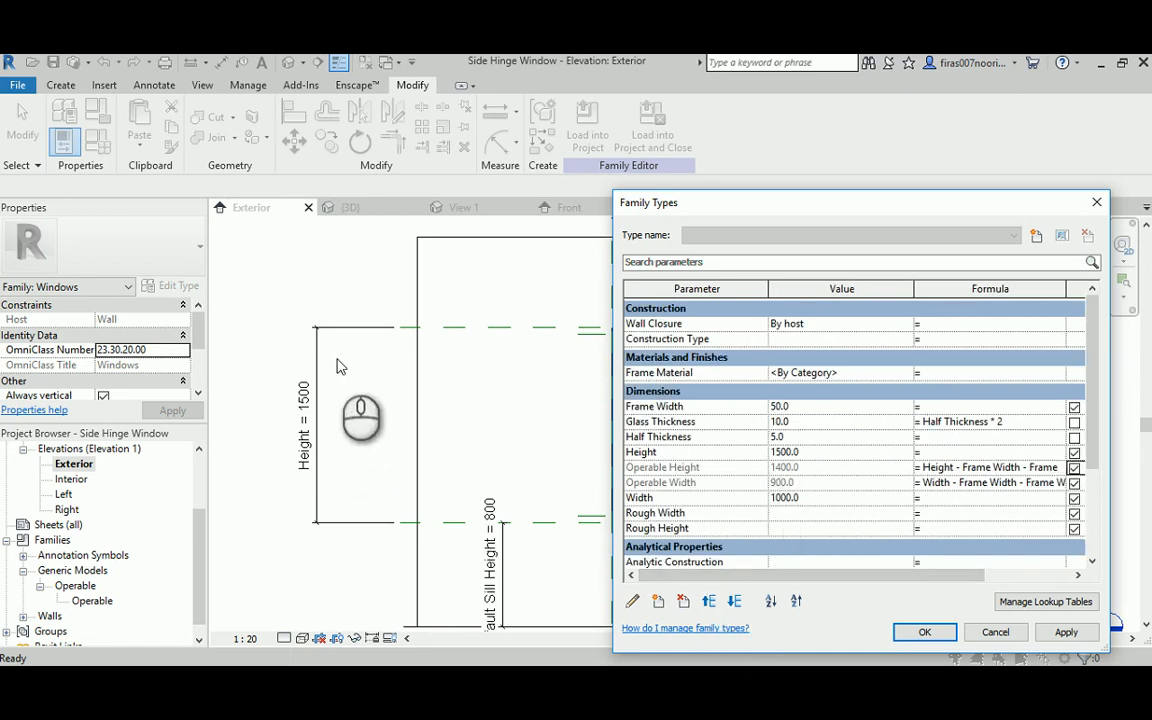
pyautogui.moveTo(672, 208); pyautogui.dragTo(647, 352)
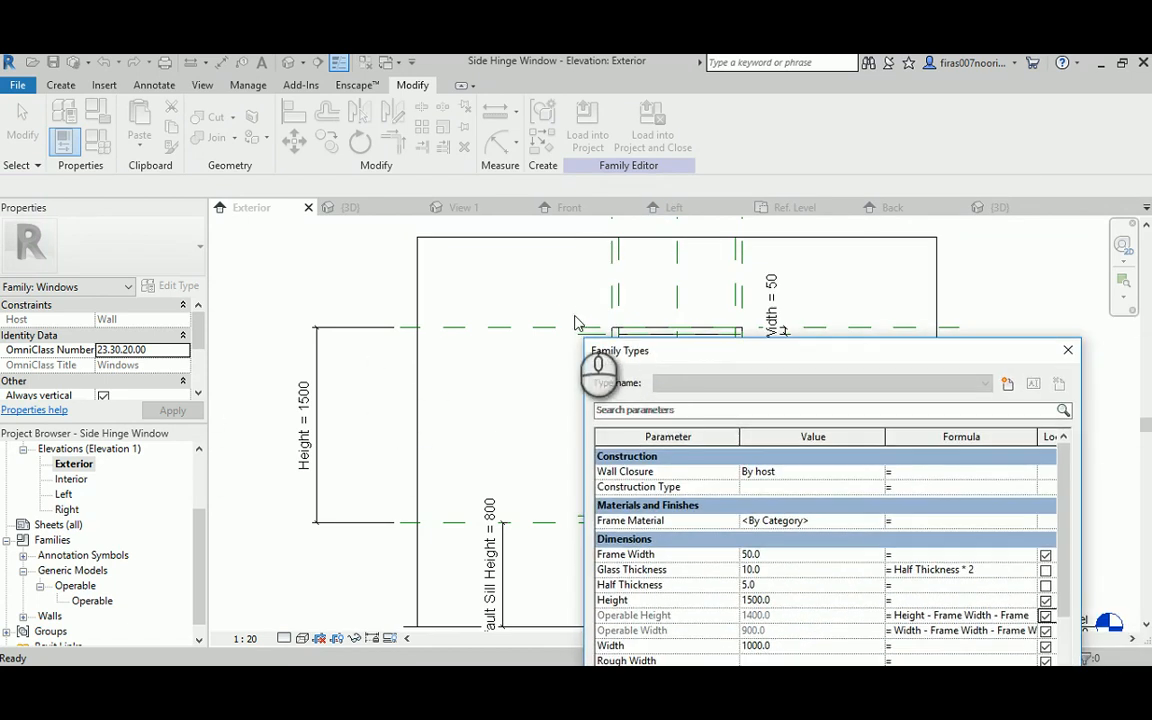
pyautogui.moveTo(720, 357); pyautogui.dragTo(679, 207)
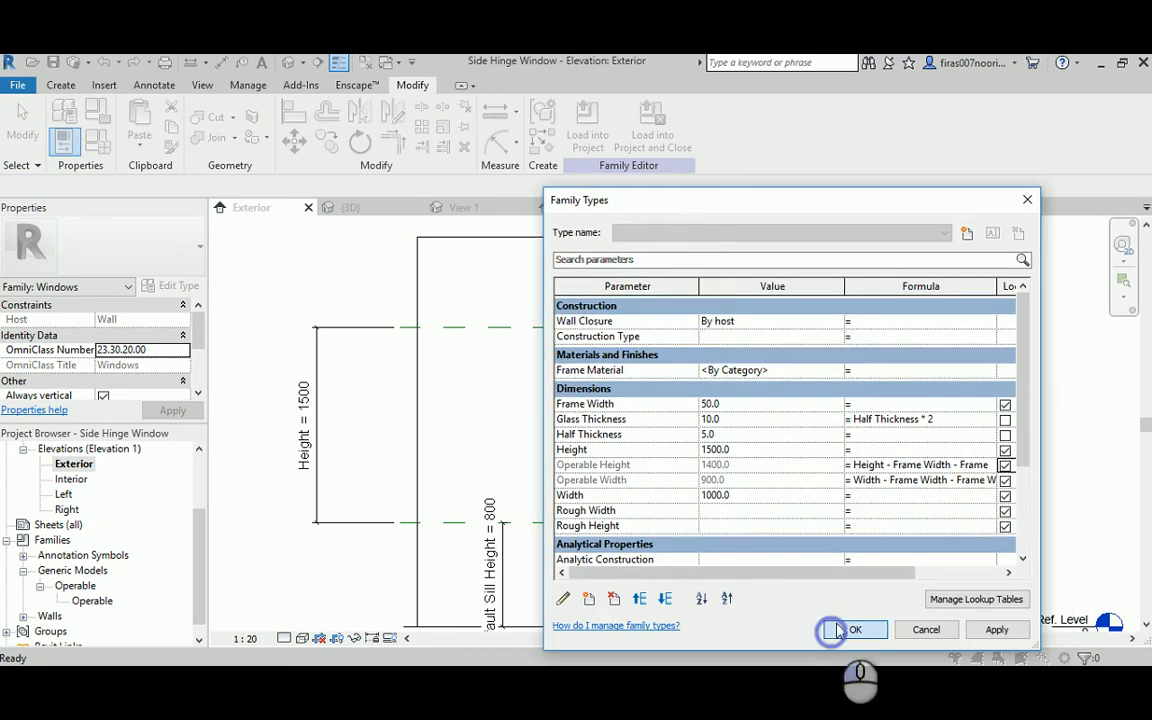
pyautogui.click(838, 630)
# Associate the nested Operable panel's Operabe Height type parameter with the window family's Operable Height parameter.
pyautogui.moveTo(528, 442); pyautogui.dragTo(588, 422, button='middle')
pyautogui.click(703, 385)
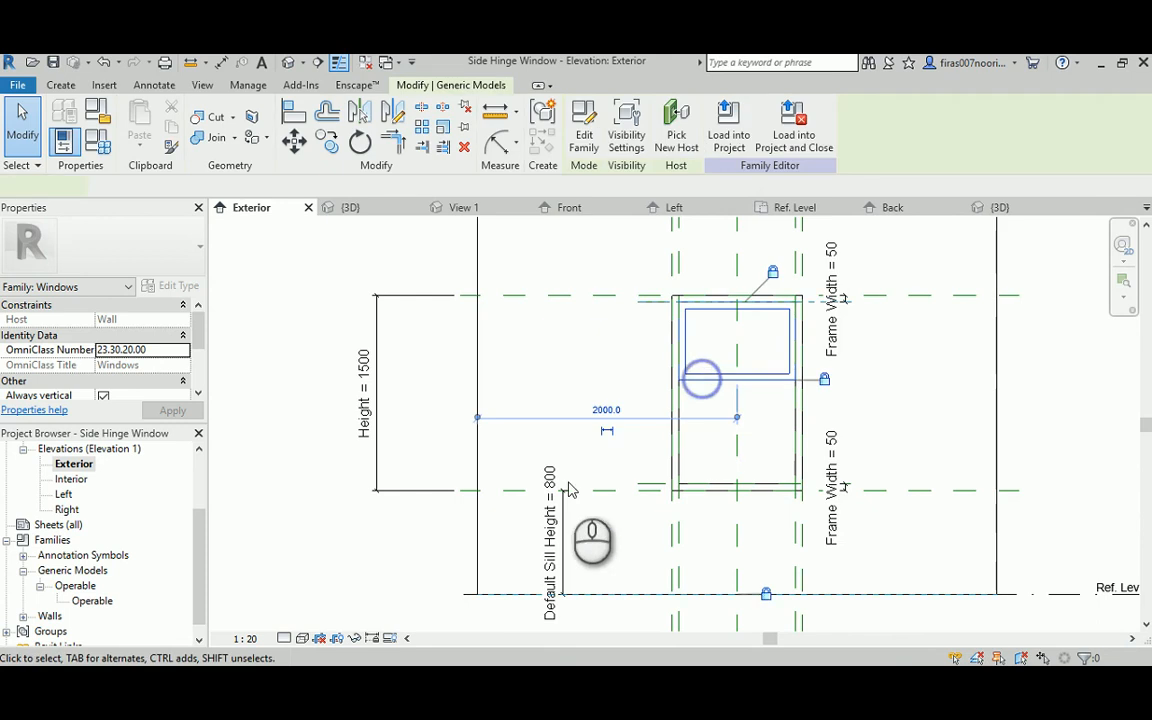
pyautogui.click(178, 288)
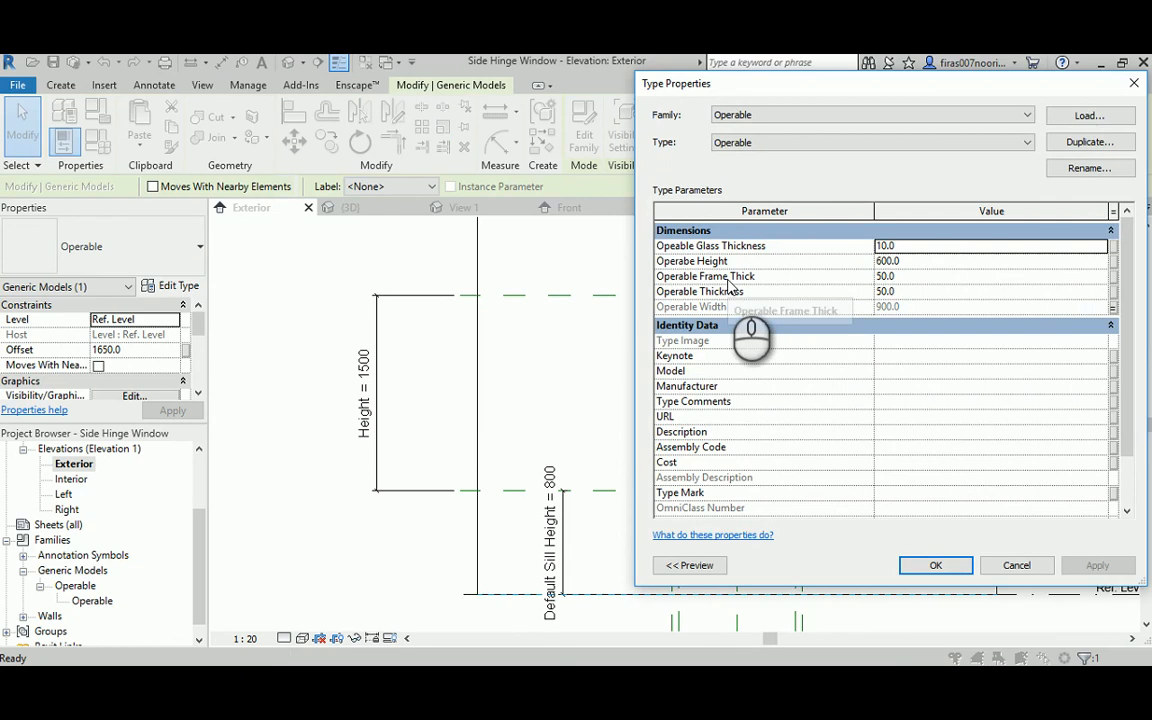
pyautogui.click(1112, 260)
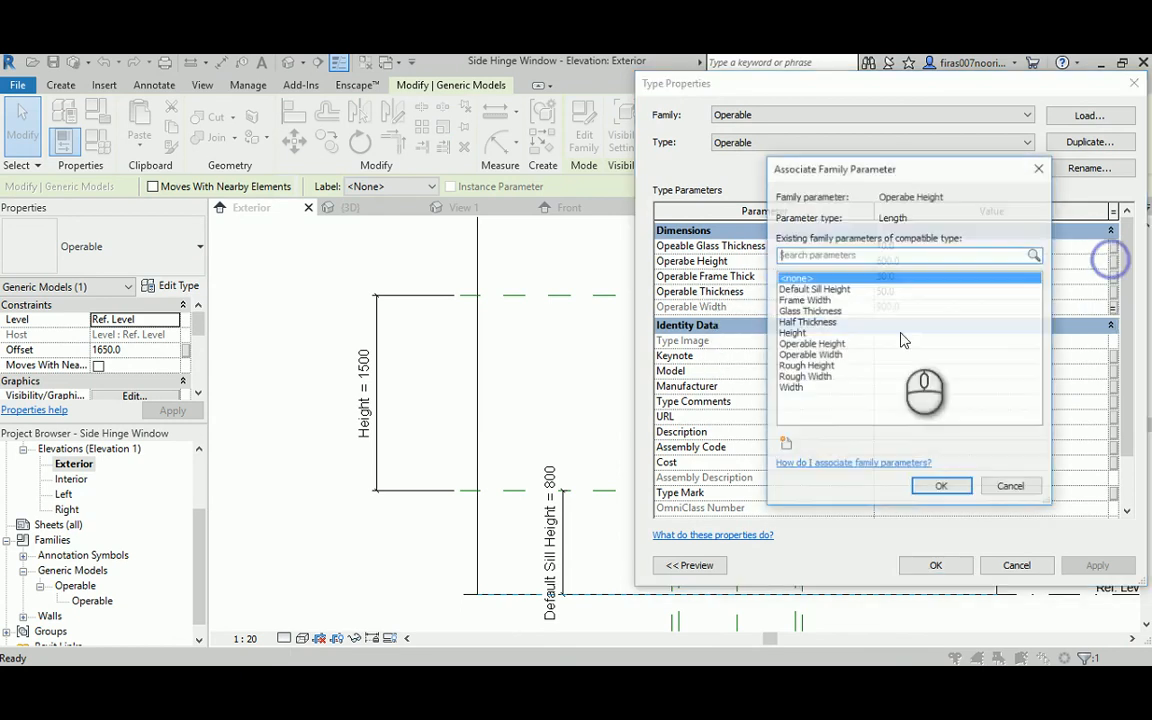
pyautogui.click(810, 343)
pyautogui.click(941, 487)
pyautogui.click(937, 564)
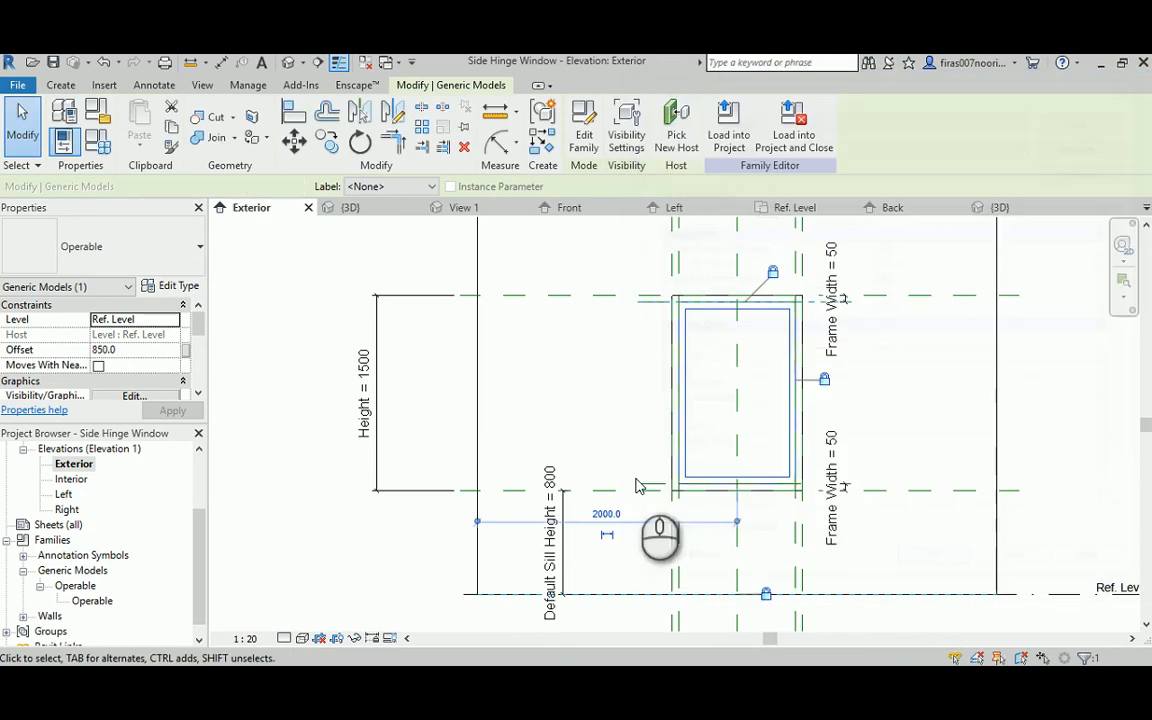
pyautogui.click(607, 380)
# Set the window family's Height to 1000 to test the Operable panel's height link.
pyautogui.scroll(2, 590, 375)
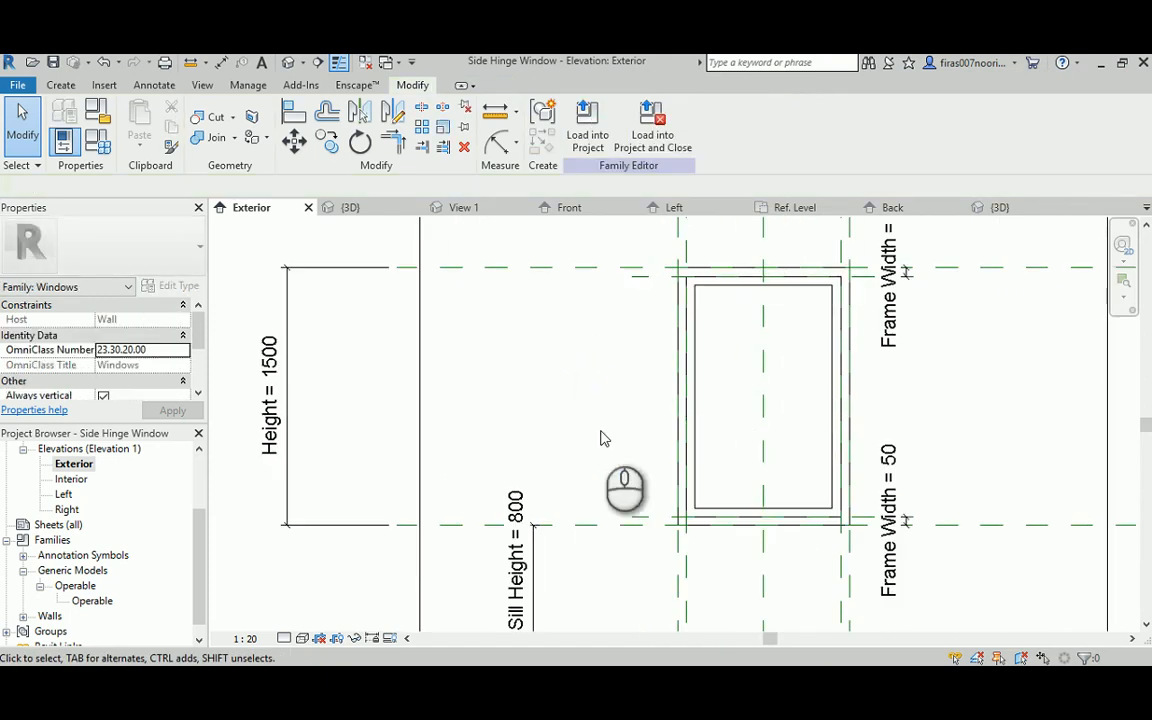
pyautogui.click(98, 140)
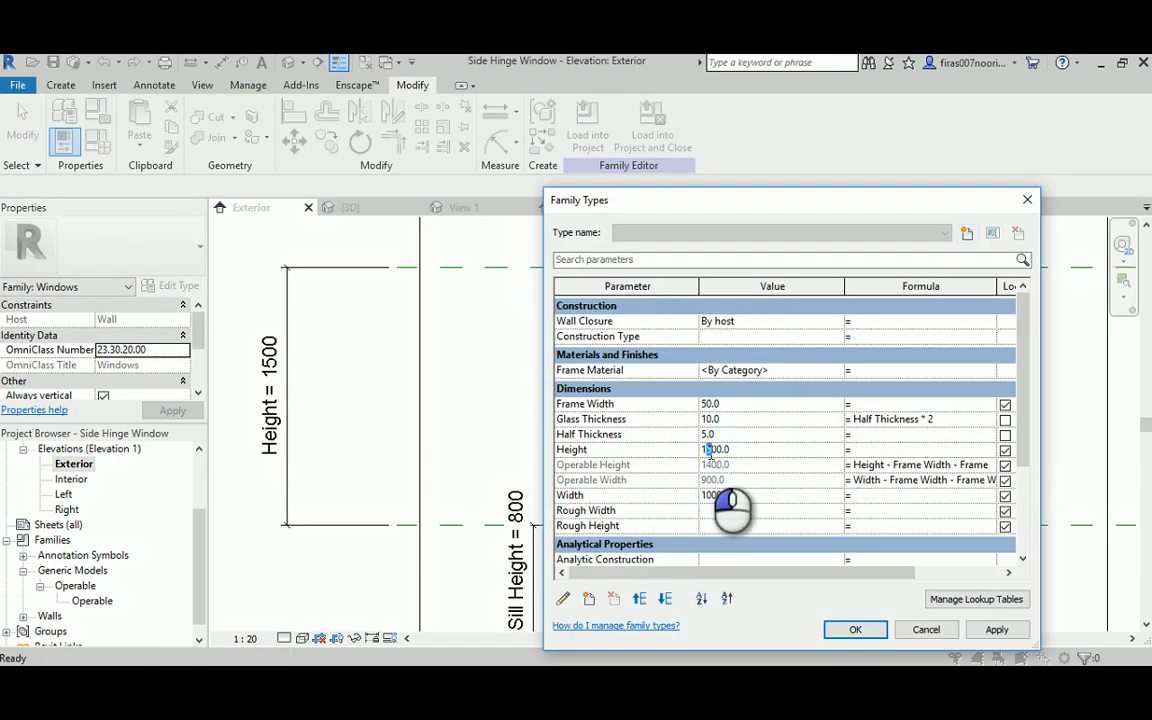
pyautogui.click(855, 630)
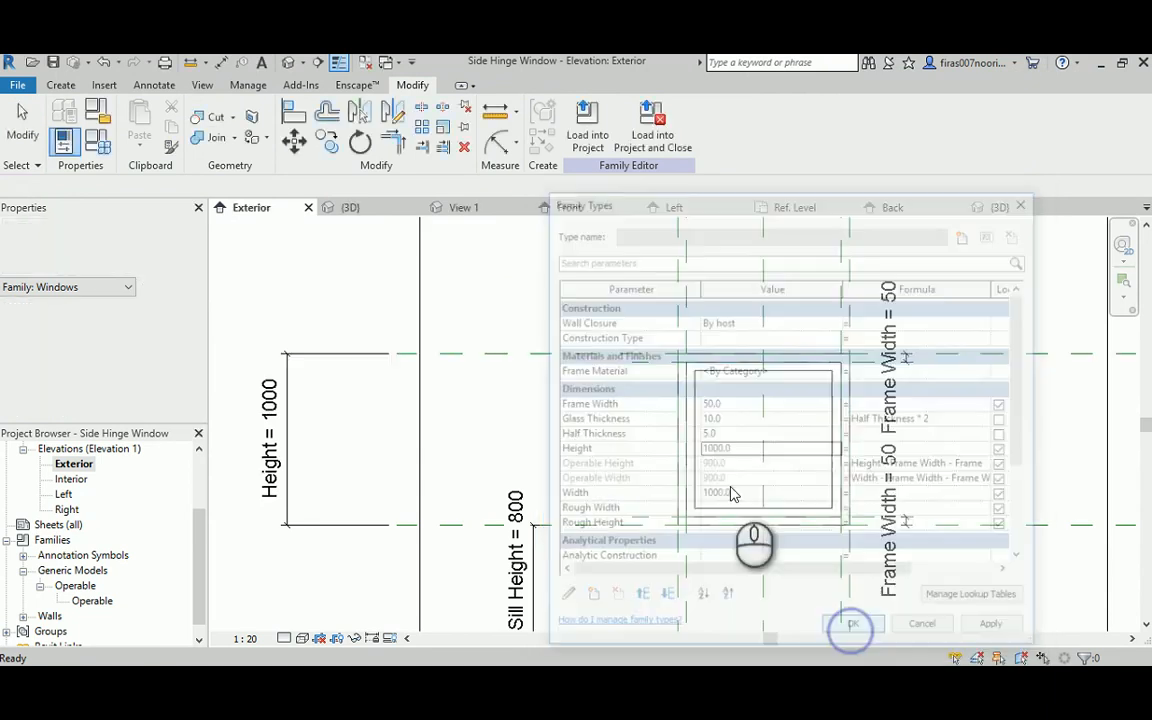
# Open the 3D view and inspect how the Operable panel sits inside the window frame from several angles.
pyautogui.scroll(2, 712, 457)
pyautogui.moveTo(586, 391); pyautogui.dragTo(600, 437, button='middle')
pyautogui.click(288, 62)
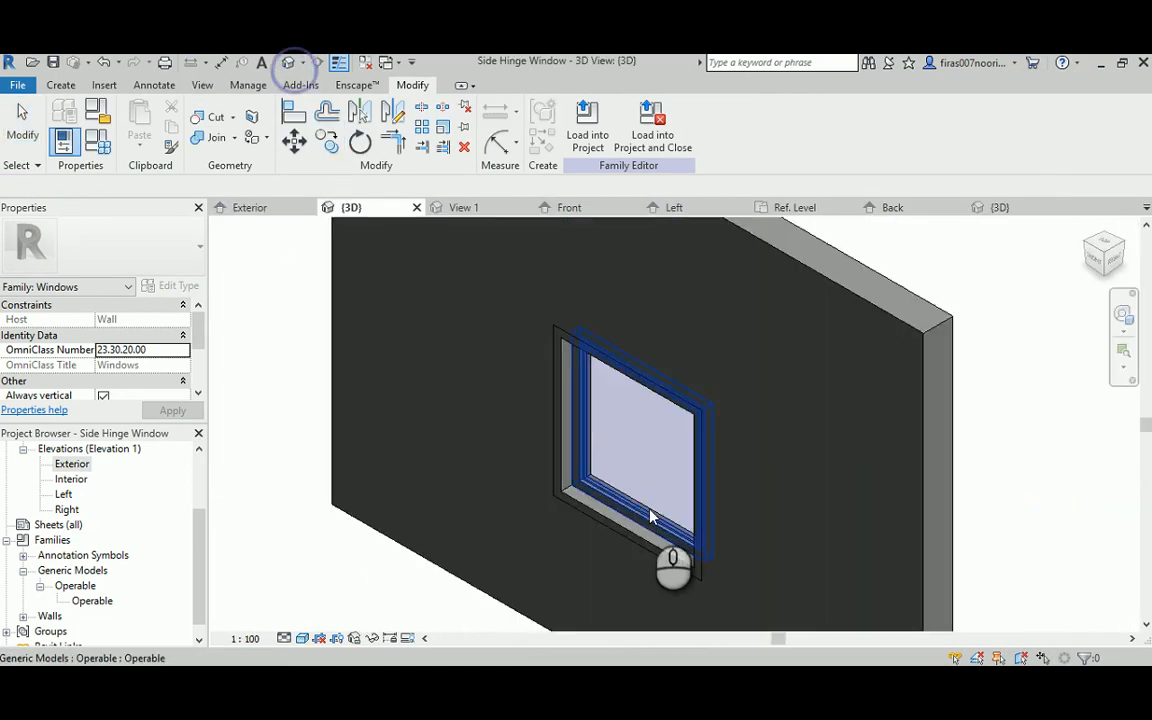
pyautogui.keyDown('shift'); pyautogui.moveTo(652, 512); pyautogui.dragTo(400, 510, button='middle'); pyautogui.keyUp('shift')
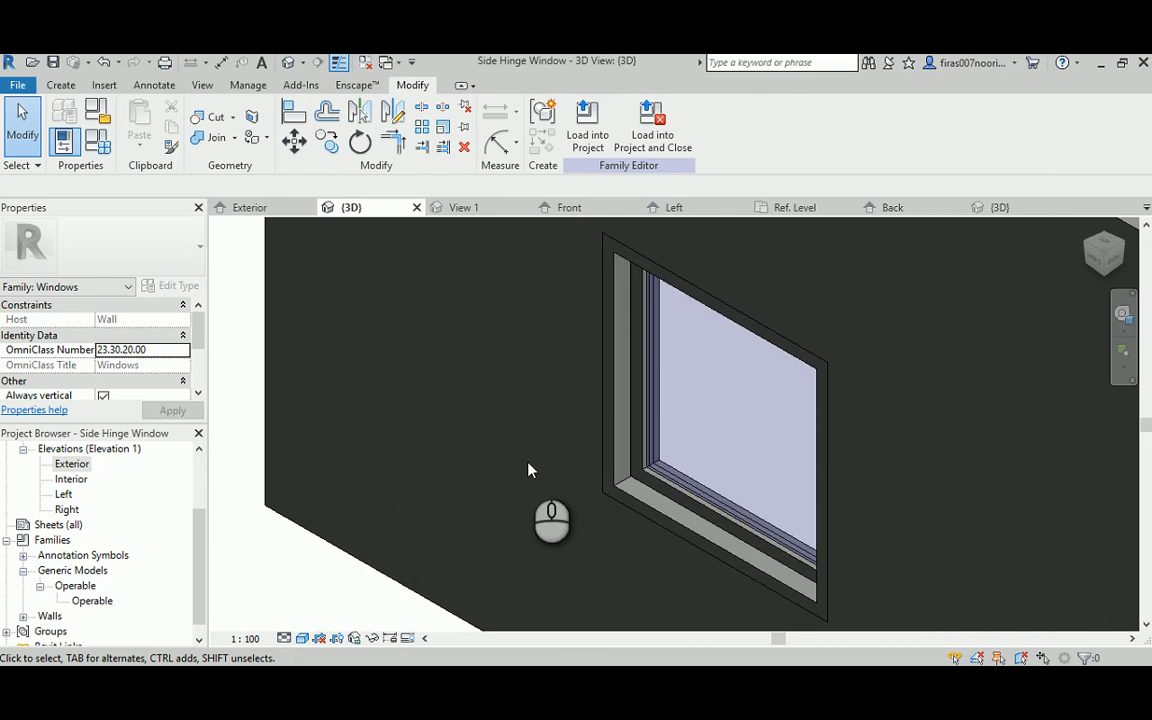
pyautogui.keyDown('shift'); pyautogui.moveTo(530, 470); pyautogui.dragTo(653, 412, button='middle'); pyautogui.keyUp('shift')
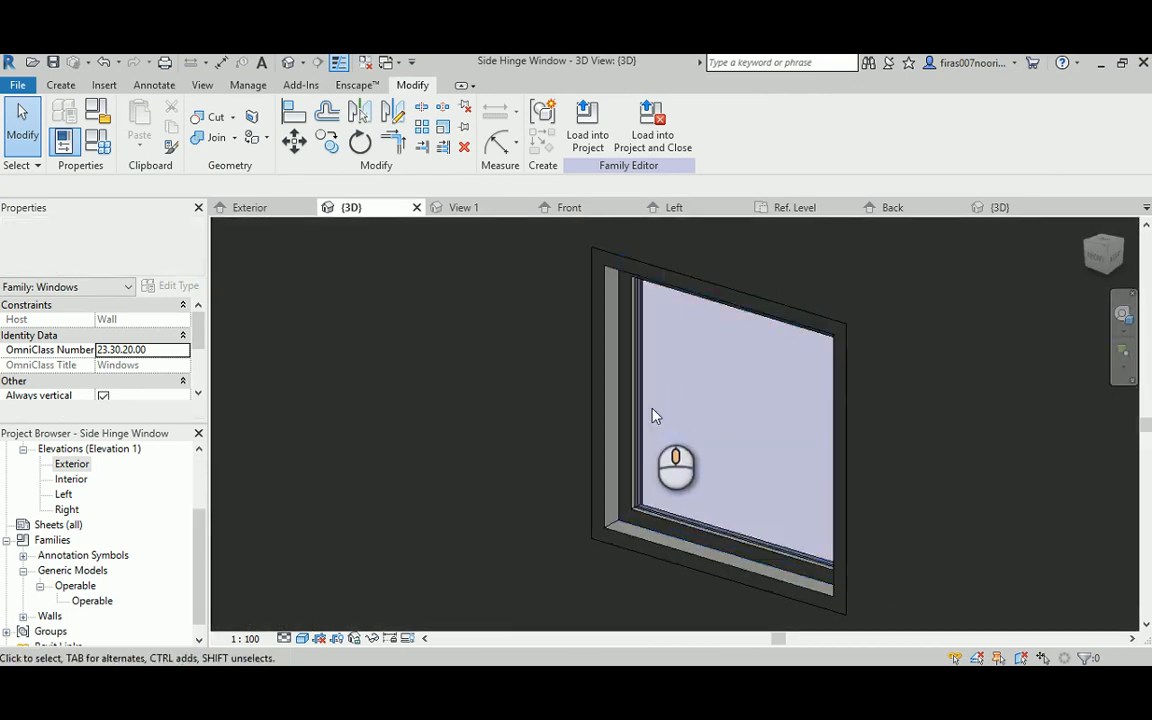
# Set the family's Default Sill Height to 1000 and confirm it to test how the window follows the sill.
pyautogui.scroll(-3, 645, 425)
pyautogui.moveTo(425, 469); pyautogui.dragTo(365, 533, button='middle')
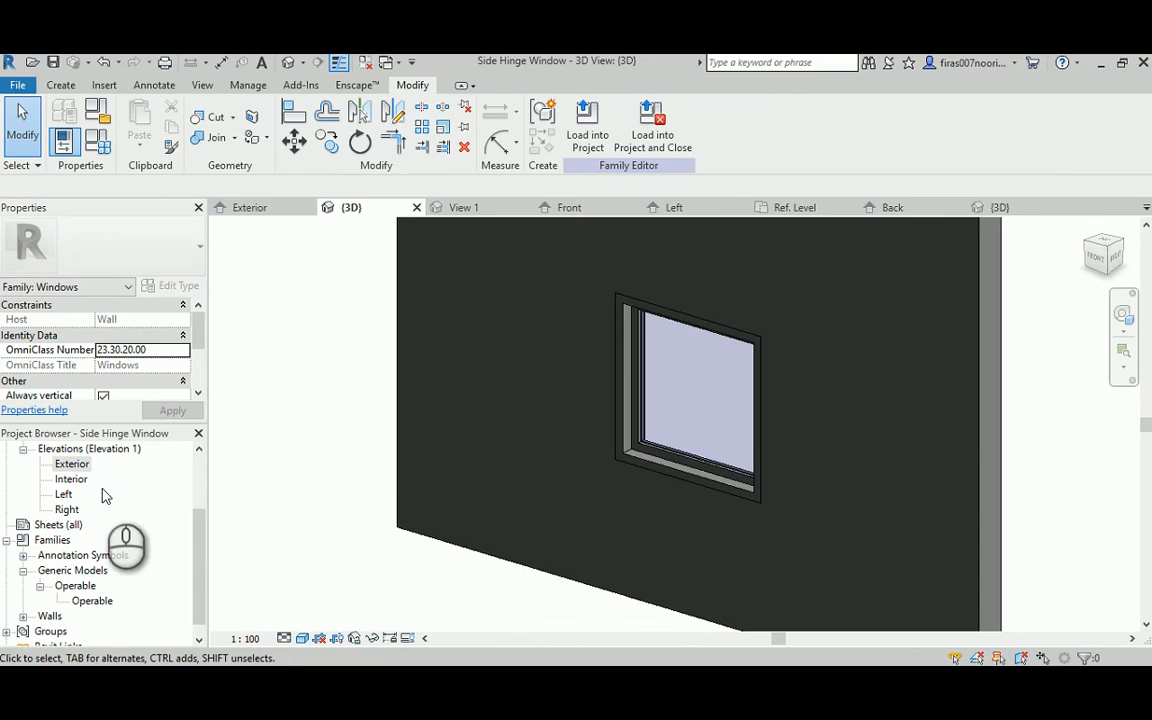
pyautogui.click(100, 142)
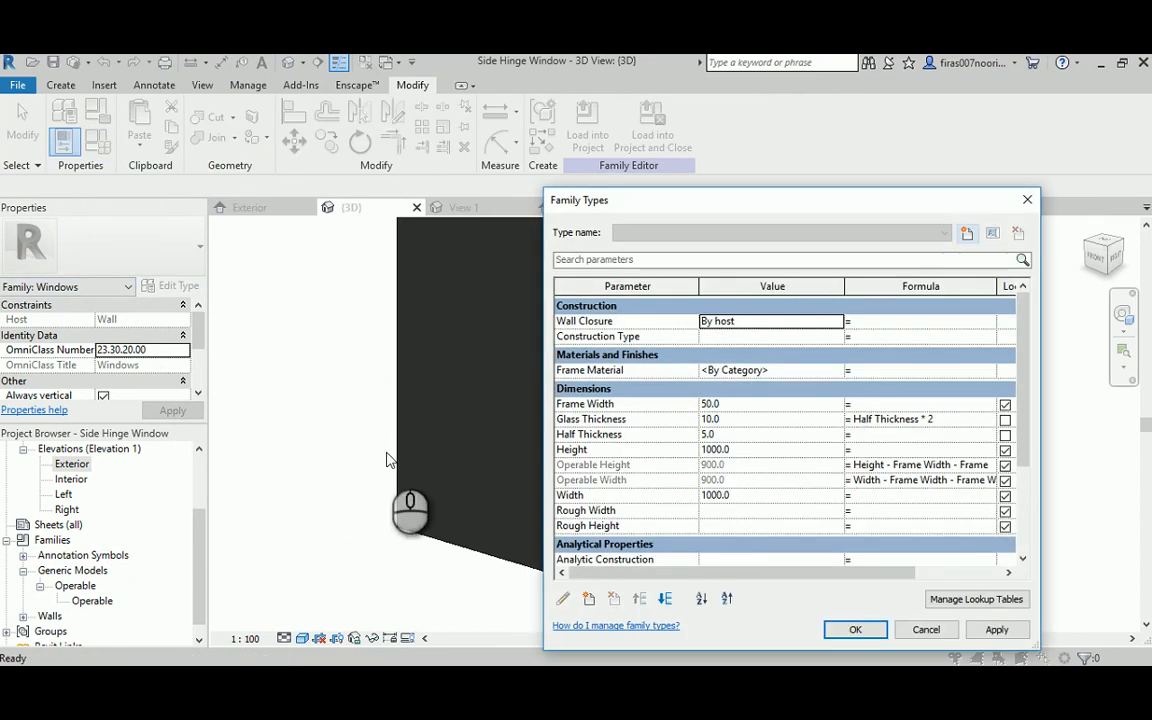
pyautogui.scroll(-5, 715, 527)
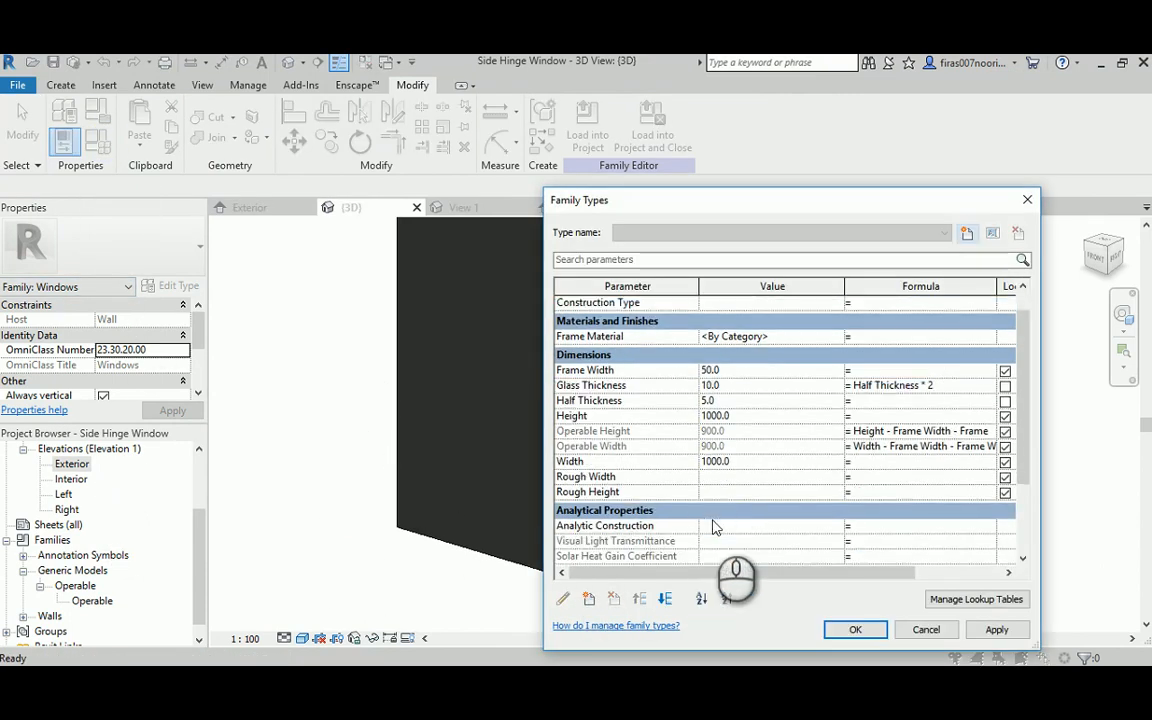
pyautogui.scroll(-1, 712, 524)
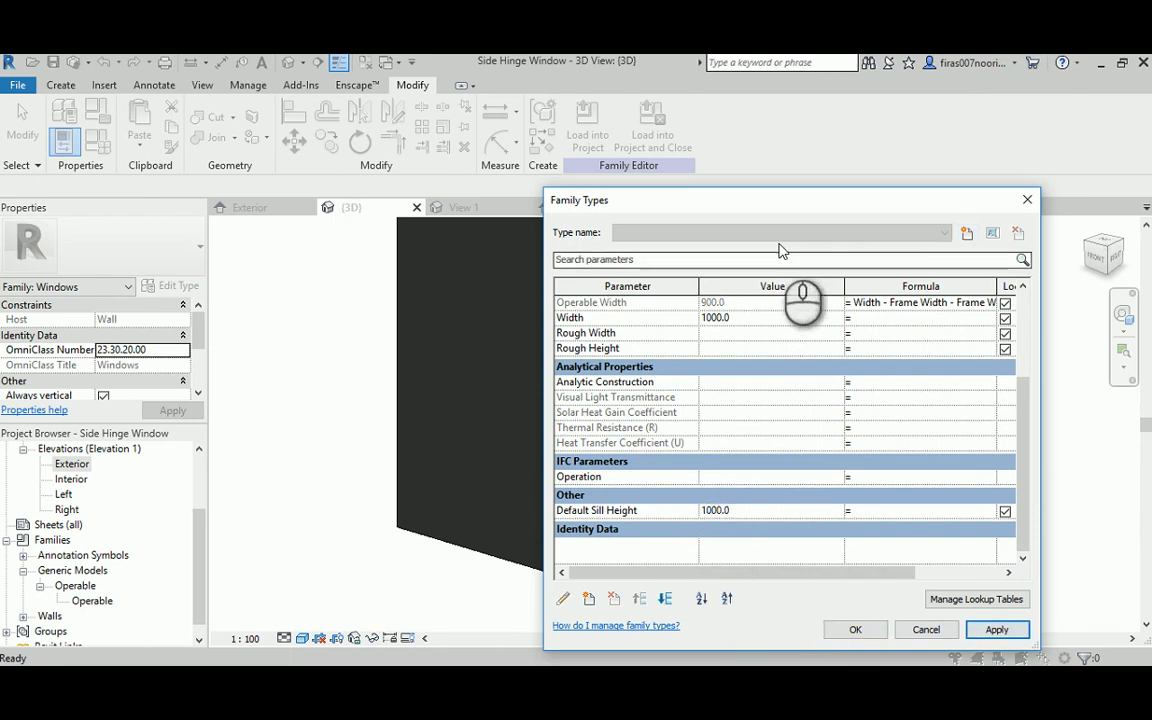
pyautogui.moveTo(700, 200); pyautogui.dragTo(207, 158)
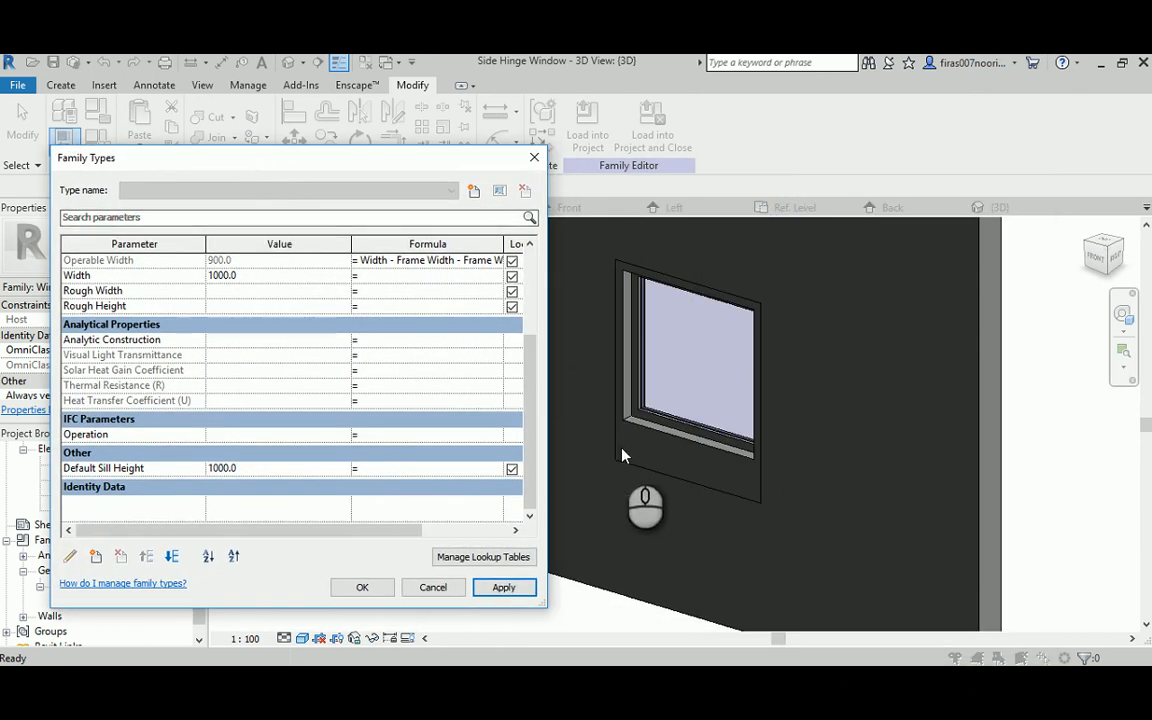
pyautogui.click(362, 587)
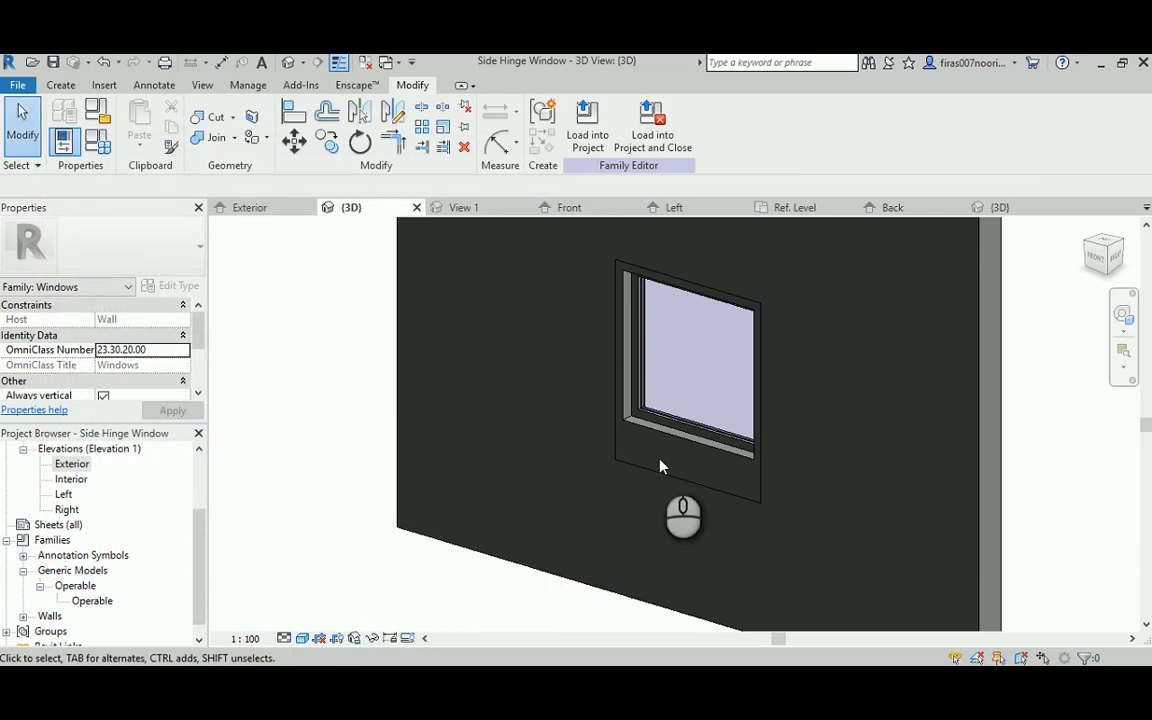
# In the Exterior elevation, stretch the outer window frame extrusion's lower edge to the sill reference plane and lock it there.
pyautogui.doubleClick(72, 464)
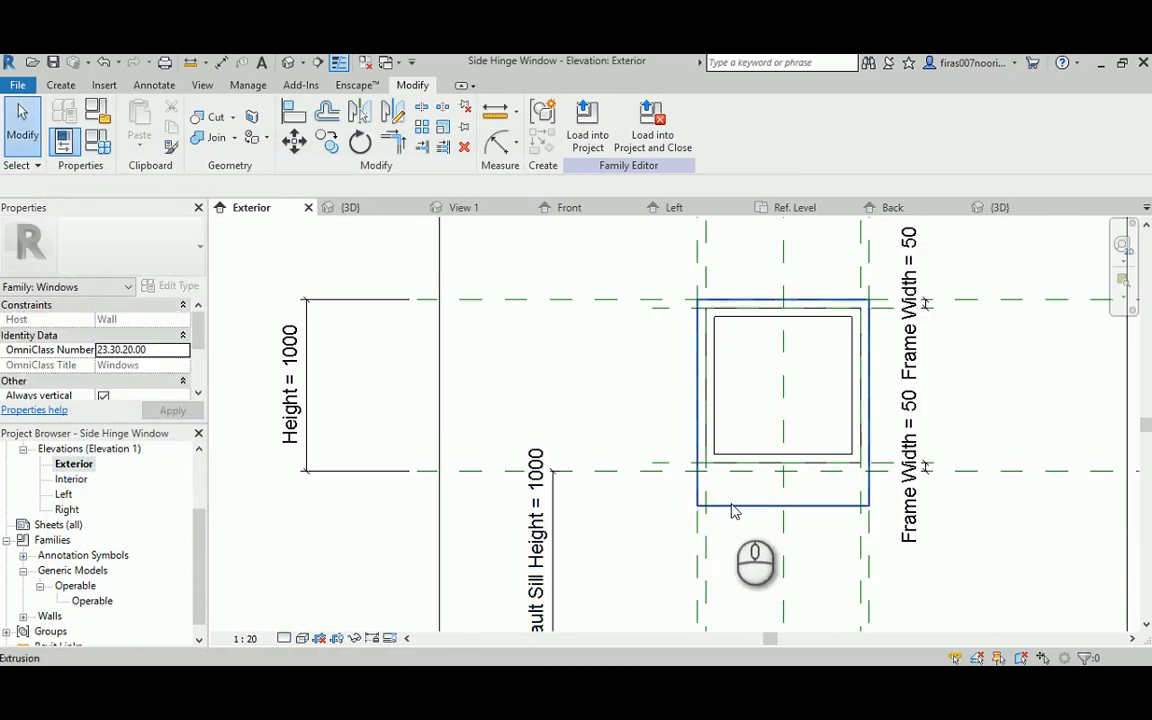
pyautogui.click(731, 508)
pyautogui.moveTo(777, 555); pyautogui.dragTo(731, 558, button='middle')
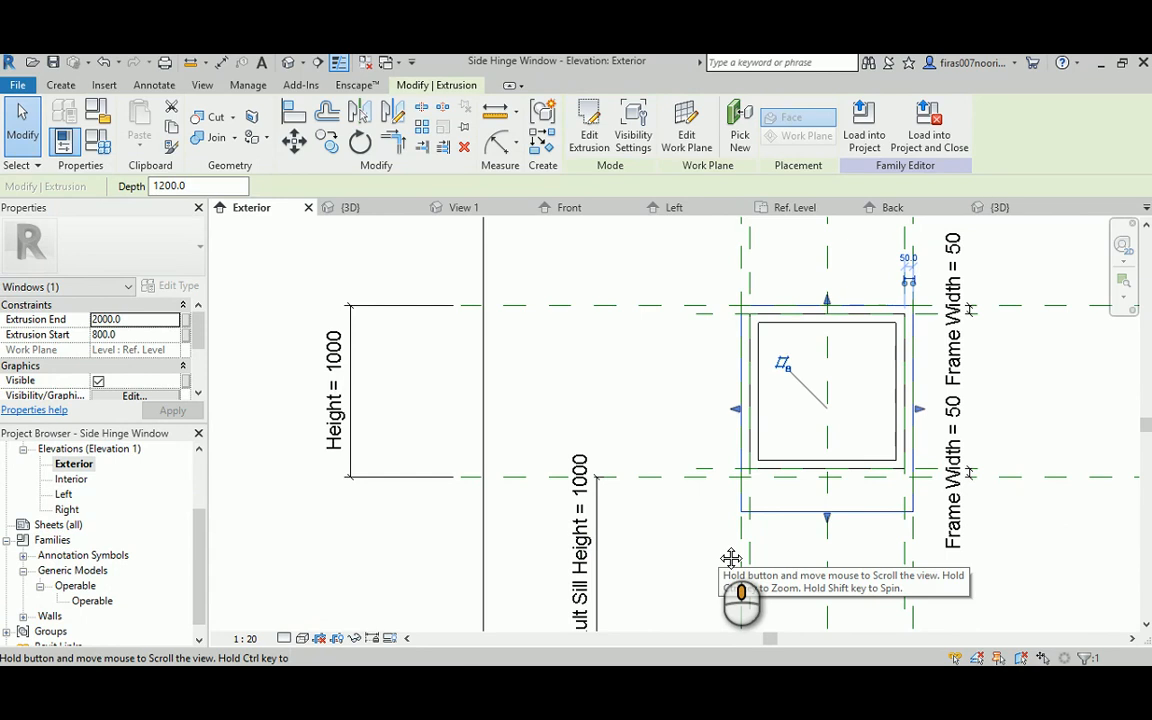
pyautogui.moveTo(731, 558); pyautogui.dragTo(607, 545, button='middle')
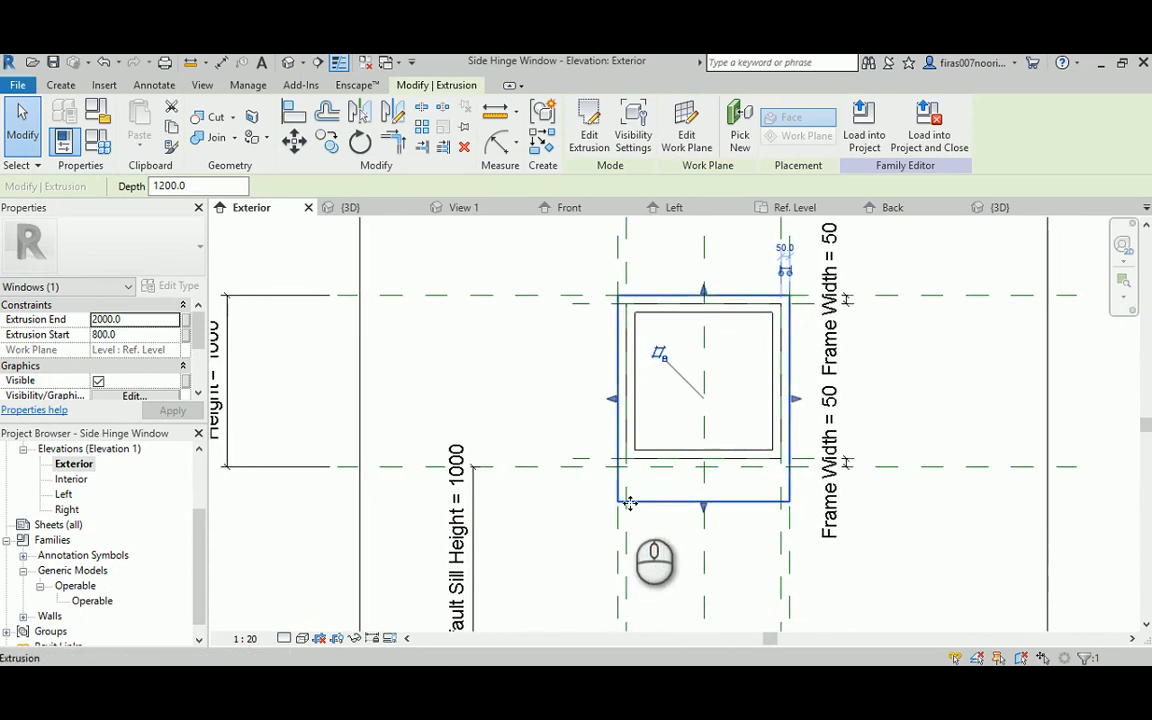
pyautogui.click(288, 62)
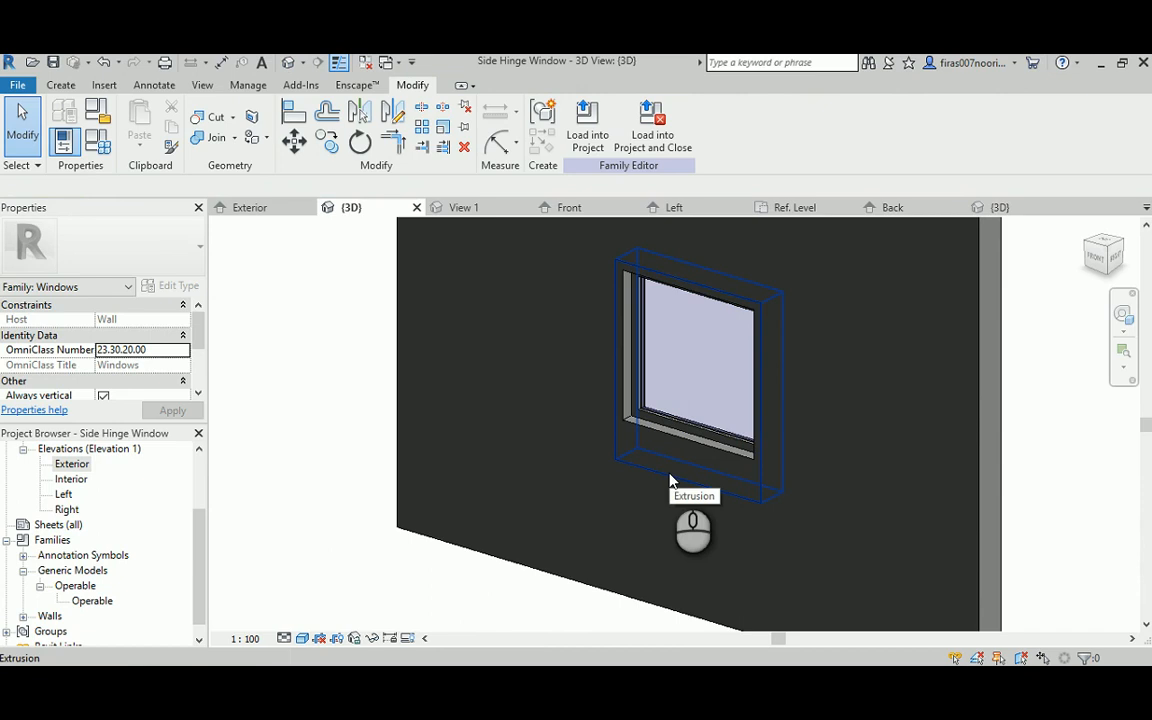
pyautogui.scroll(3, 670, 470)
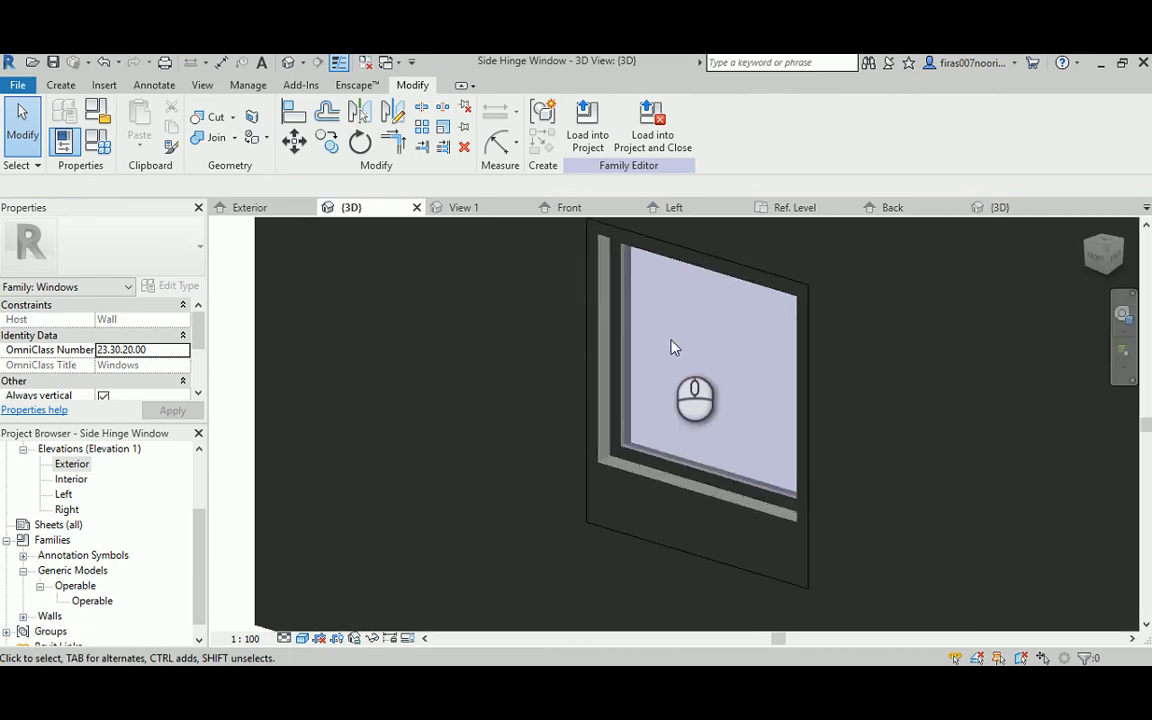
pyautogui.click(598, 531)
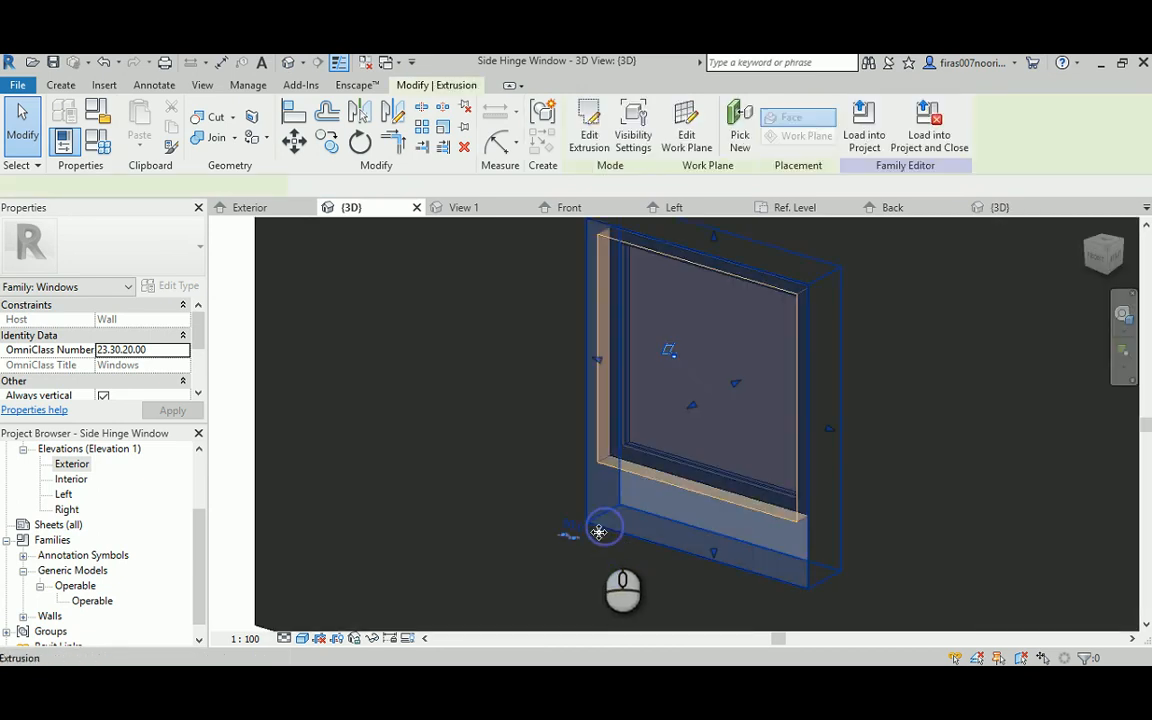
pyautogui.click(72, 464)
pyautogui.click(712, 502)
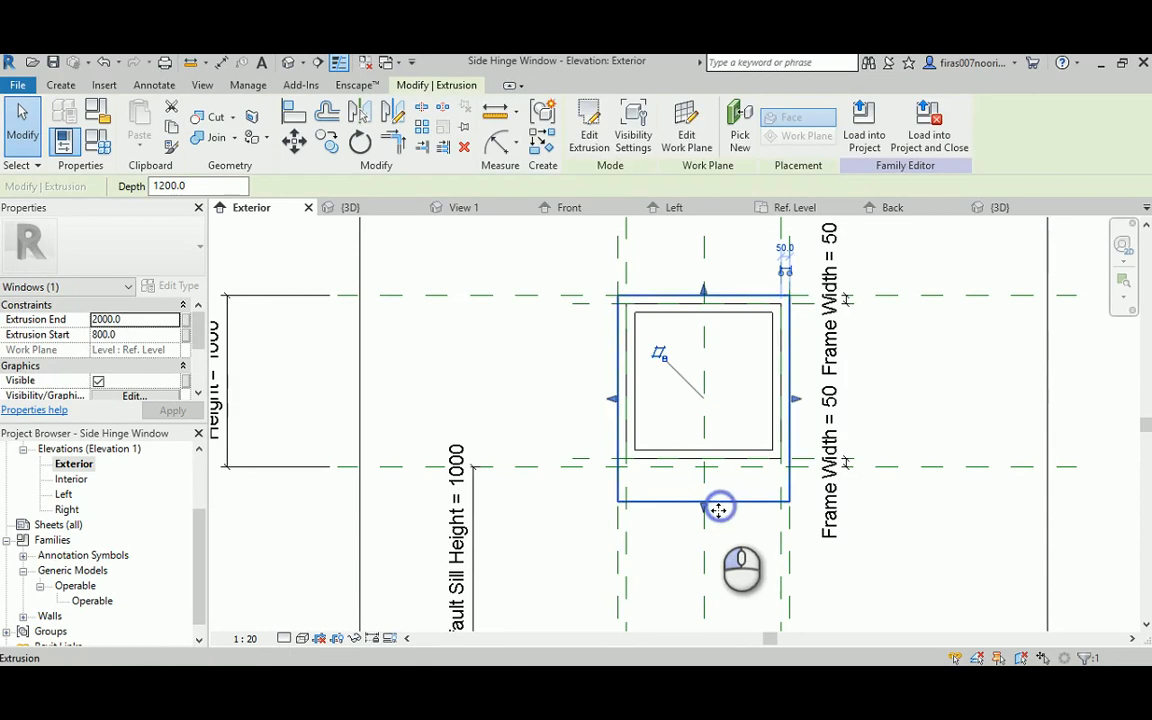
pyautogui.moveTo(704, 512); pyautogui.dragTo(694, 470)
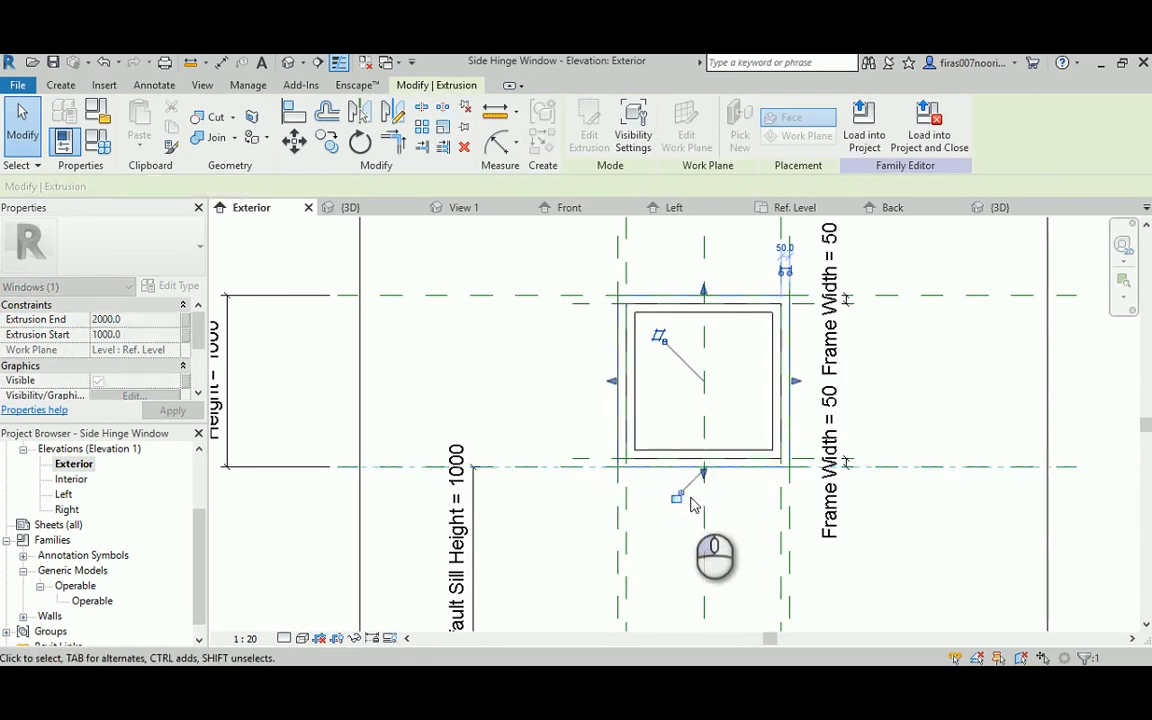
pyautogui.click(675, 541)
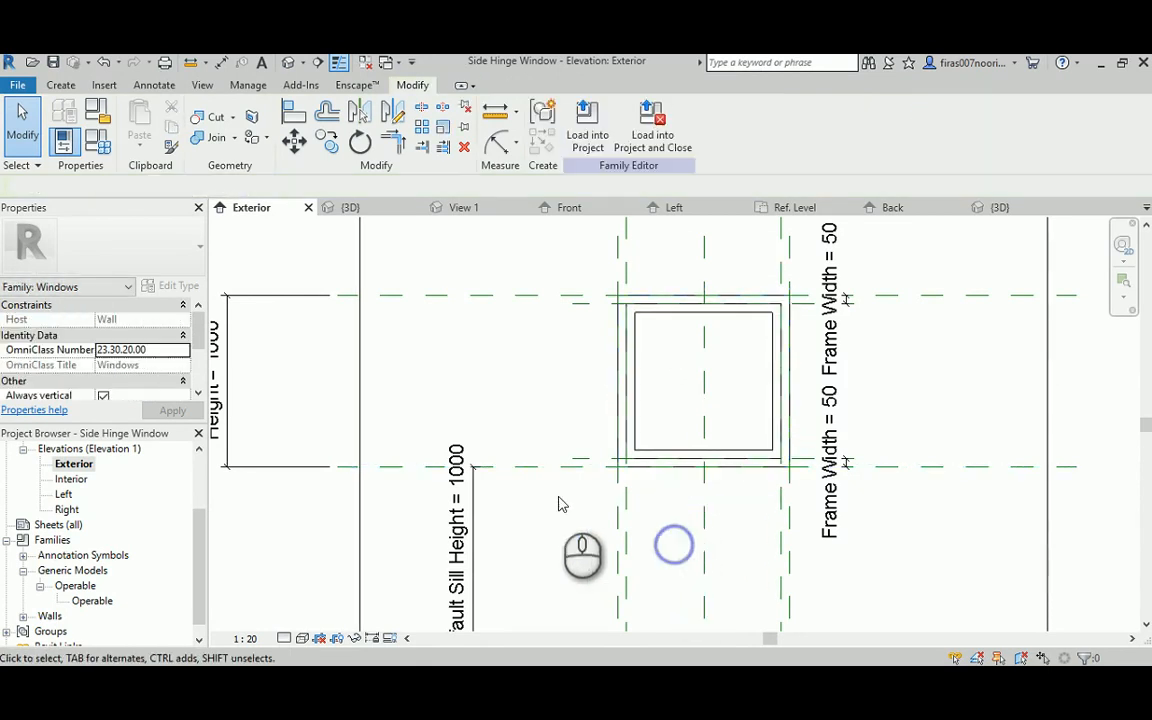
# With the 3D view open, set the Default Sill Height to 800 and apply it to test the frame's sill constraint.
pyautogui.click(288, 62)
pyautogui.moveTo(671, 370); pyautogui.dragTo(678, 418, button='middle')
pyautogui.scroll(-2, 676, 421)
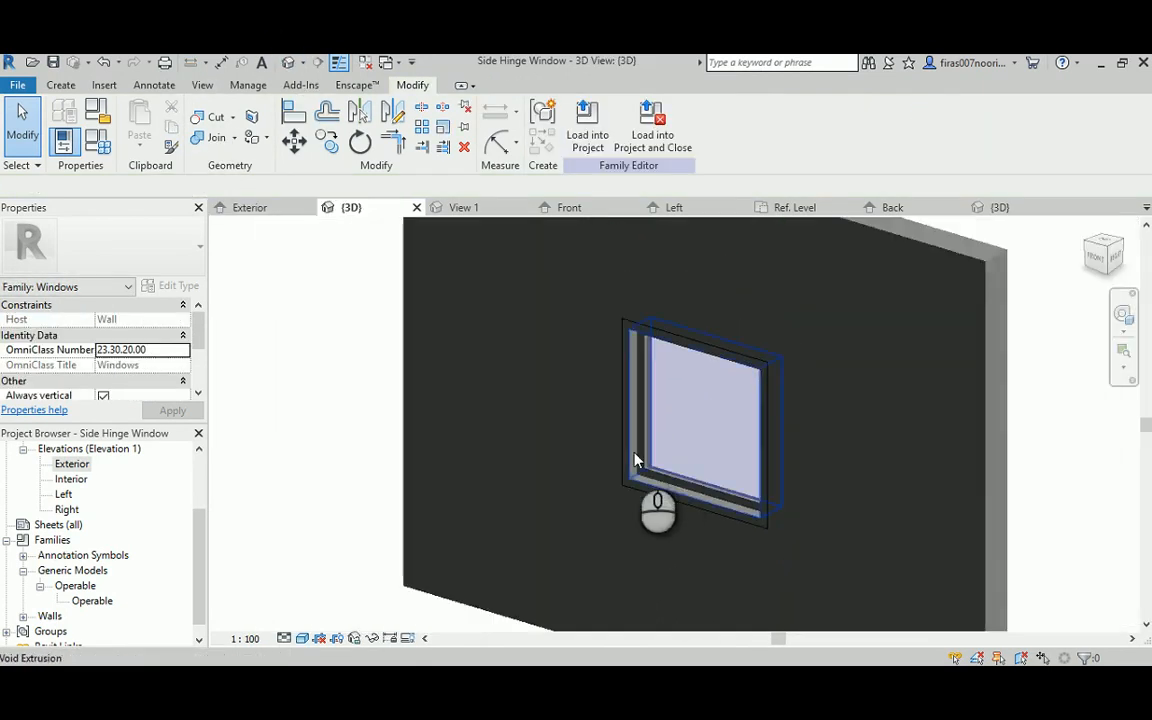
pyautogui.moveTo(633, 451); pyautogui.dragTo(706, 420, button='middle')
pyautogui.click(97, 140)
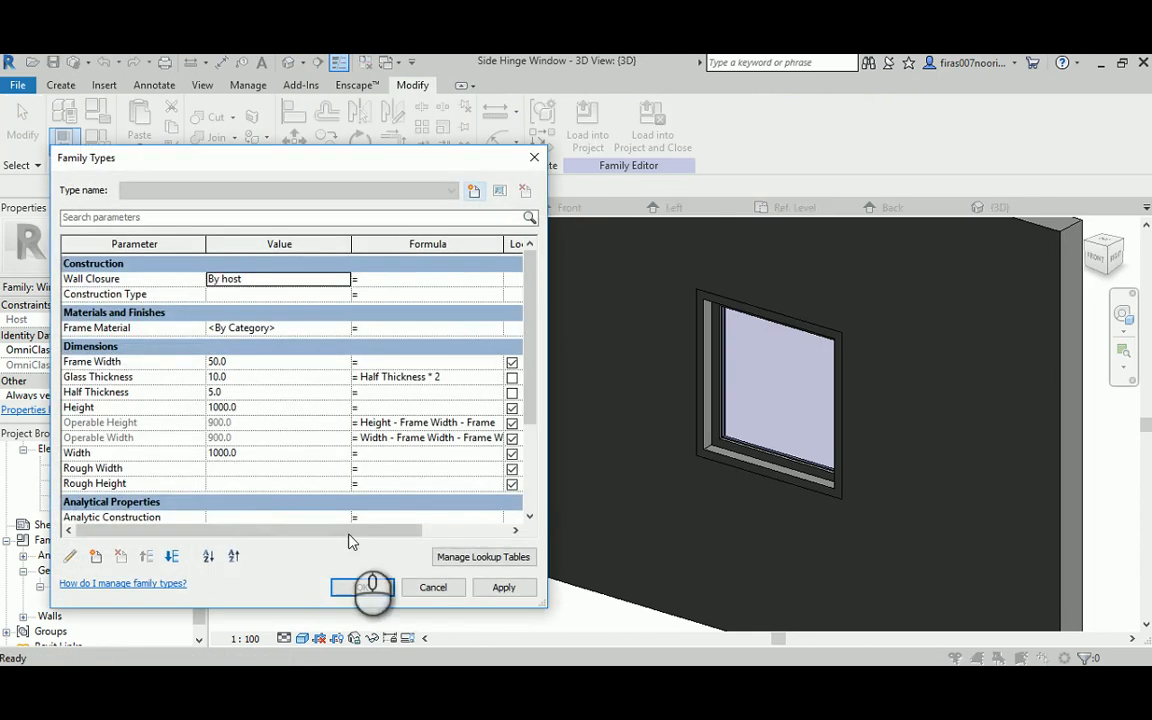
pyautogui.scroll(-4, 290, 500)
pyautogui.click(254, 465)
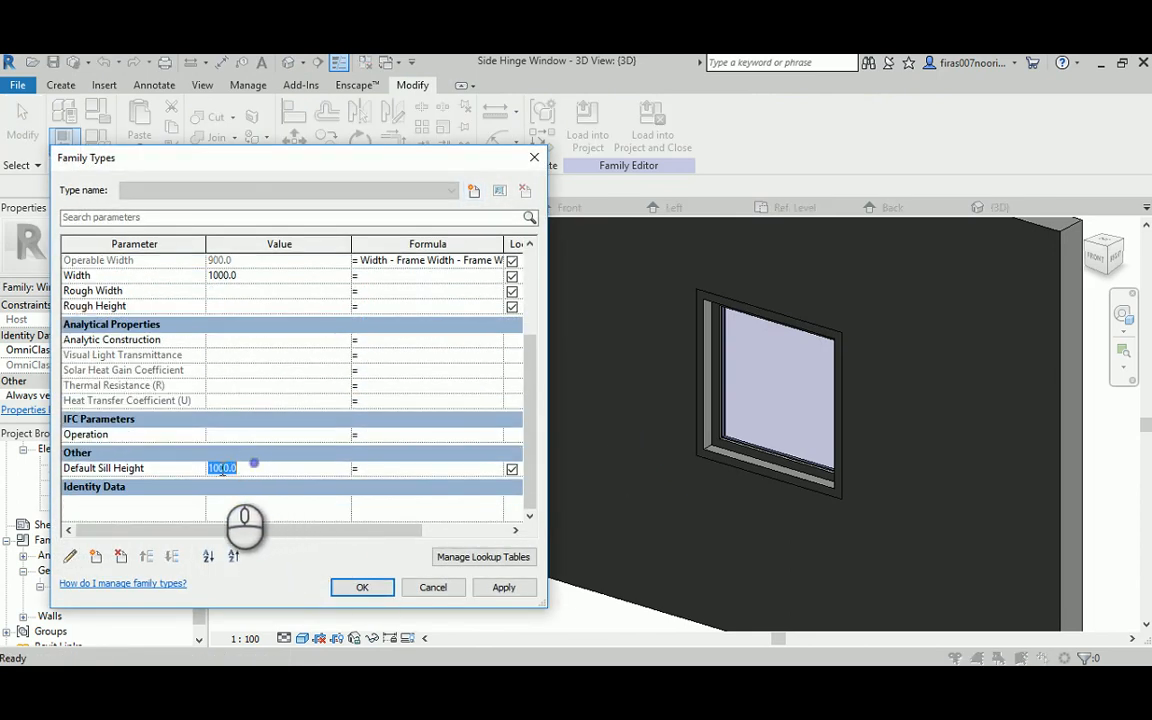
pyautogui.write('800')
pyautogui.click(502, 587)
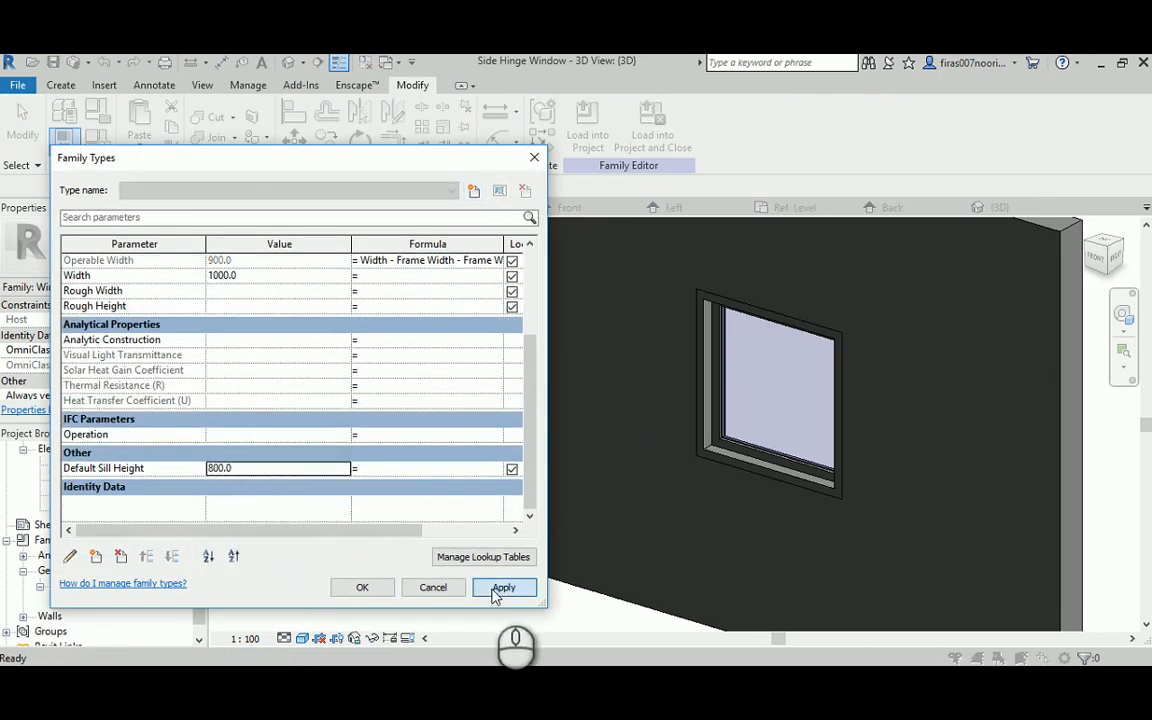
# Set the Default Sill Height to 1200, apply it and confirm the family types.
pyautogui.click(256, 474)
pyautogui.moveTo(256, 474); pyautogui.dragTo(209, 470)
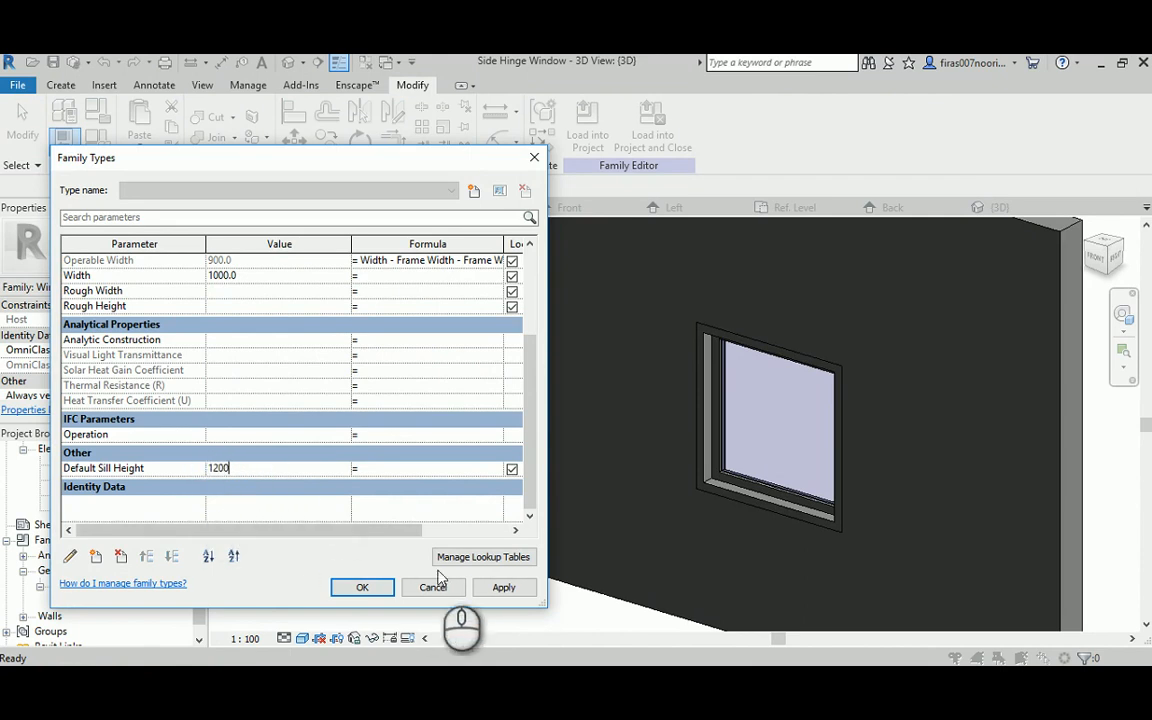
pyautogui.click(503, 587)
pyautogui.click(362, 587)
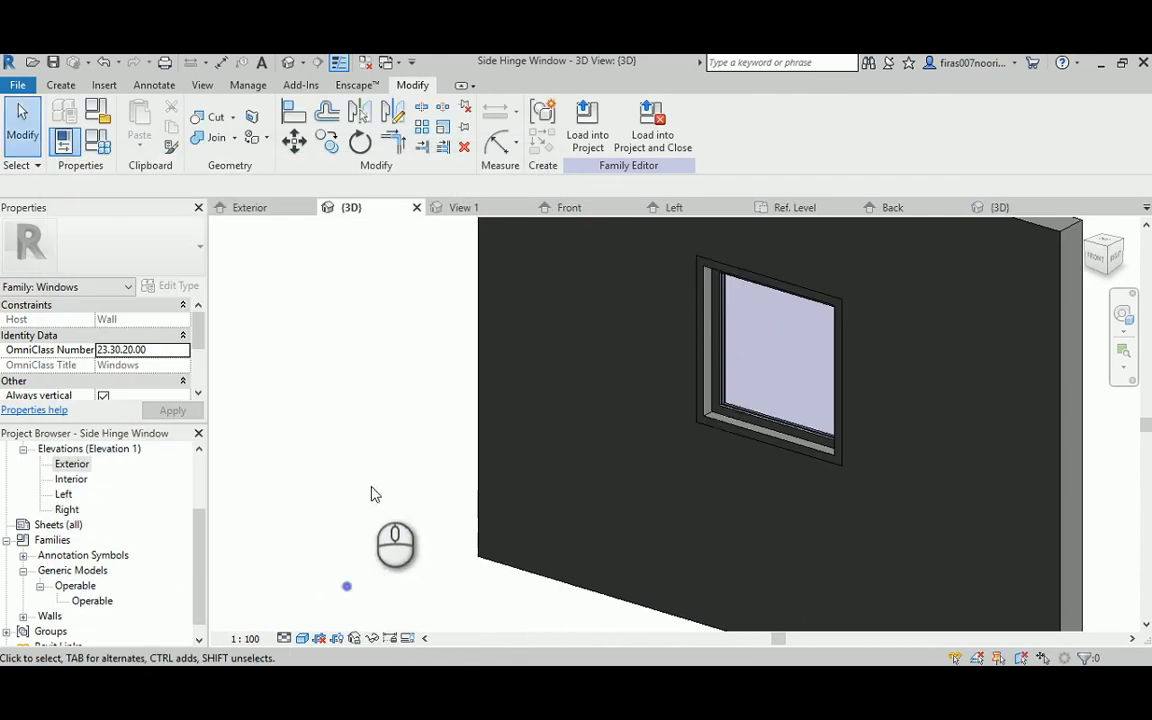
# Set the window family's Width to 1500 and apply it to test the Operable panel's width link.
pyautogui.click(62, 140)
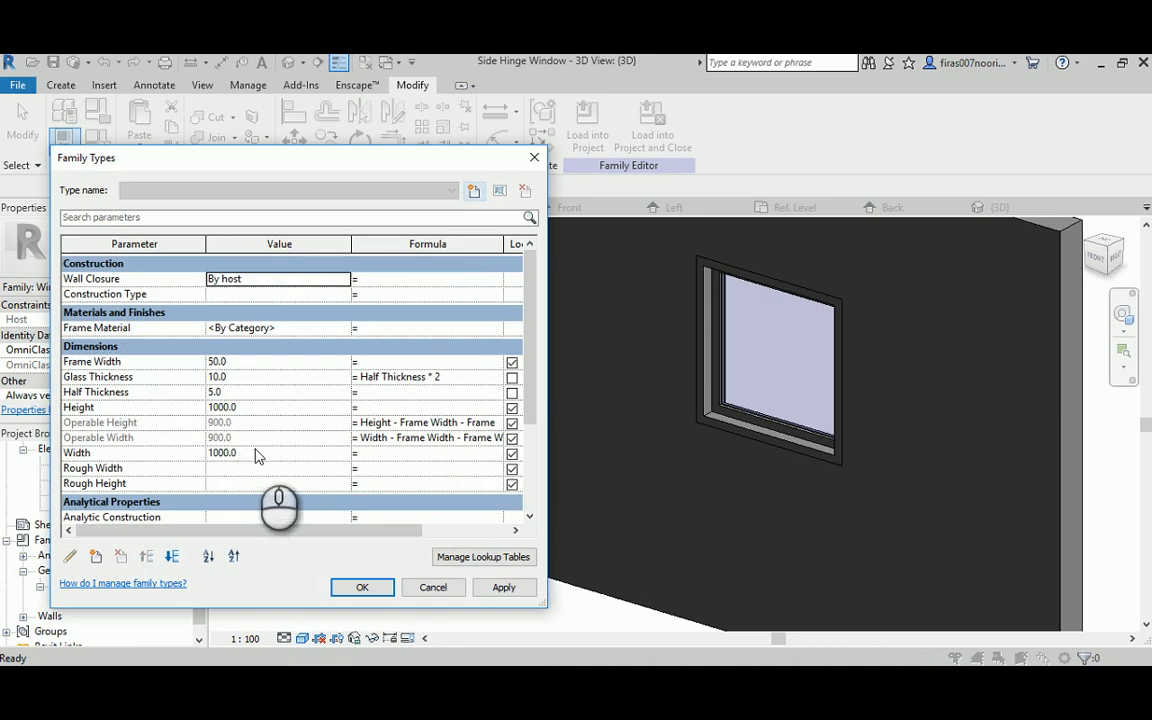
pyautogui.click(240, 452)
pyautogui.moveTo(212, 452); pyautogui.dragTo(188, 469)
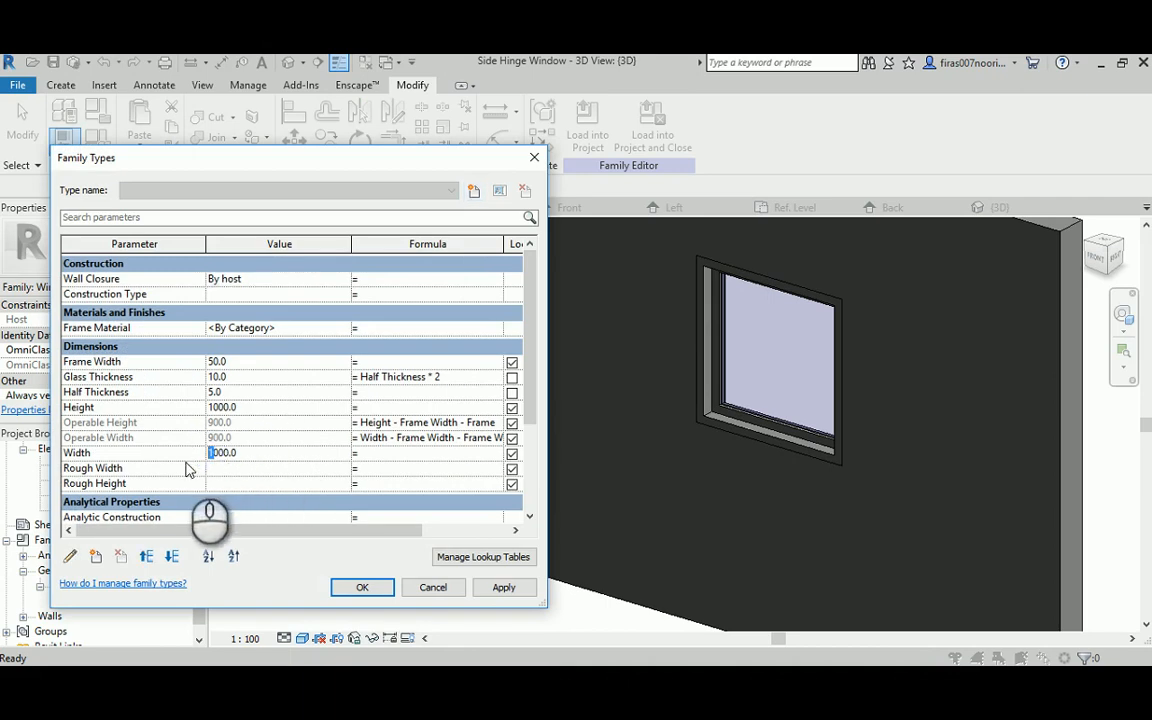
pyautogui.write('15')
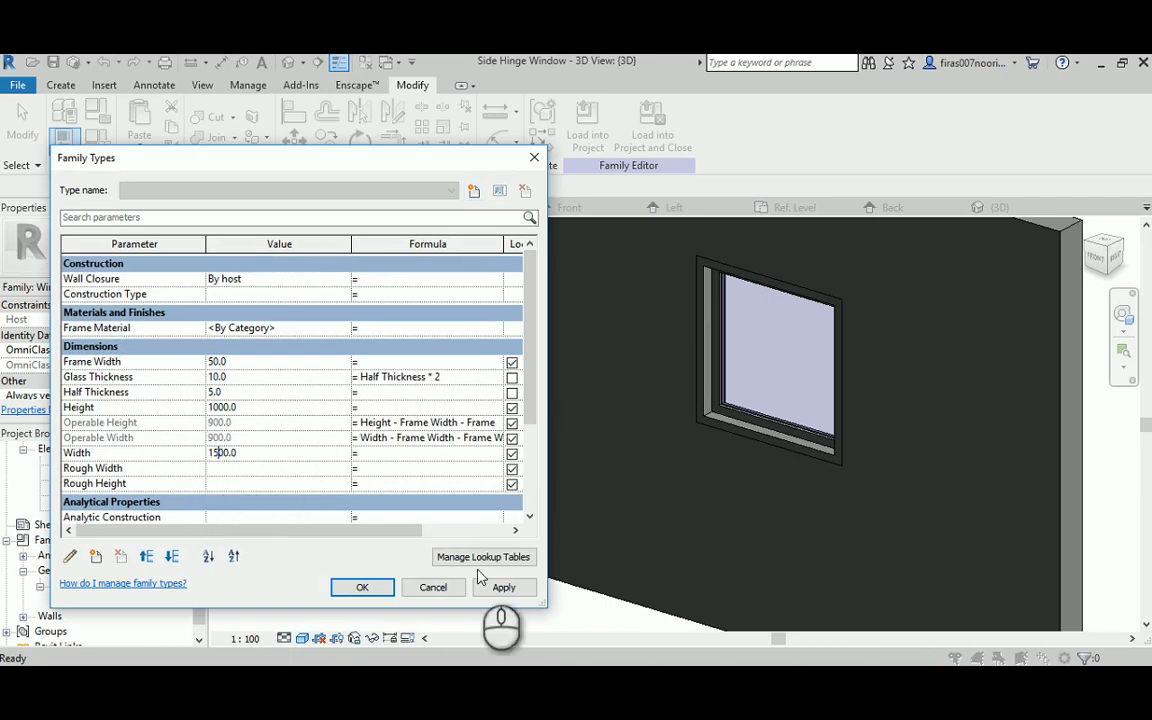
pyautogui.click(505, 588)
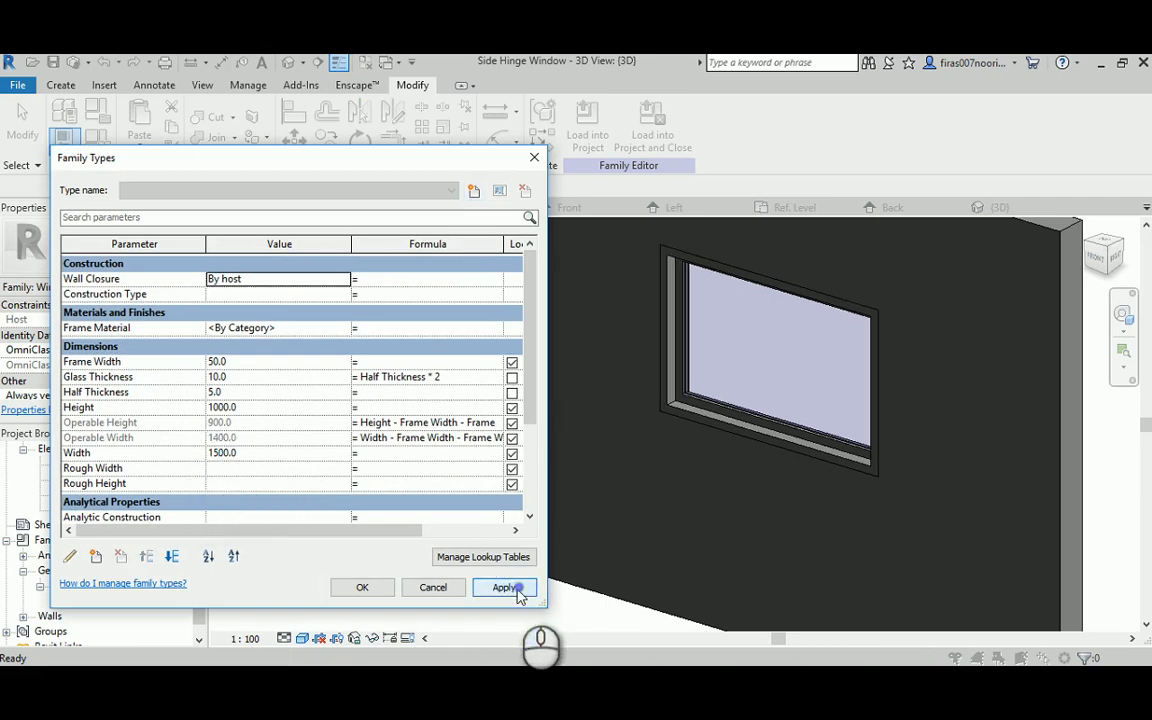
# Set the window family's Height to 800, confirm it and inspect the resized window in 3D.
pyautogui.click(228, 406)
pyautogui.write('800')
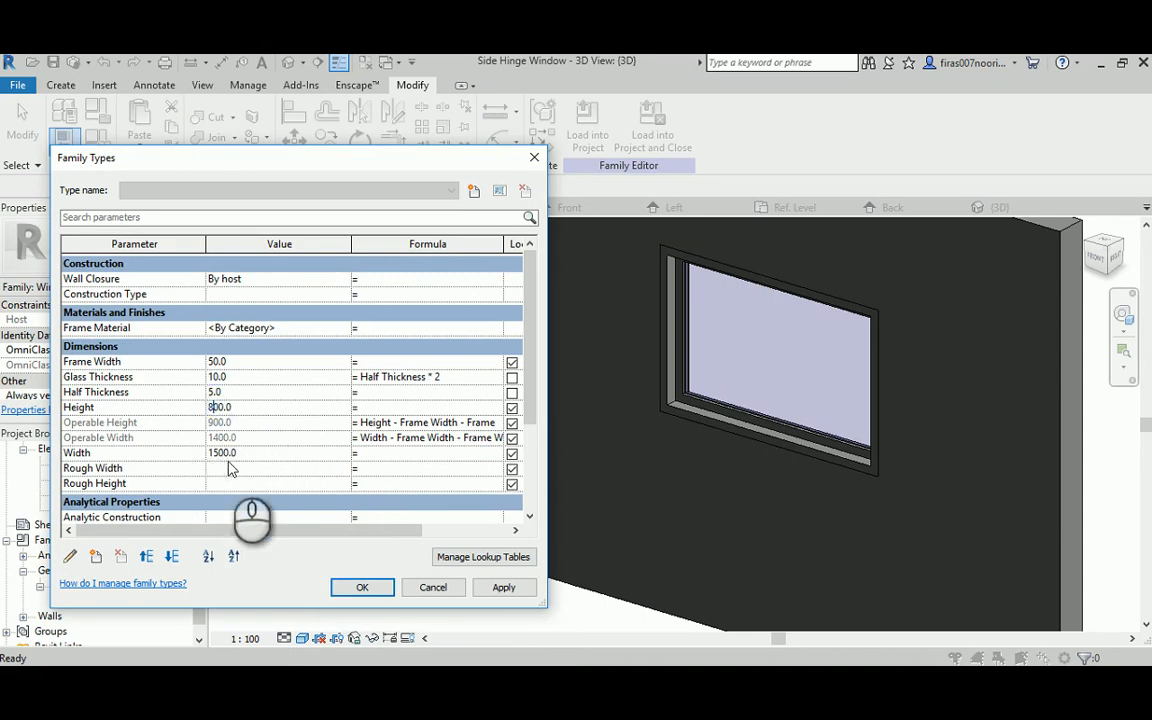
pyautogui.click(505, 588)
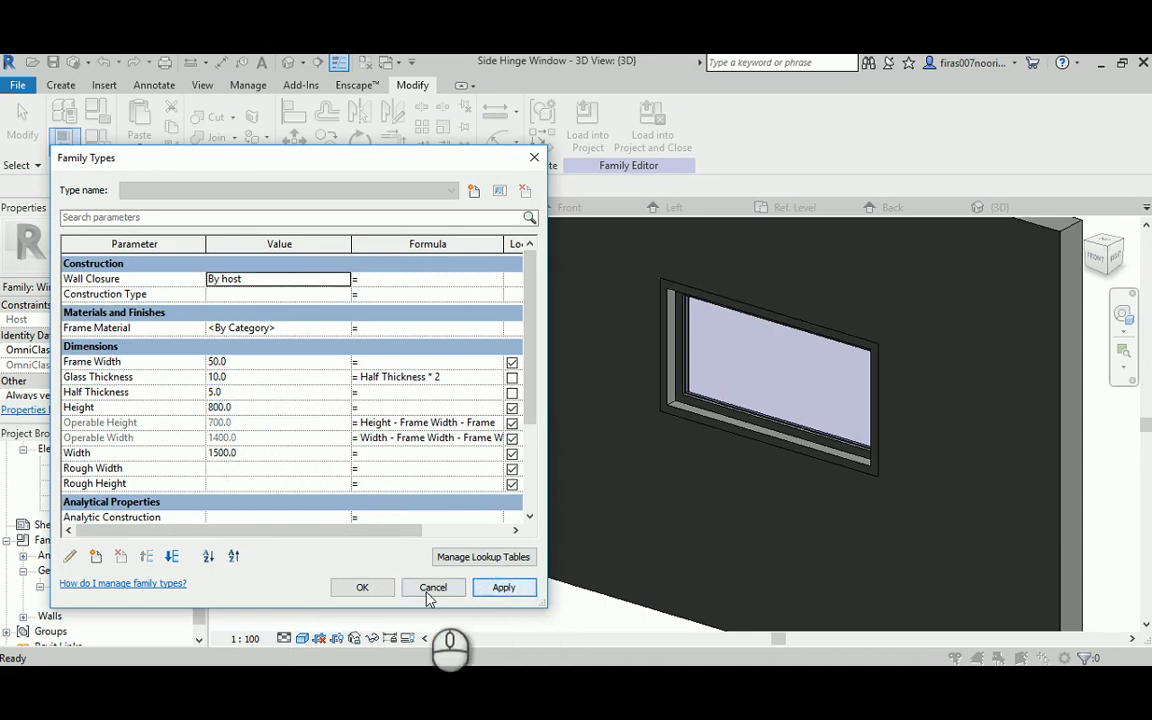
pyautogui.click(362, 587)
pyautogui.keyDown('shift'); pyautogui.moveTo(638, 411); pyautogui.dragTo(615, 345, button='middle'); pyautogui.keyUp('shift')
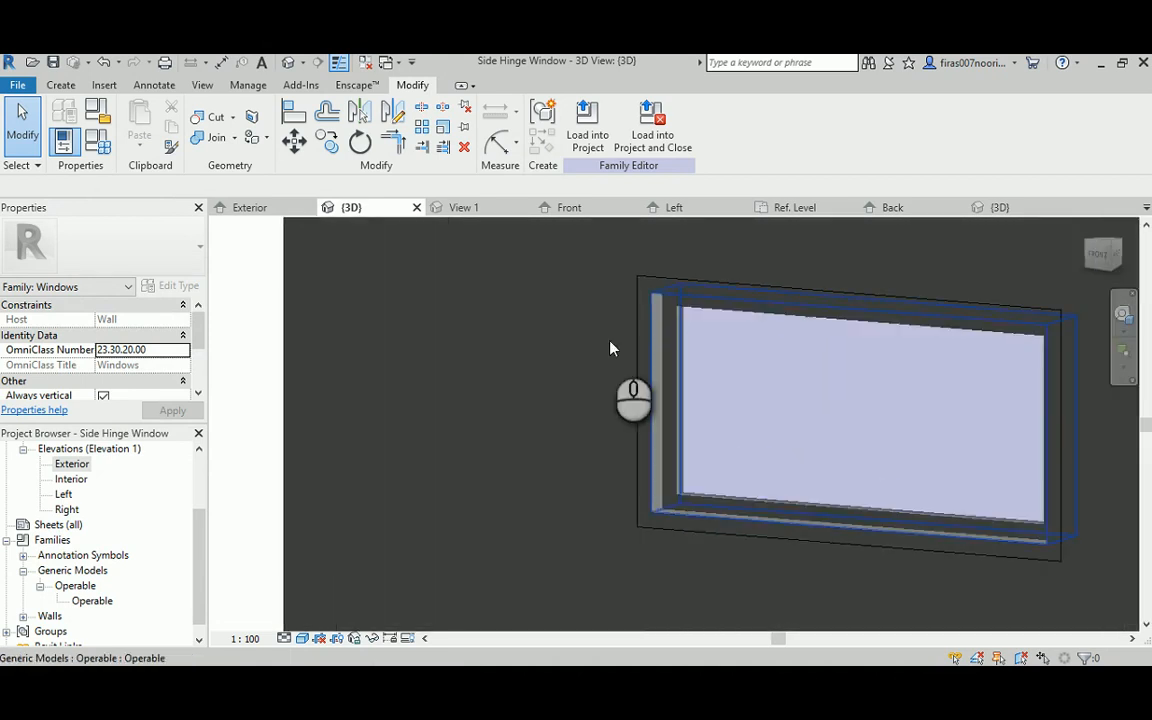
# Open the Ref. Level floor plan and review the nested Operable panel's type properties without changing them.
pyautogui.scroll(5, 85, 470)
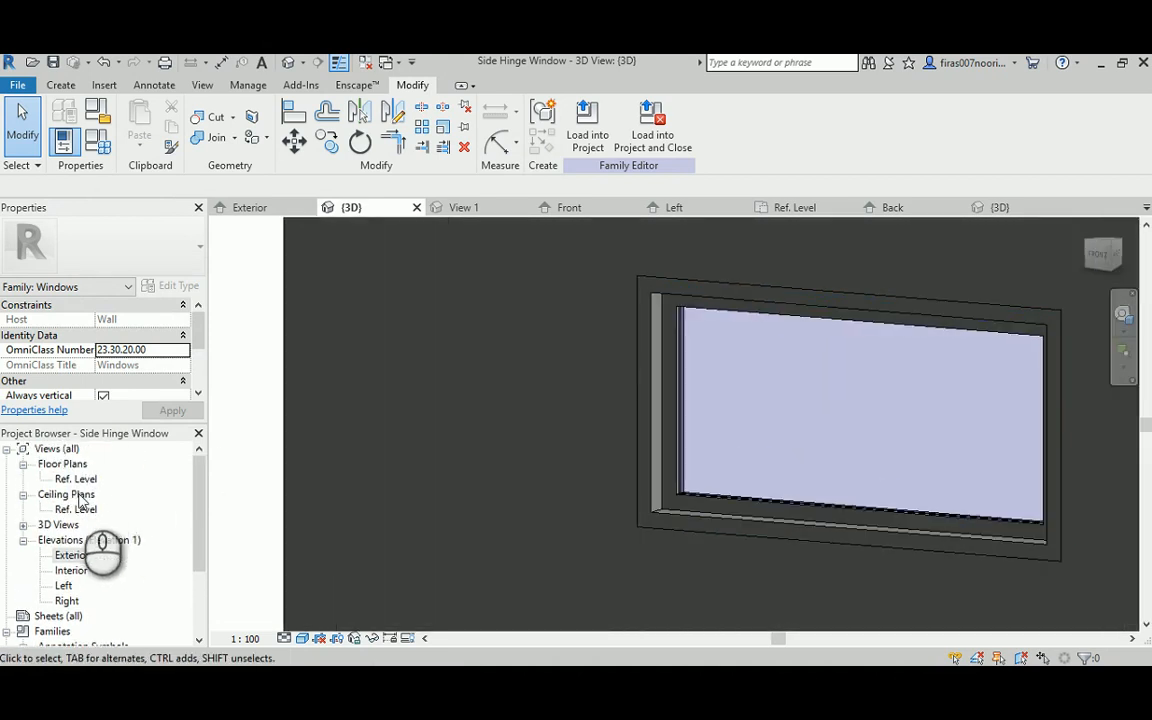
pyautogui.doubleClick(78, 479)
pyautogui.scroll(-3, 380, 460)
pyautogui.scroll(2, 566, 473)
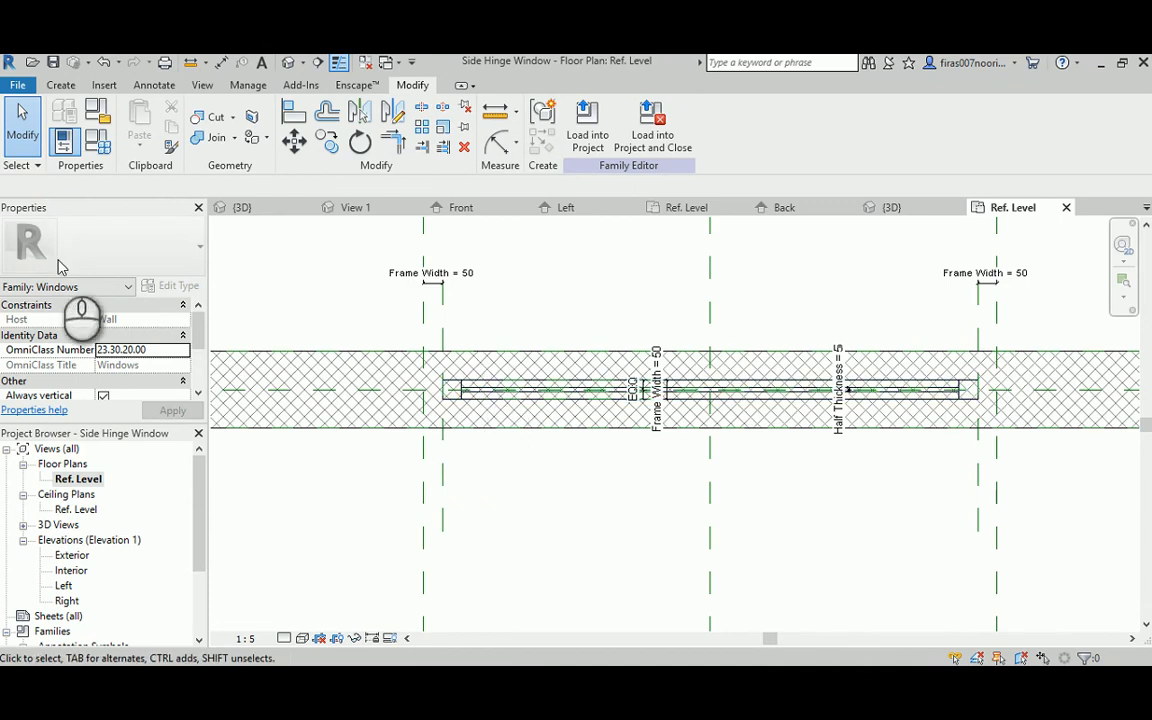
pyautogui.click(517, 393)
pyautogui.click(170, 287)
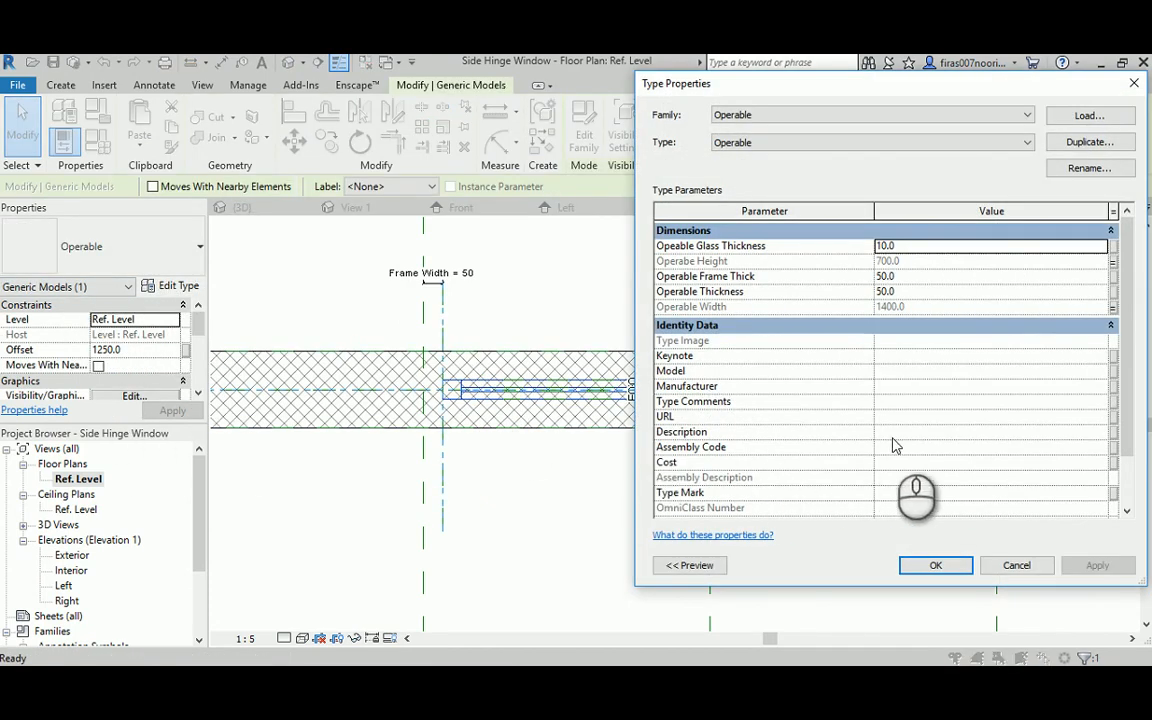
pyautogui.scroll(-1, 823, 390)
pyautogui.click(1012, 565)
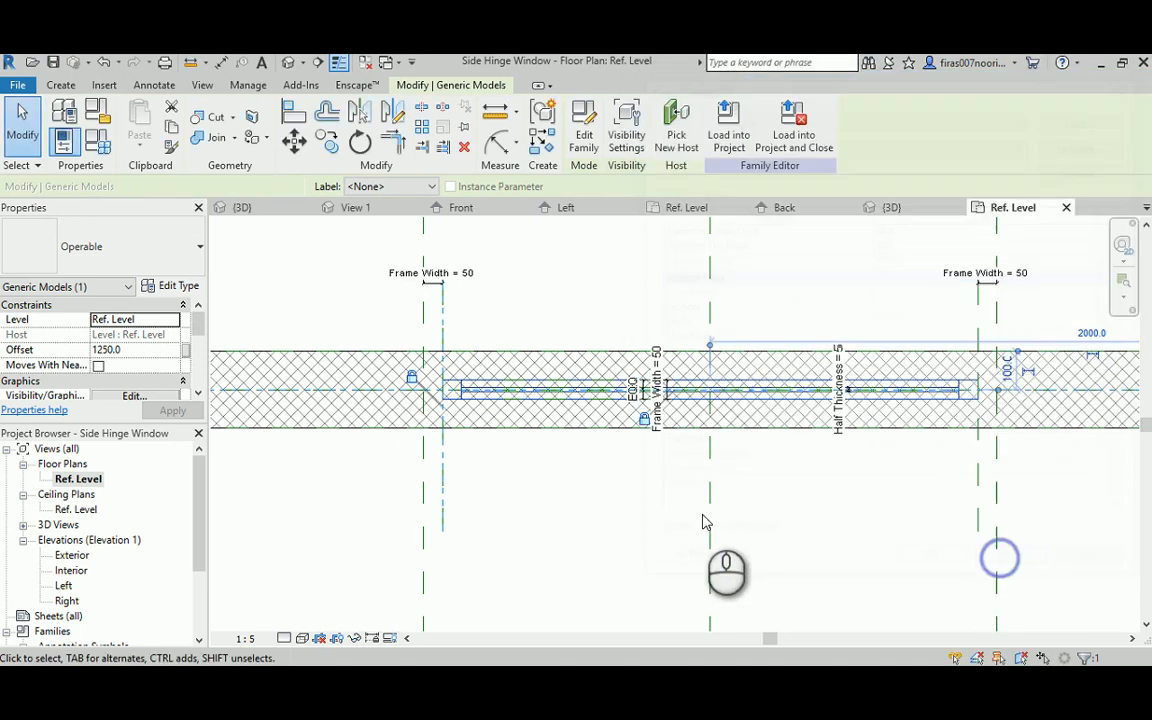
pyautogui.click(681, 507)
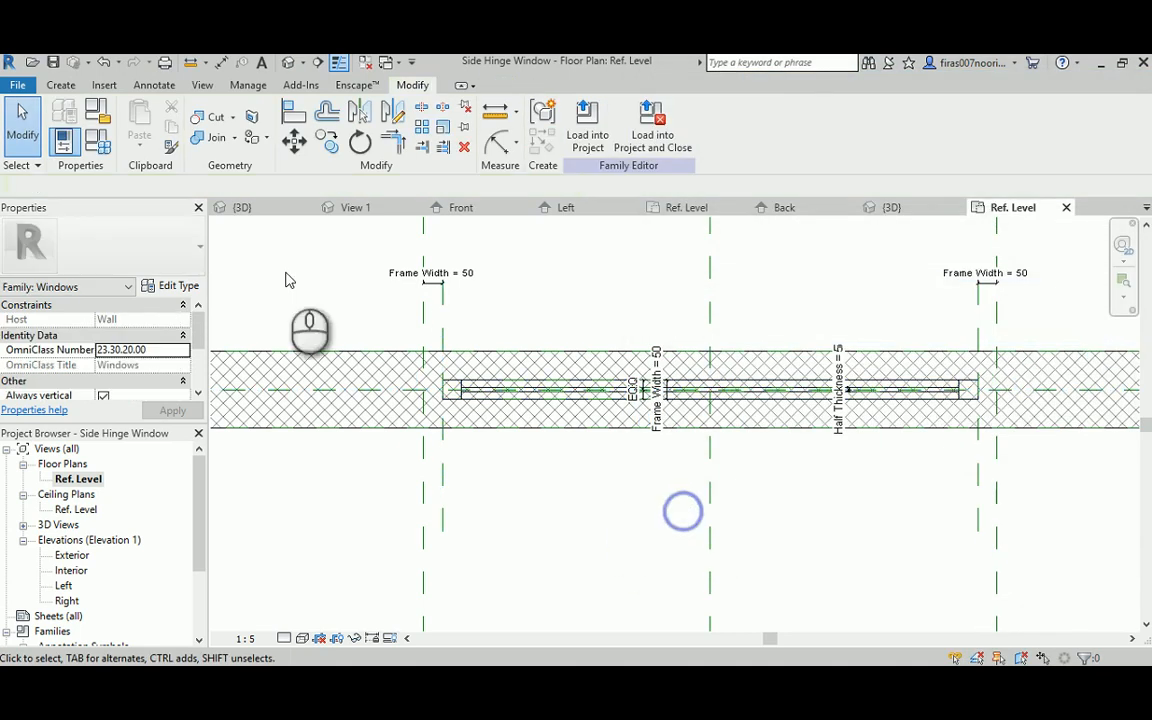
# Set the window family's Default Sill Height to 800, apply it and confirm the family types.
pyautogui.click(97, 147)
pyautogui.scroll(-5, 244, 485)
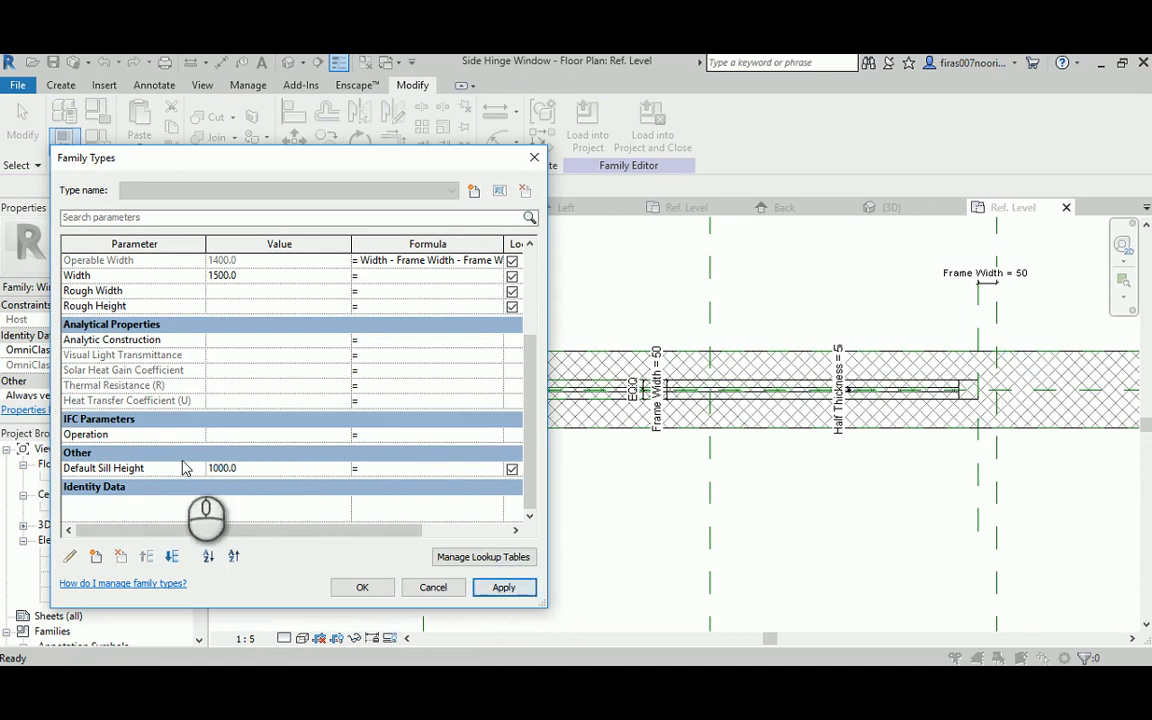
pyautogui.moveTo(219, 470); pyautogui.dragTo(199, 478)
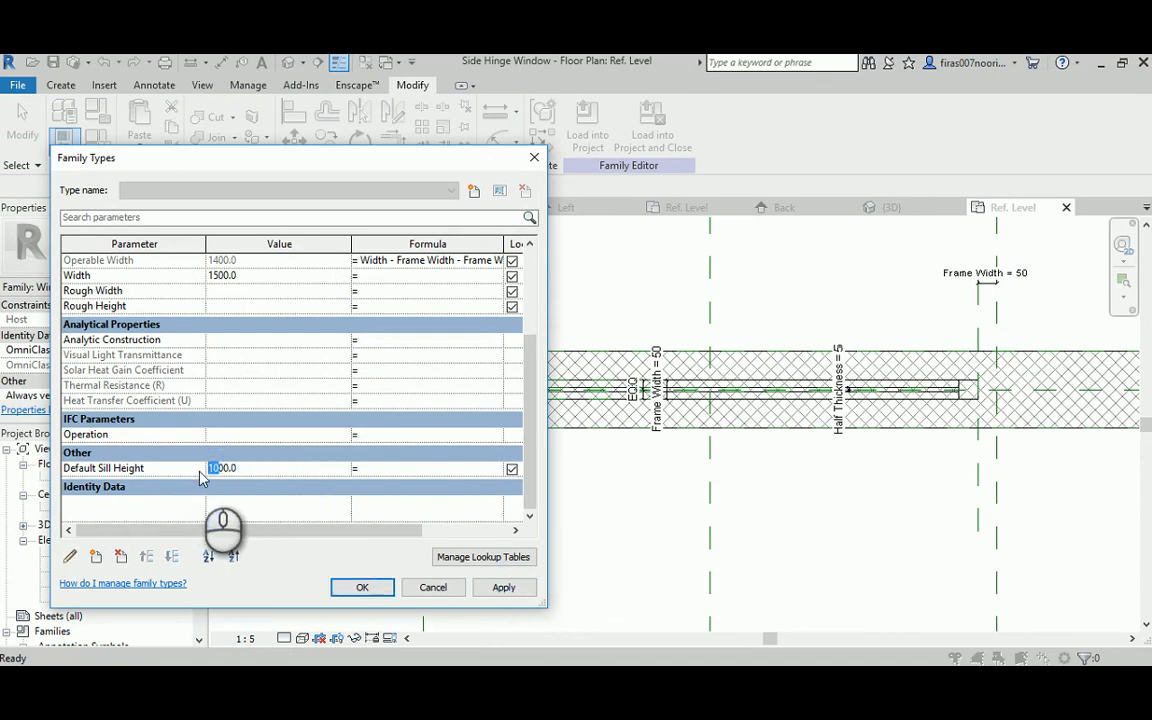
pyautogui.write('8')
pyautogui.click(502, 588)
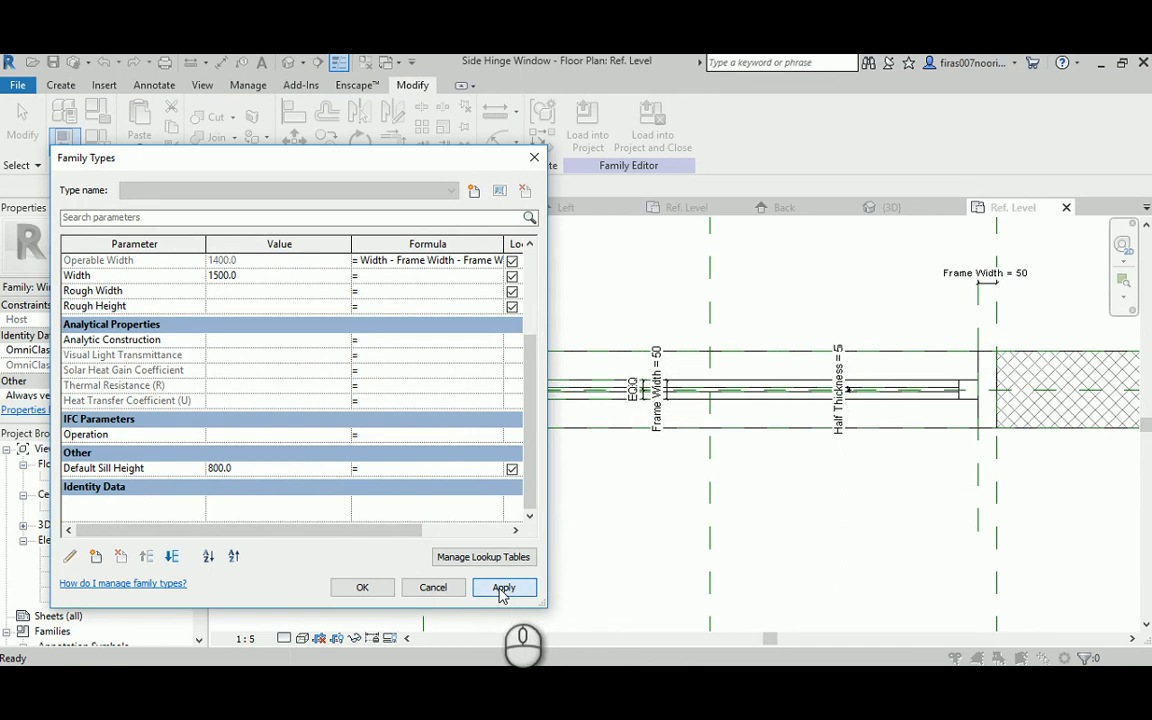
pyautogui.click(362, 587)
# Review the nested Operable panel's type parameters in the plan view without changing them.
pyautogui.scroll(3, 555, 426)
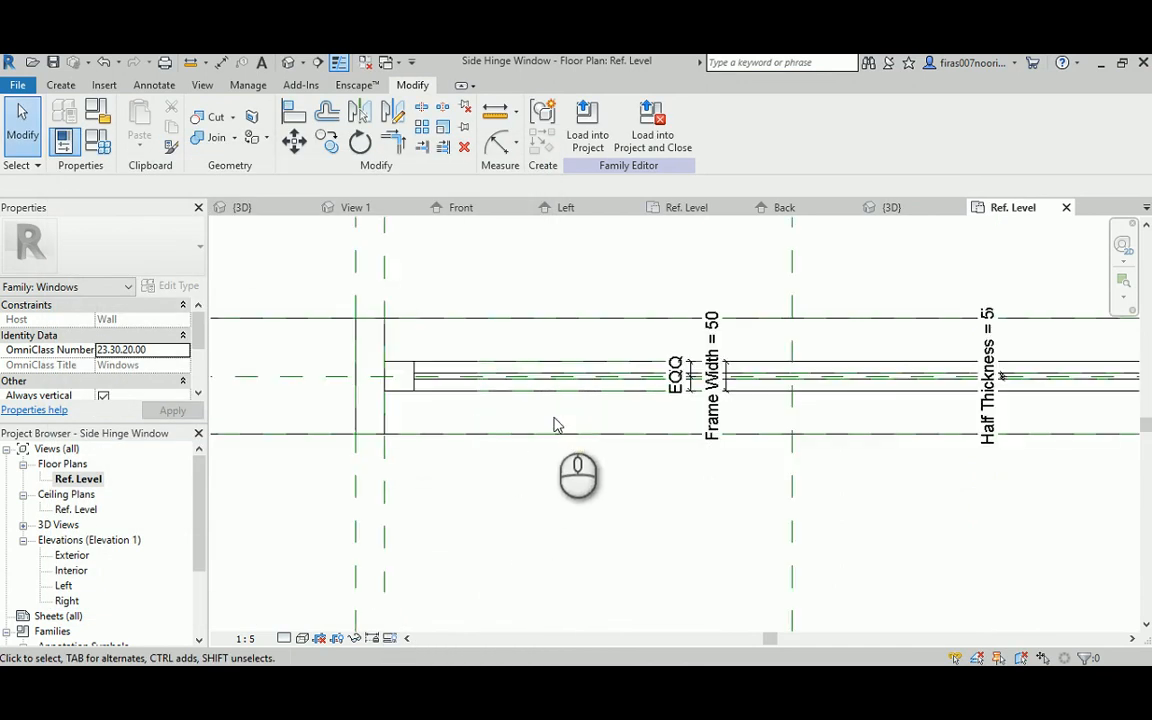
pyautogui.click(470, 398)
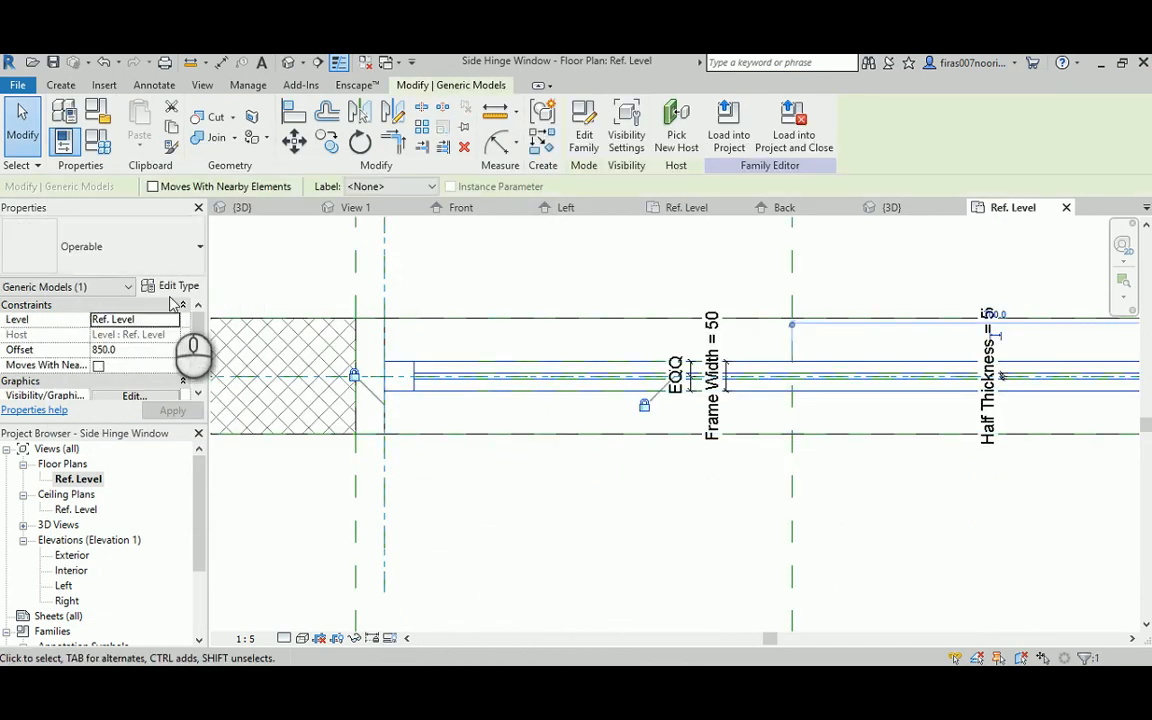
pyautogui.click(167, 289)
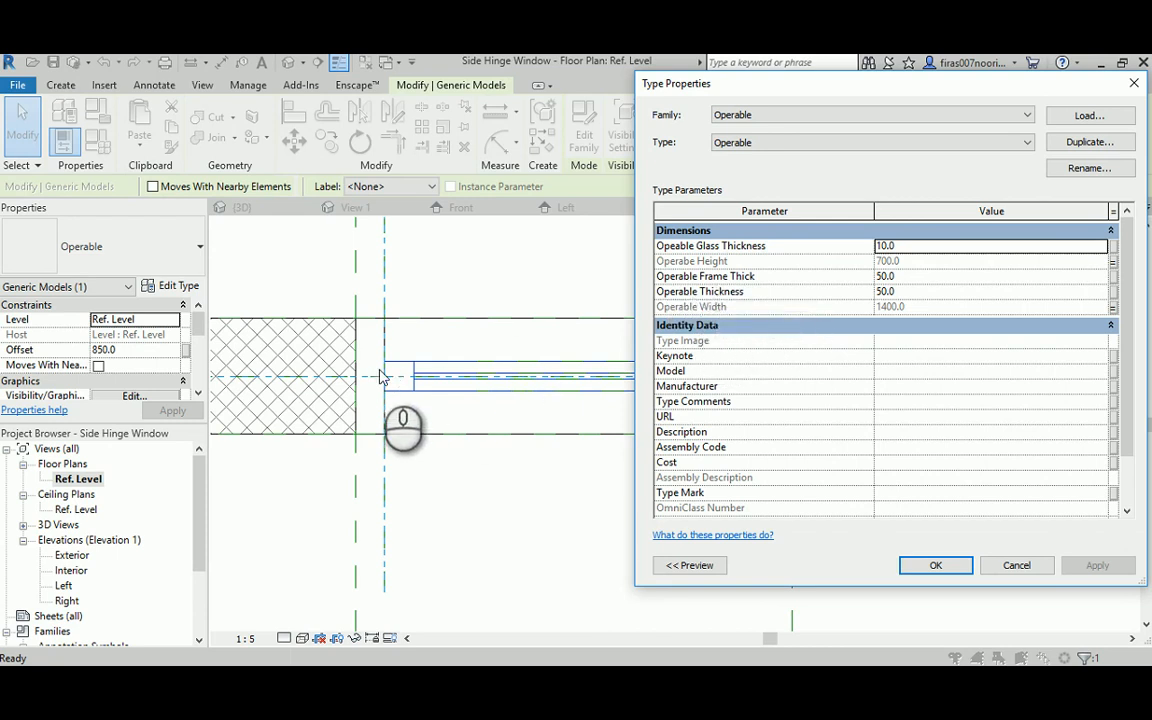
pyautogui.click(1016, 565)
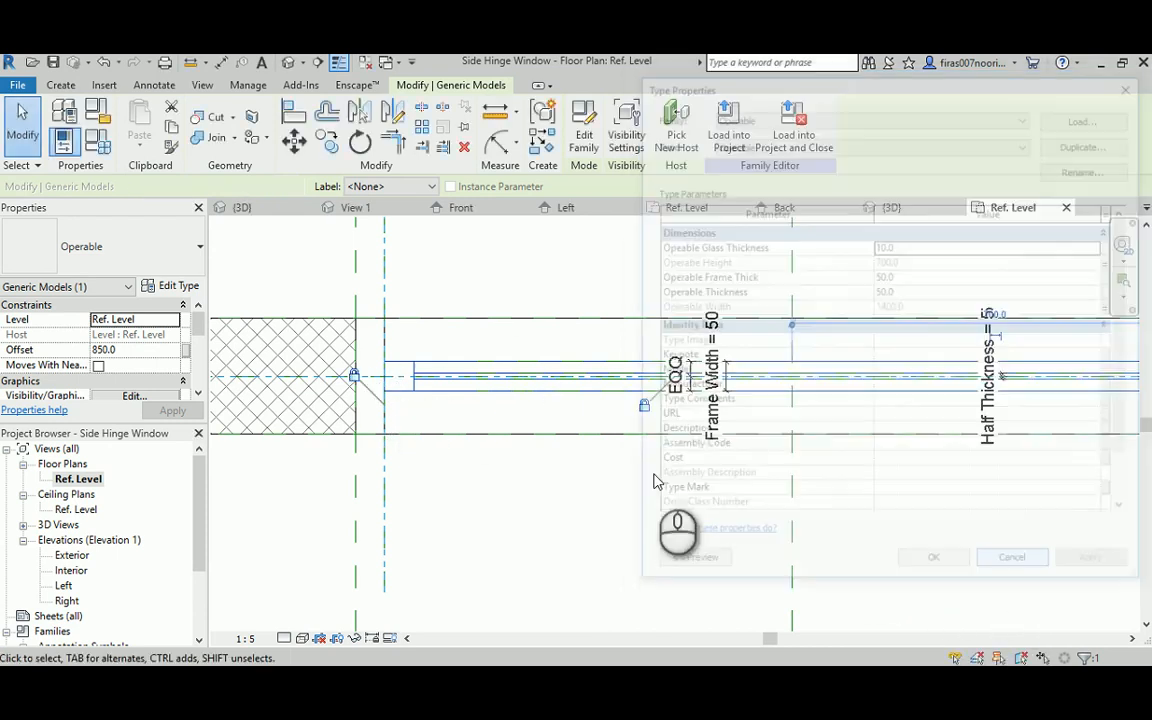
# Add a Length type parameter named Operable Frame Width under Dimensions in the window family and set it to 100.
pyautogui.click(97, 140)
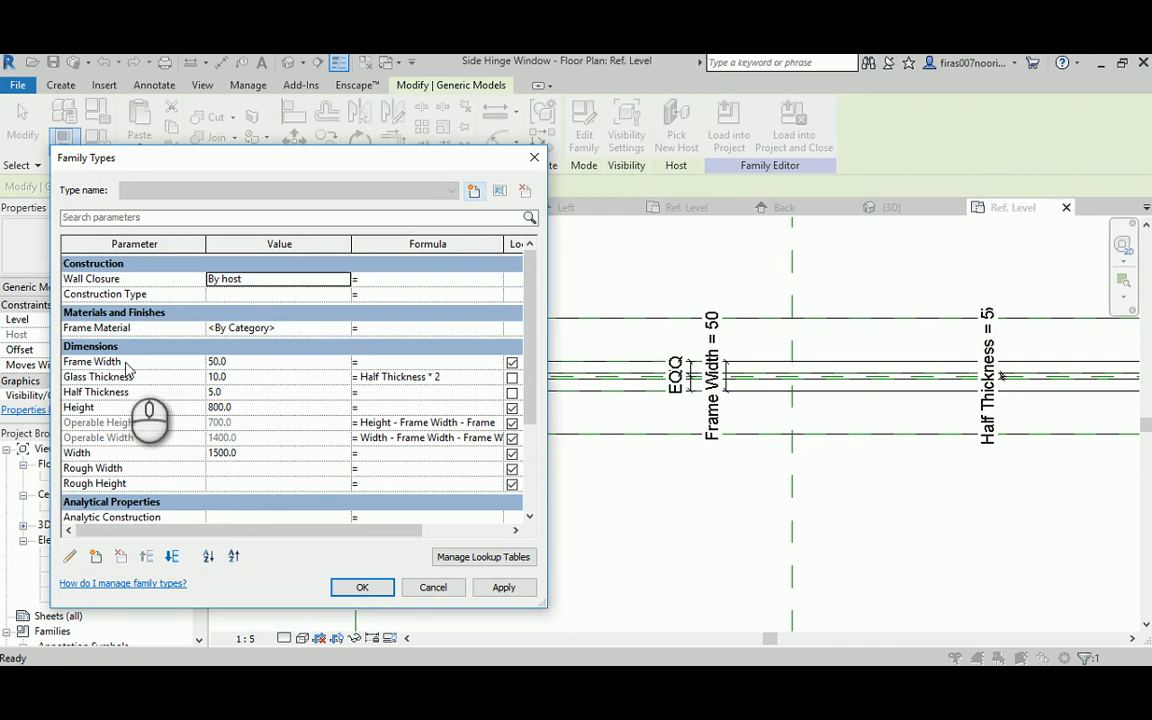
pyautogui.moveTo(378, 157); pyautogui.dragTo(976, 195)
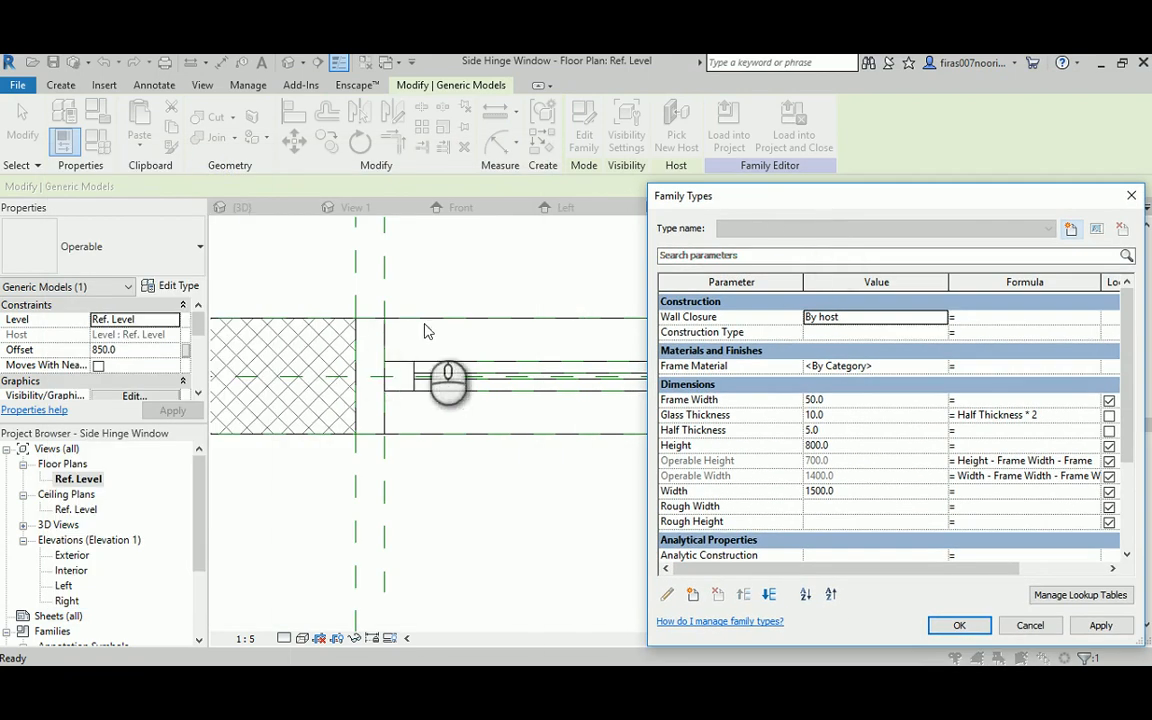
pyautogui.moveTo(843, 207); pyautogui.dragTo(779, 117)
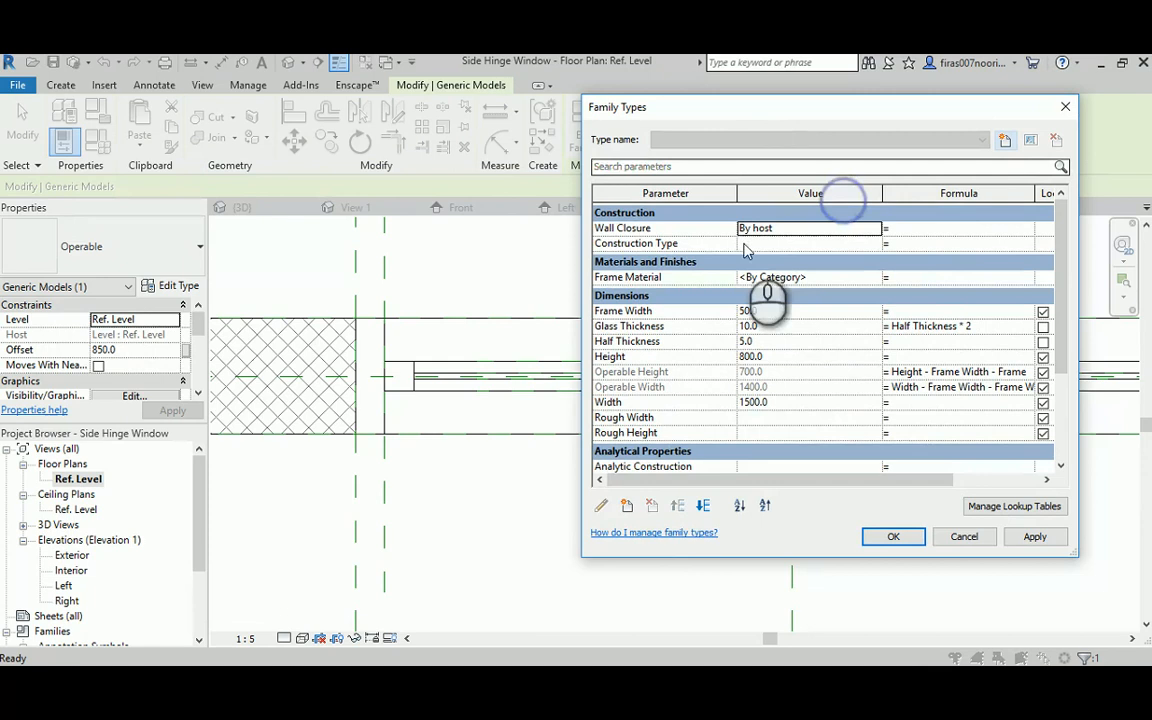
pyautogui.click(627, 506)
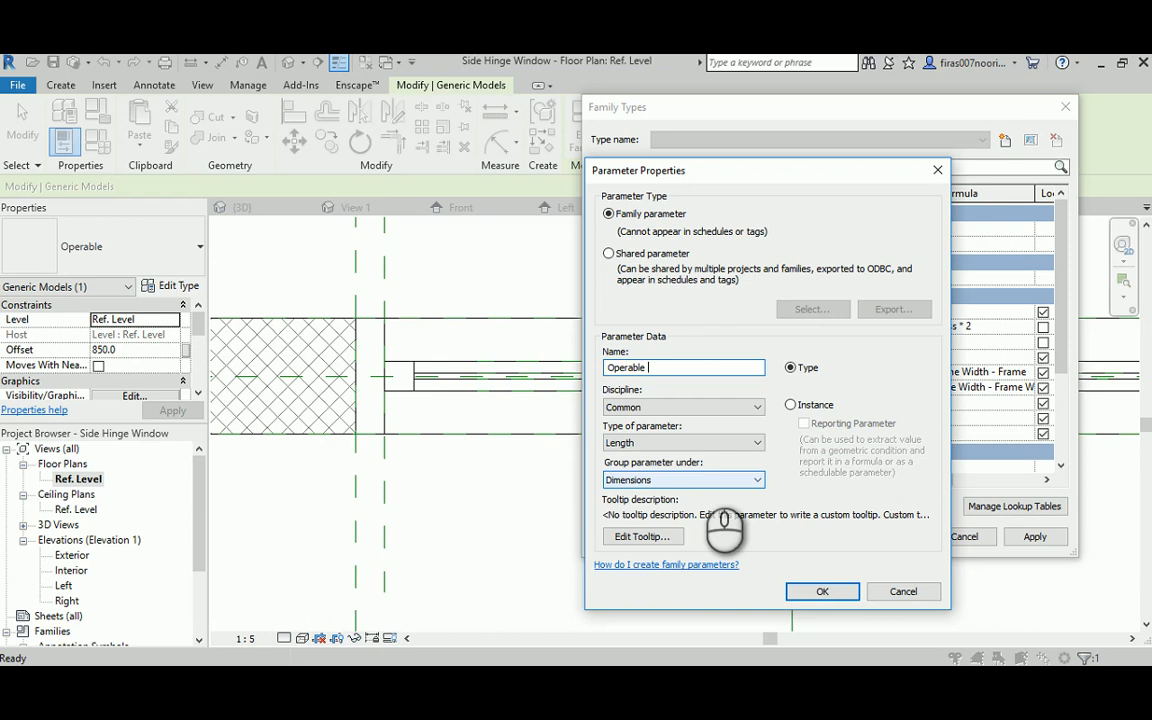
pyautogui.moveTo(760, 173); pyautogui.dragTo(818, 184)
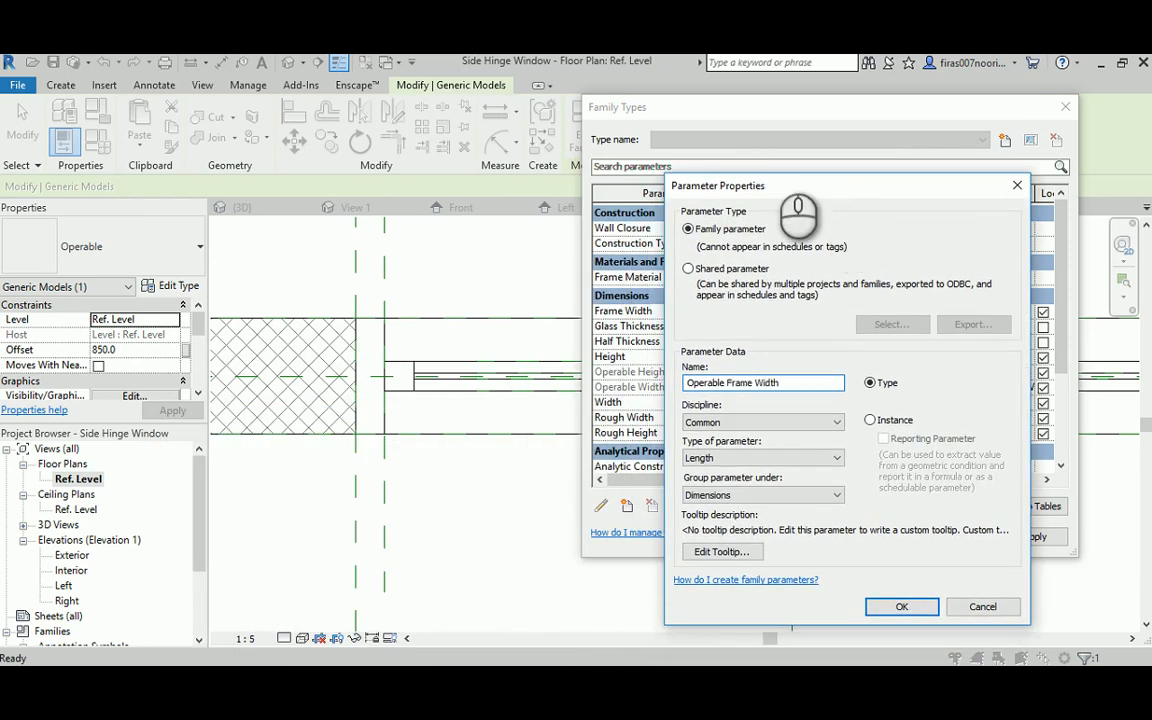
pyautogui.click(910, 607)
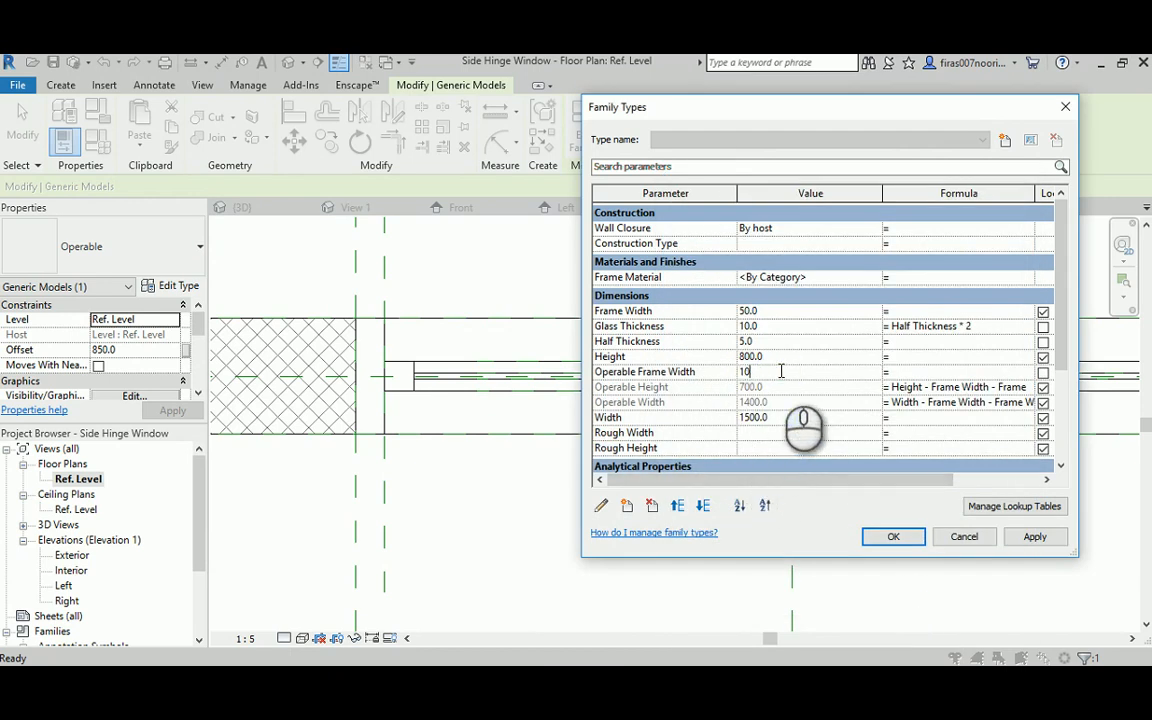
pyautogui.click(893, 536)
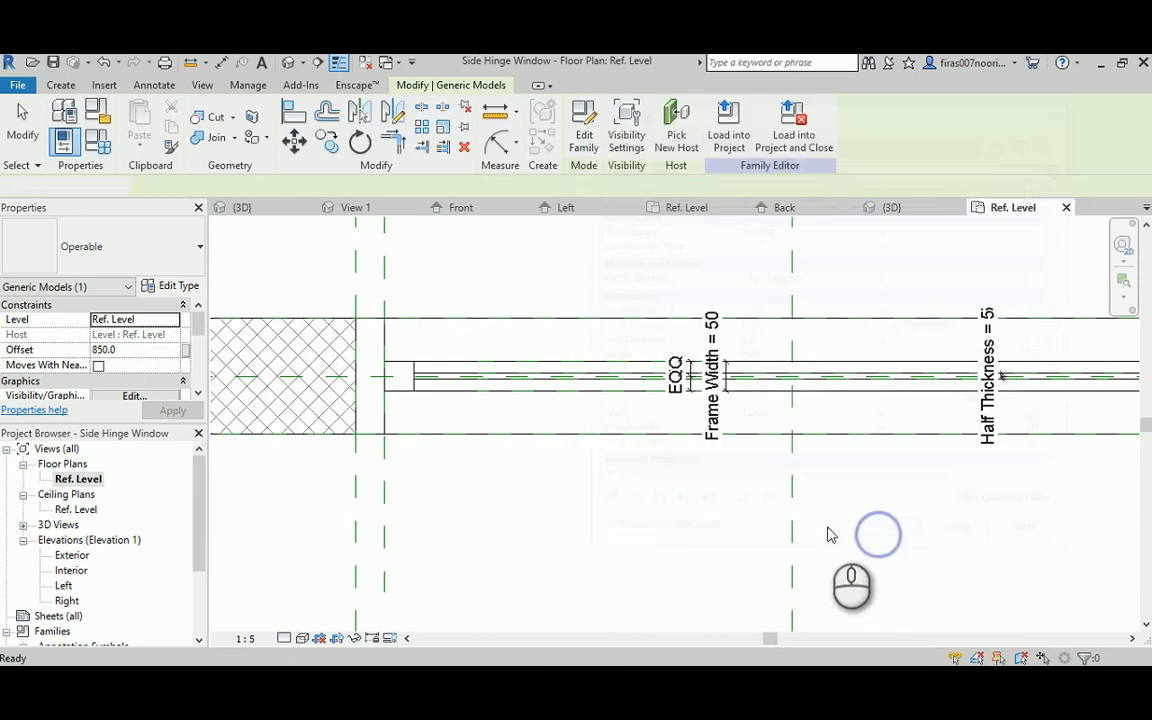
# Associate the nested Operable panel's Operable Frame Thick parameter with the window family's Operable Frame Width and apply it.
pyautogui.click(456, 366)
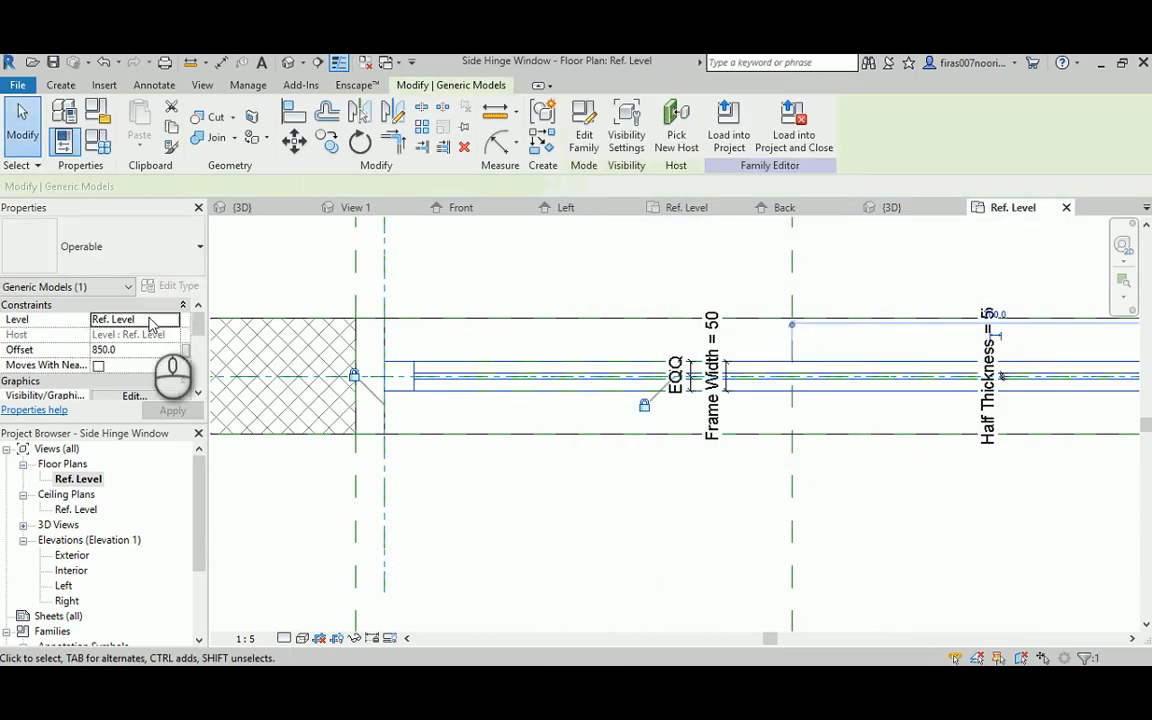
pyautogui.click(172, 287)
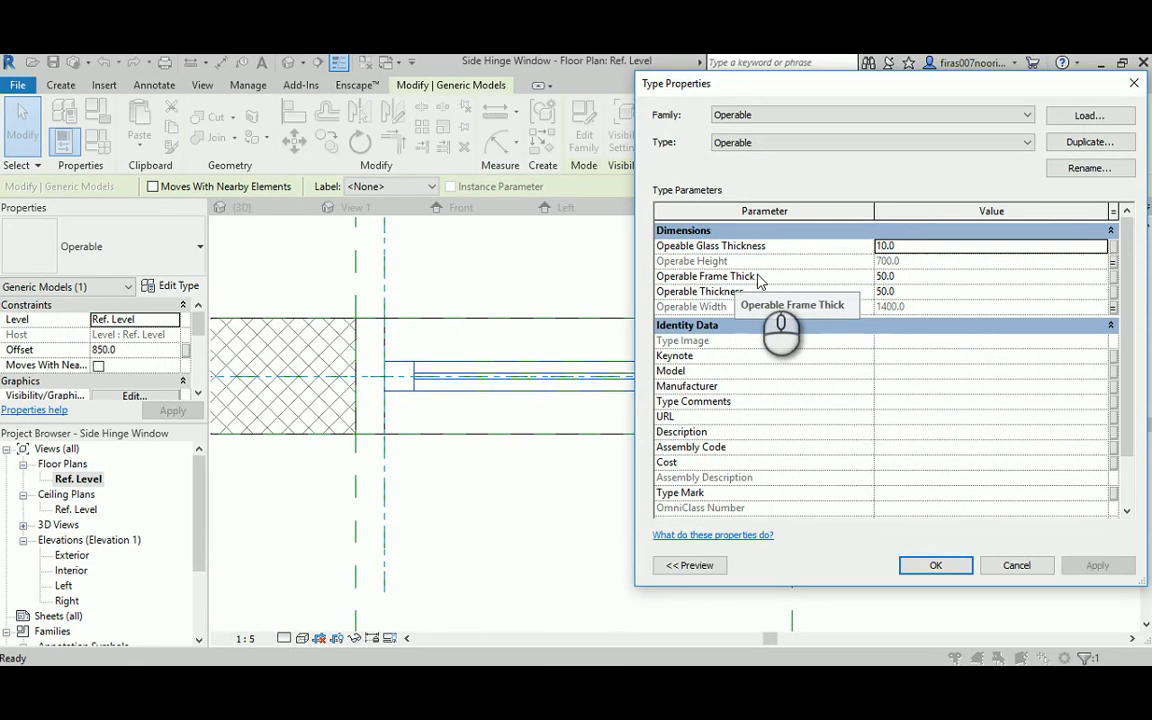
pyautogui.click(962, 276)
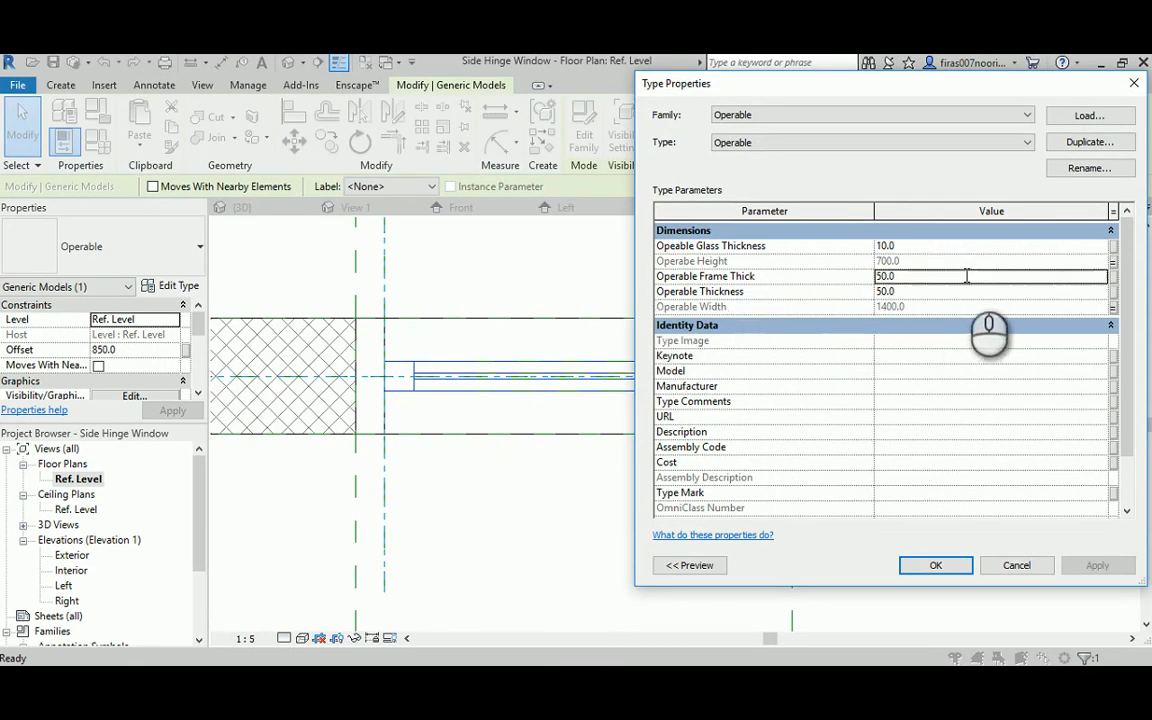
pyautogui.click(1111, 278)
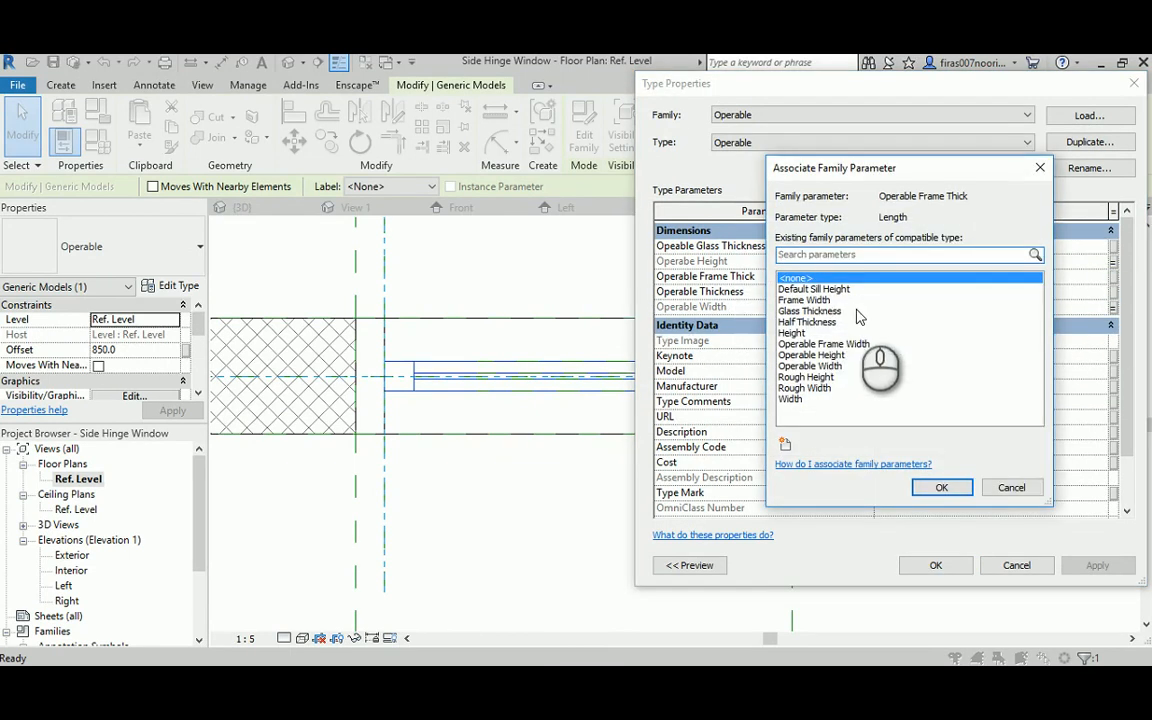
pyautogui.click(818, 344)
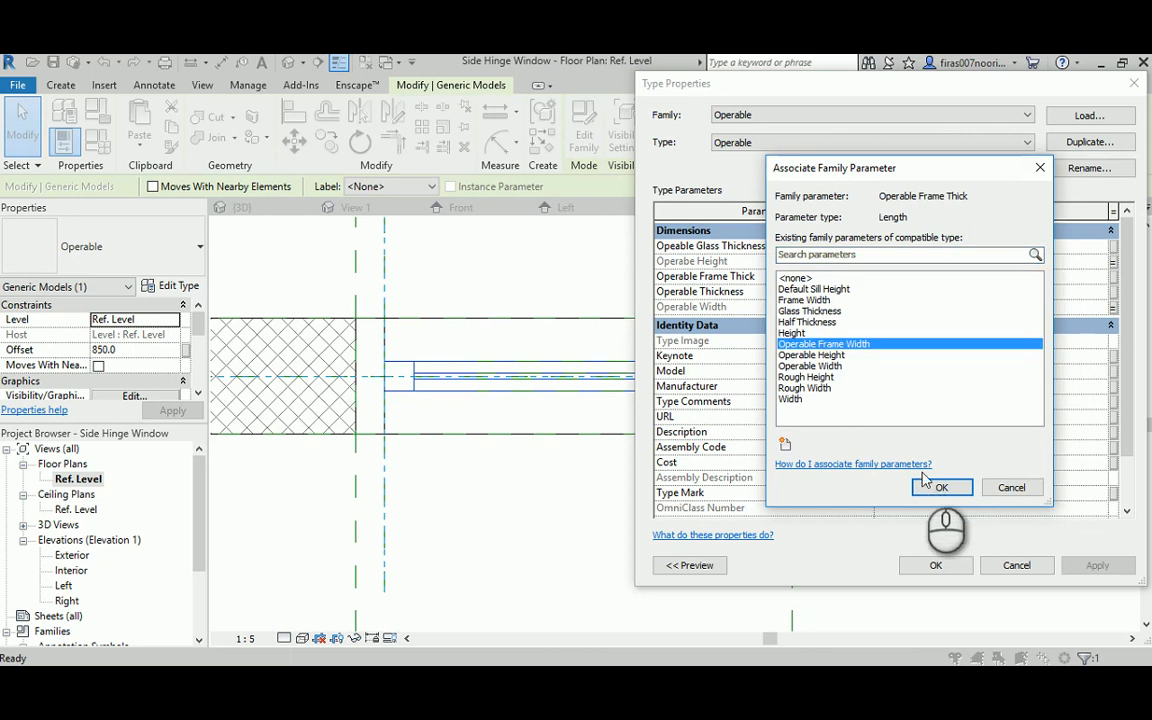
pyautogui.click(933, 488)
pyautogui.click(1095, 565)
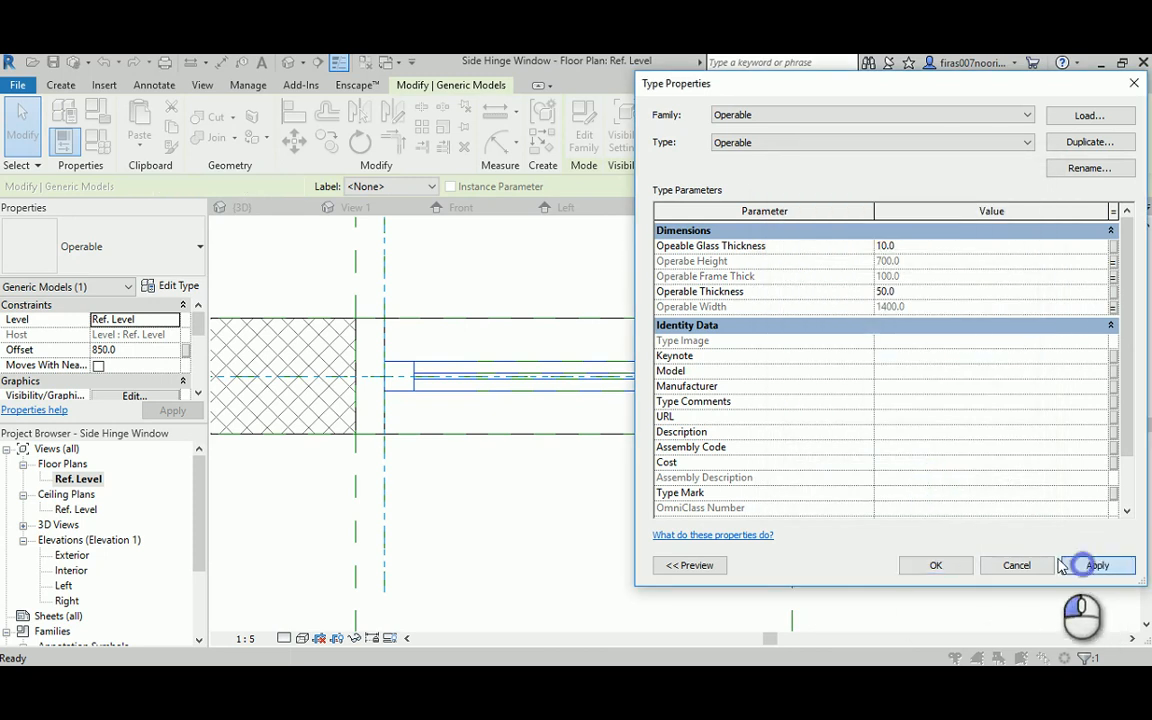
pyautogui.click(916, 566)
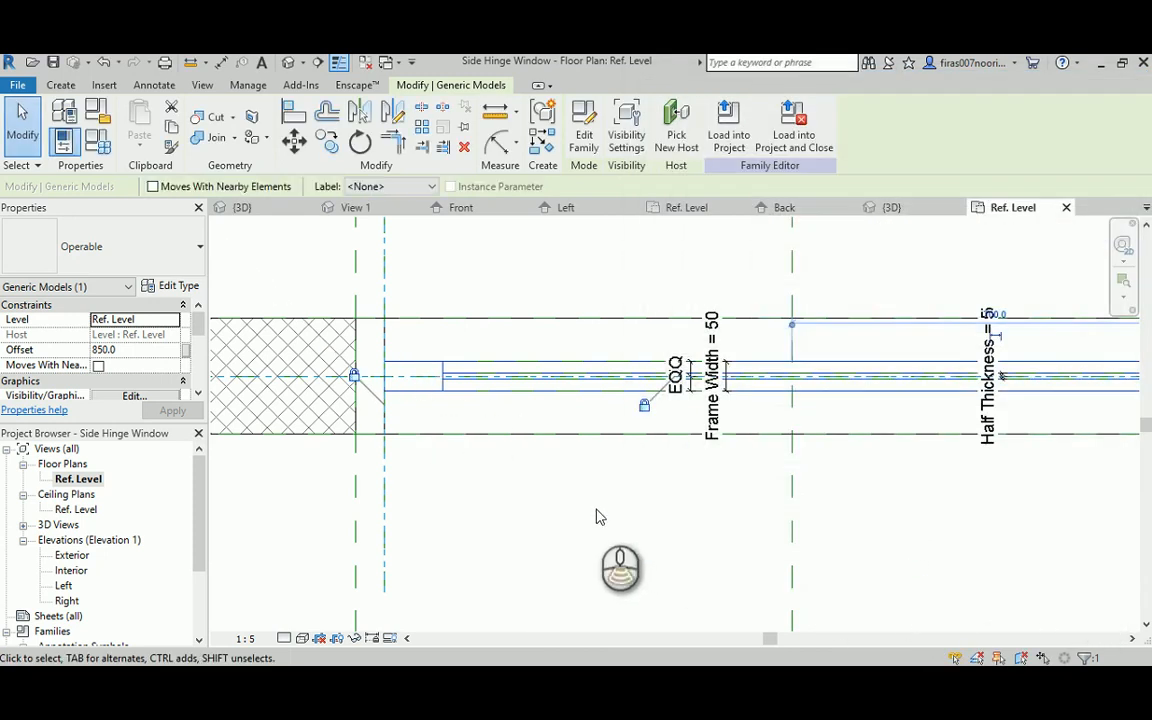
# Set the window family's Operable Frame Width to 50, apply it and confirm the family types.
pyautogui.scroll(-3, 599, 514)
pyautogui.click(97, 146)
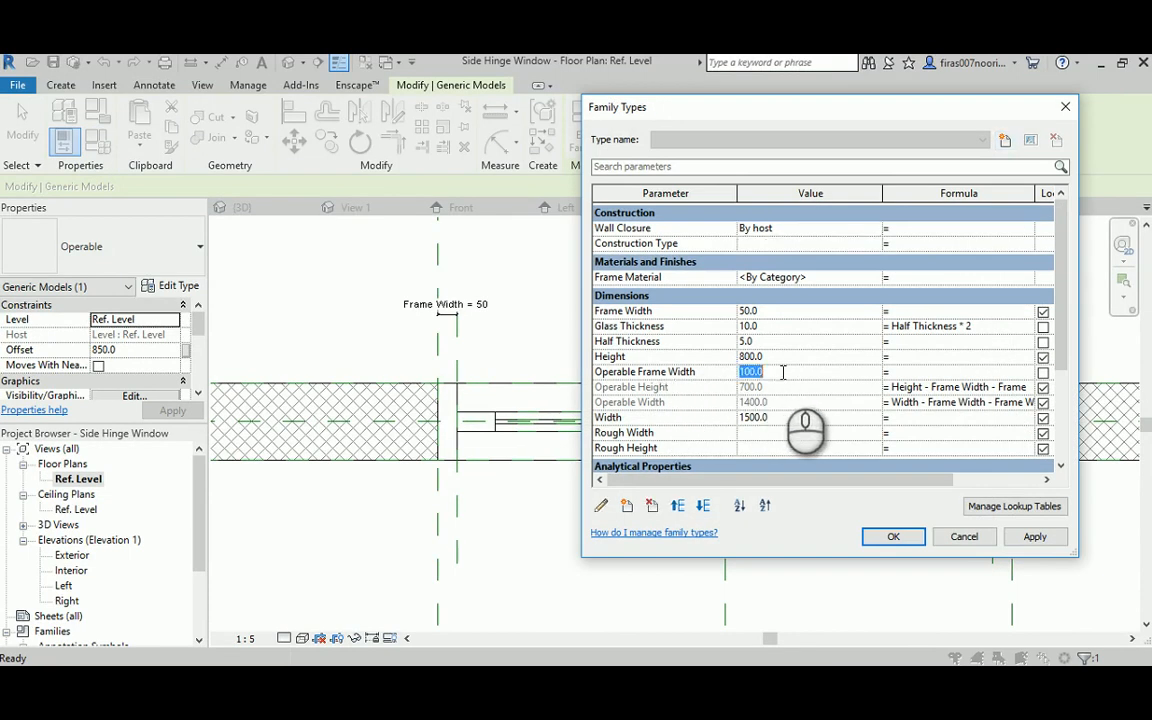
pyautogui.write('0')
pyautogui.click(1020, 537)
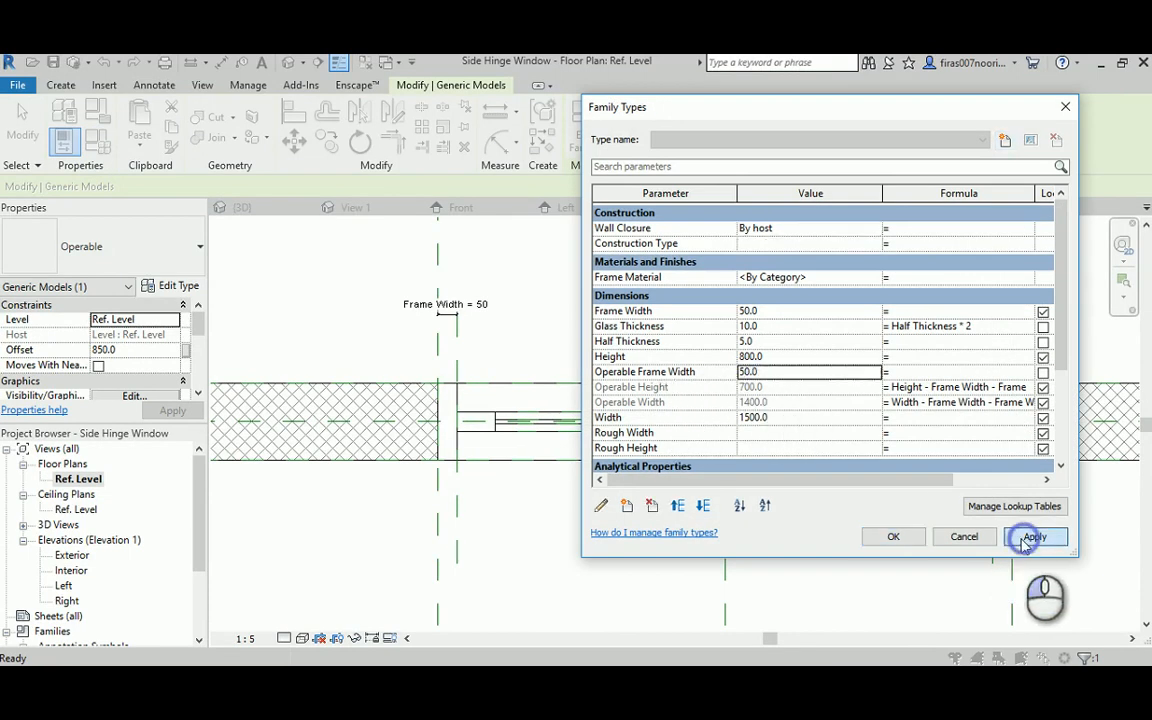
pyautogui.click(893, 537)
# Check the Operable panel's type parameters for remaining unlinked dimensions and inspect its frame end in plan.
pyautogui.click(565, 470)
pyautogui.click(455, 420)
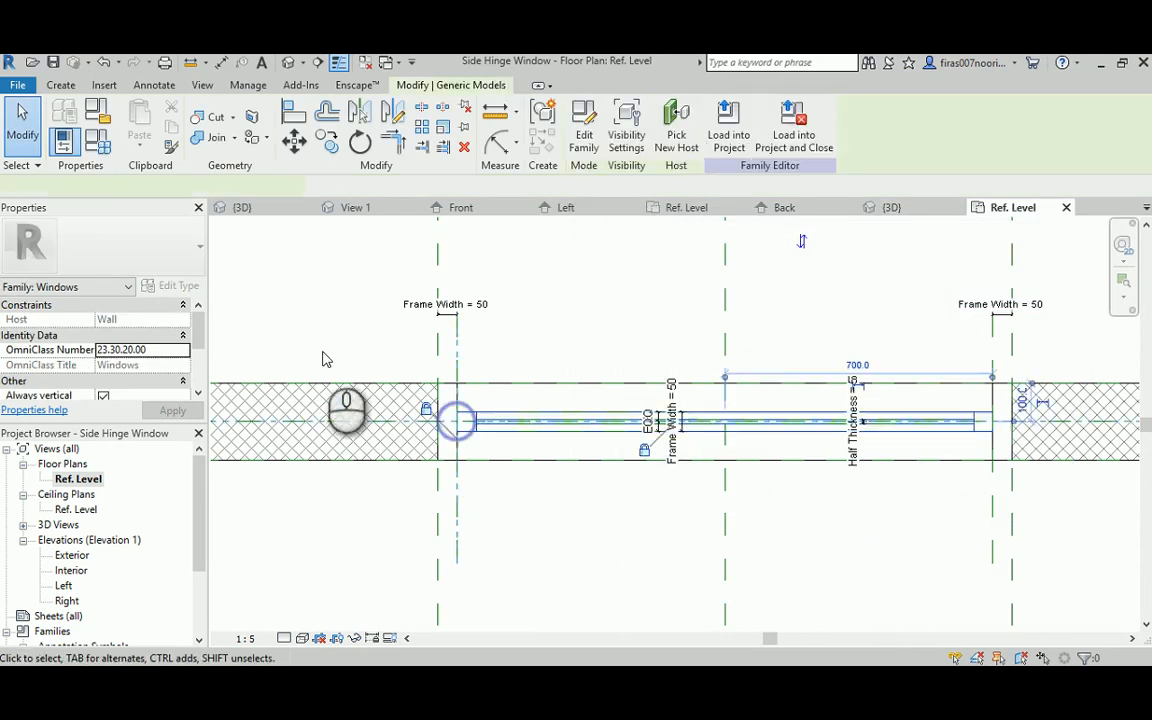
pyautogui.click(178, 287)
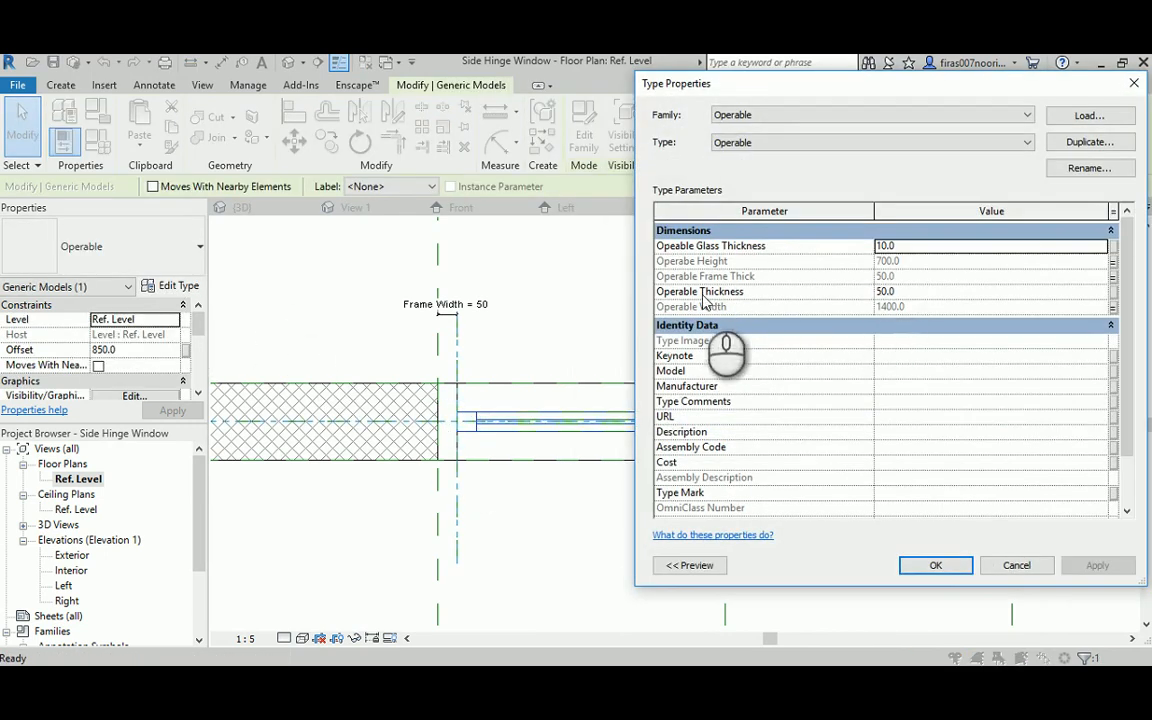
pyautogui.click(937, 566)
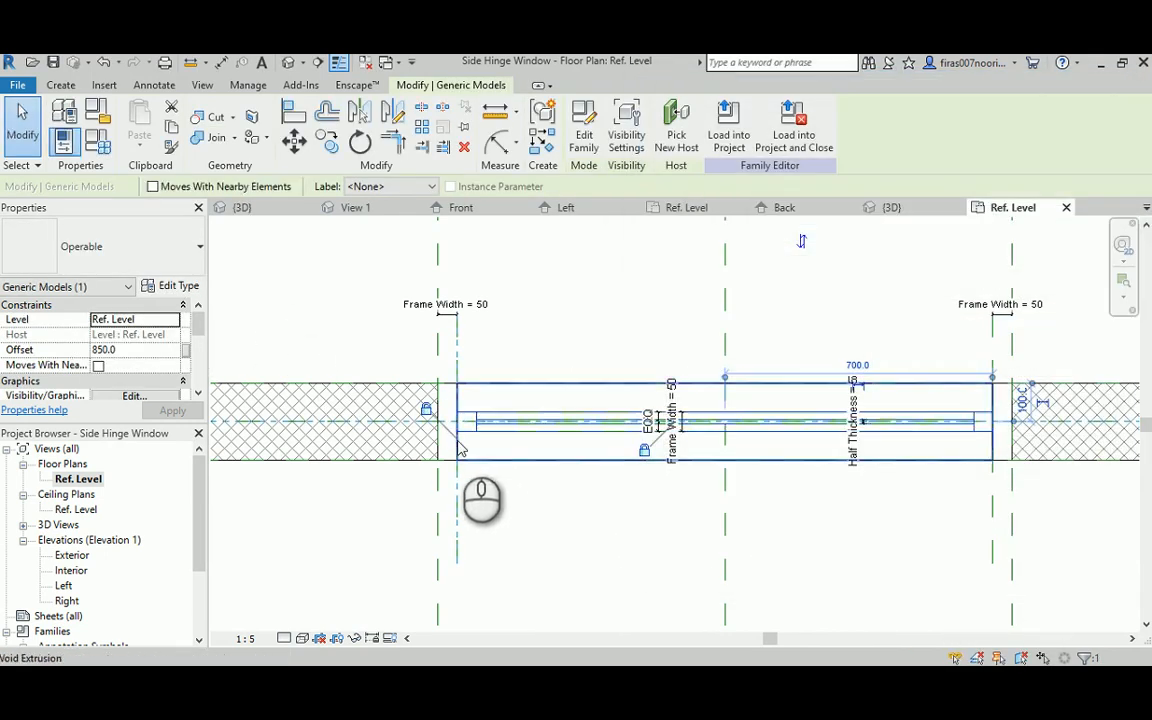
pyautogui.scroll(4, 457, 430)
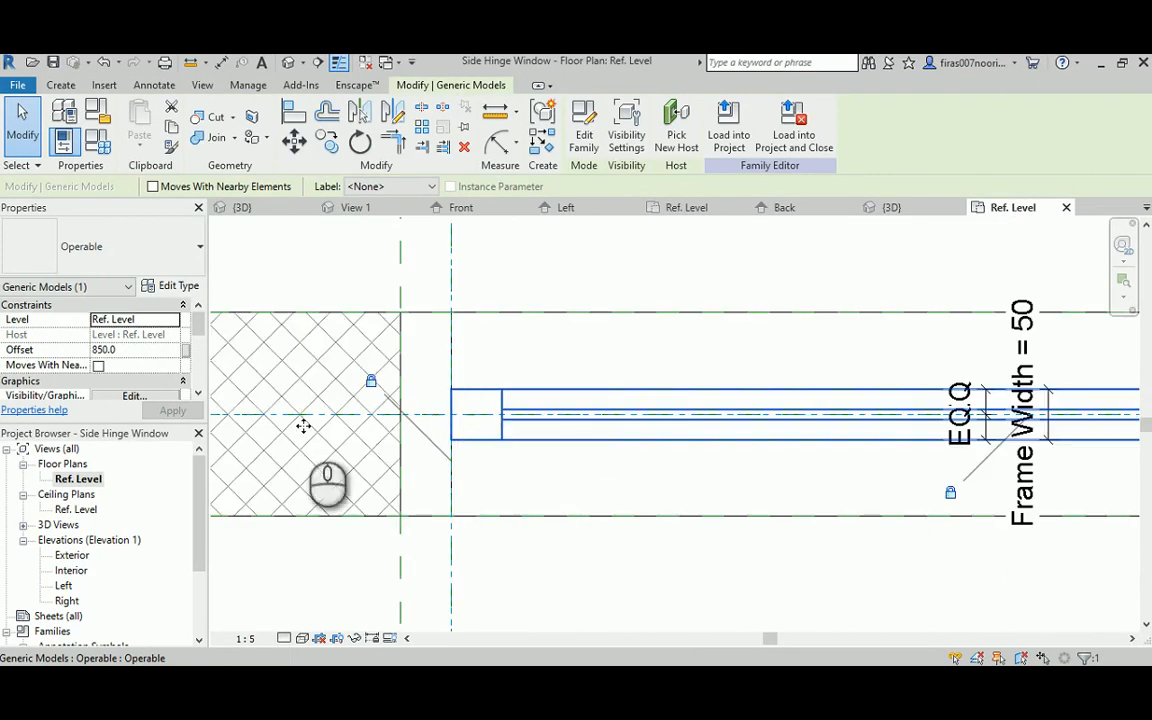
# Add a Length type parameter named Operable Thickness under Dimensions in the window family and set it to 80.
pyautogui.click(97, 112)
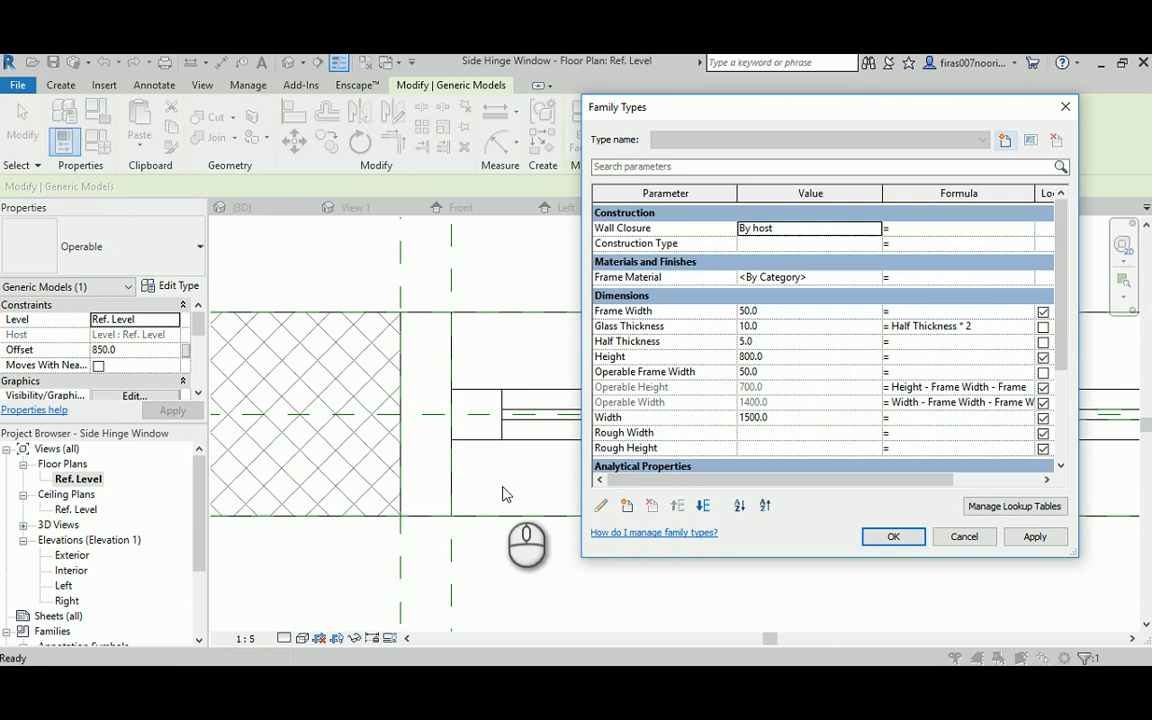
pyautogui.scroll(-3, 640, 450)
pyautogui.click(625, 505)
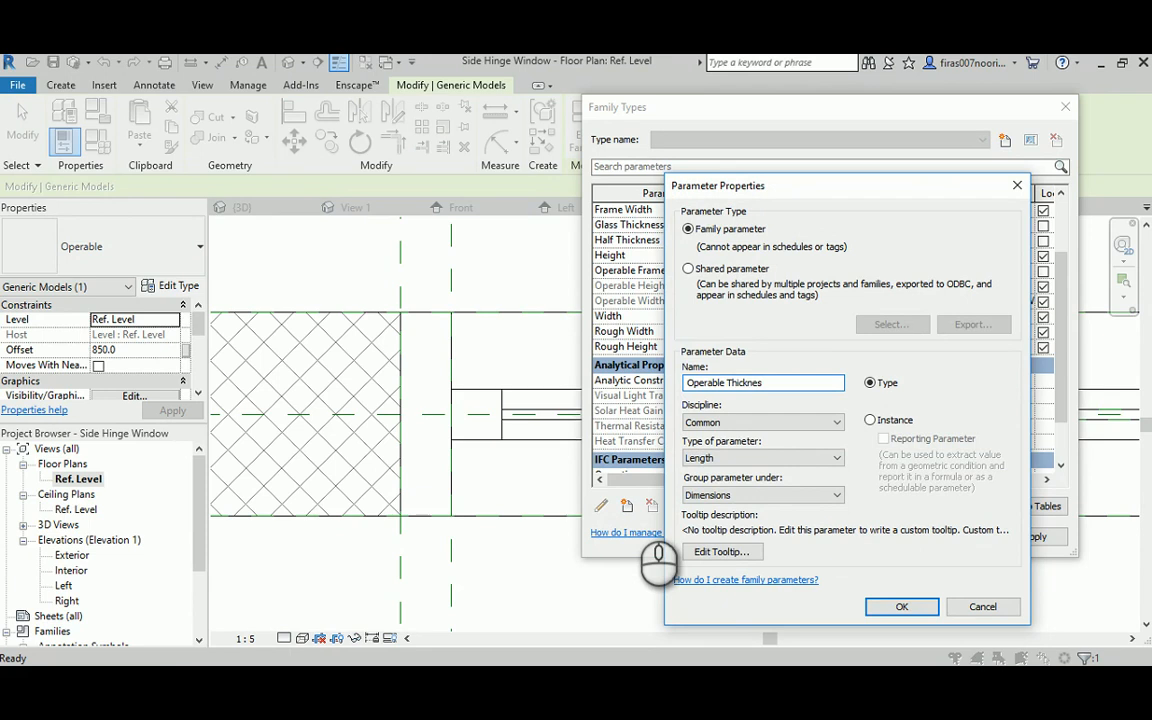
pyautogui.click(903, 606)
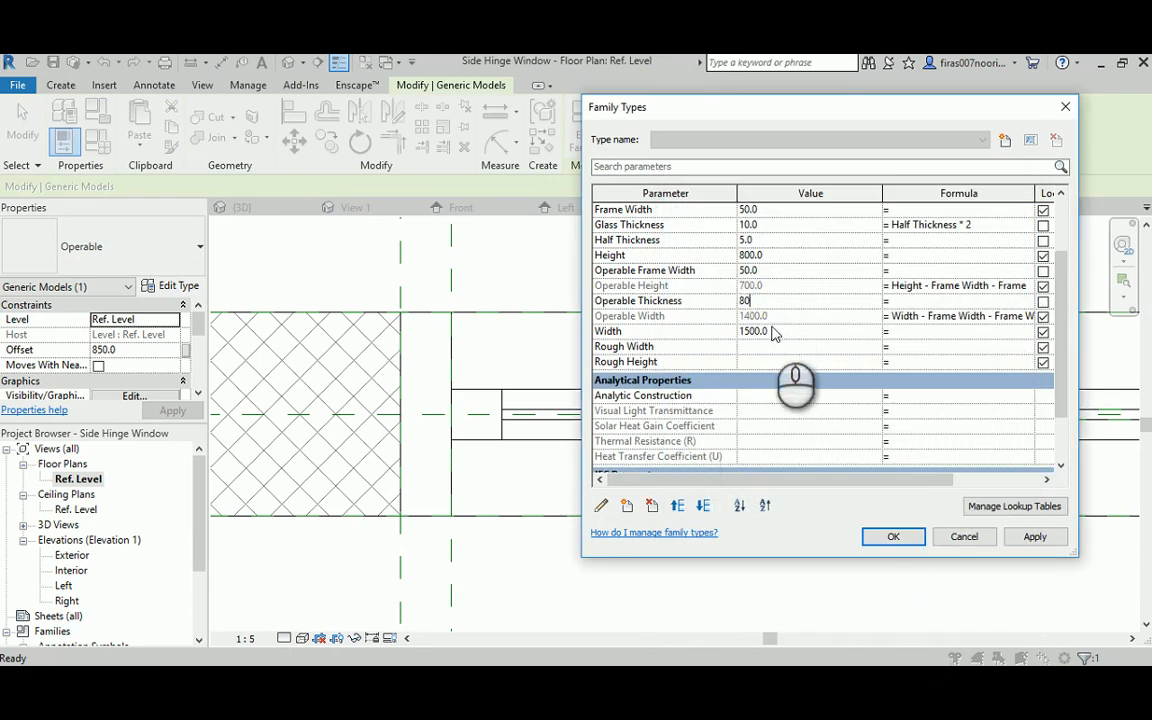
pyautogui.write('80')
pyautogui.click(893, 537)
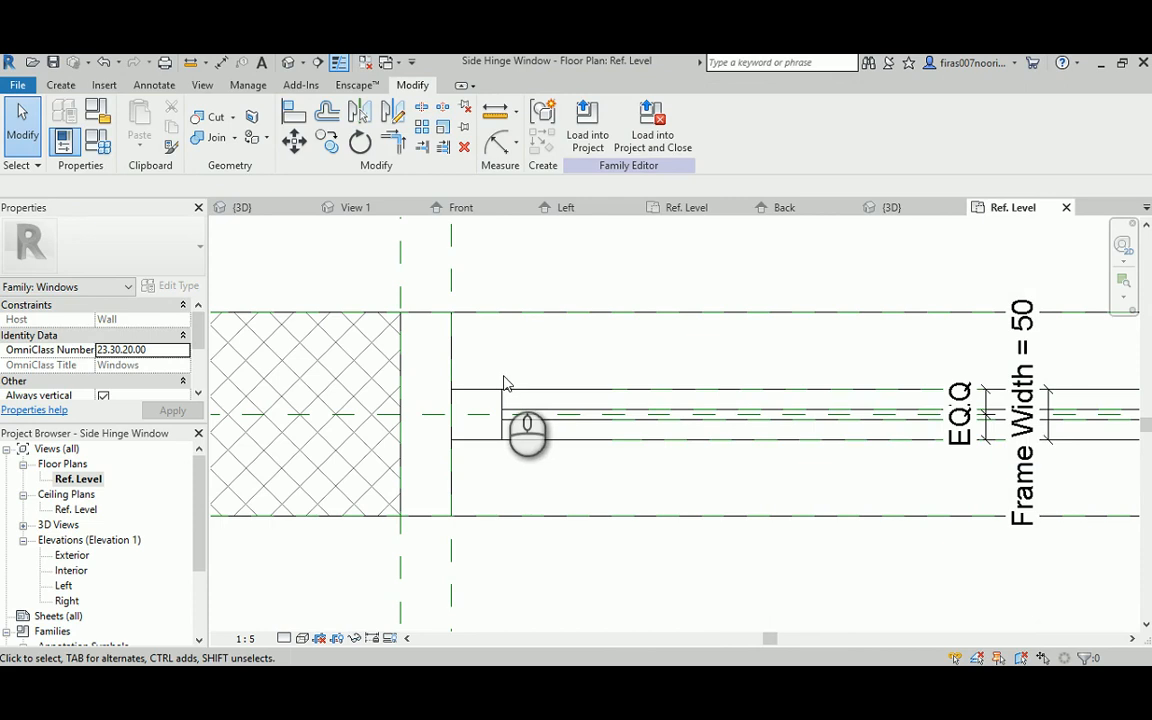
# Associate the nested Operable panel's Operable Thickness parameter with the window family's Operable Thickness and confirm its type properties.
pyautogui.click(505, 392)
pyautogui.click(174, 286)
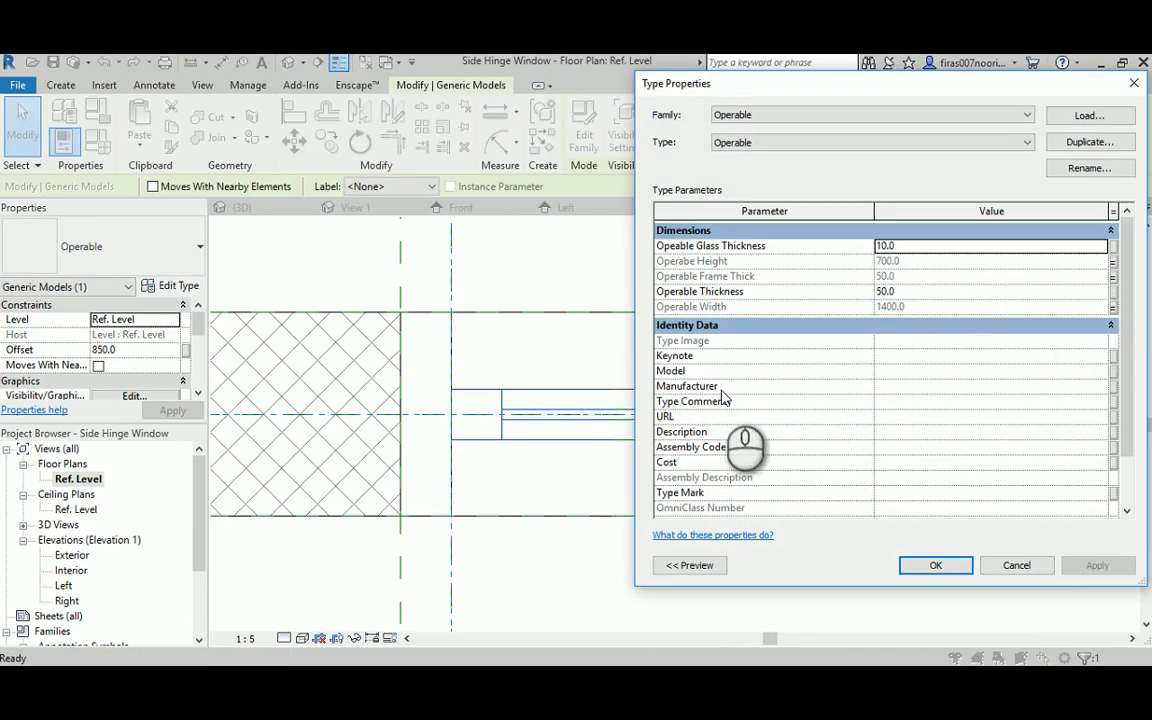
pyautogui.click(1114, 292)
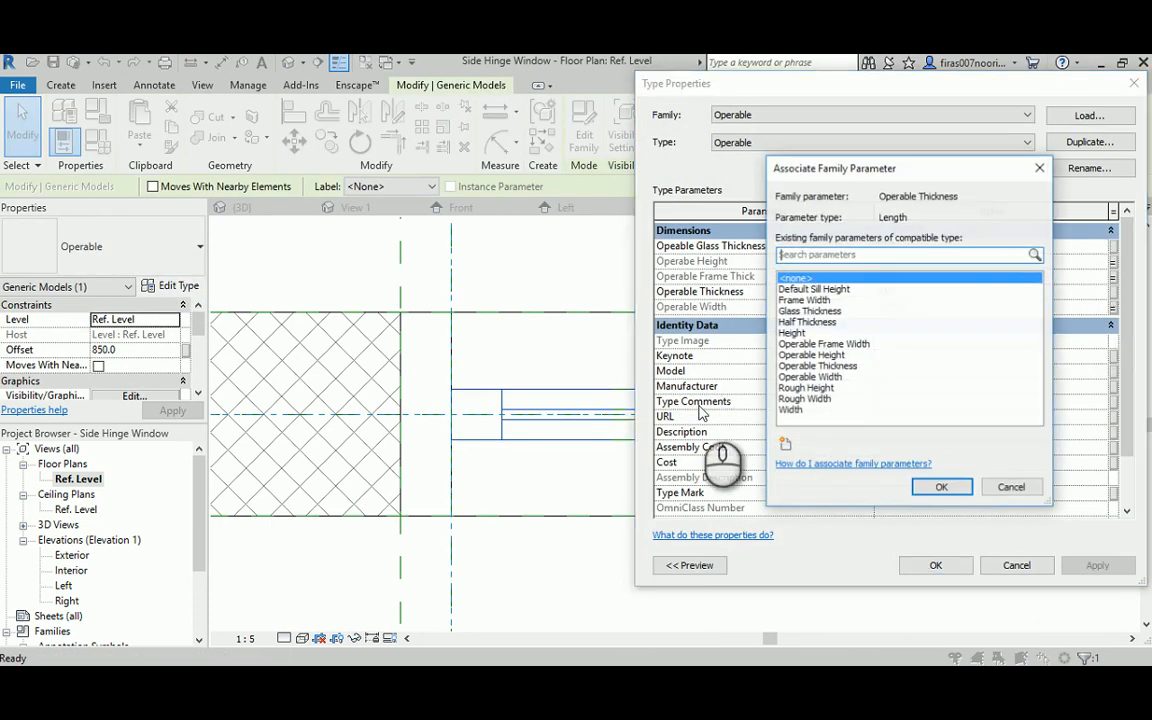
pyautogui.click(830, 366)
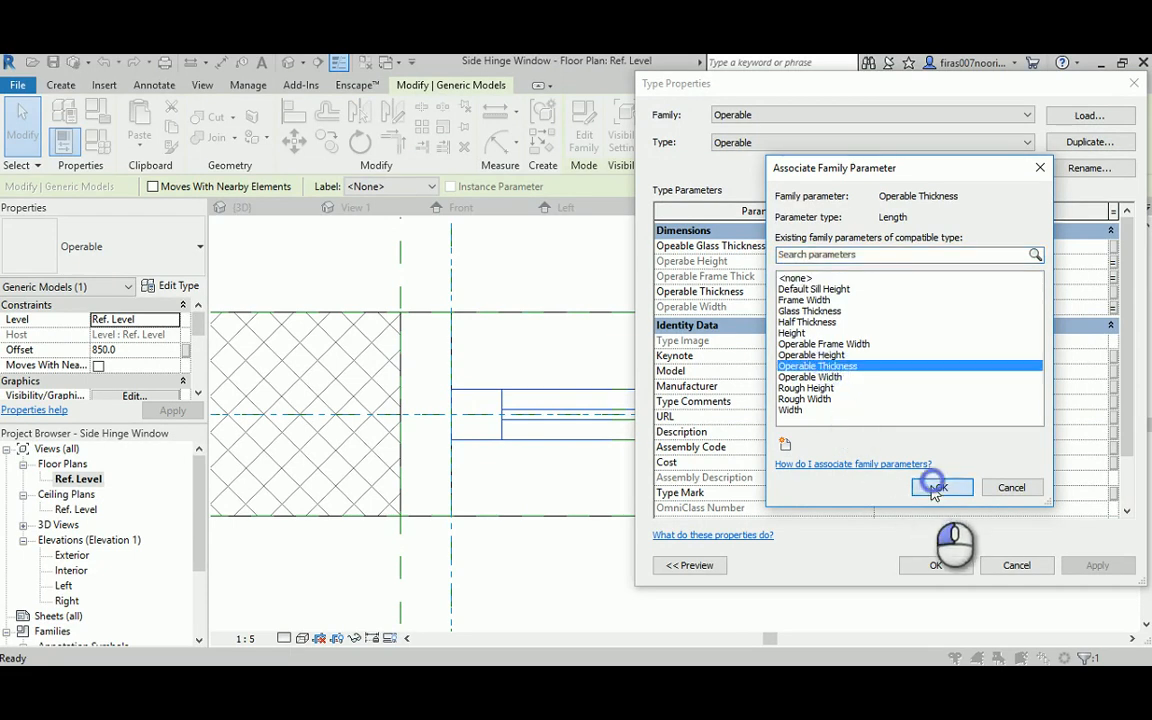
pyautogui.click(941, 487)
pyautogui.click(935, 565)
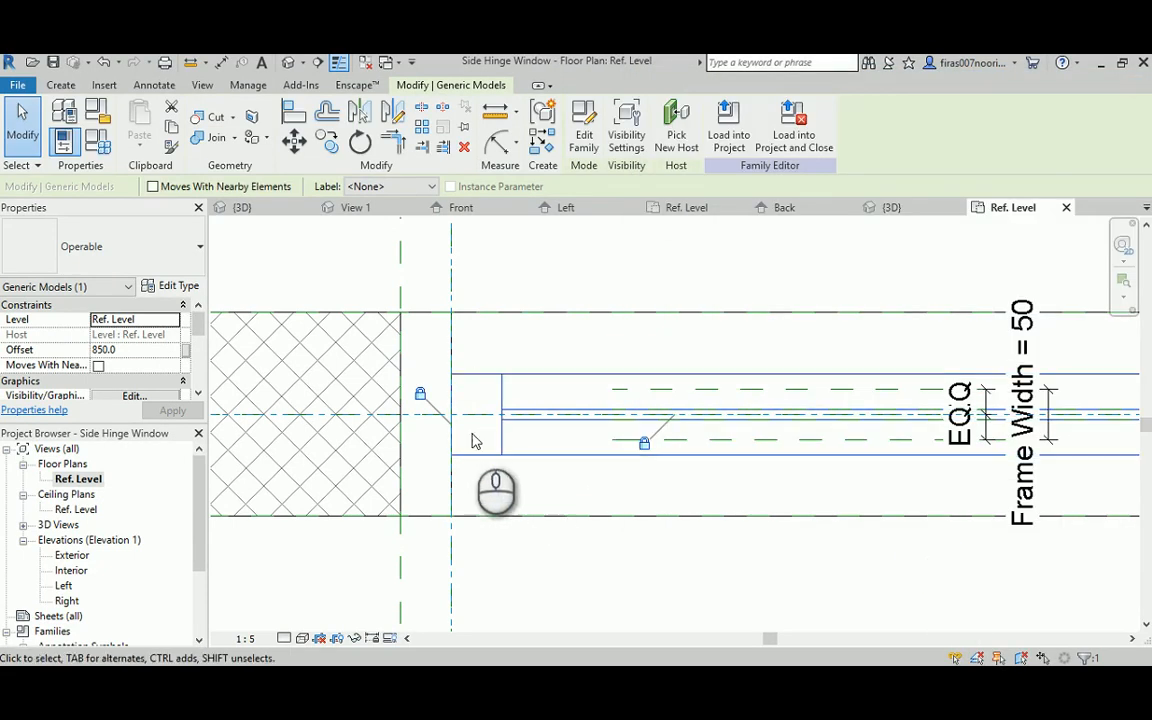
# Set the window family's Operable Thickness to 50, confirm it and recheck the values in the family types.
pyautogui.click(104, 140)
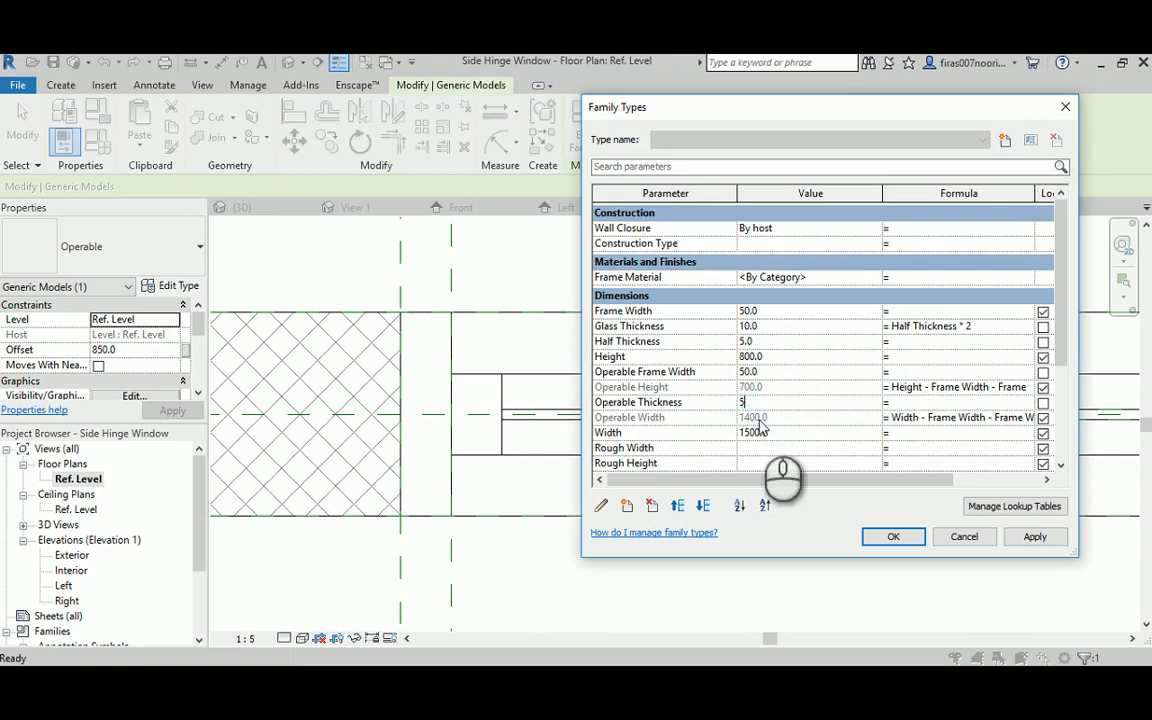
pyautogui.write('0')
pyautogui.click(893, 536)
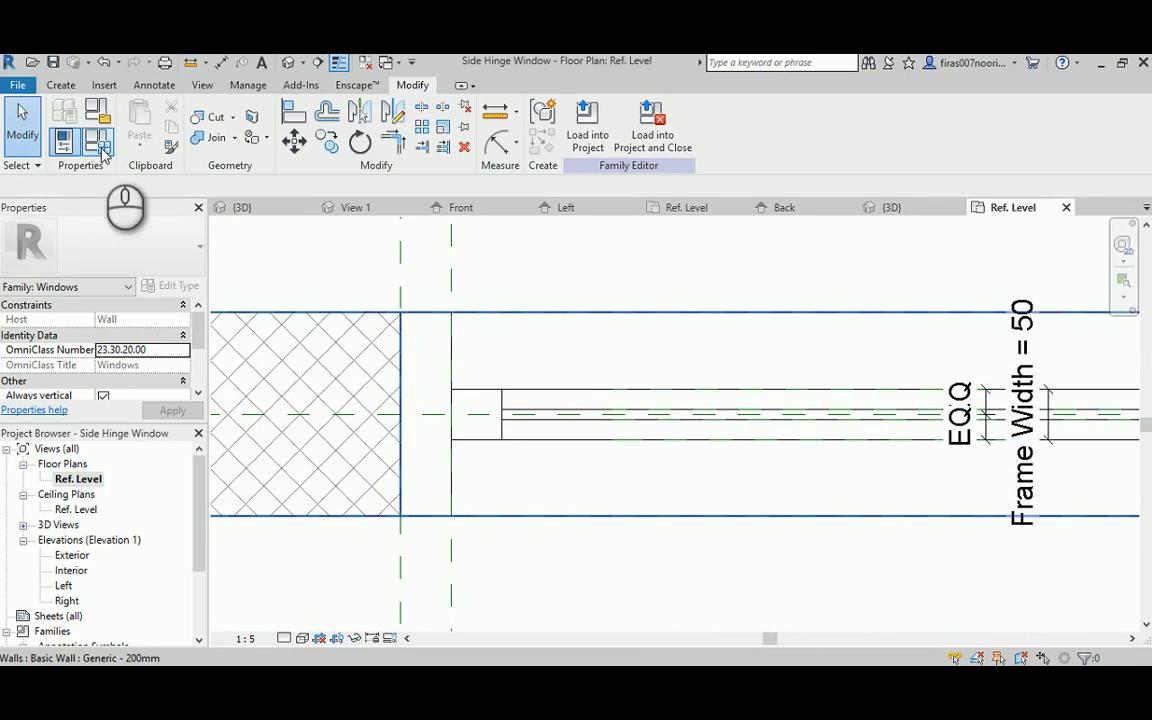
pyautogui.click(100, 146)
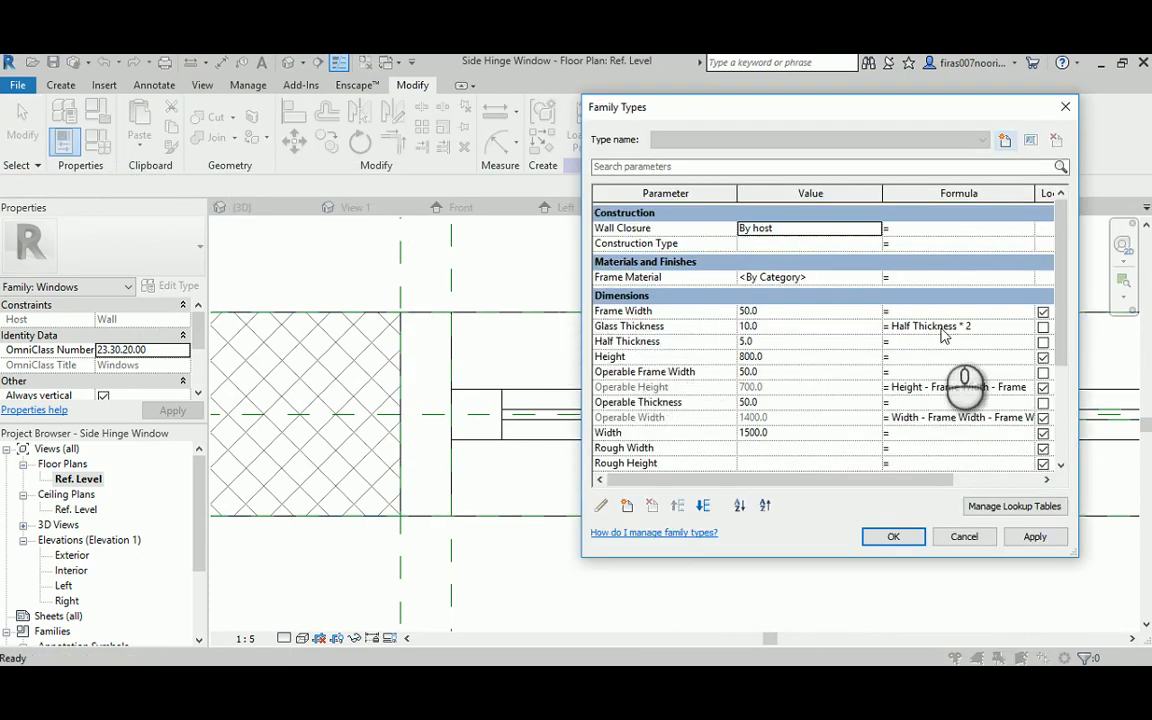
pyautogui.click(893, 536)
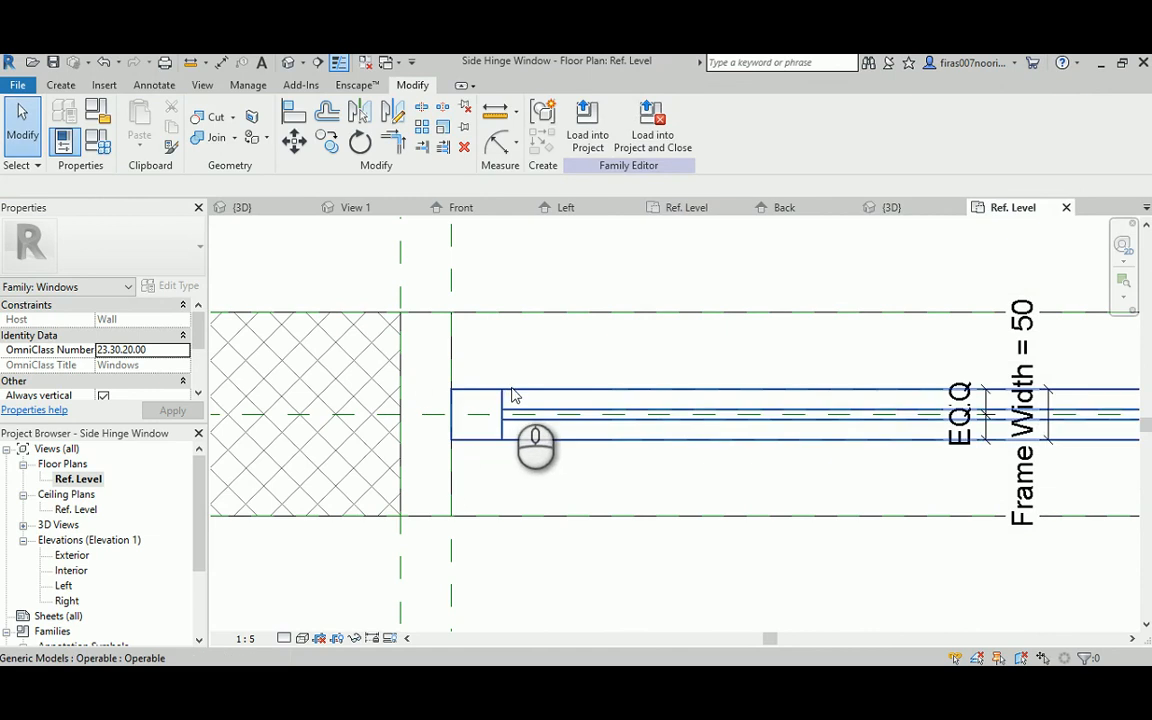
# Associate the nested Operable panel's Opeable Glass Thickness with the window family's Glass Thickness parameter and confirm its type properties.
pyautogui.click(510, 395)
pyautogui.click(176, 286)
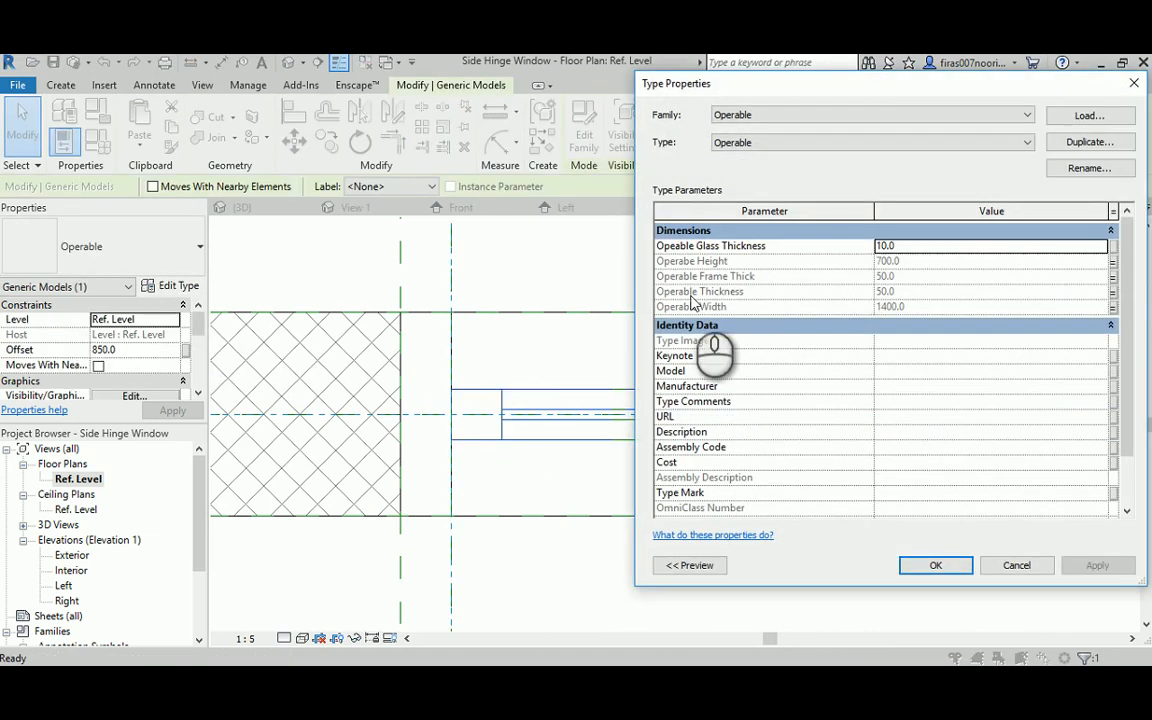
pyautogui.click(1113, 248)
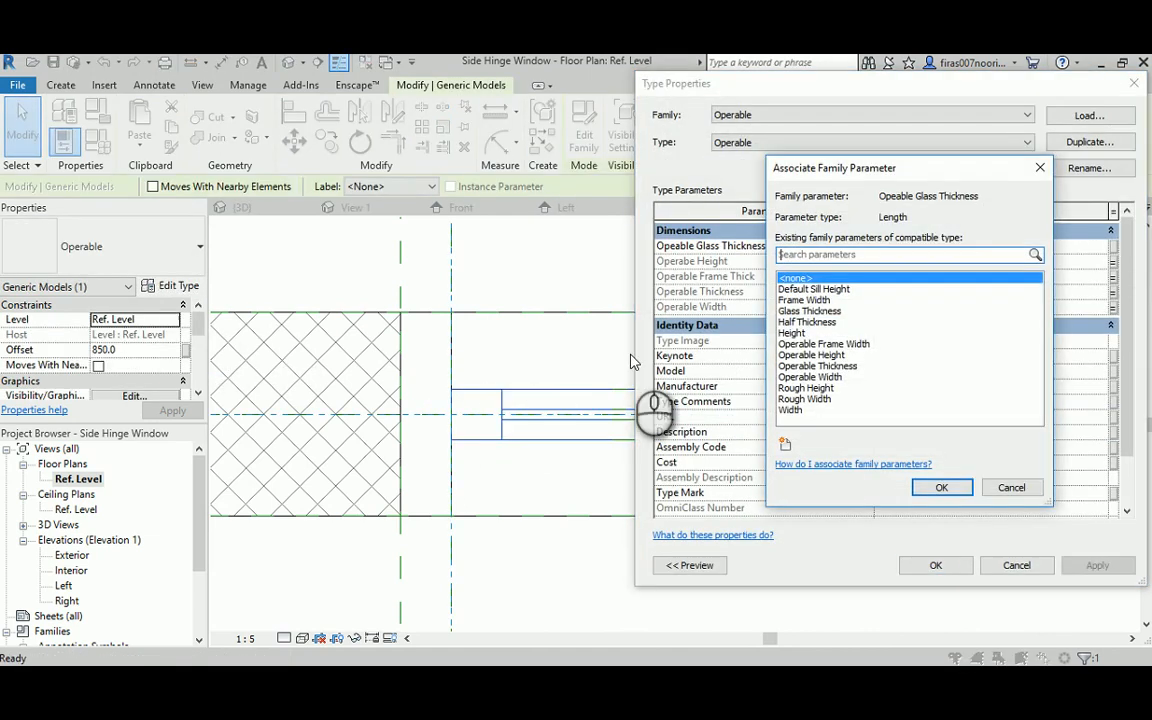
pyautogui.click(805, 311)
pyautogui.click(941, 487)
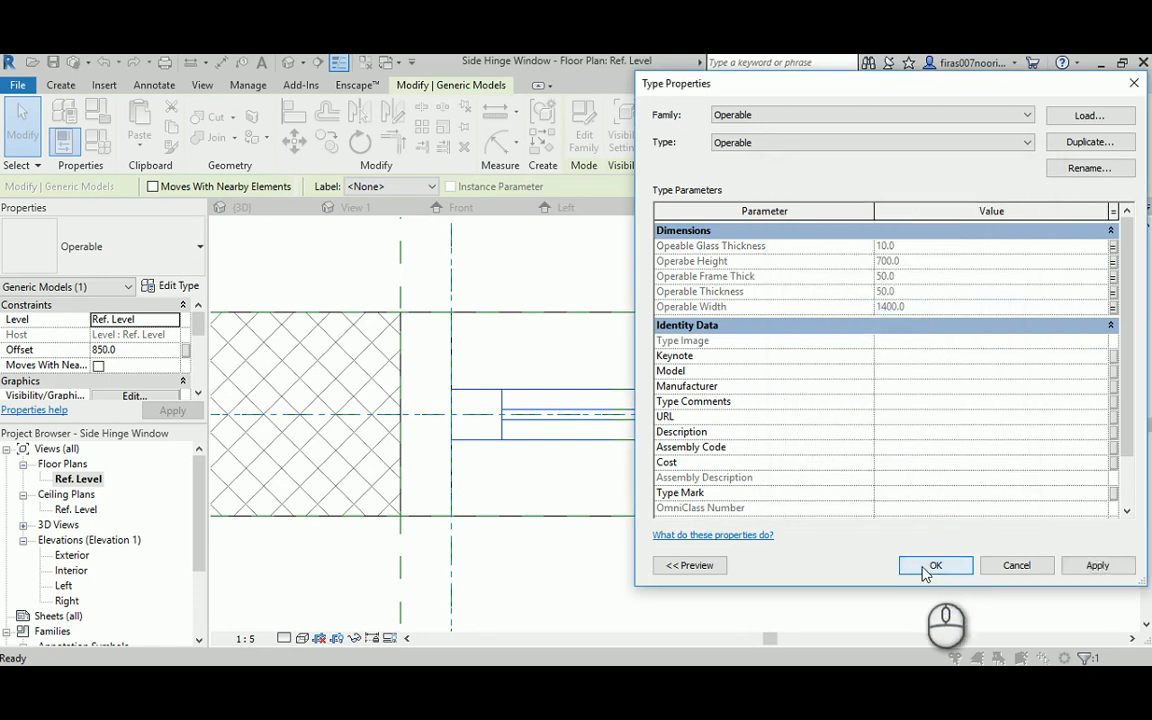
pyautogui.click(936, 565)
# Deselect the panel, show the window in the default 3D view and save the family.
pyautogui.click(658, 545)
pyautogui.scroll(-5, 550, 380)
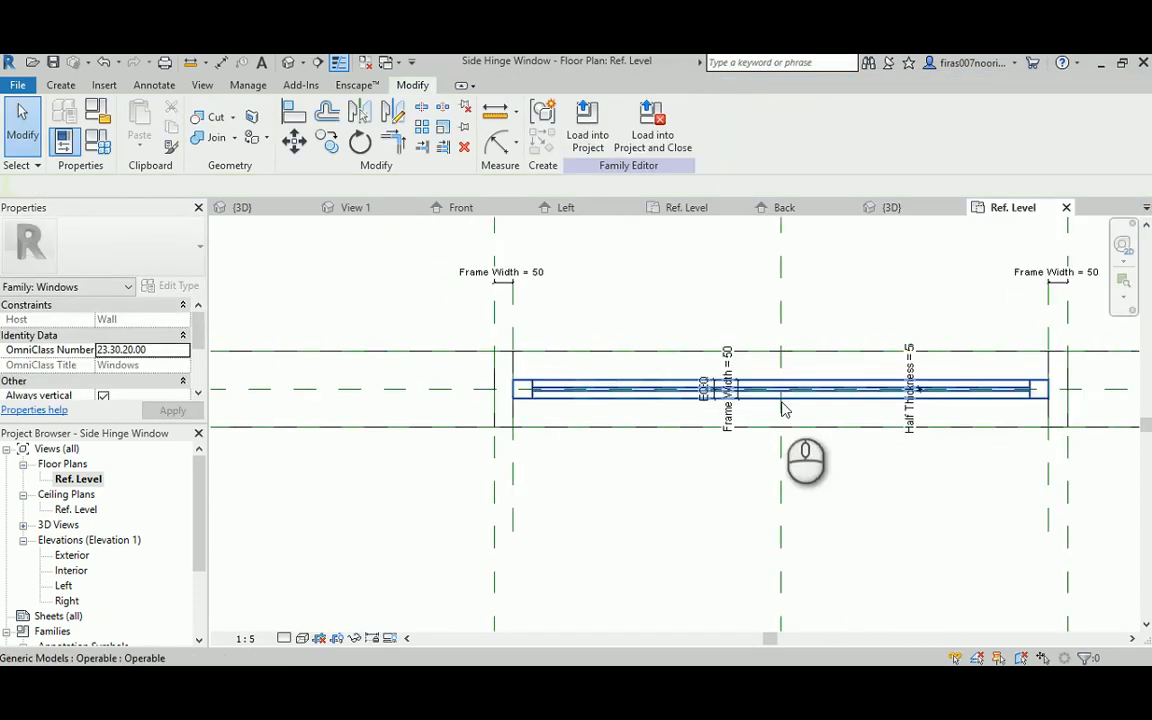
pyautogui.click(292, 62)
pyautogui.scroll(-3, 694, 481)
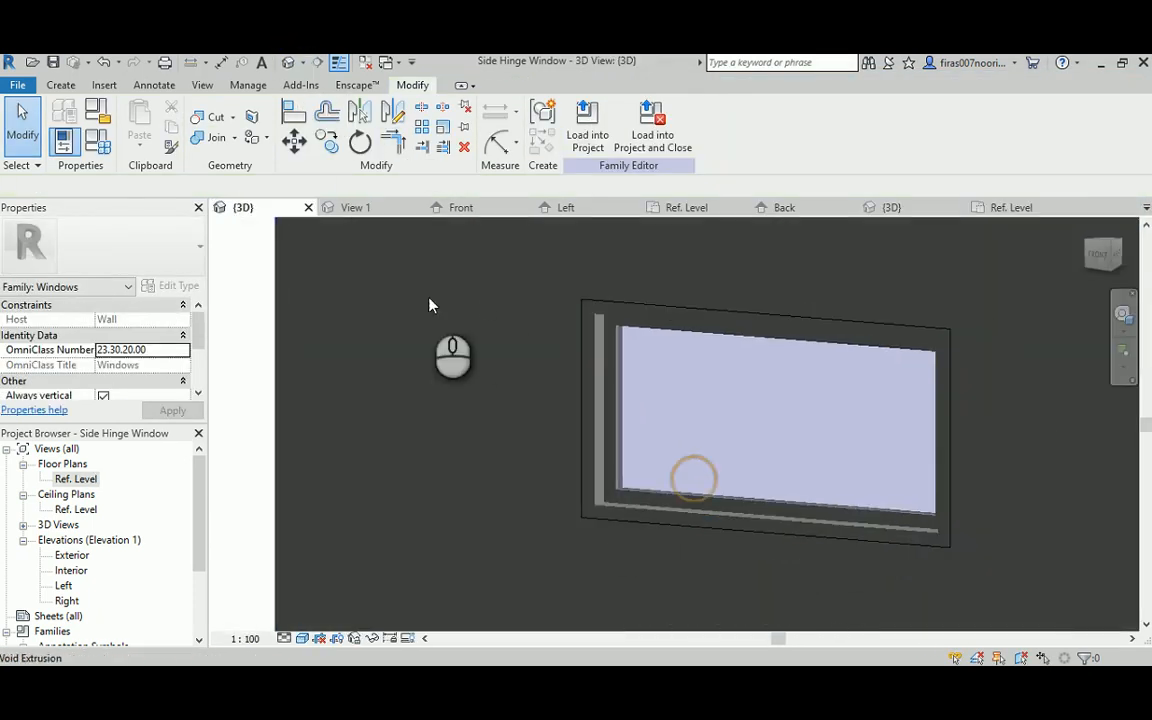
pyautogui.click(52, 62)
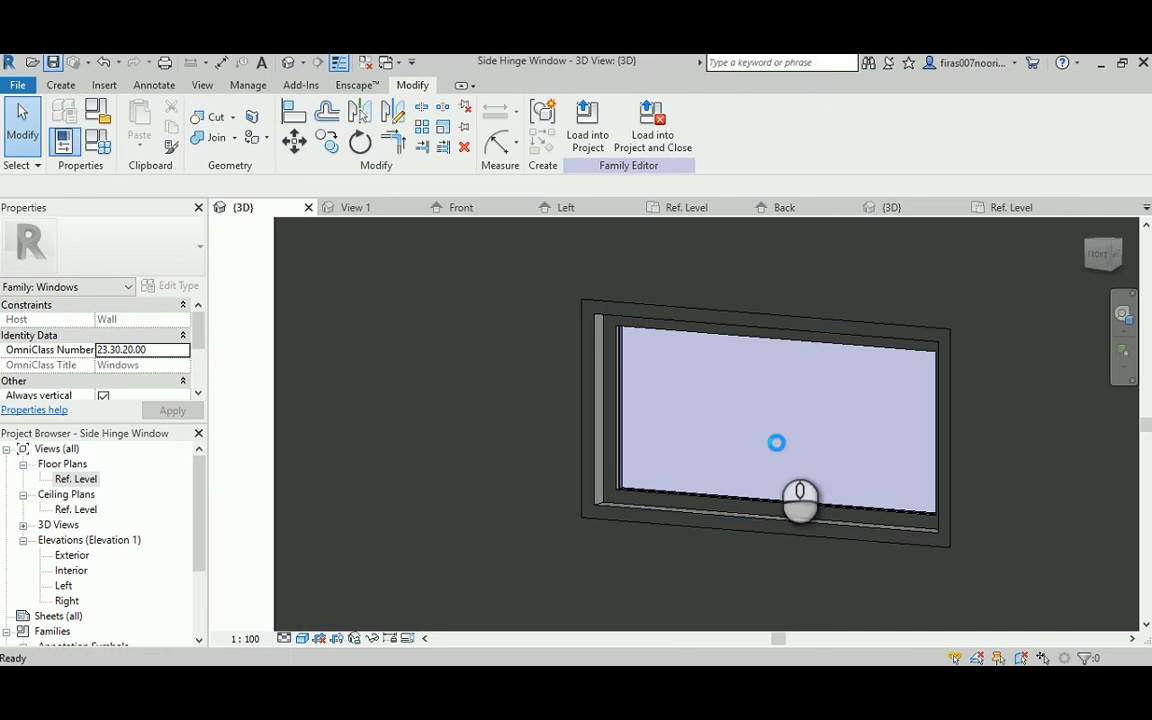
# In the Exterior elevation, shift the lower Frame Width dimension slightly outward from the window's edge.
pyautogui.doubleClick(72, 555)
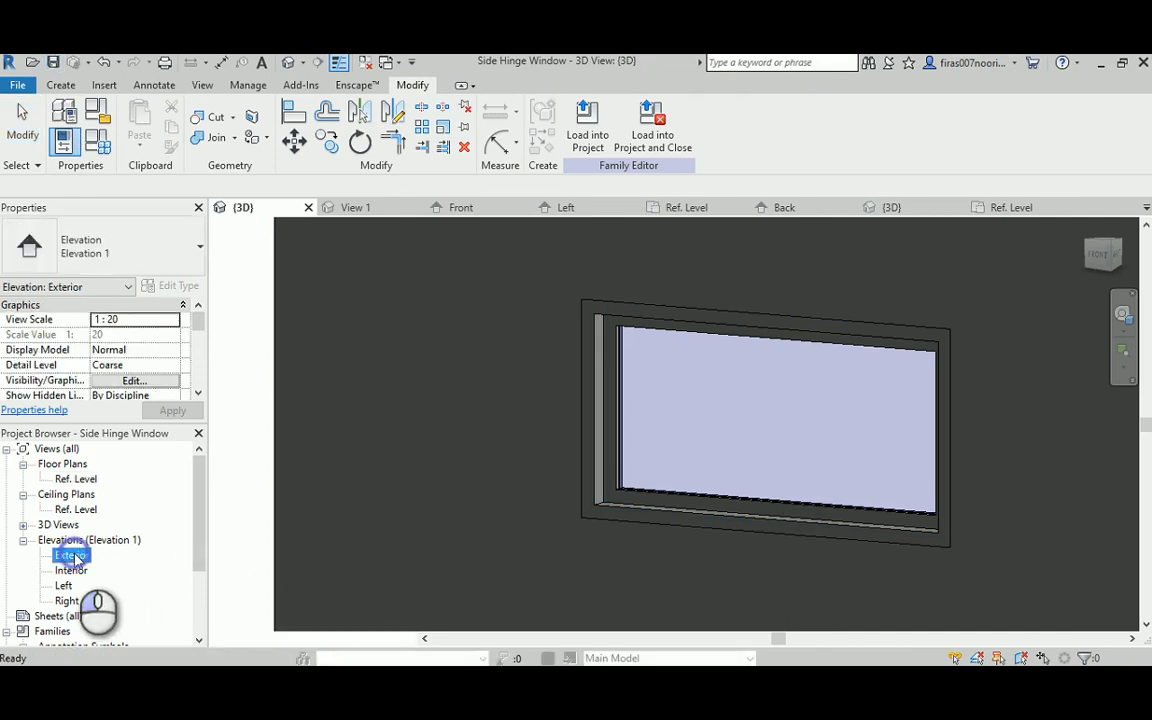
pyautogui.scroll(3, 660, 450)
pyautogui.moveTo(893, 290); pyautogui.dragTo(898, 476)
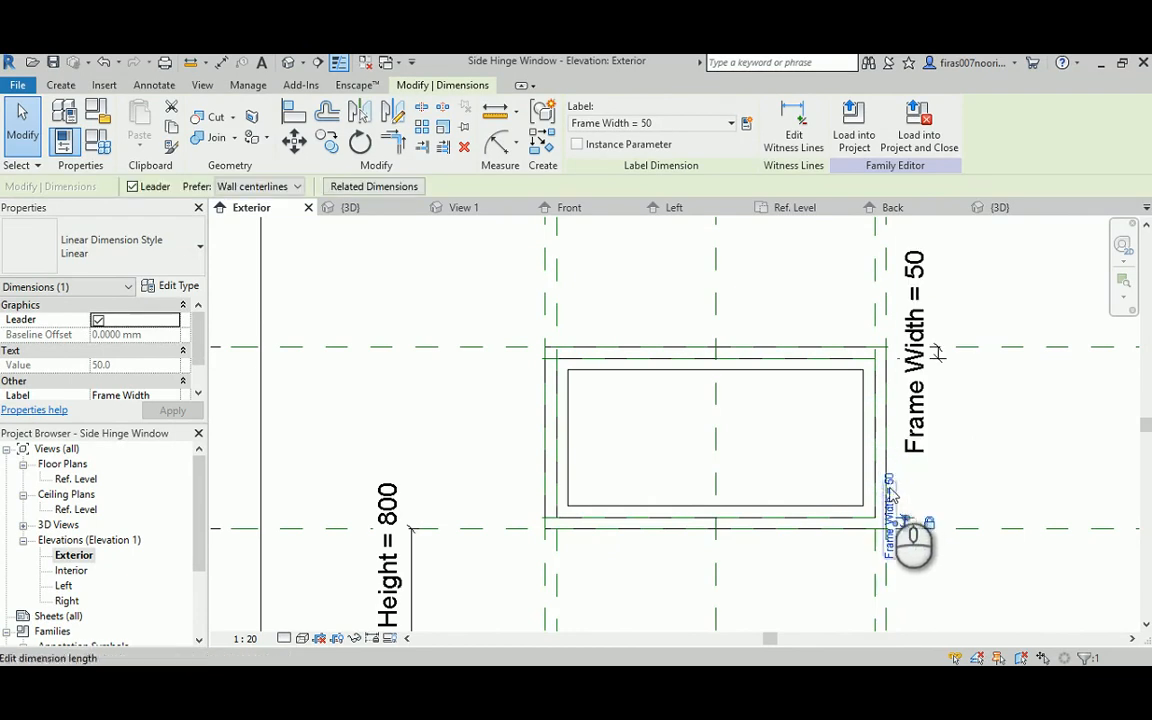
pyautogui.click(891, 486)
pyautogui.click(950, 485)
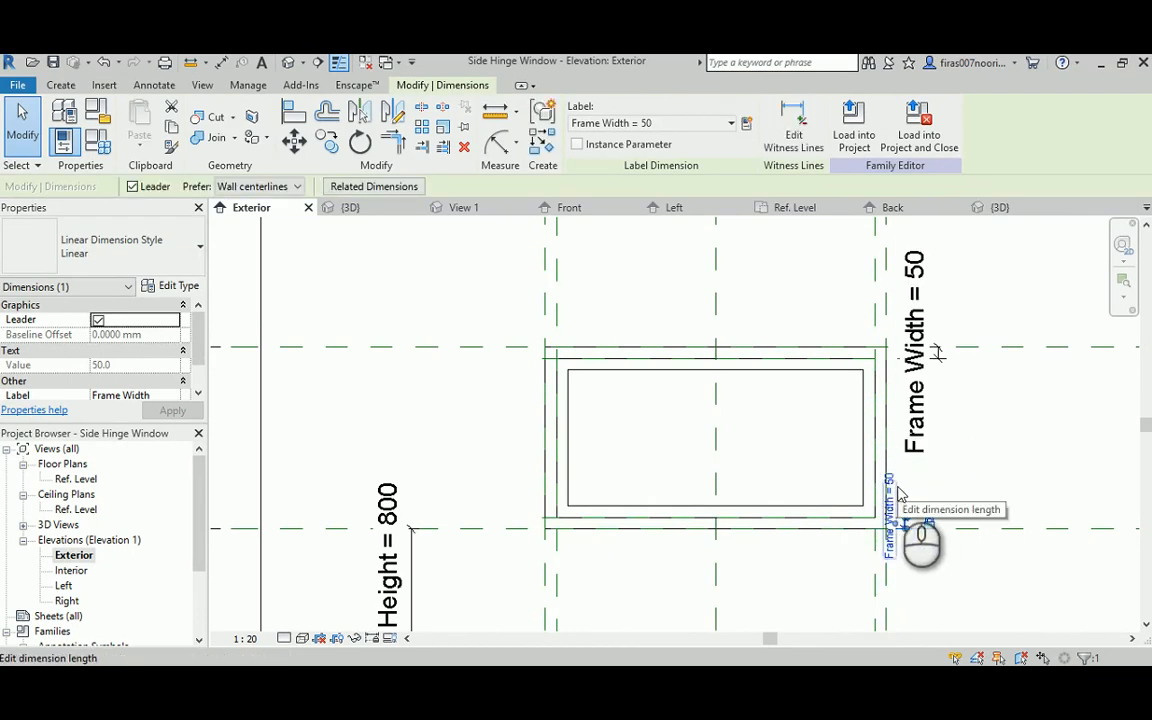
pyautogui.press('Right')
pyautogui.press('Right')
pyautogui.press('Right')
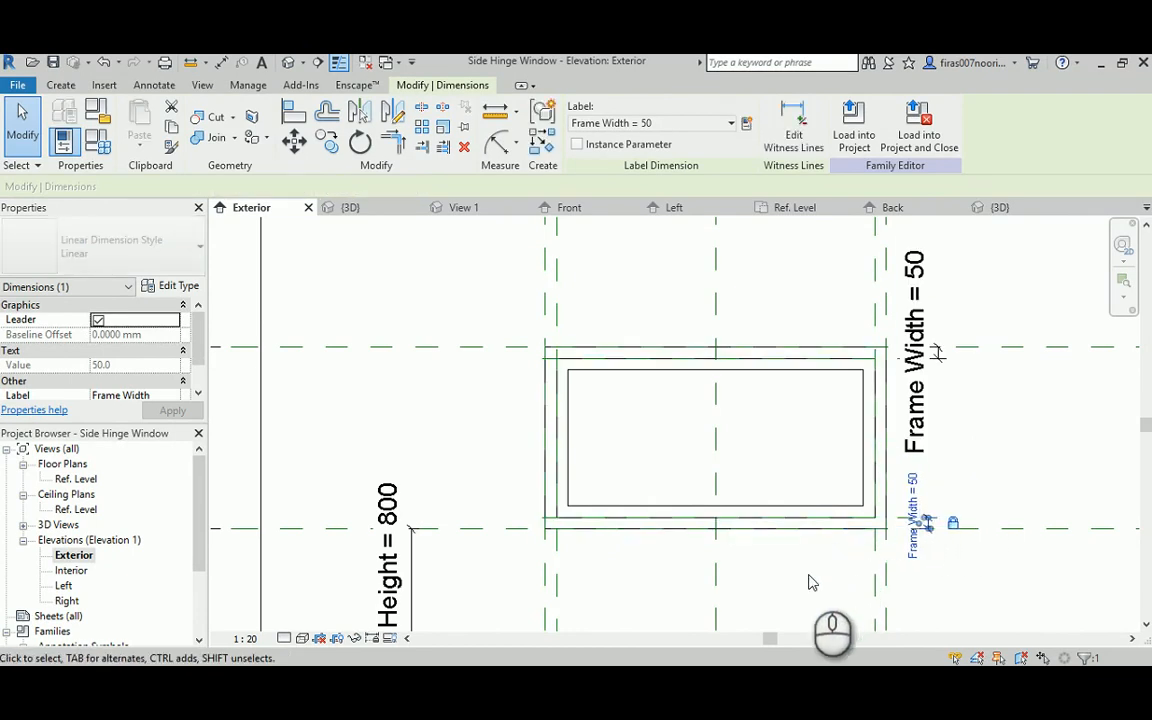
pyautogui.click(808, 574)
pyautogui.moveTo(764, 486); pyautogui.dragTo(695, 461, button='middle')
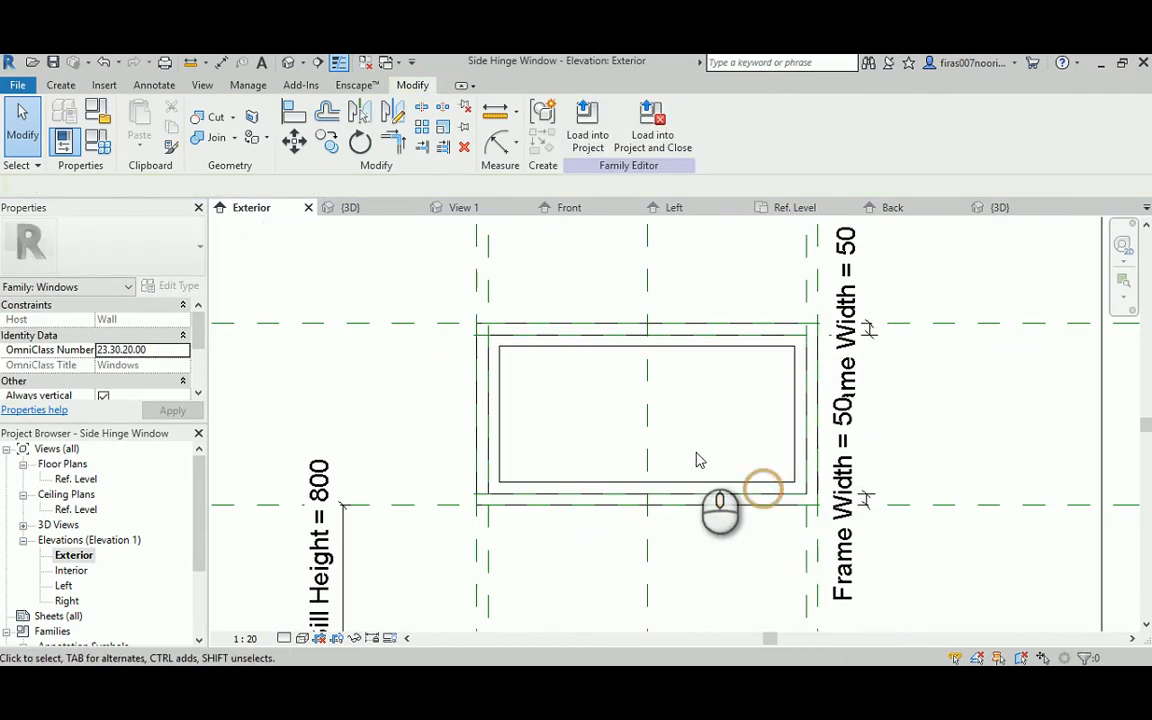
# Flex the family by applying a Frame Width of 100 and an Operable Frame Width of 80.
pyautogui.click(88, 144)
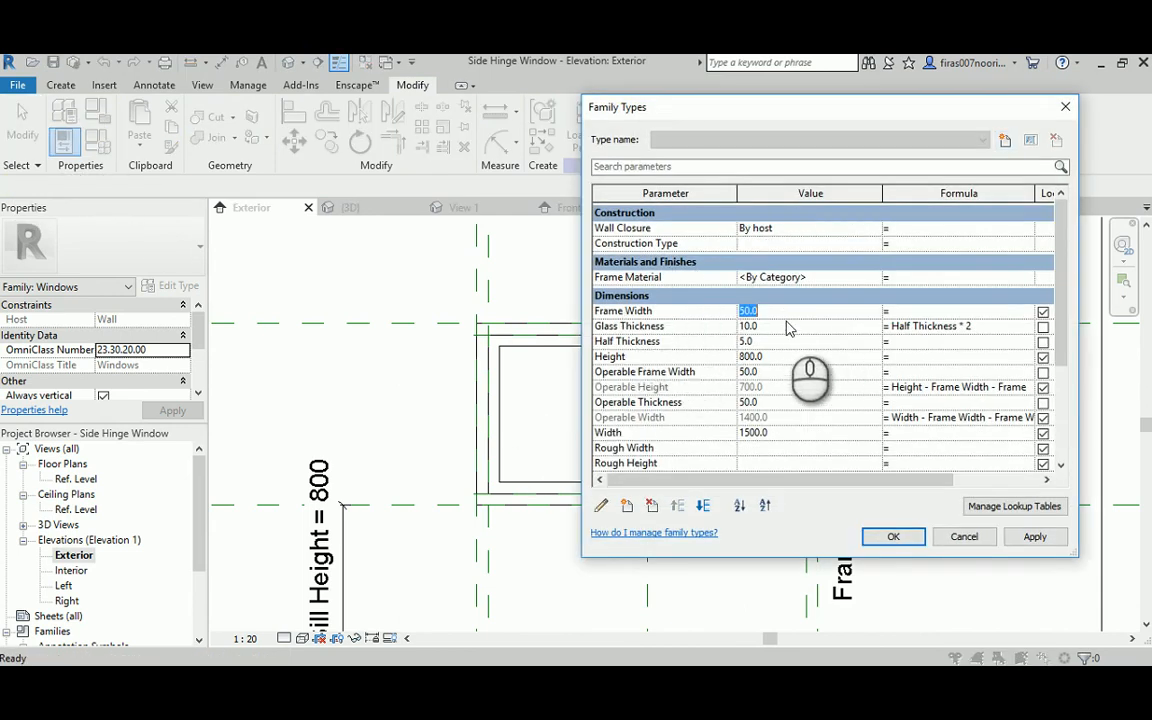
pyautogui.write('100')
pyautogui.click(1035, 537)
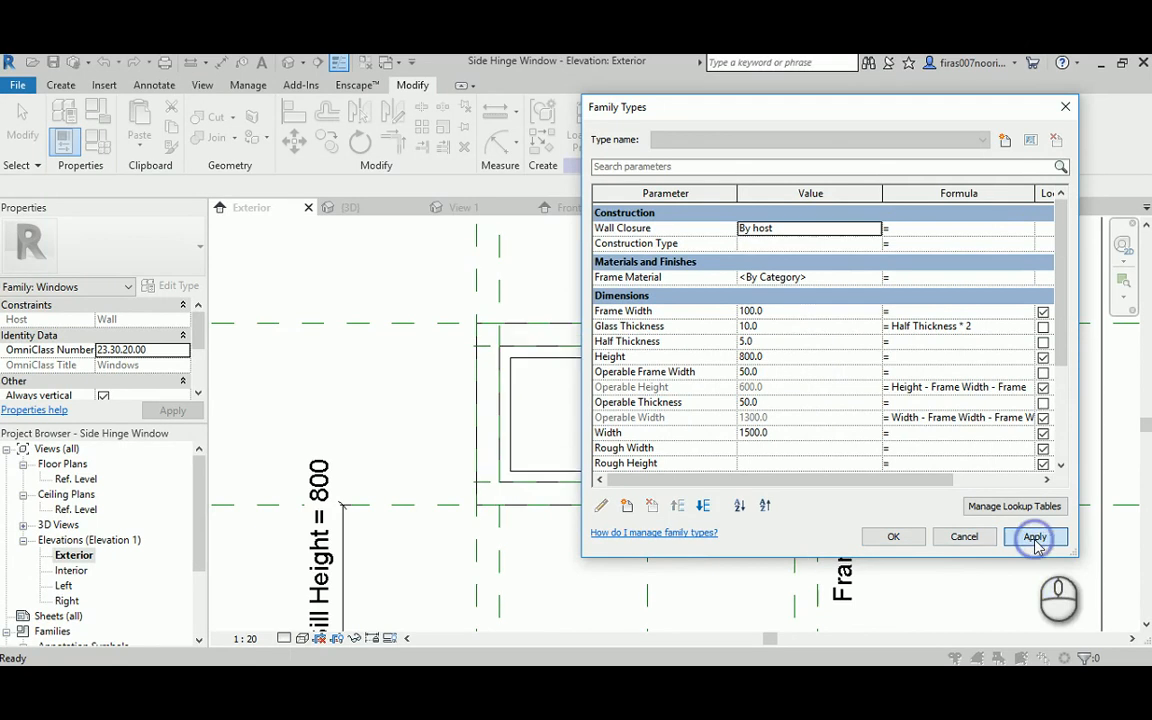
pyautogui.click(767, 374)
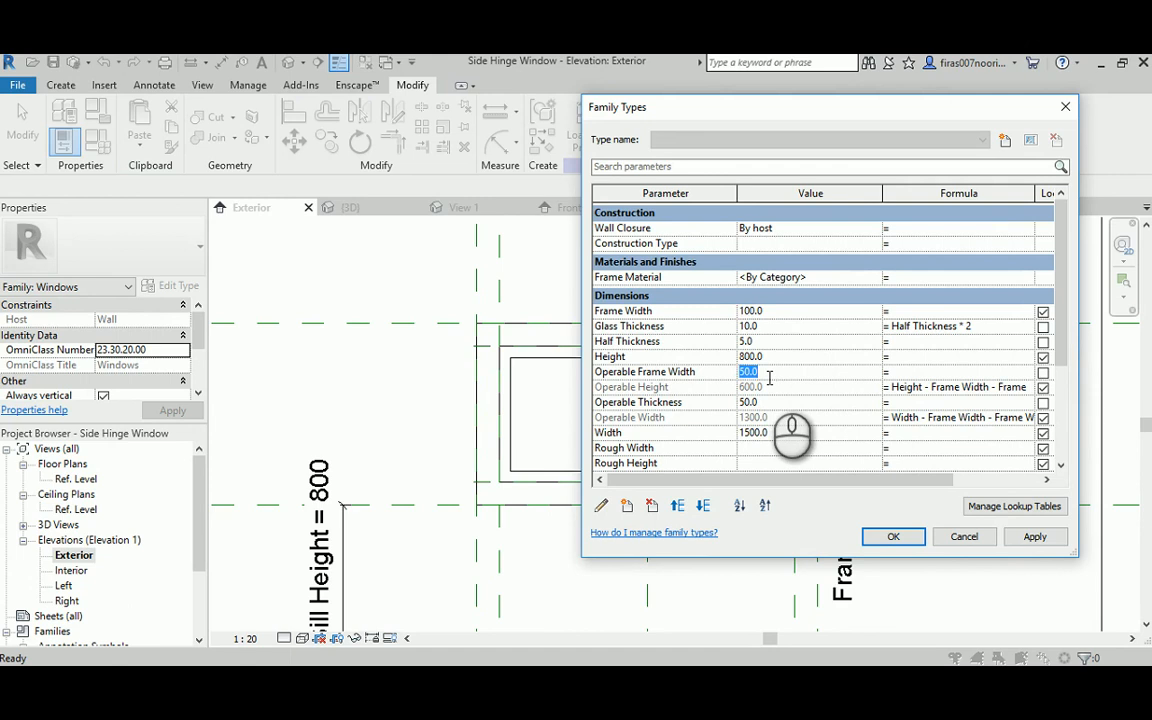
pyautogui.click(1035, 537)
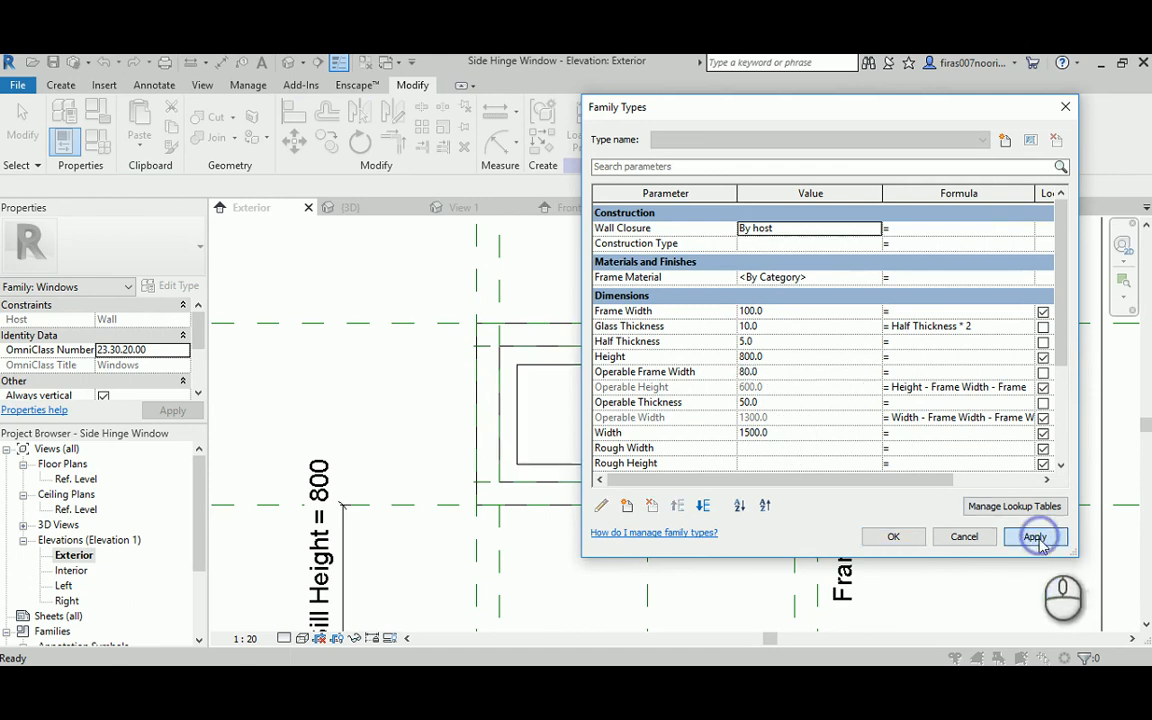
# Move the family types dialog off the window, set Width to 1000 and apply it.
pyautogui.moveTo(760, 112); pyautogui.dragTo(963, 80)
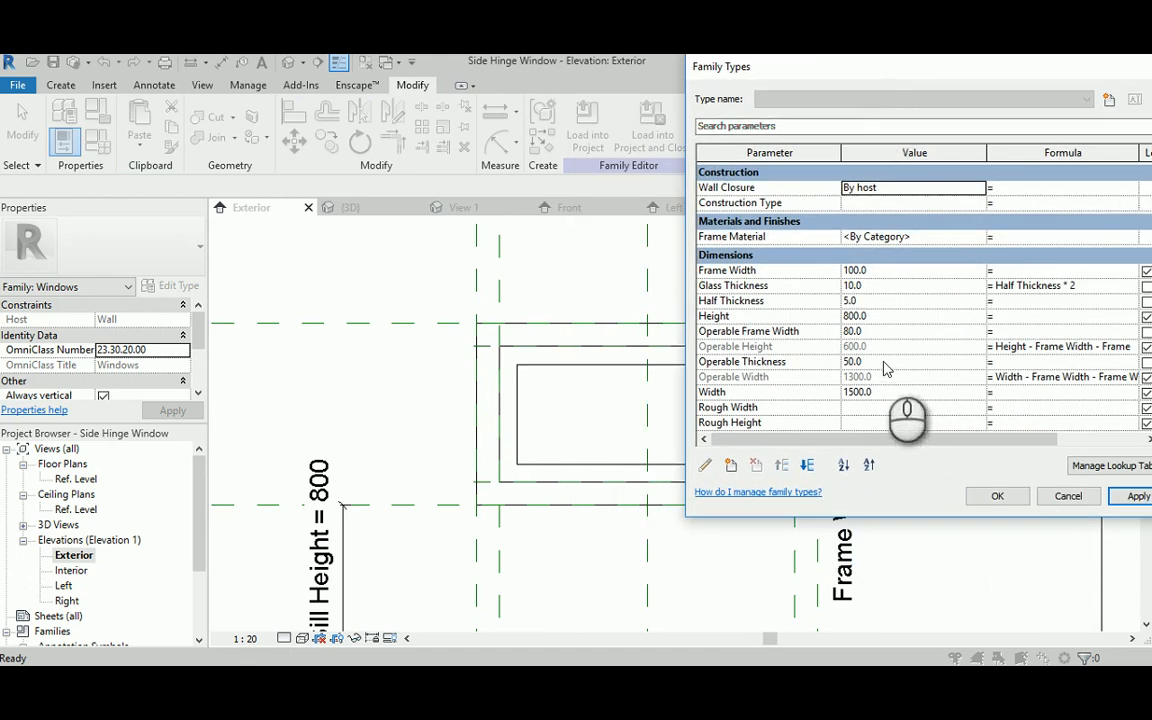
pyautogui.click(886, 393)
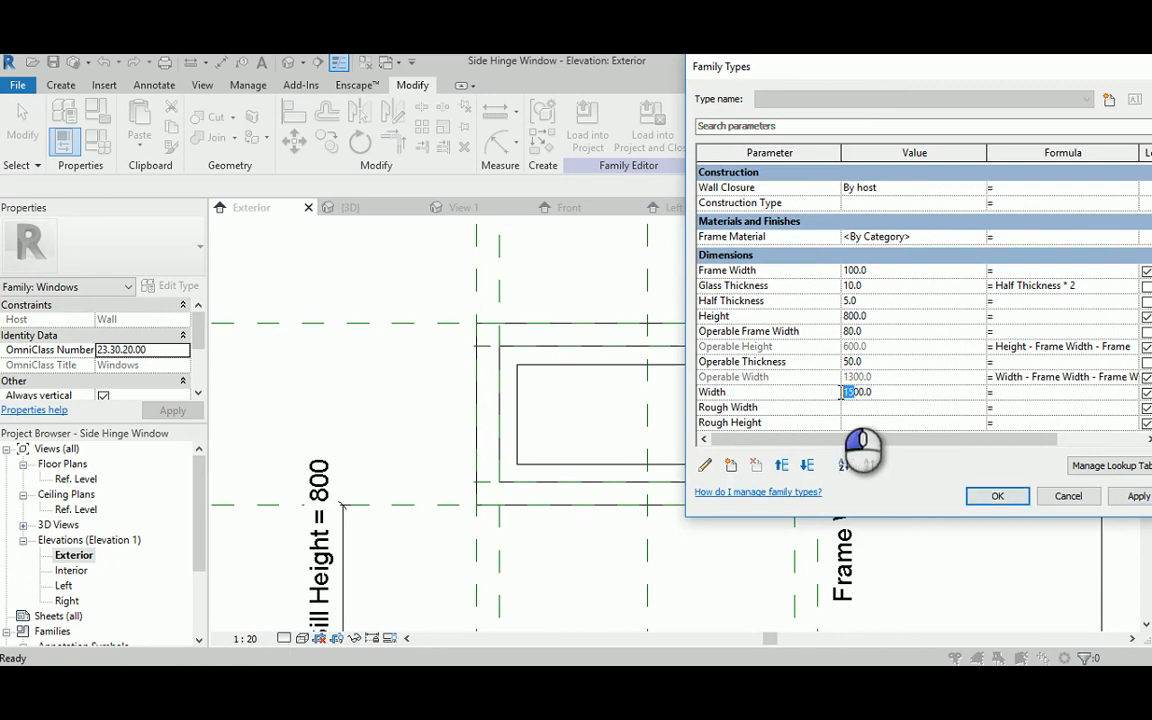
pyautogui.click(1135, 496)
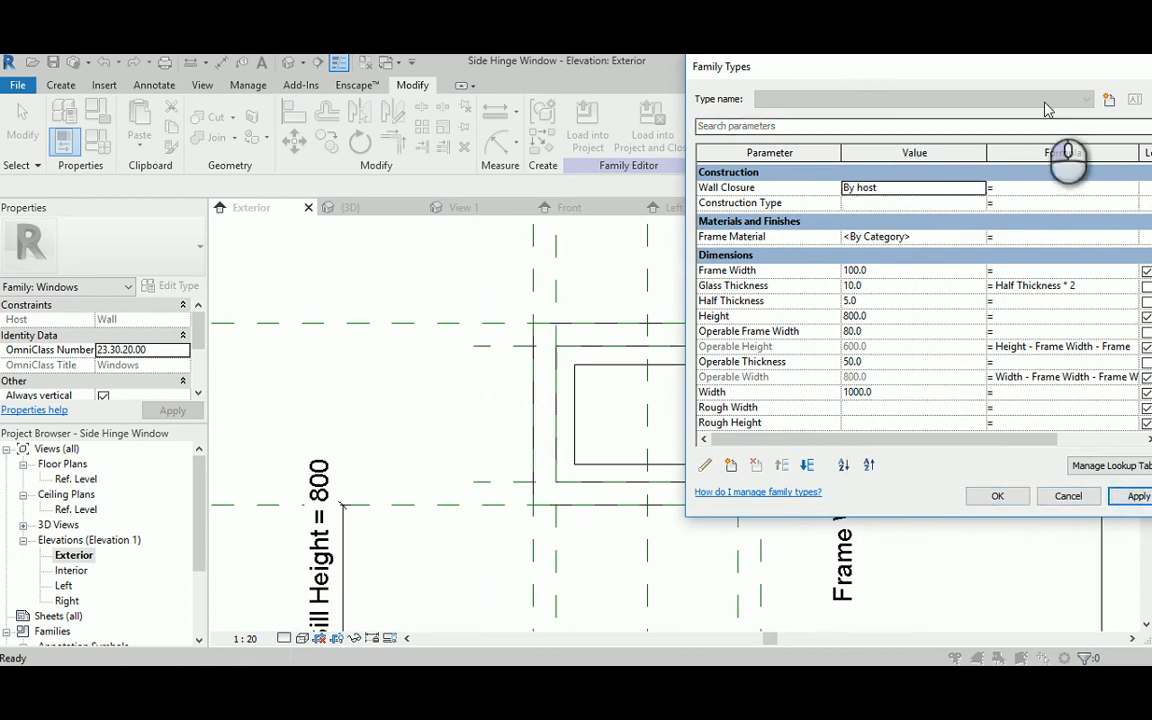
# Set Frame Width and Operable Frame Width to 50 and Height to 1000, applying the changes.
pyautogui.moveTo(1016, 74); pyautogui.dragTo(444, 115)
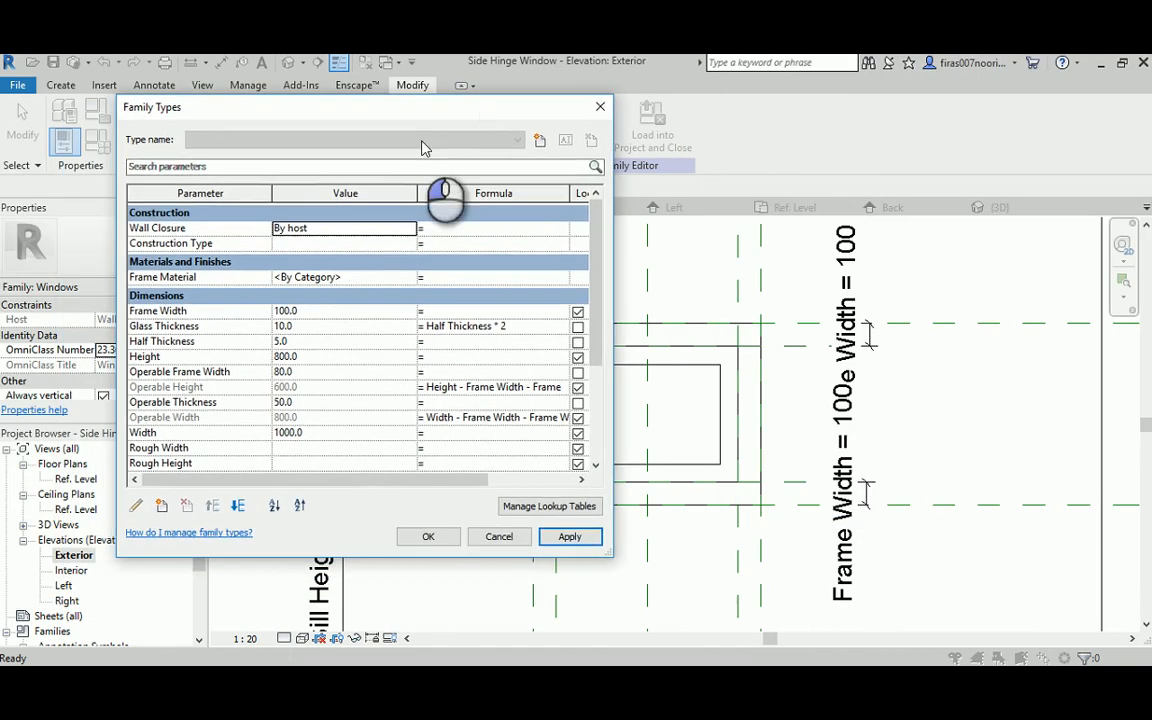
pyautogui.click(562, 540)
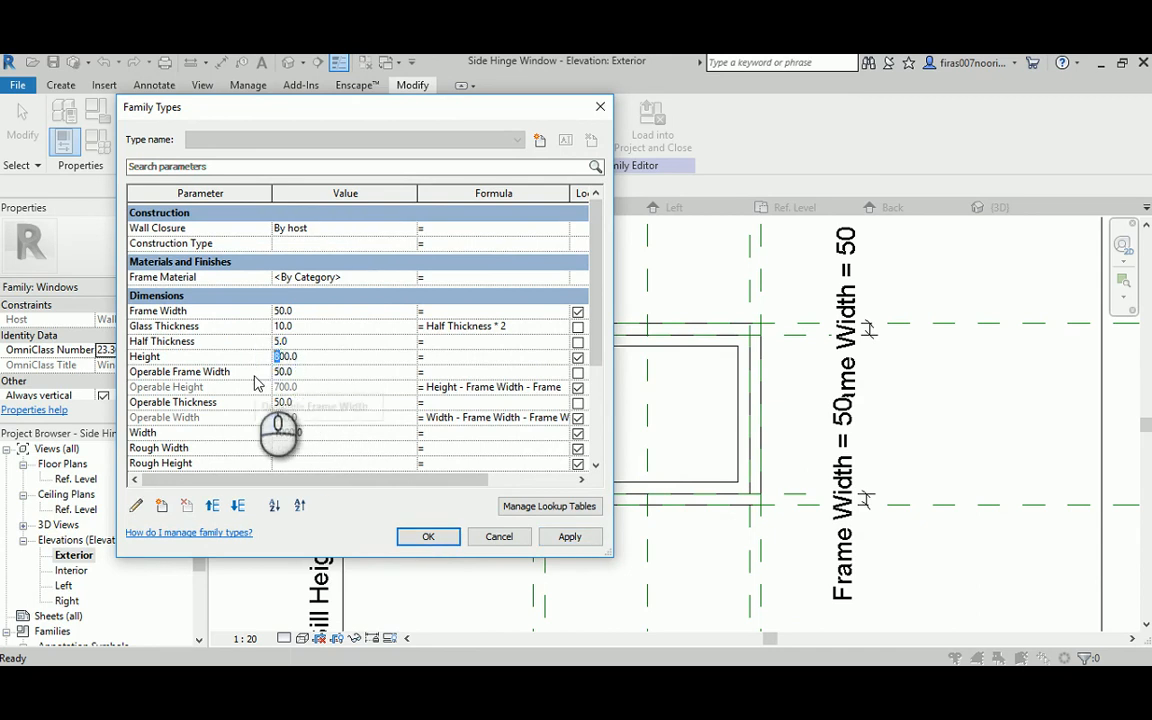
pyautogui.click(566, 537)
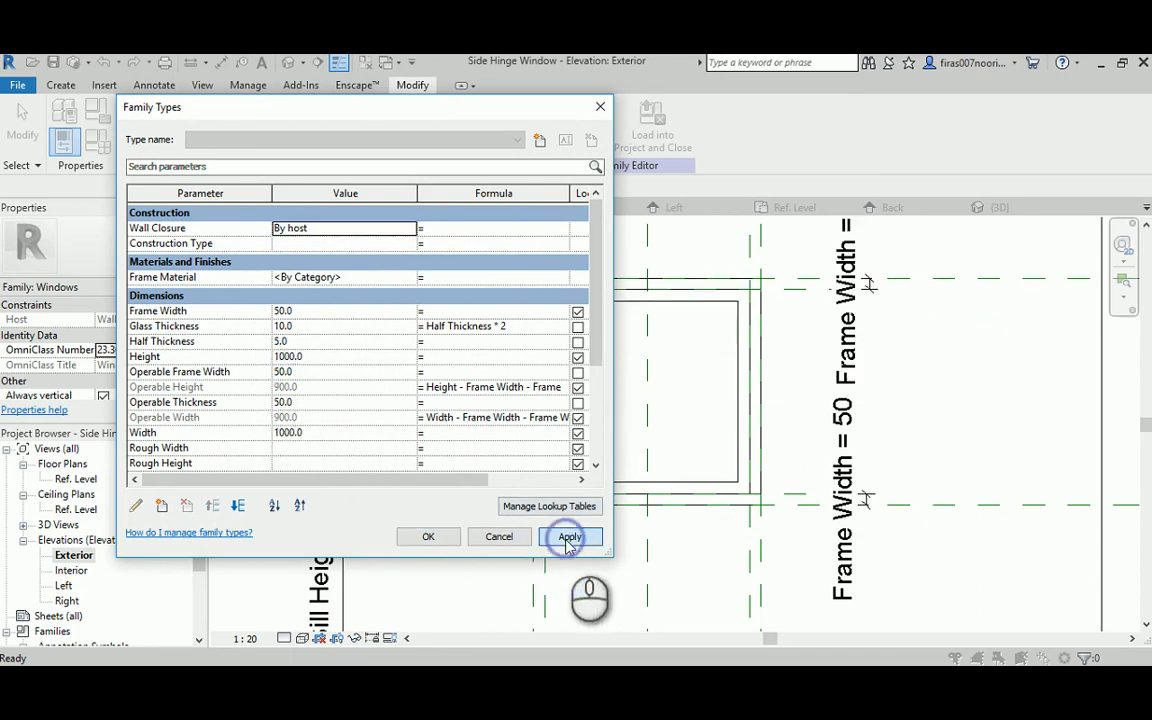
# Set the Default Sill Height to 600, apply it and confirm the family types.
pyautogui.scroll(-2, 298, 428)
pyautogui.scroll(-3, 298, 440)
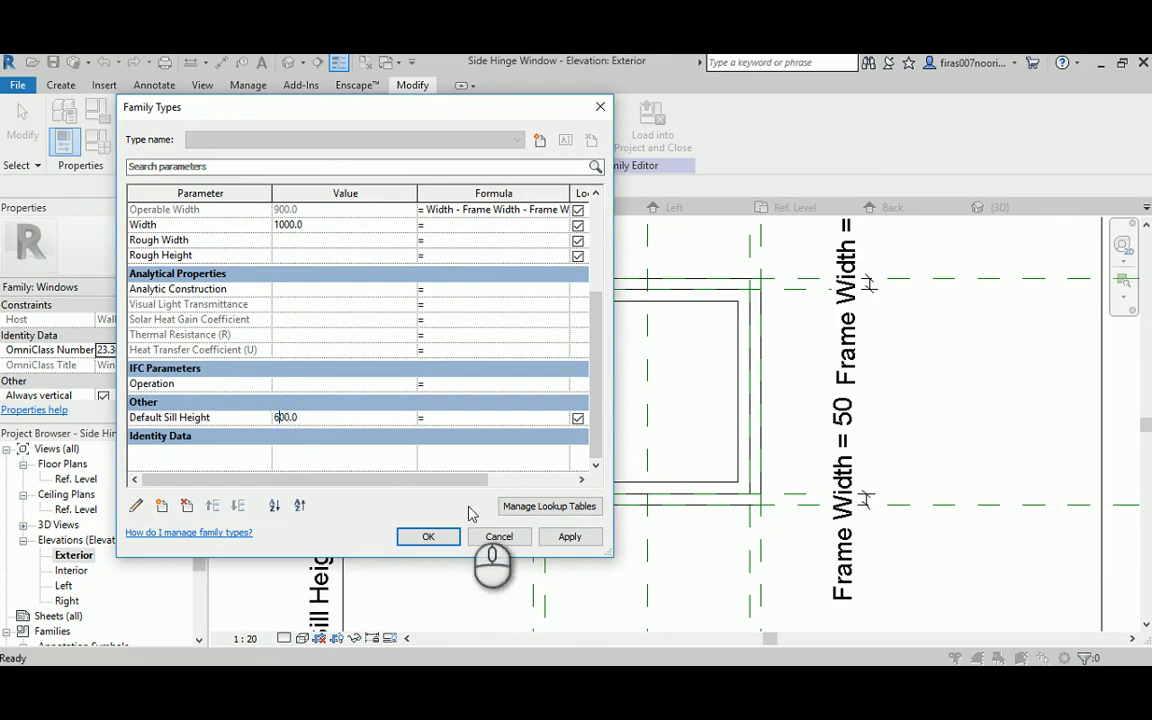
pyautogui.click(570, 537)
pyautogui.click(432, 537)
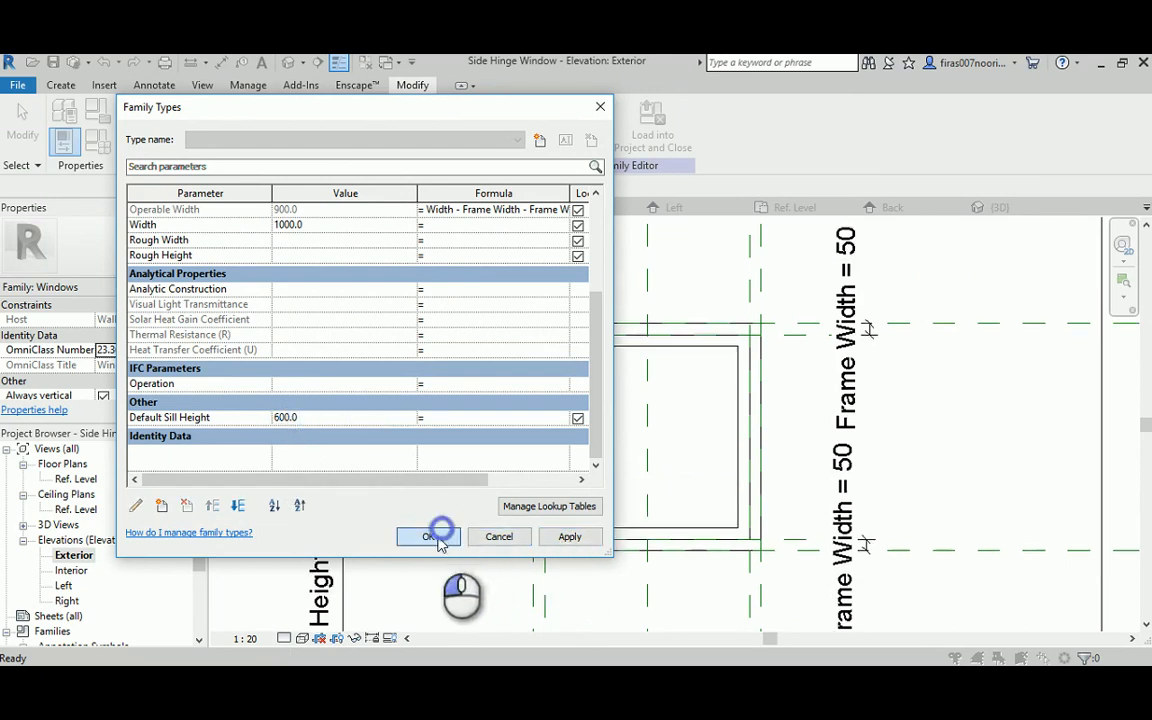
# Inspect the resized window in the Exterior elevation and save the family.
pyautogui.scroll(-2, 571, 478)
pyautogui.moveTo(571, 478); pyautogui.dragTo(648, 417, button='middle')
pyautogui.scroll(2, 643, 407)
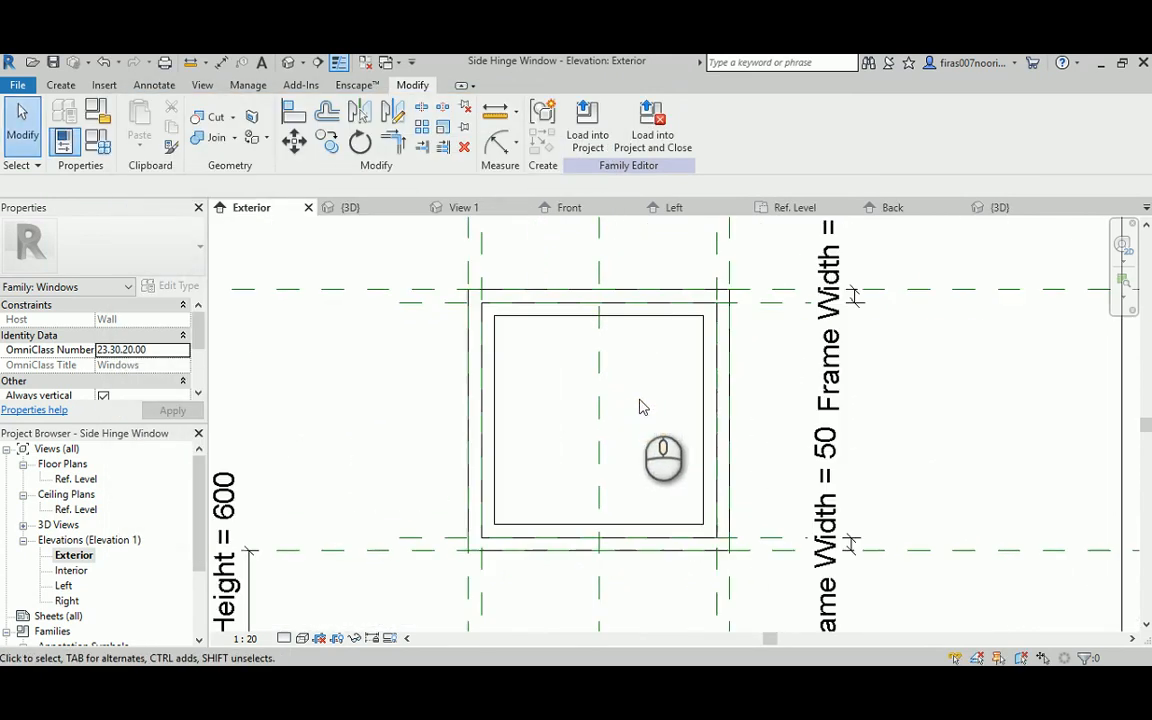
pyautogui.scroll(2, 617, 410)
pyautogui.click(52, 62)
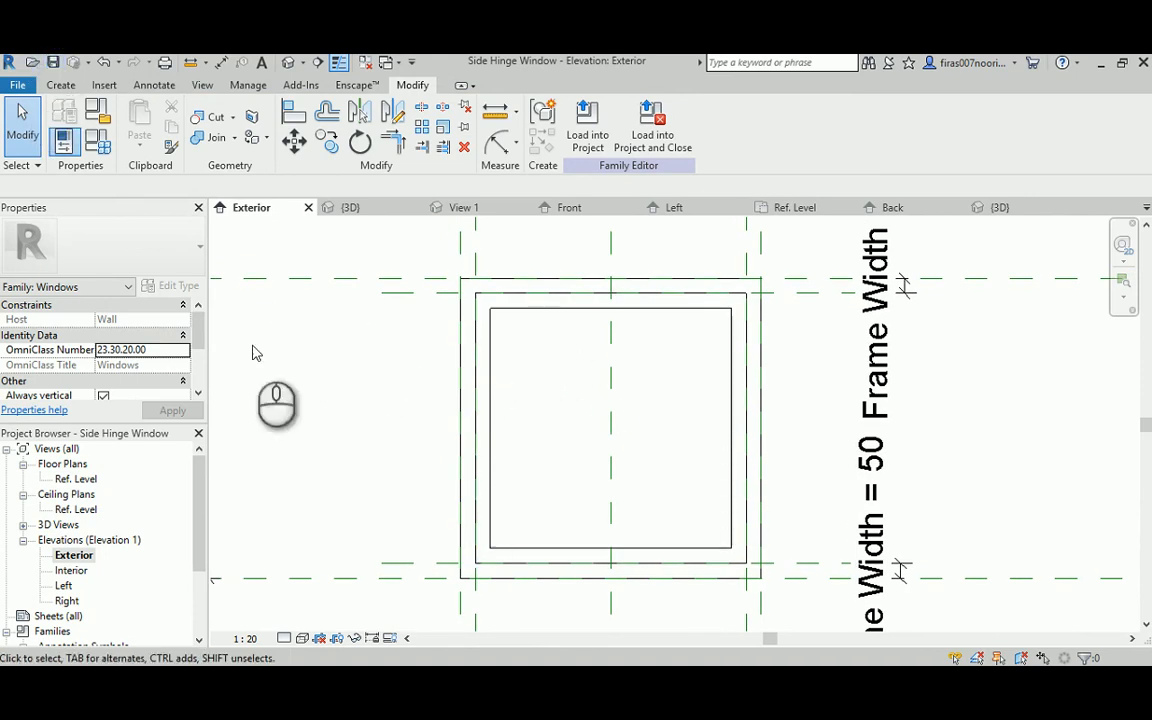
# Draw two Windows [projection] symbolic lines from the inner frame's left corners to the midpoint of its right side, each about 1006 long.
pyautogui.click(154, 85)
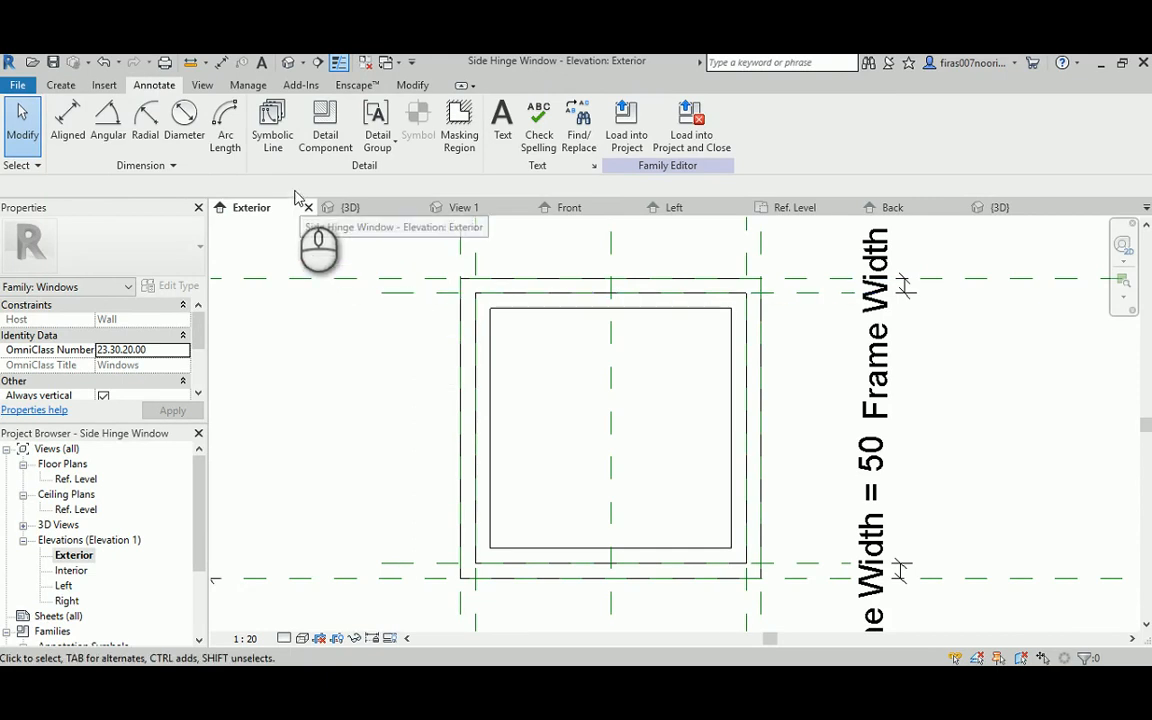
pyautogui.click(272, 120)
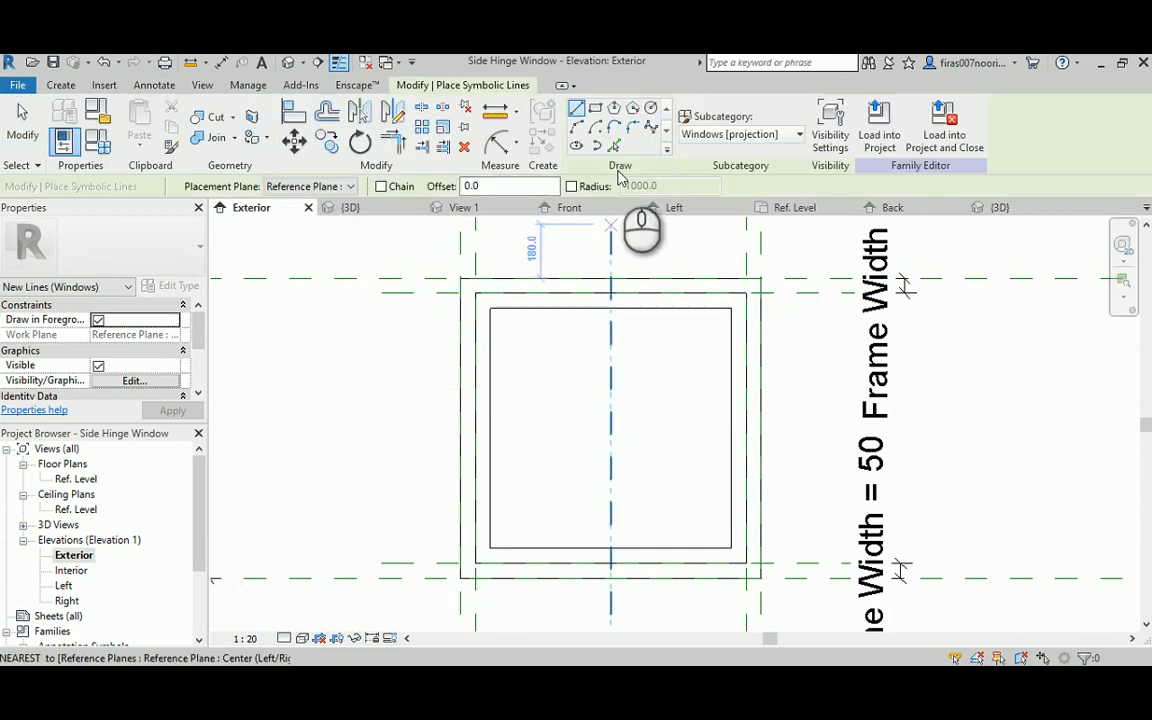
pyautogui.click(476, 294)
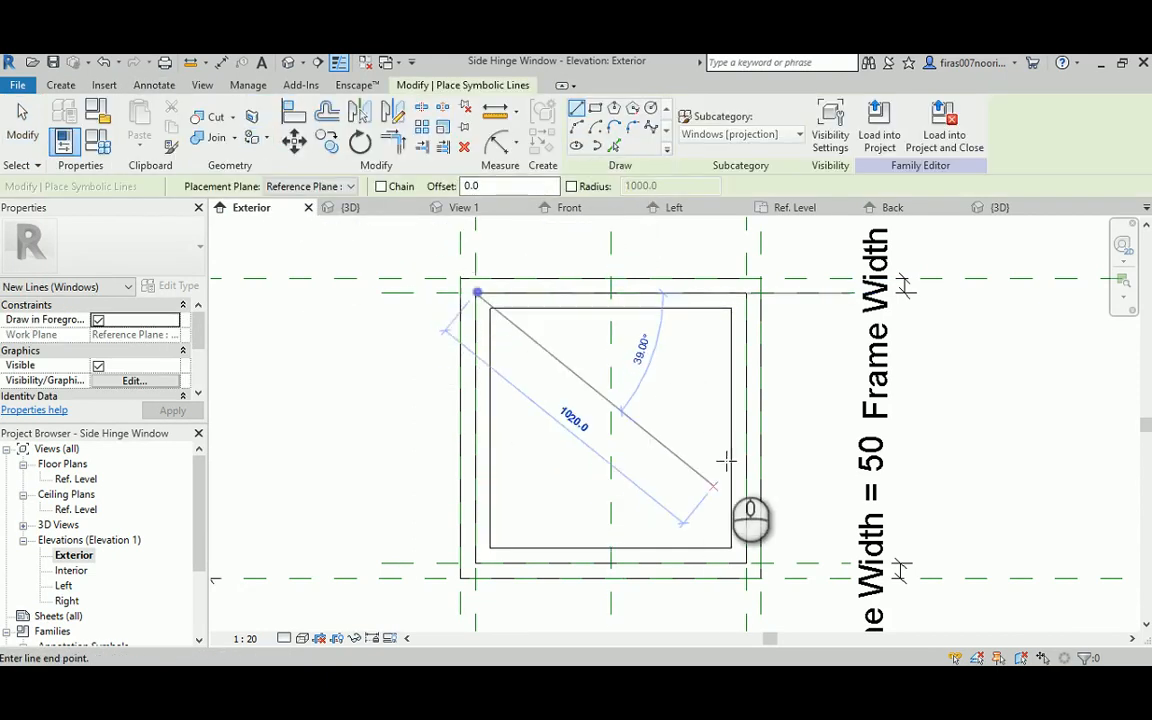
pyautogui.click(746, 424)
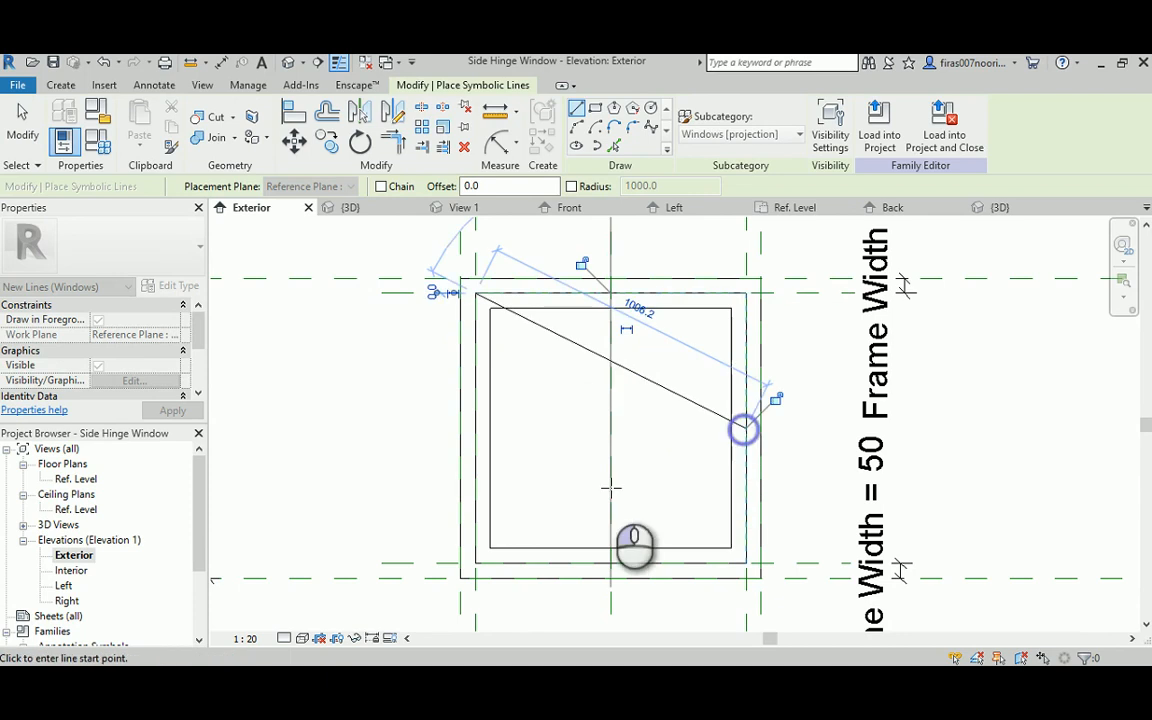
pyautogui.click(476, 564)
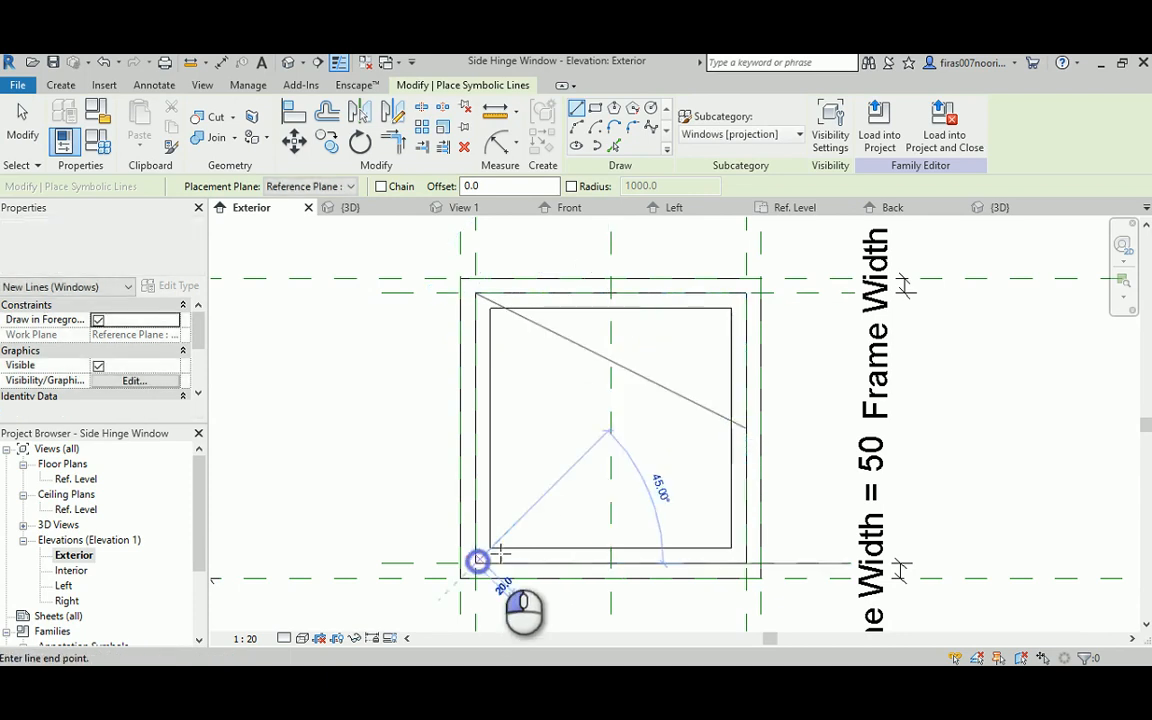
pyautogui.click(746, 424)
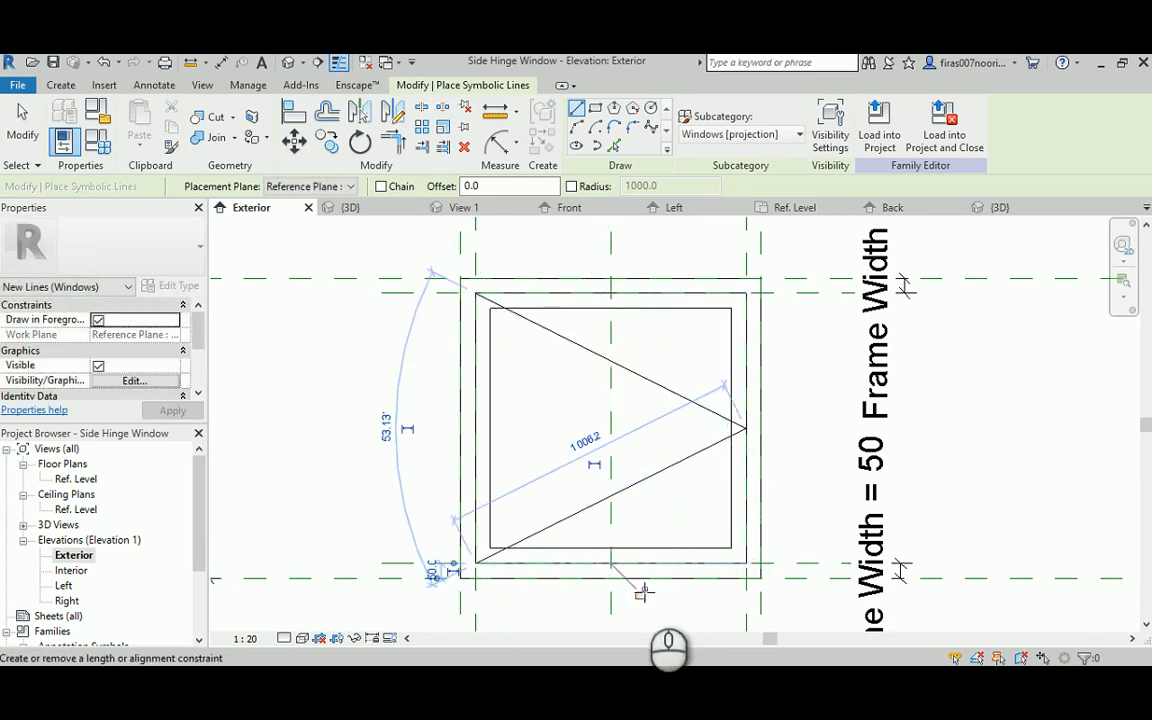
# Change the subcategory of both diagonal opening lines to Hidden Lines [projection].
pyautogui.rightClick(797, 366)
pyautogui.click(812, 372)
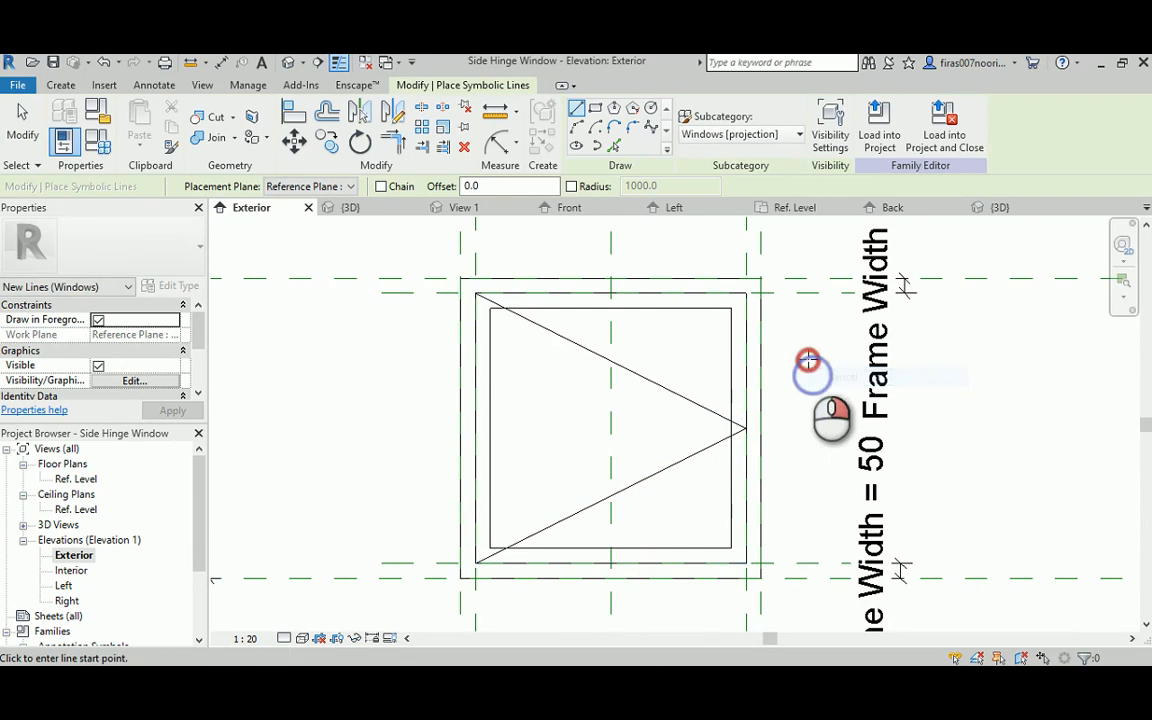
pyautogui.rightClick(810, 362)
pyautogui.click(814, 370)
pyautogui.moveTo(700, 370); pyautogui.dragTo(674, 457)
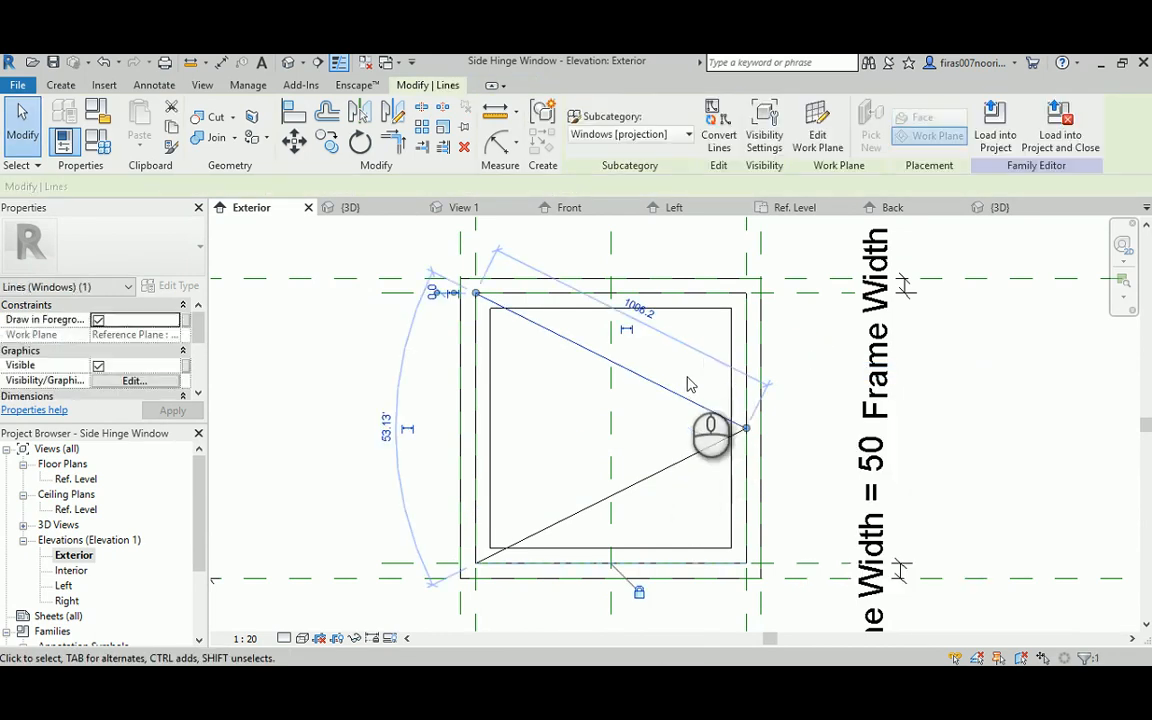
pyautogui.moveTo(707, 503); pyautogui.dragTo(658, 376)
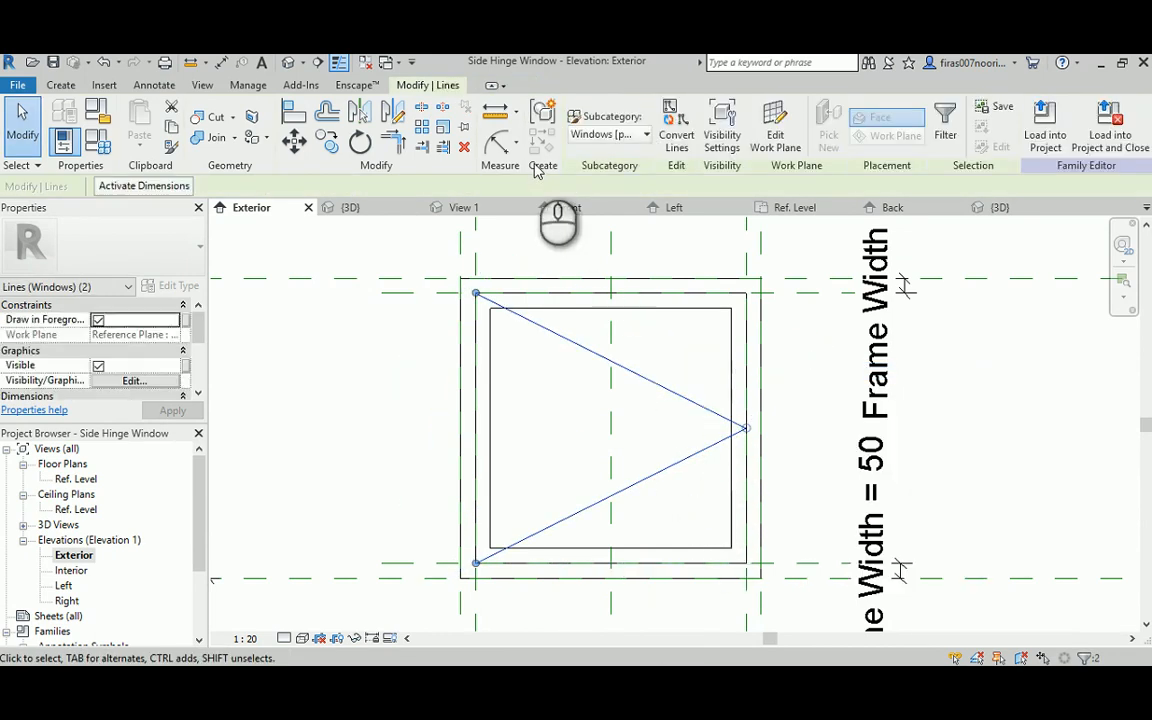
pyautogui.click(605, 134)
pyautogui.click(600, 313)
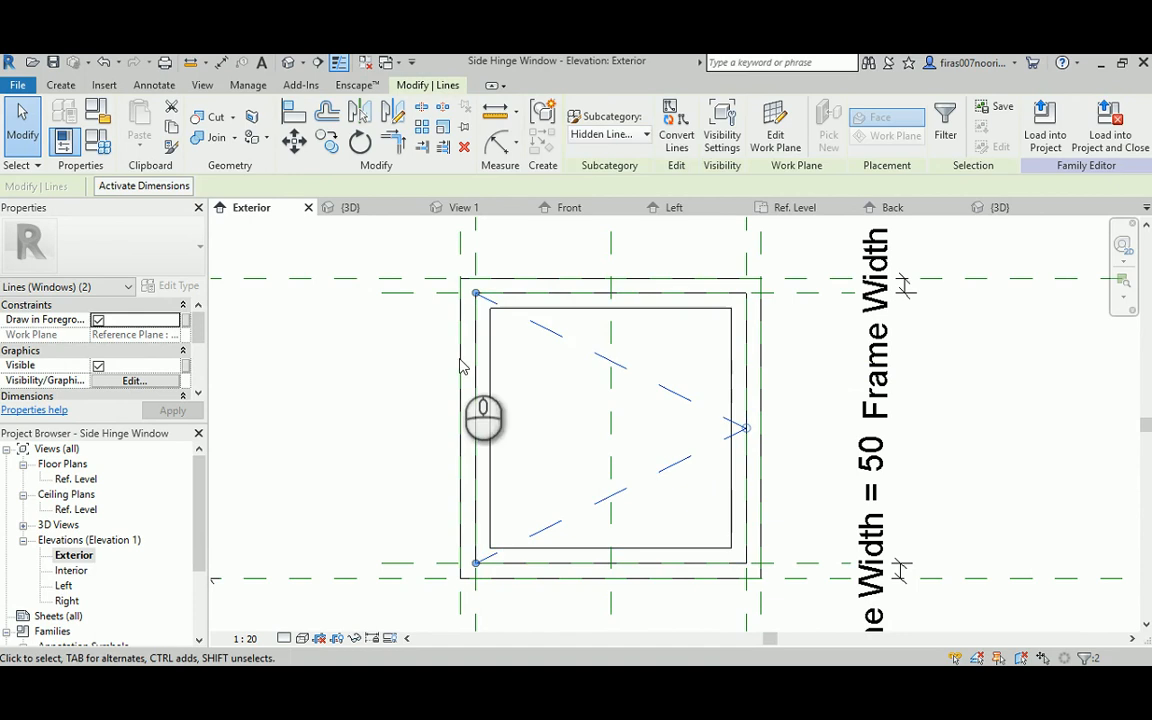
pyautogui.click(405, 387)
# Flex the window family by applying a Width of 1200 and a Height of 800, and close the family types.
pyautogui.scroll(-2, 405, 387)
pyautogui.click(98, 141)
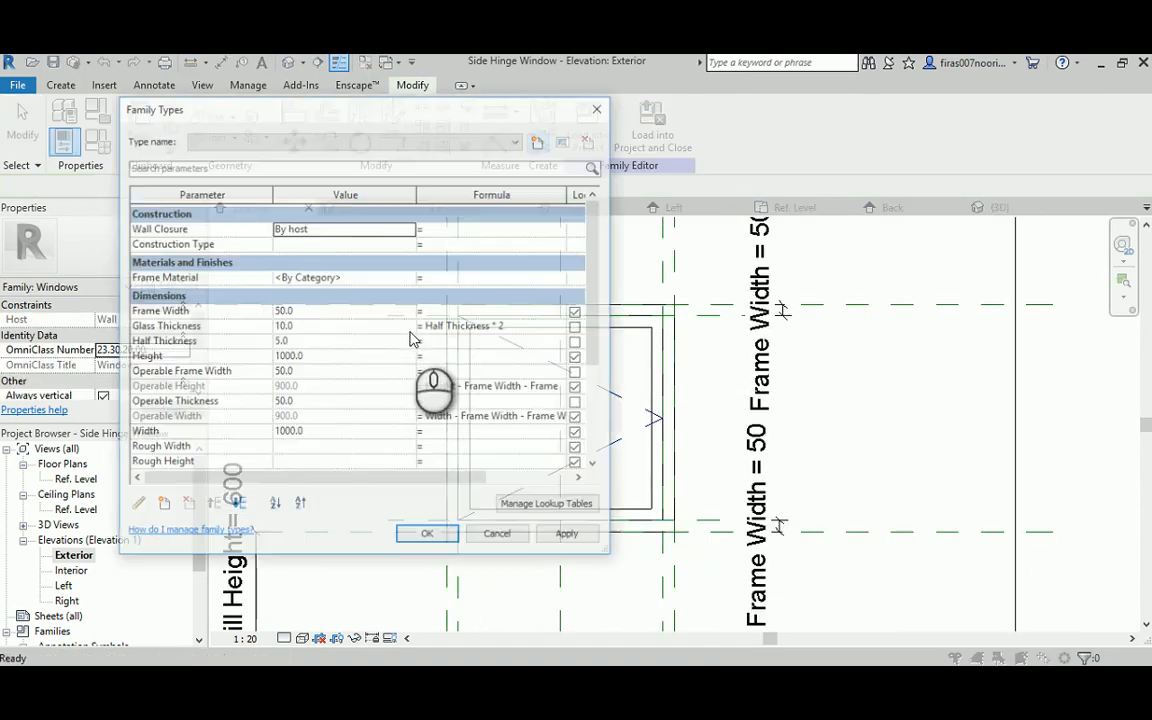
pyautogui.click(287, 432)
pyautogui.click(276, 432)
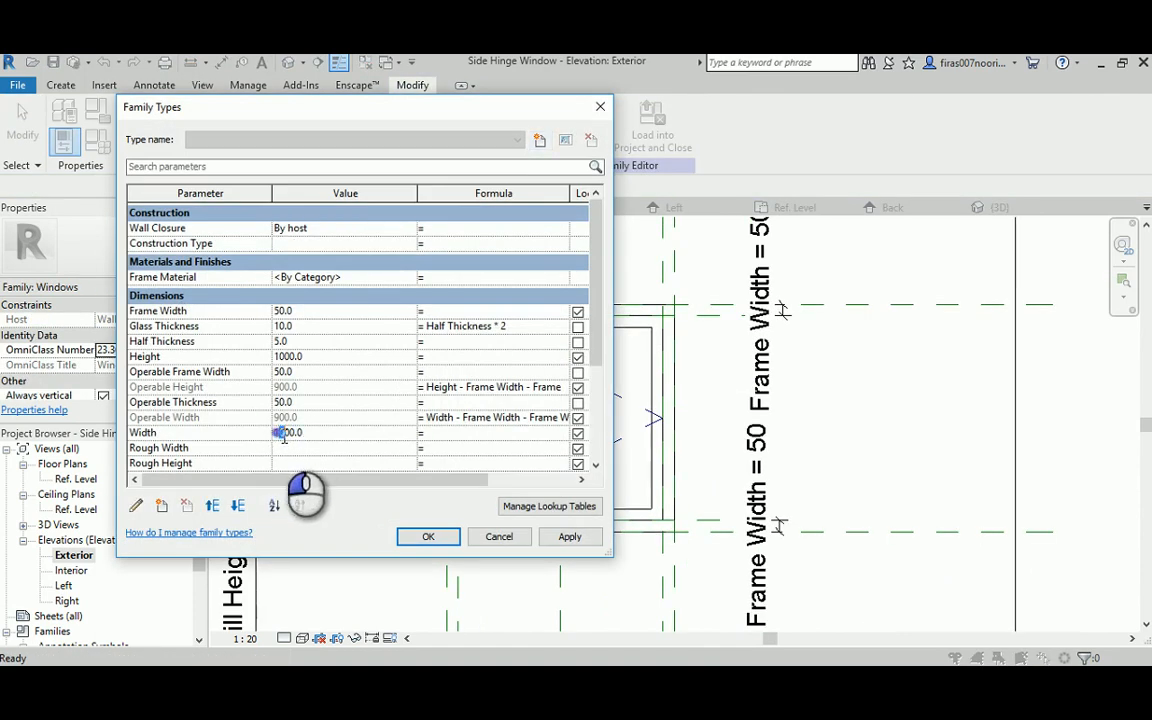
pyautogui.click(568, 536)
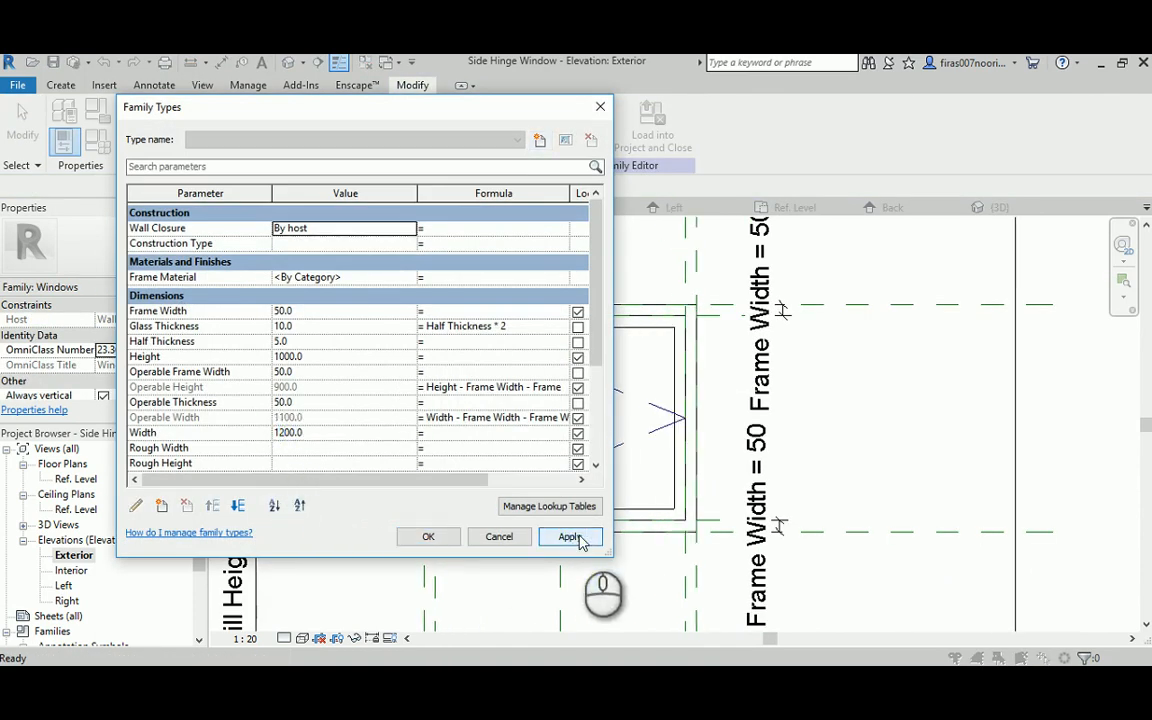
pyautogui.click(284, 356)
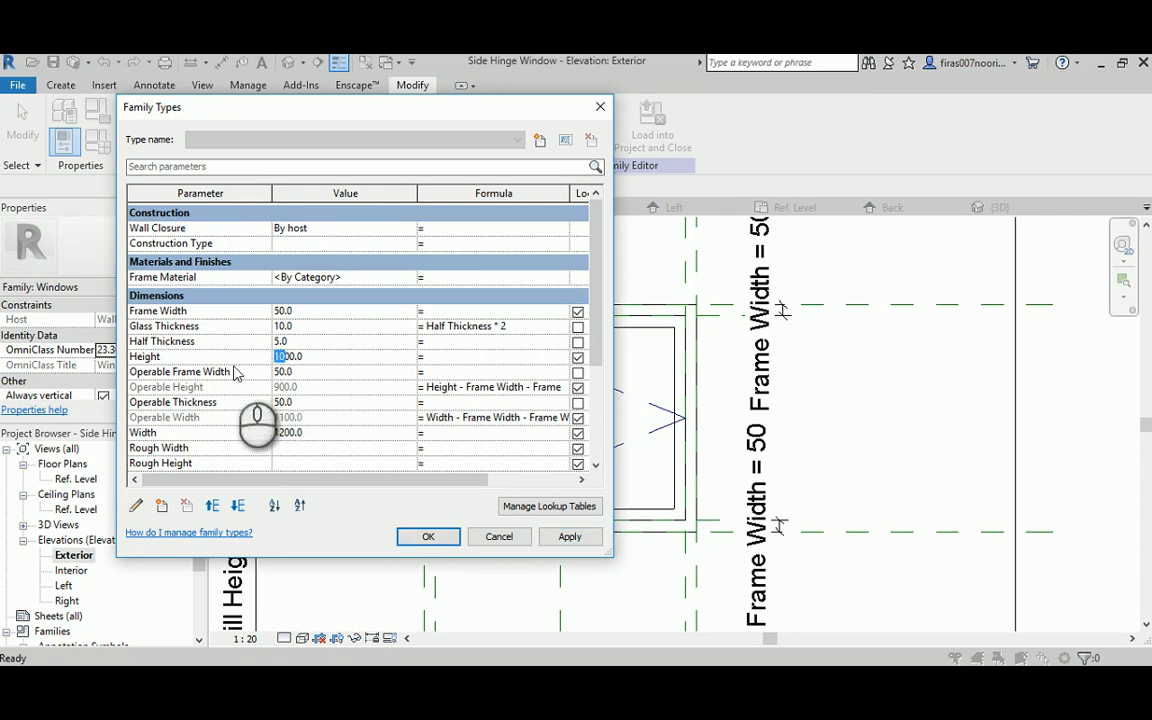
pyautogui.write('800')
pyautogui.click(569, 536)
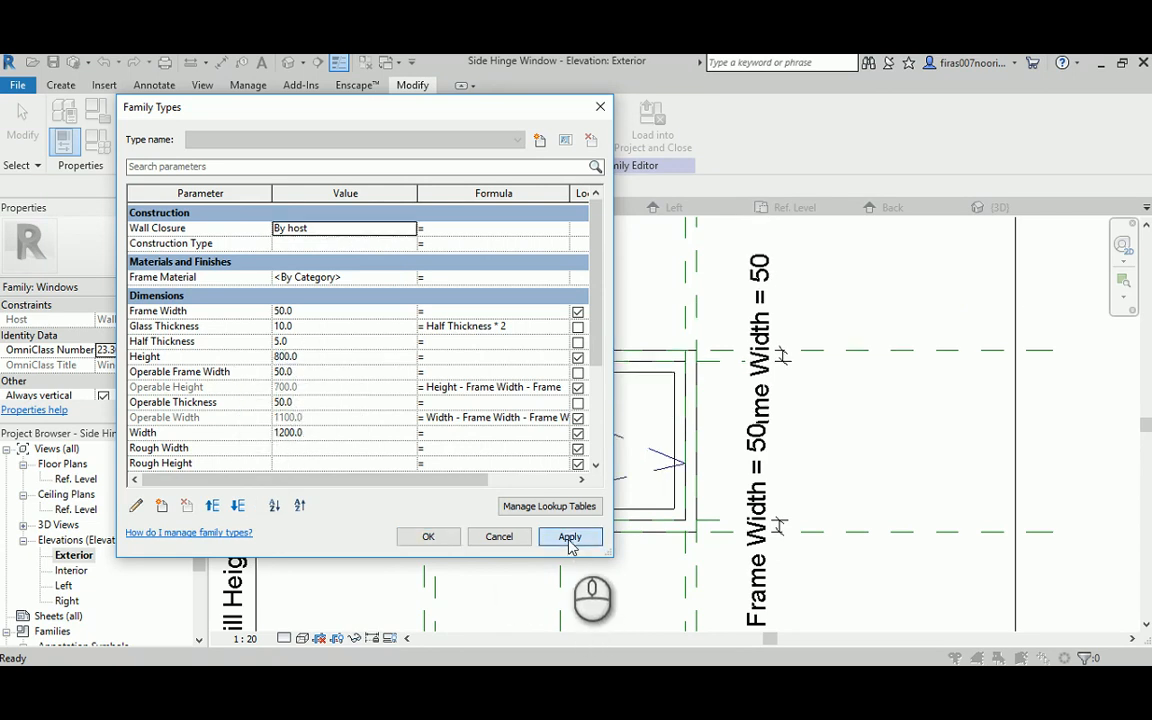
pyautogui.click(497, 537)
# Draw a horizontal reference plane across the window, about 375 below the window's head reference plane.
pyautogui.scroll(3, 605, 474)
pyautogui.moveTo(632, 401); pyautogui.dragTo(588, 495)
pyautogui.scroll(-3, 275, 360)
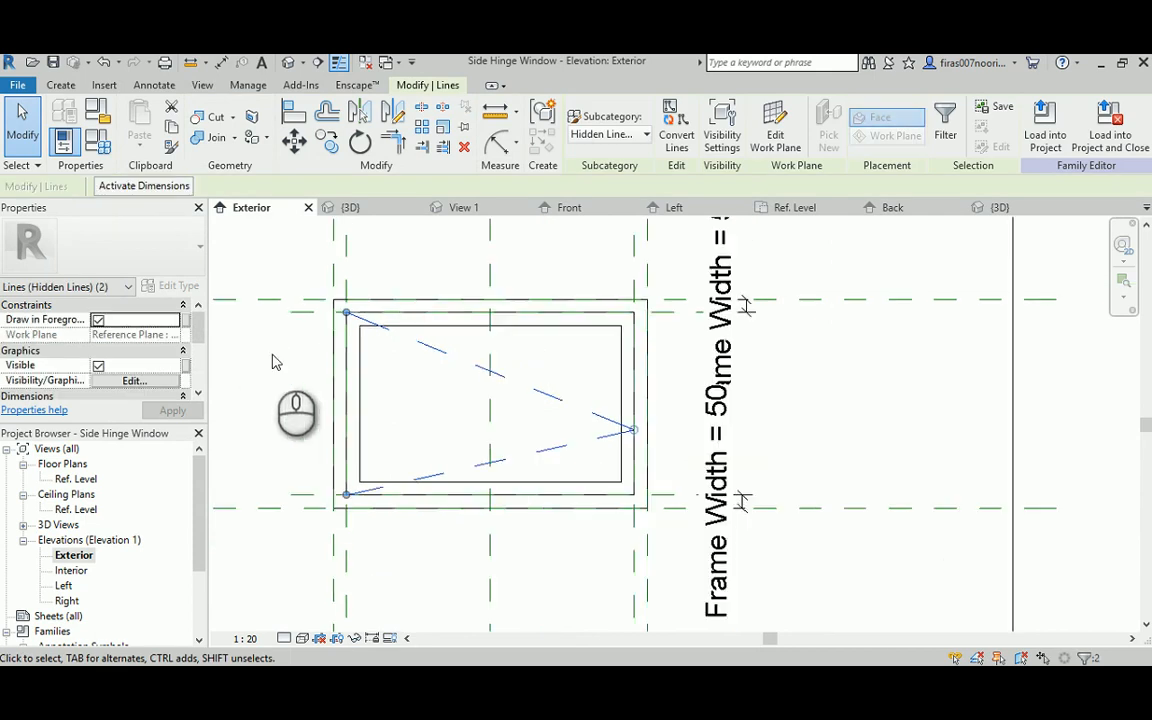
pyautogui.moveTo(267, 353); pyautogui.dragTo(357, 350, button='middle')
pyautogui.click(60, 85)
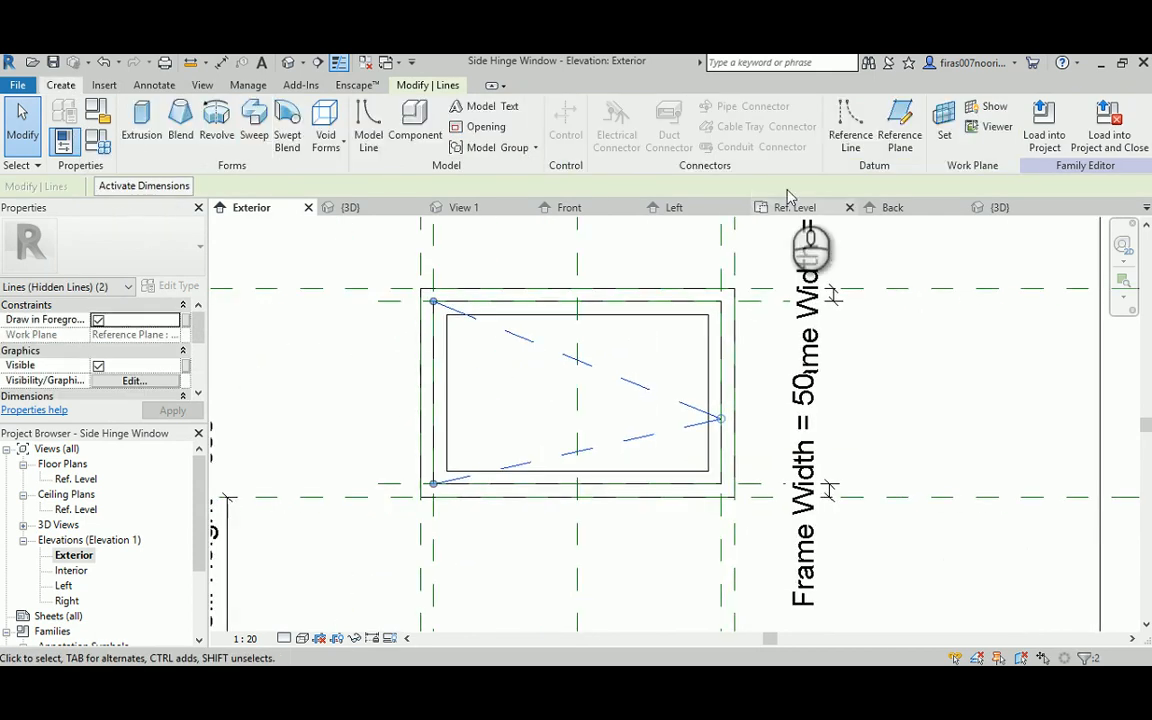
pyautogui.click(900, 128)
pyautogui.click(284, 386)
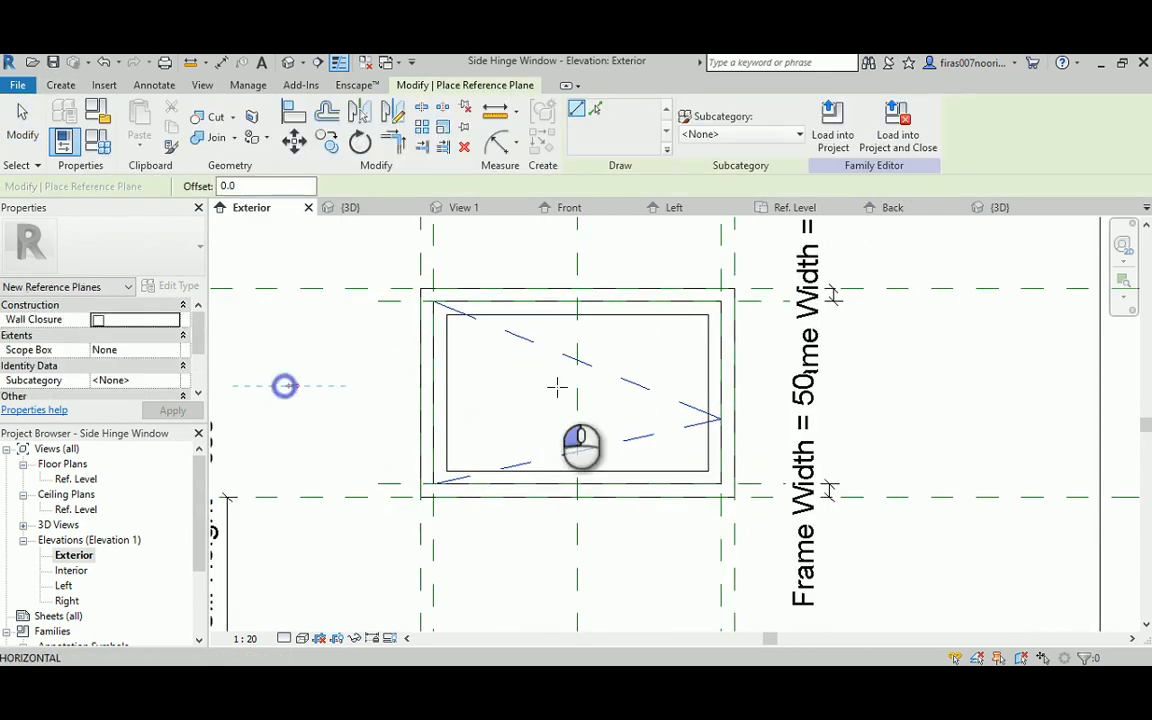
pyautogui.click(950, 389)
pyautogui.press('Escape')
pyautogui.press('Escape')
# Add an aligned dimension across the head, new horizontal and sill reference planes, and set its segments equal (EQ).
pyautogui.press('d')
pyautogui.press('i')
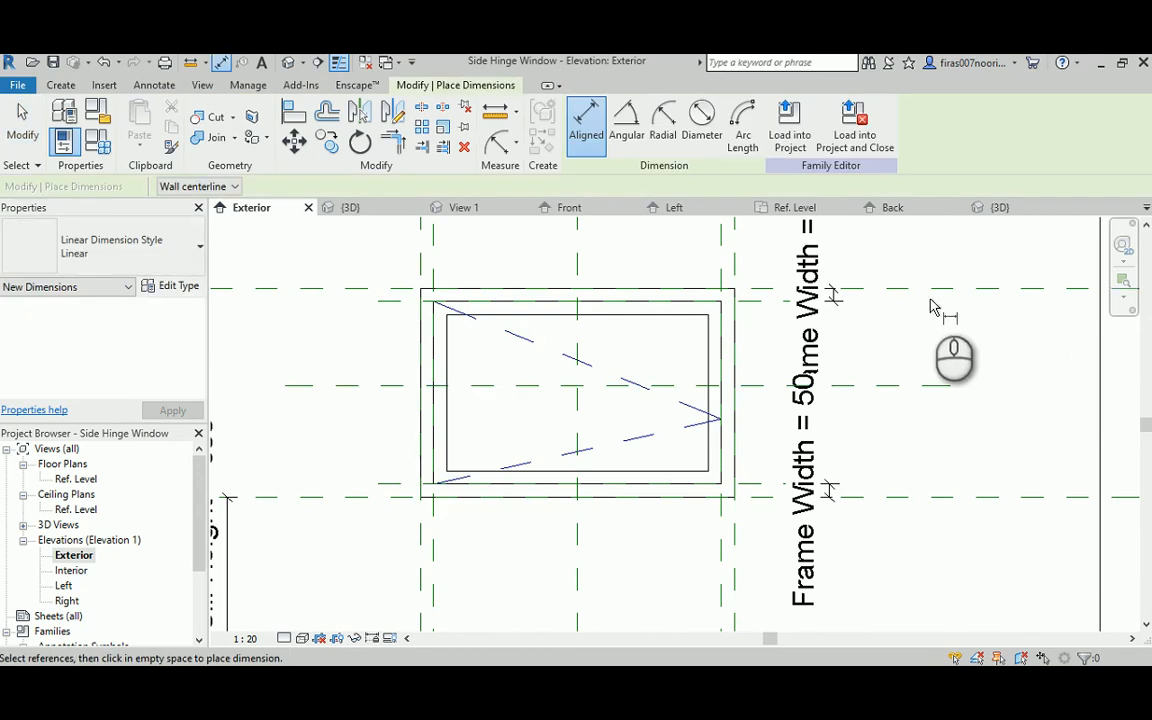
pyautogui.click(938, 291)
pyautogui.click(946, 388)
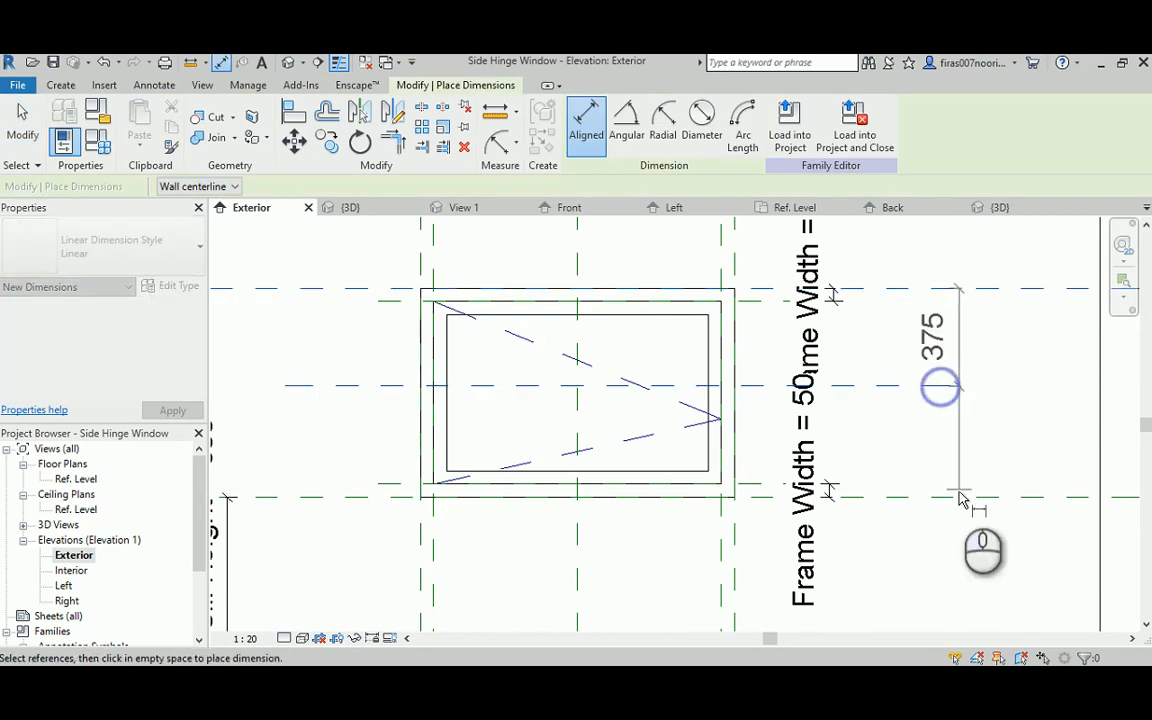
pyautogui.click(956, 497)
pyautogui.click(962, 558)
pyautogui.click(893, 393)
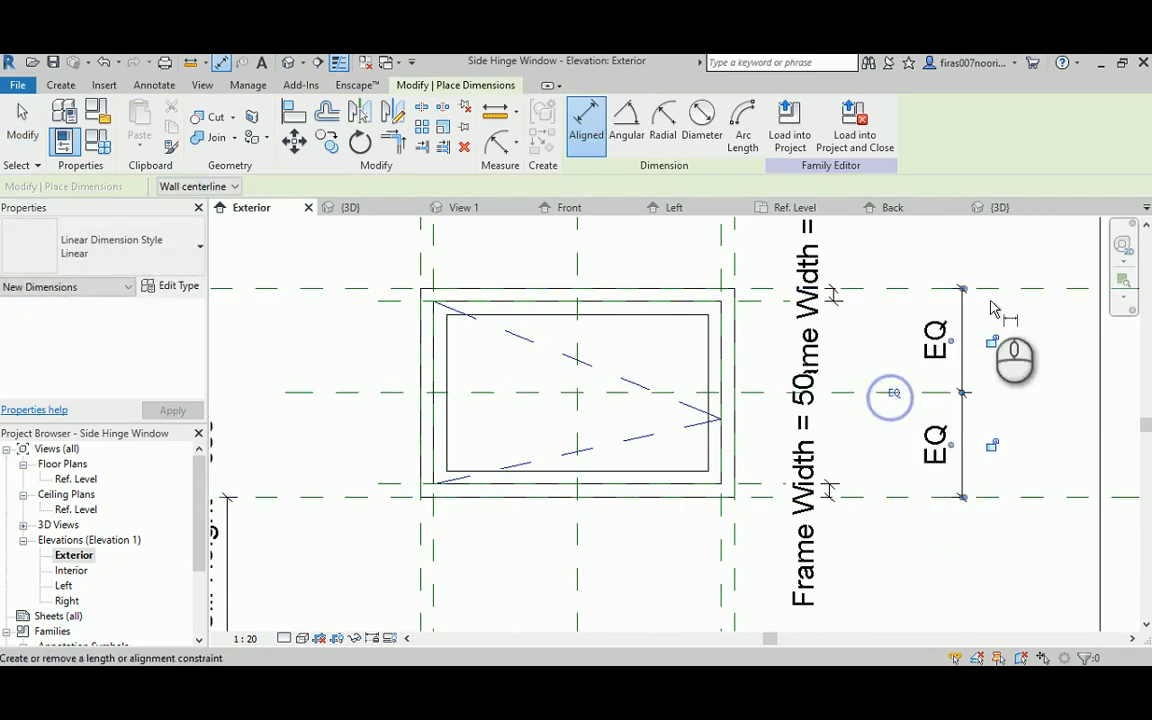
pyautogui.press('Escape')
pyautogui.press('Escape')
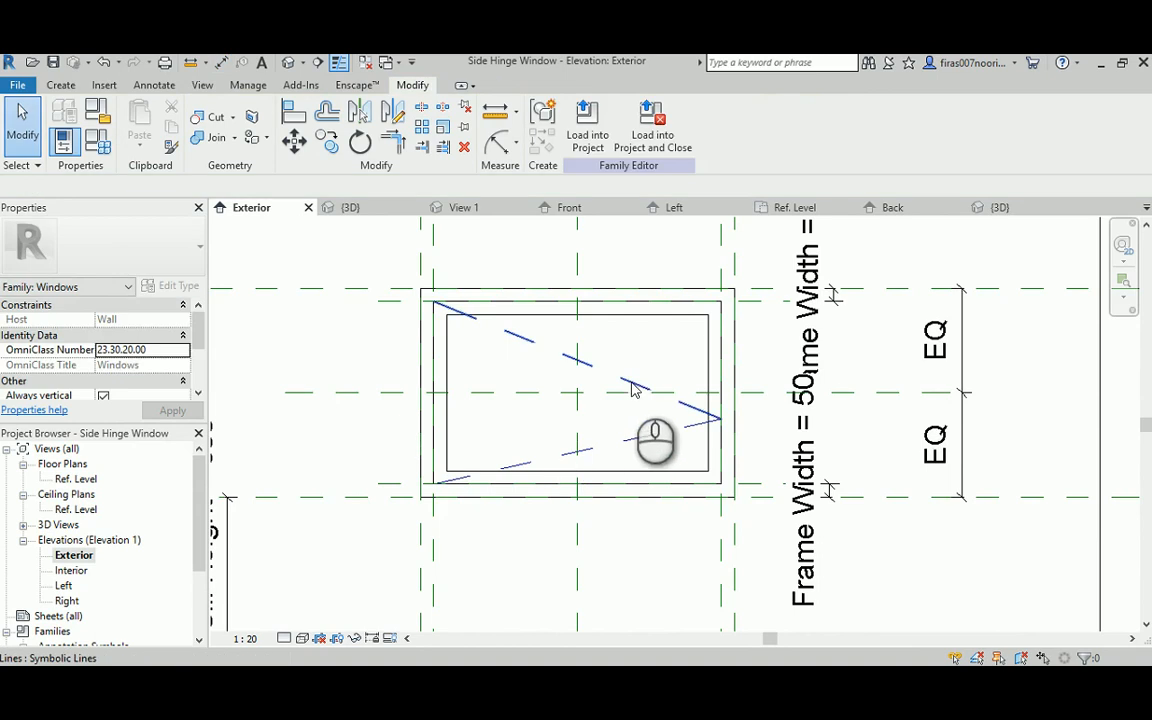
# Move the right ends of both opening lines to where the horizontal center plane meets the inner frame's right side.
pyautogui.click(721, 421)
pyautogui.scroll(2, 722, 424)
pyautogui.moveTo(722, 420); pyautogui.dragTo(722, 380)
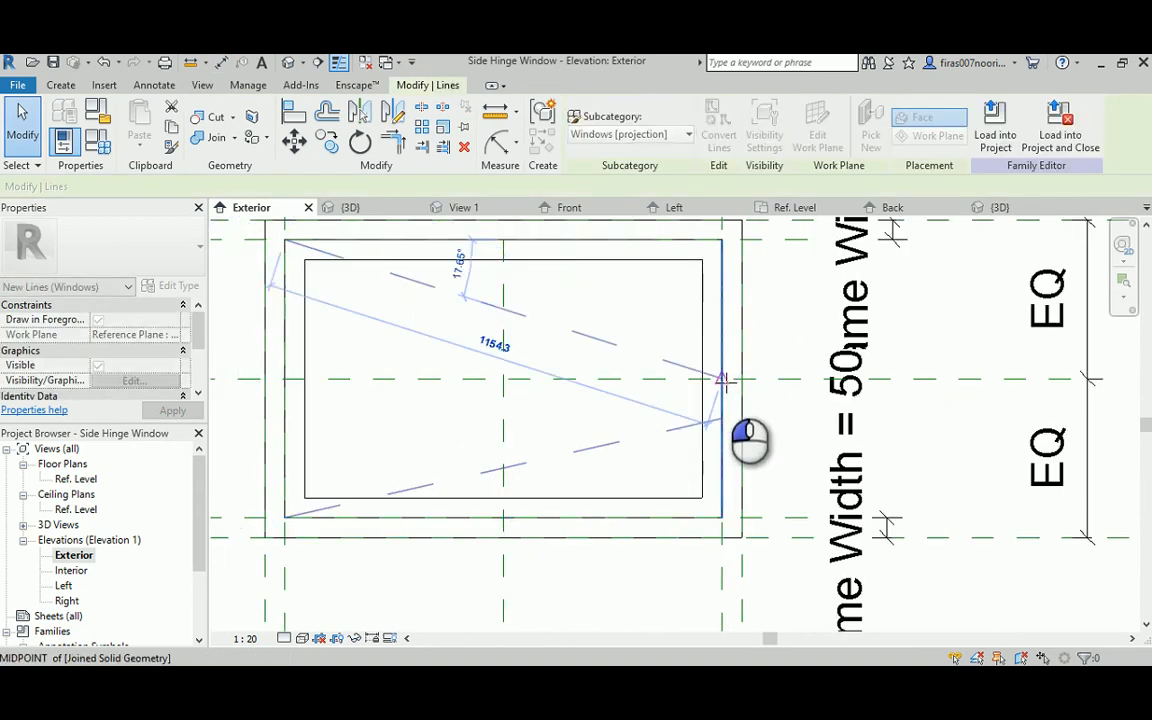
pyautogui.click(728, 384)
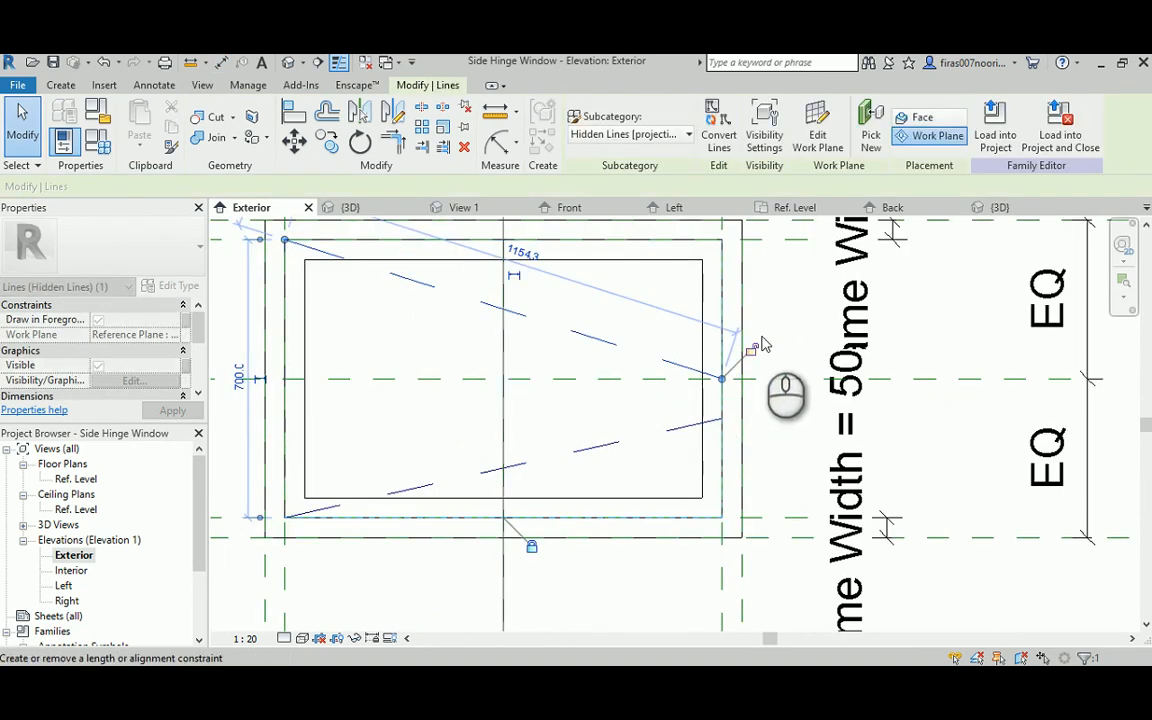
pyautogui.click(683, 430)
pyautogui.click(722, 418)
pyautogui.click(726, 382)
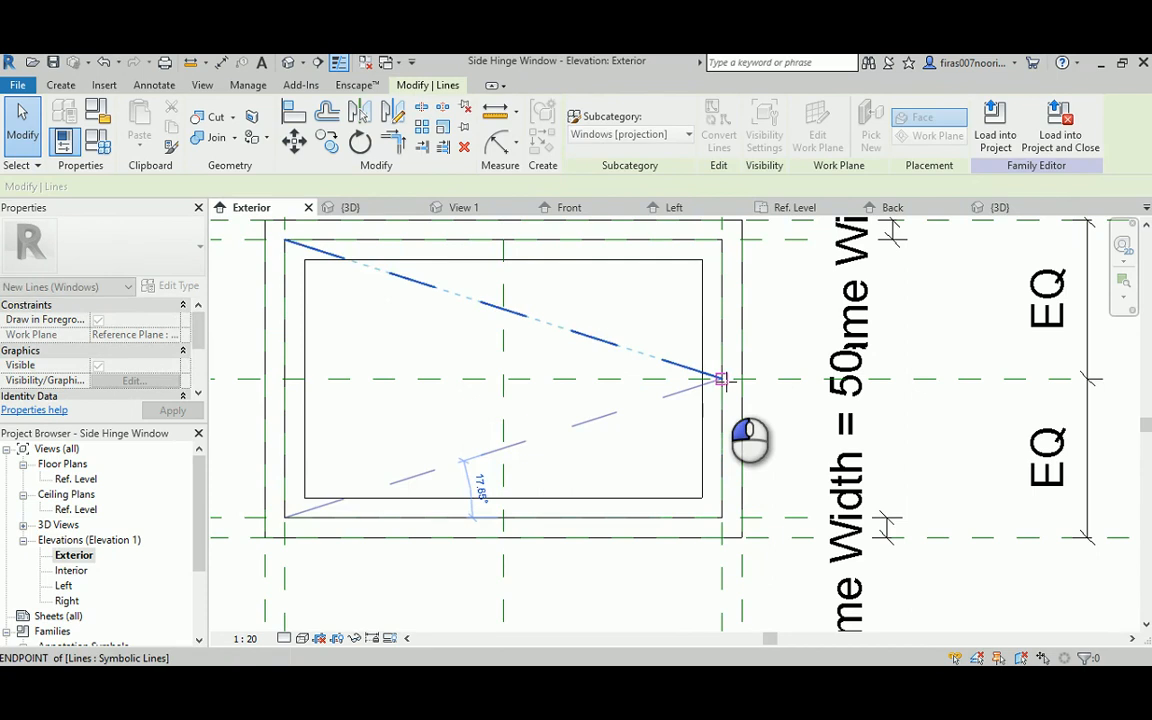
pyautogui.click(722, 382)
pyautogui.click(790, 438)
# Flex the window by applying a Height of 1000 followed by a Height of 600.
pyautogui.scroll(-3, 800, 435)
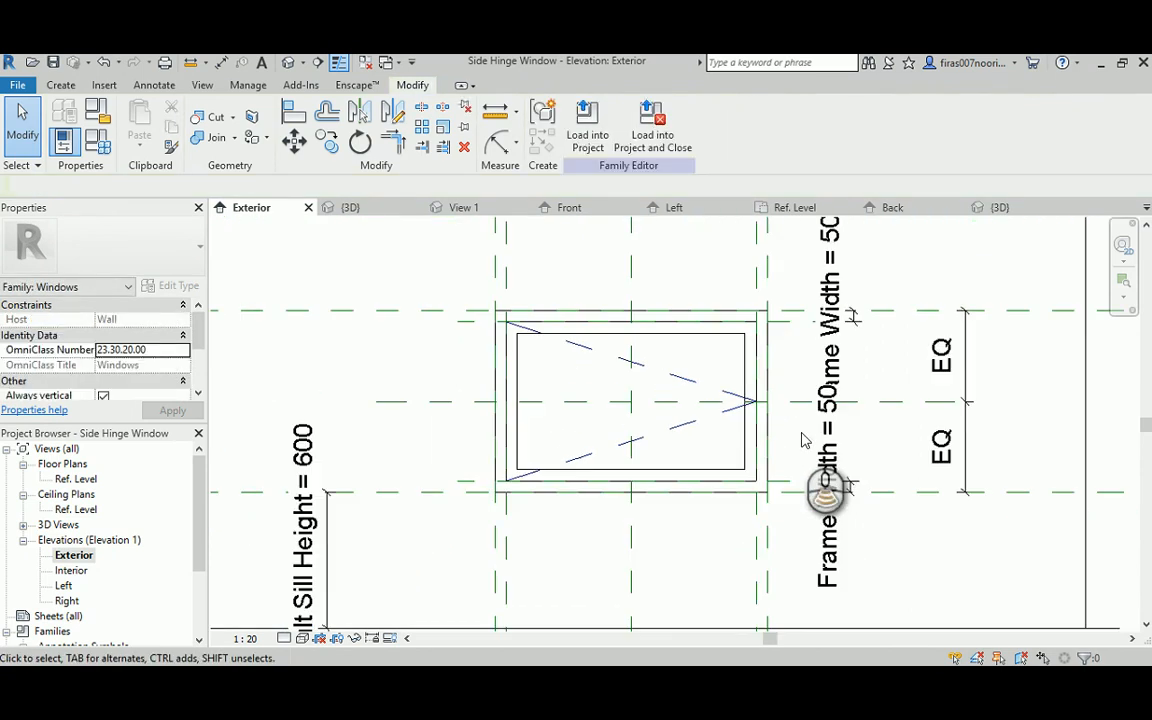
pyautogui.moveTo(538, 374); pyautogui.dragTo(616, 386, button='middle')
pyautogui.click(98, 140)
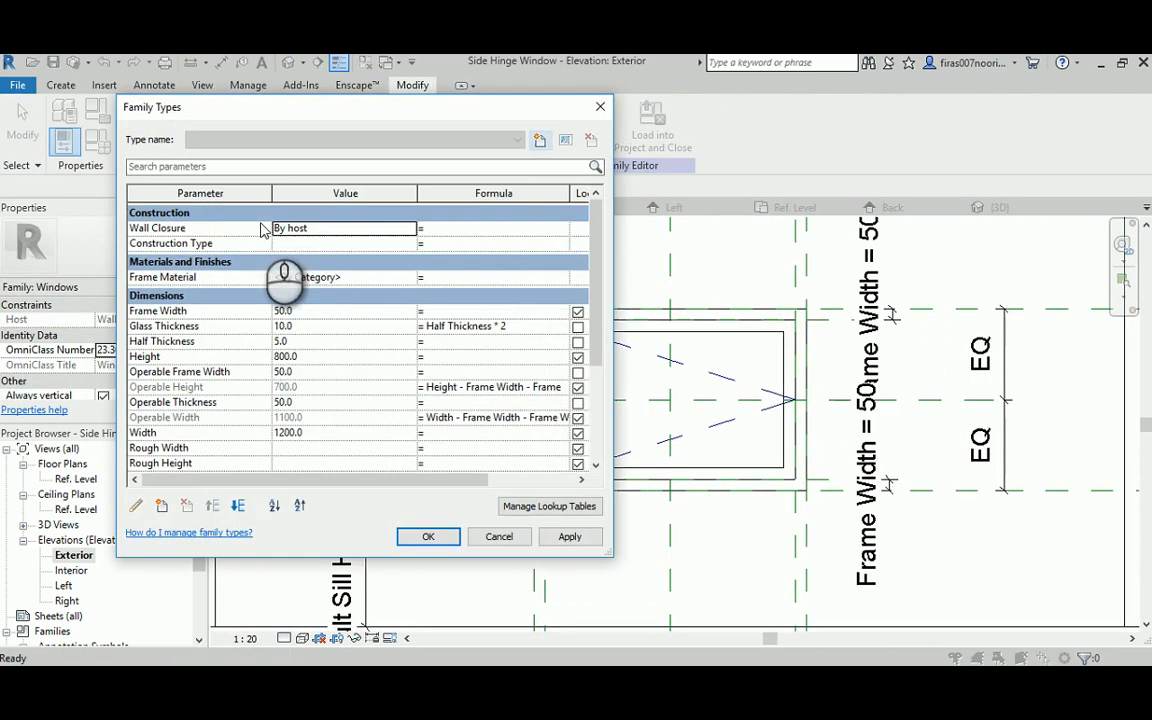
pyautogui.click(567, 538)
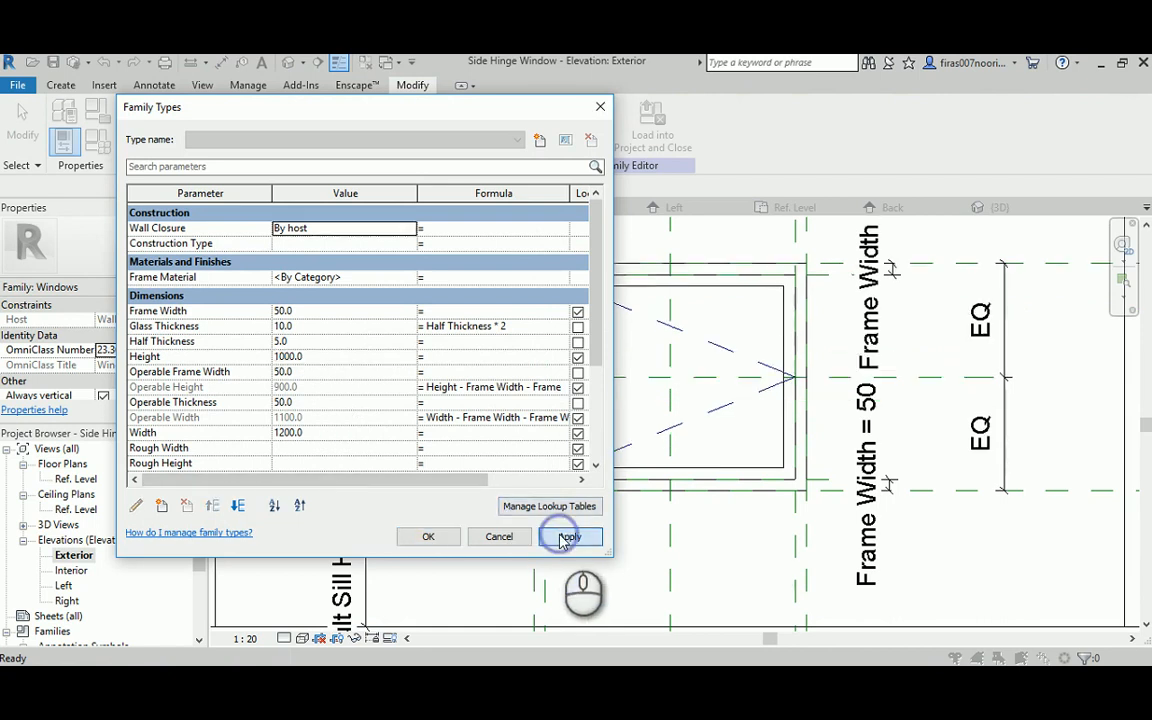
pyautogui.doubleClick(287, 356)
pyautogui.write('600')
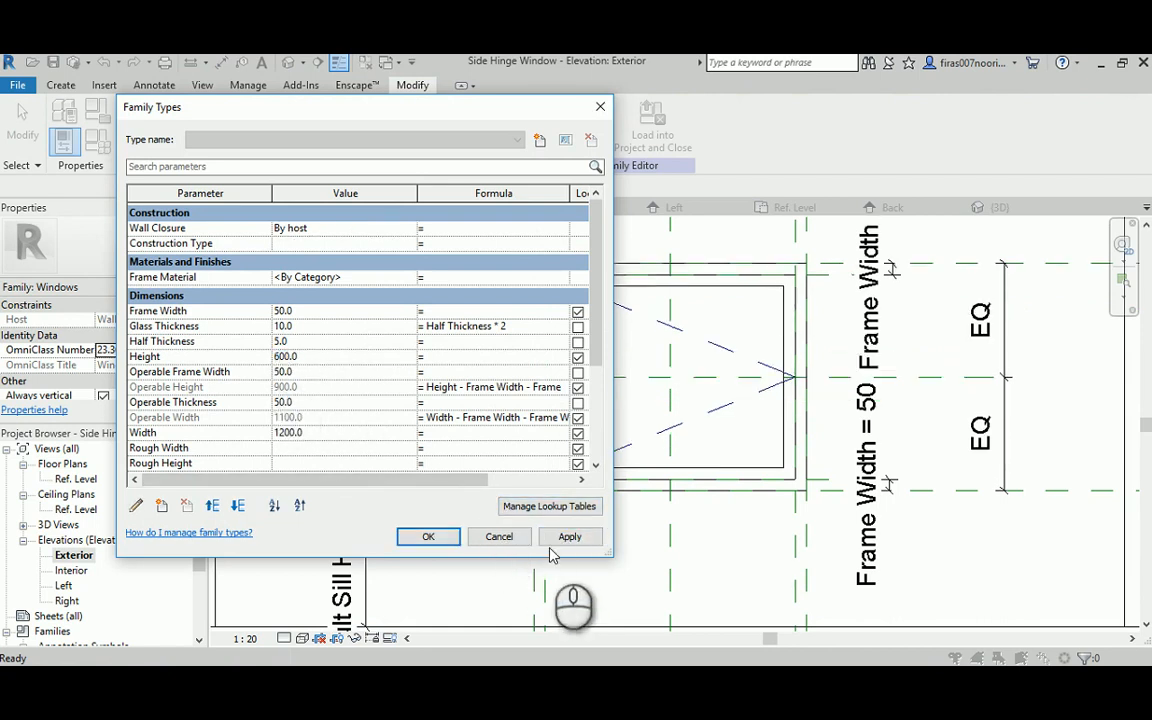
pyautogui.click(562, 541)
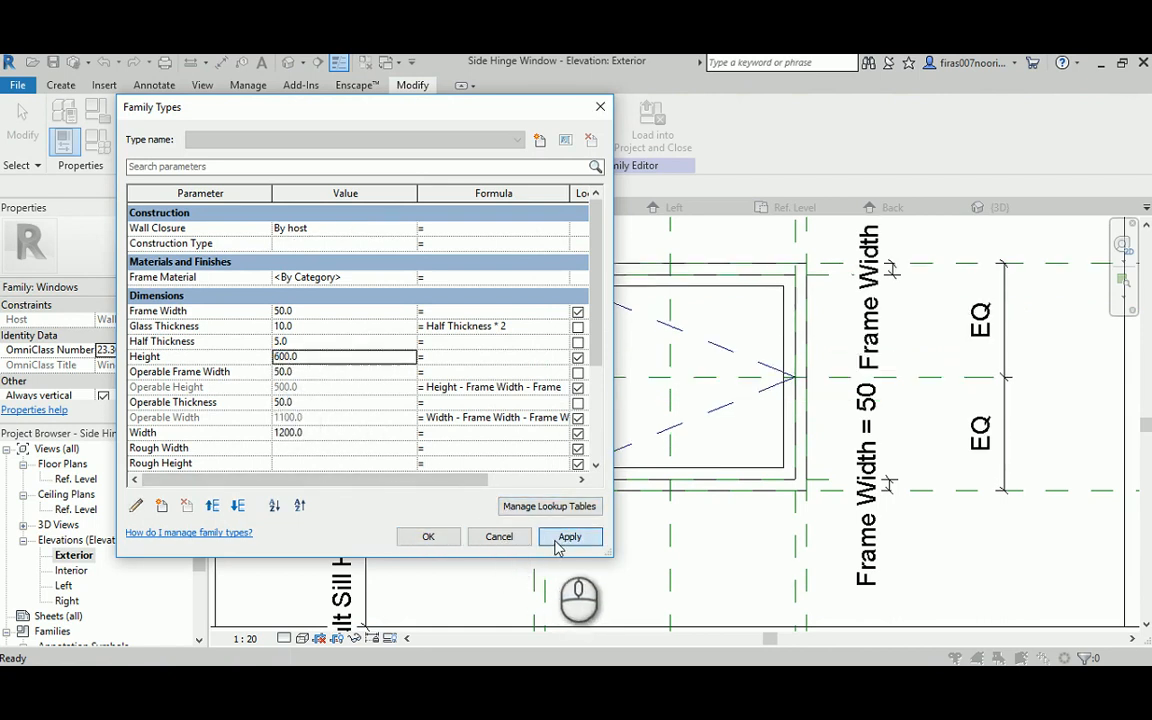
# Set the Height to 800 and the Width to 1500, apply the values and confirm the family types.
pyautogui.click(287, 356)
pyautogui.moveTo(284, 357); pyautogui.dragTo(277, 372)
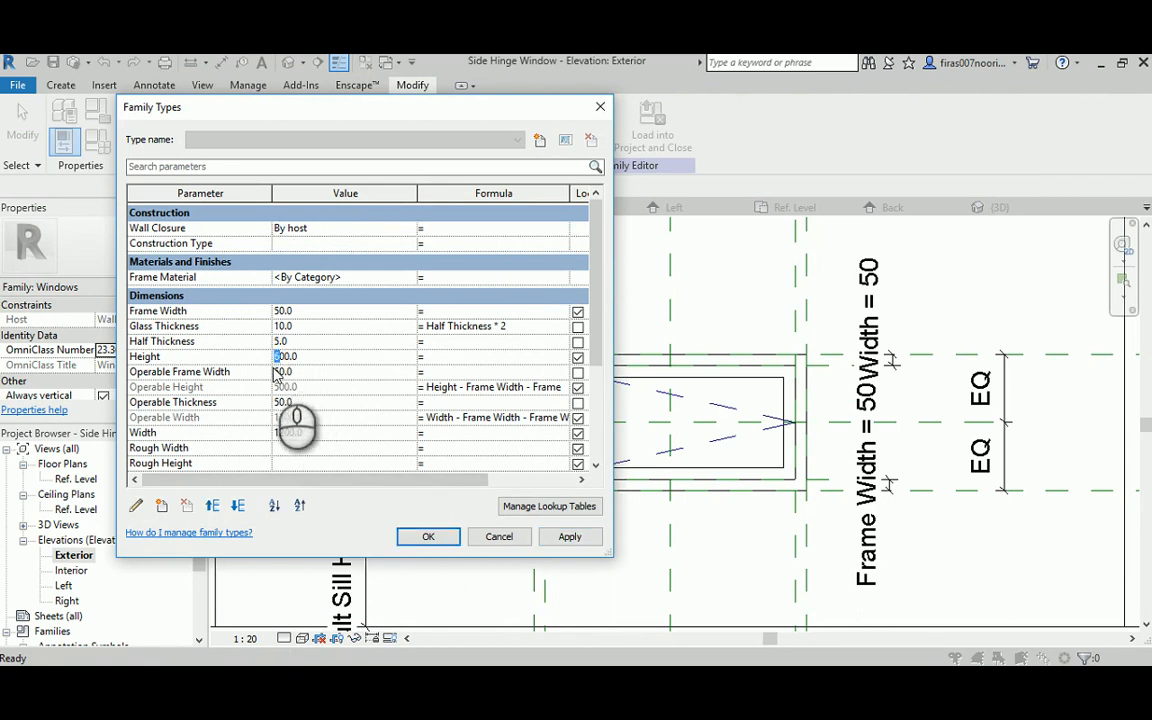
pyautogui.write('8')
pyautogui.click(288, 432)
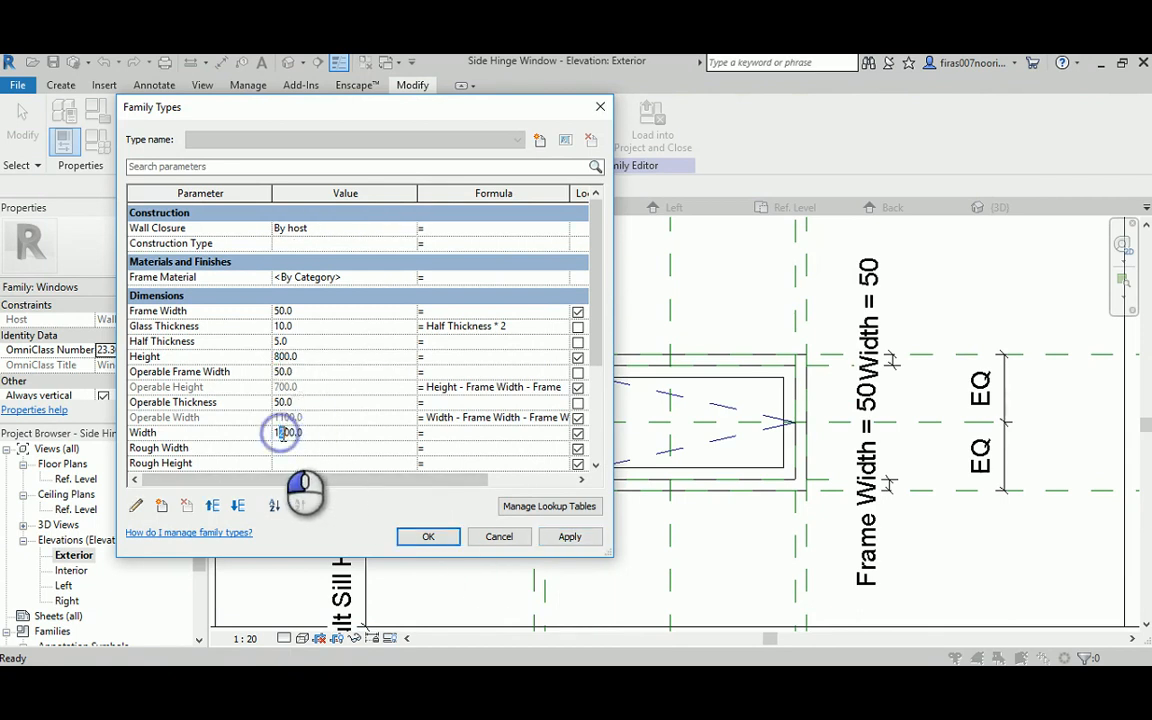
pyautogui.write('5')
pyautogui.click(569, 537)
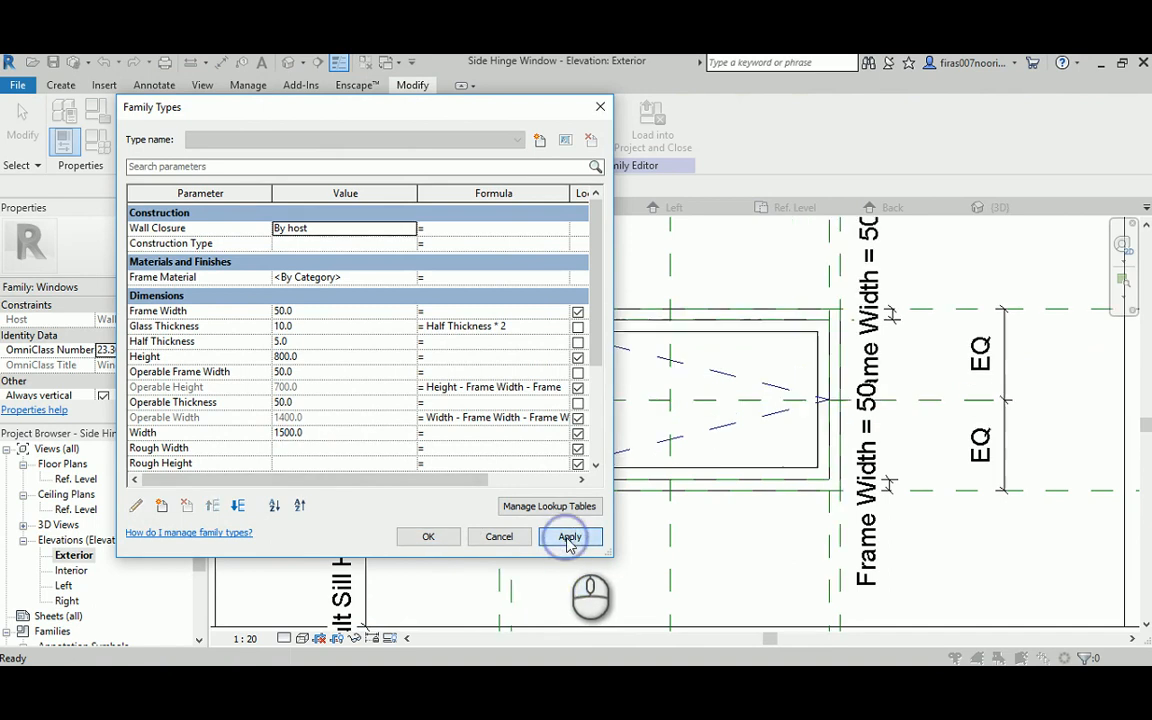
pyautogui.click(428, 537)
# Set the window Width to 800, apply it and confirm the family types.
pyautogui.scroll(-1, 645, 475)
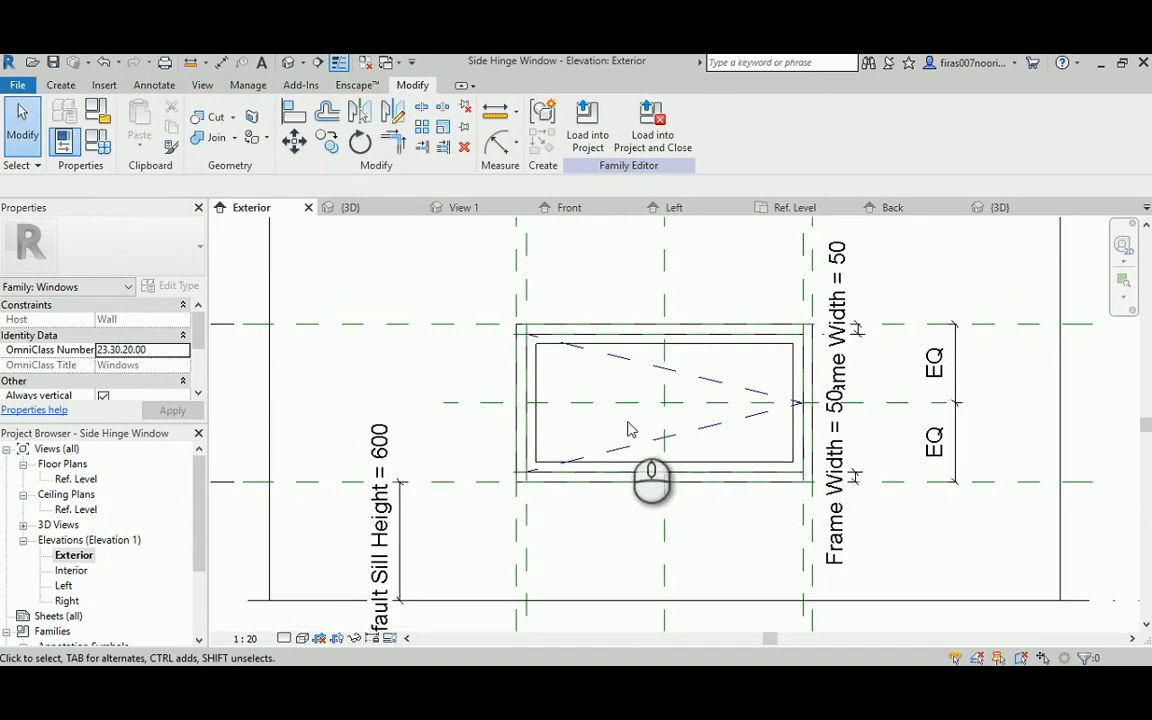
pyautogui.scroll(2, 630, 428)
pyautogui.moveTo(631, 426); pyautogui.dragTo(601, 444, button='middle')
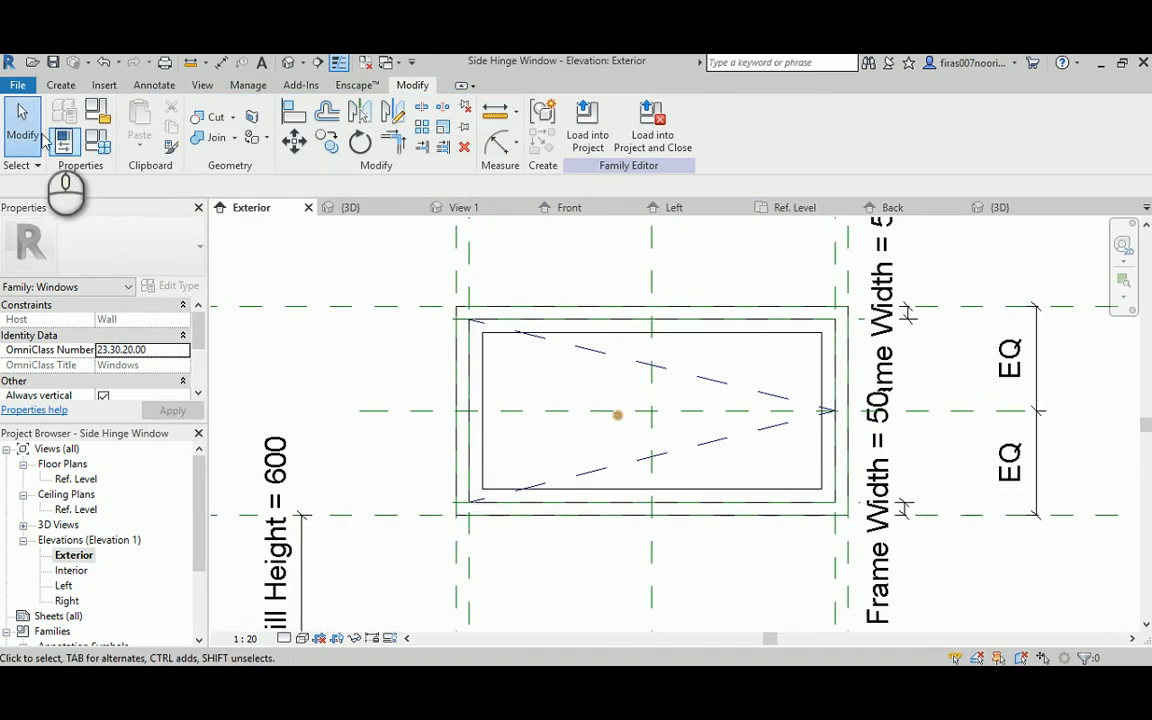
pyautogui.click(98, 141)
pyautogui.click(300, 433)
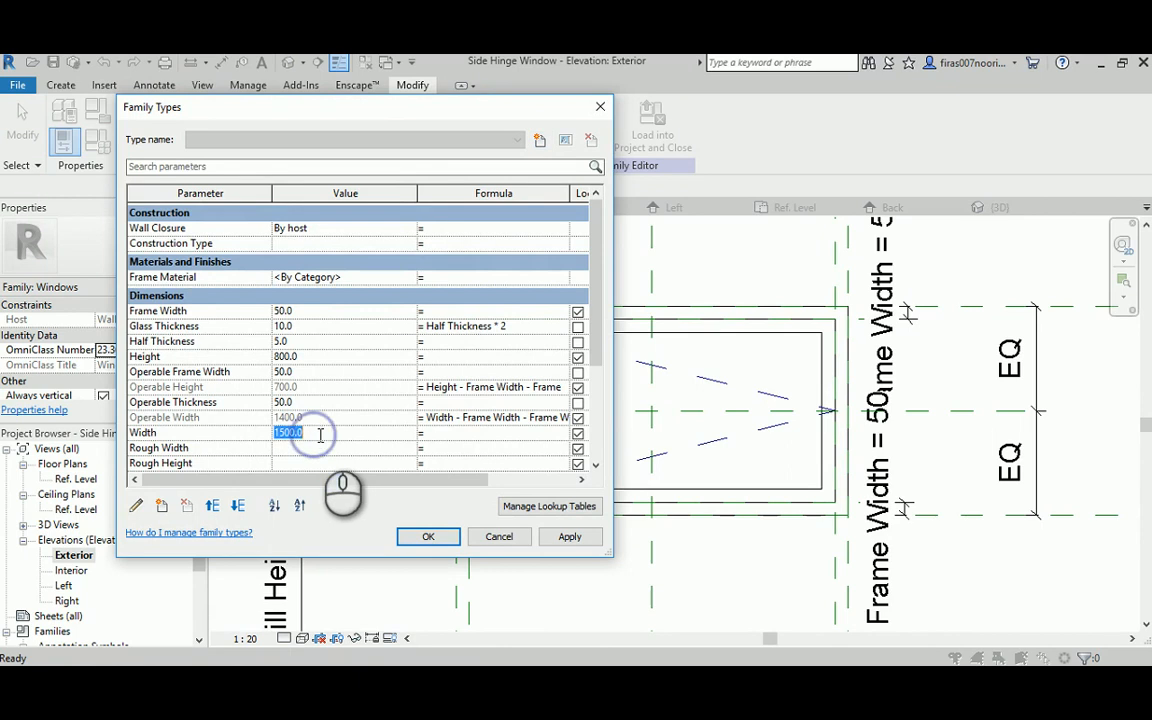
pyautogui.write('800')
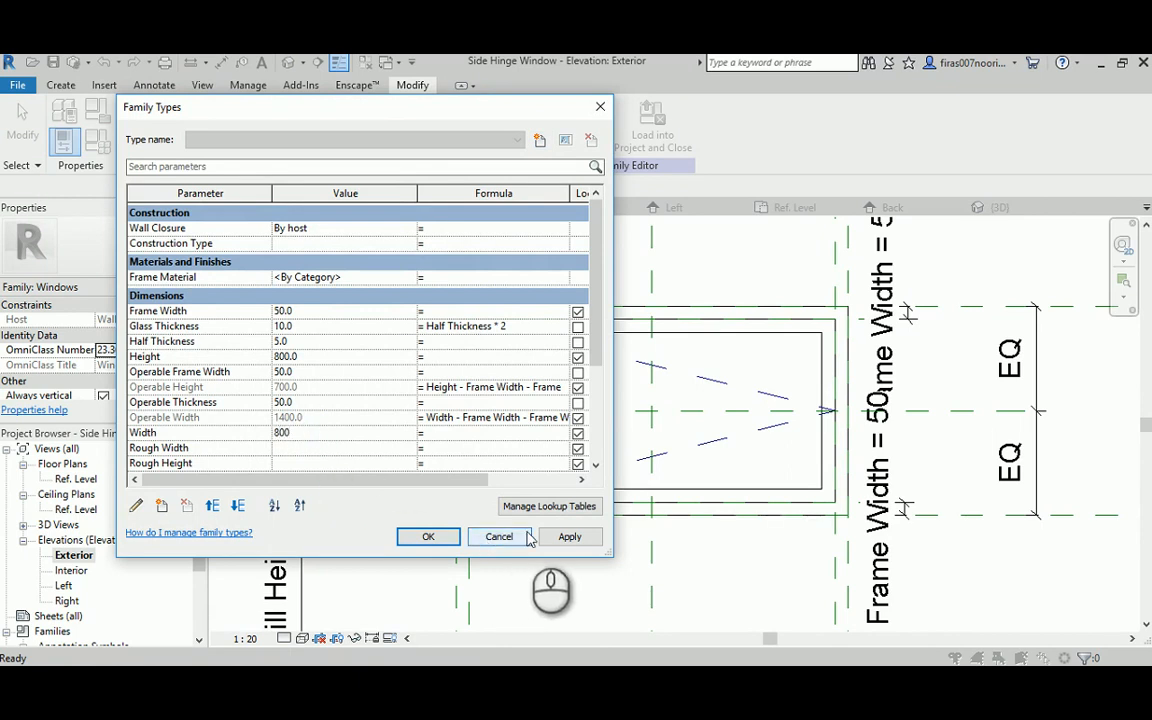
pyautogui.click(570, 537)
pyautogui.click(428, 537)
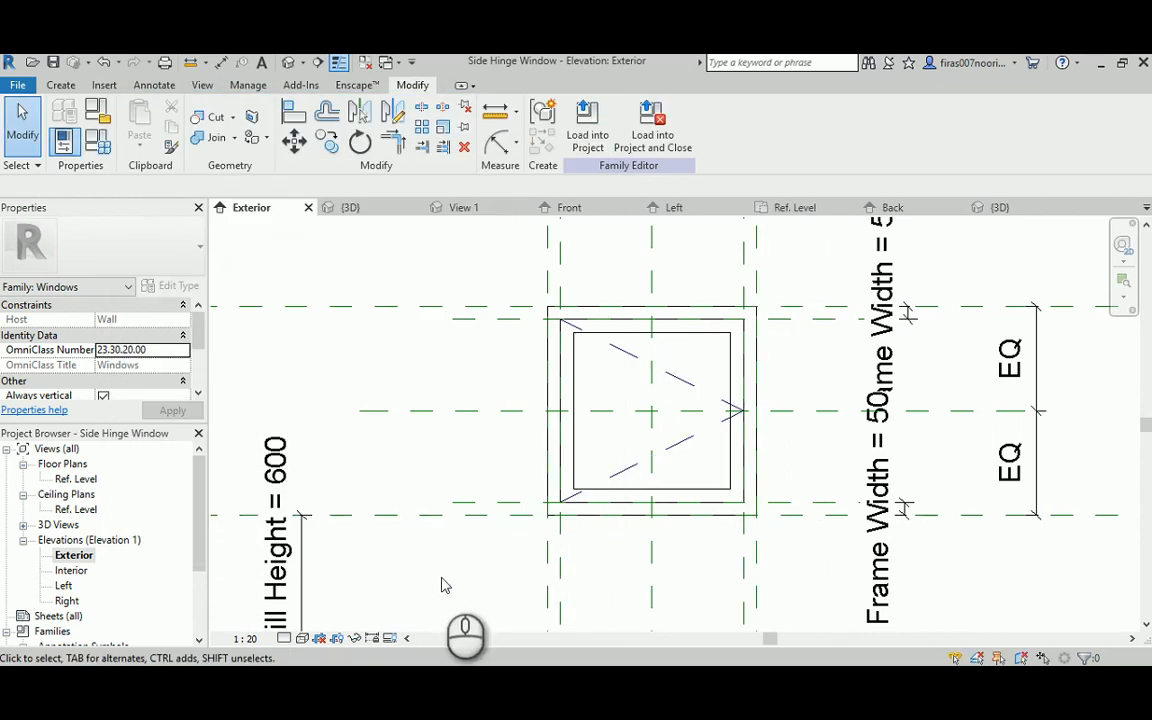
# Examine the opening lines and the nested Operable panel of the resized window in the Exterior elevation.
pyautogui.moveTo(521, 447); pyautogui.dragTo(517, 441, button='middle')
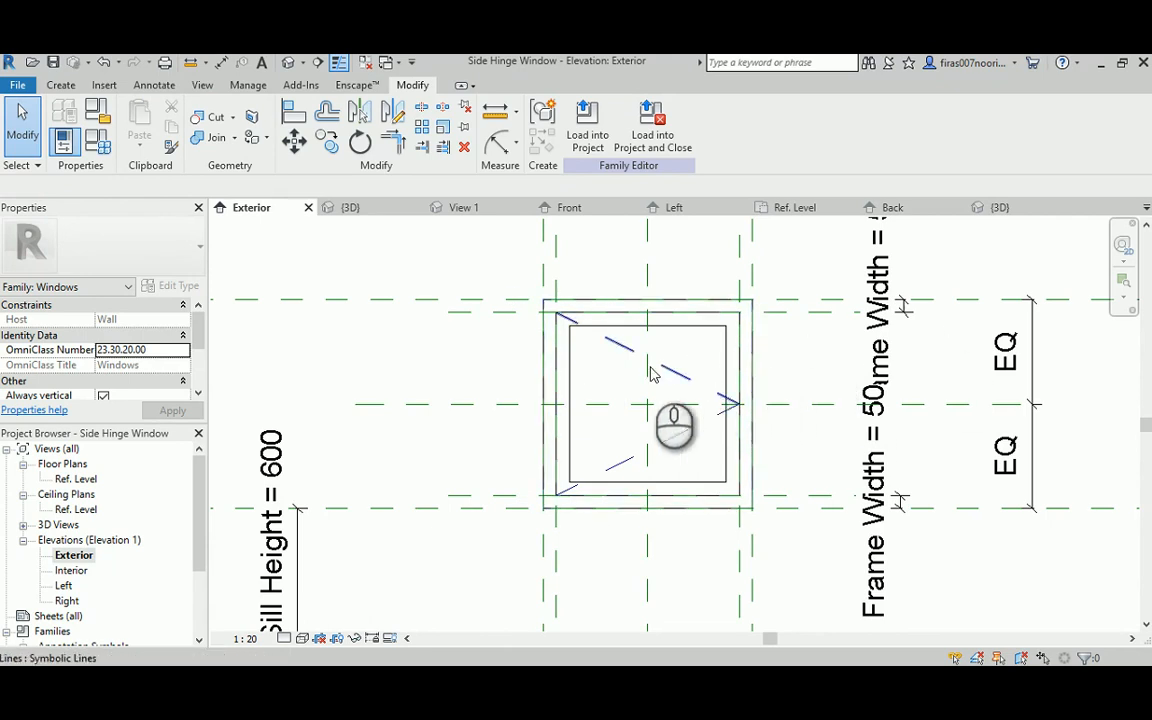
pyautogui.moveTo(650, 375); pyautogui.dragTo(586, 404, button='middle')
pyautogui.scroll(-1, 586, 404)
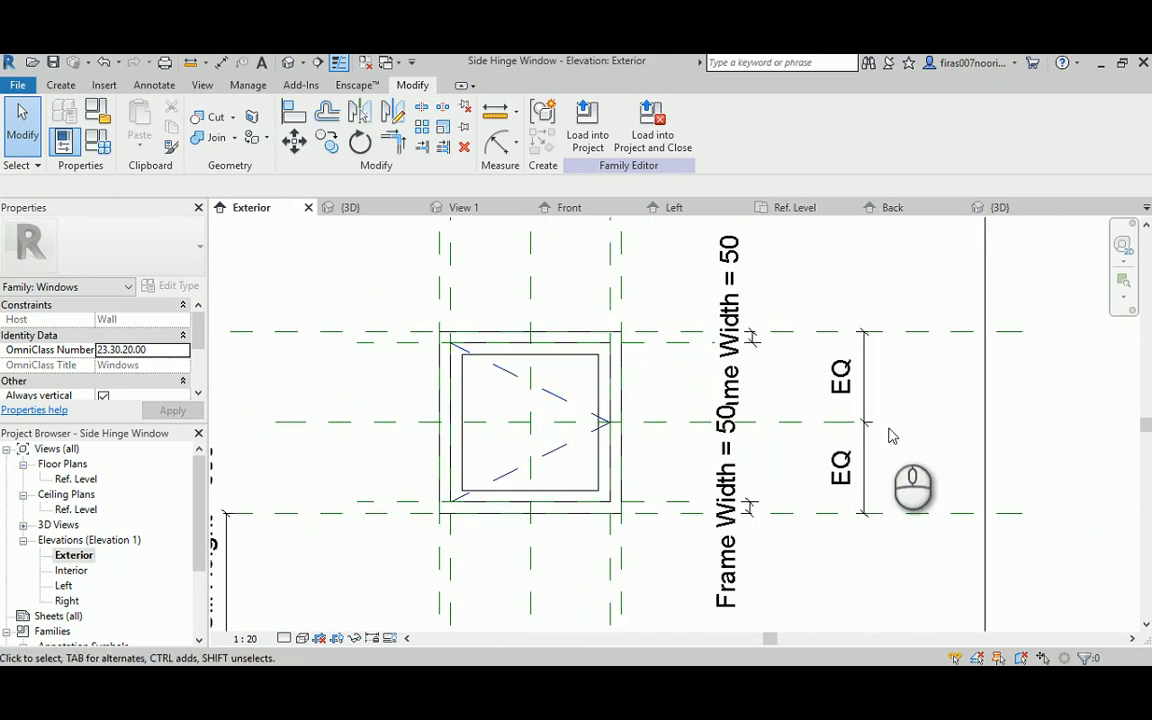
pyautogui.click(577, 362)
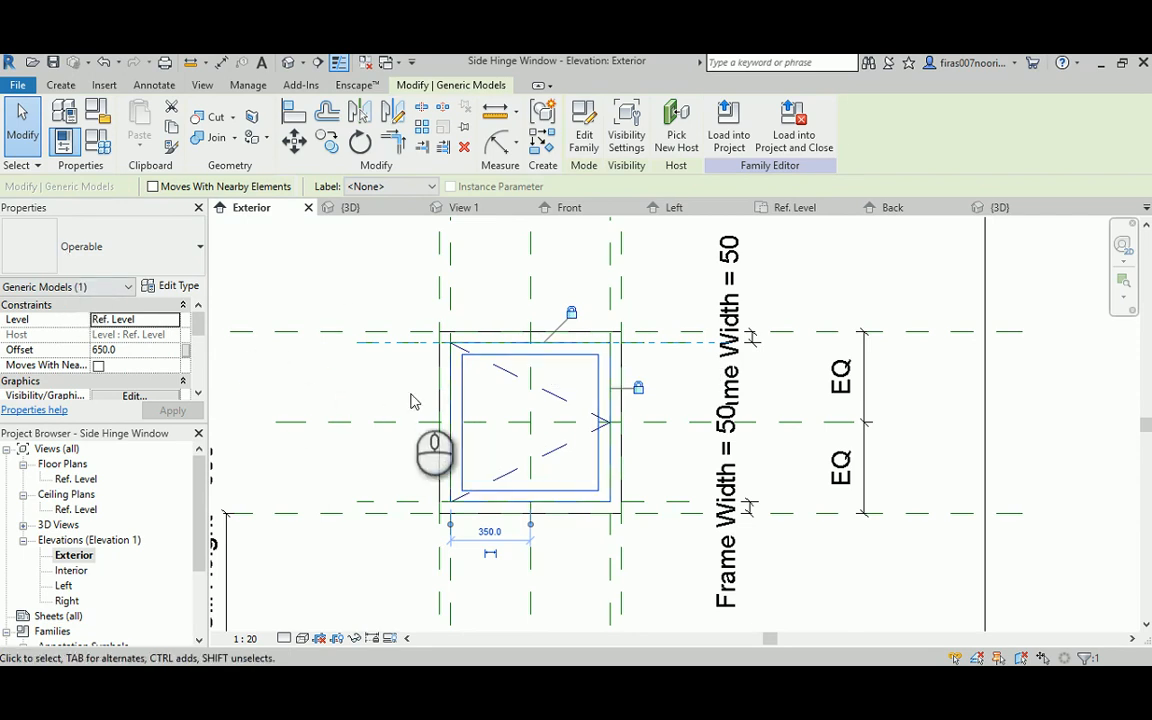
pyautogui.scroll(2, 414, 401)
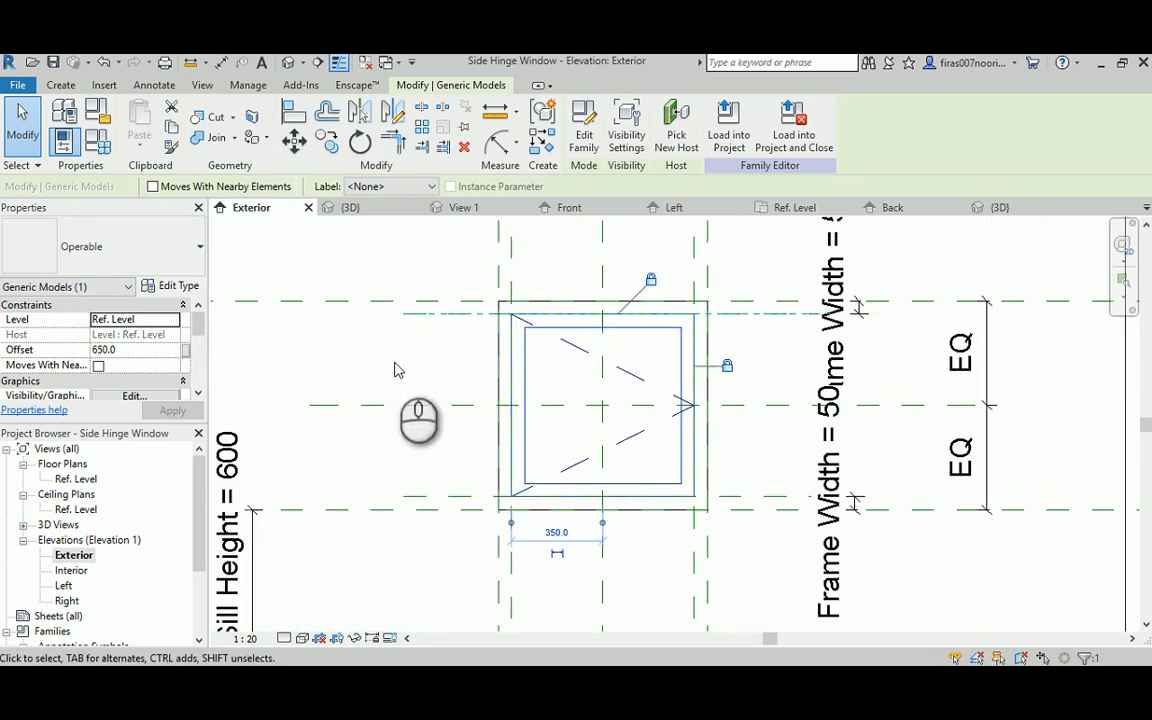
pyautogui.click(395, 370)
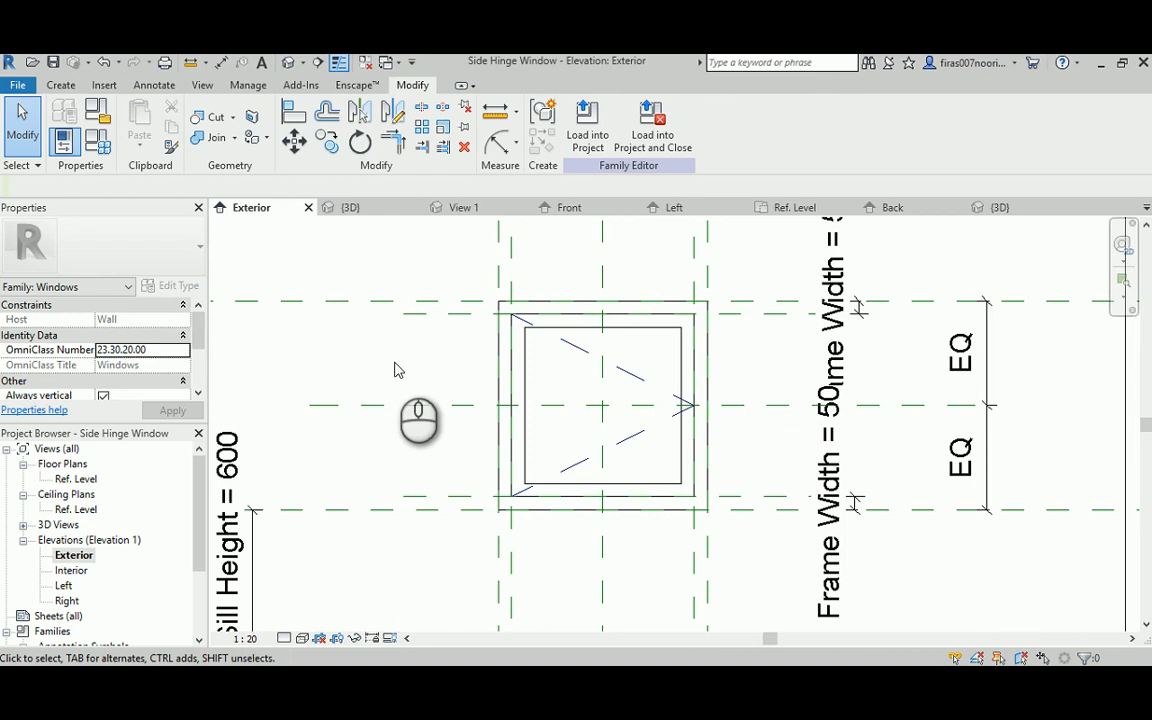